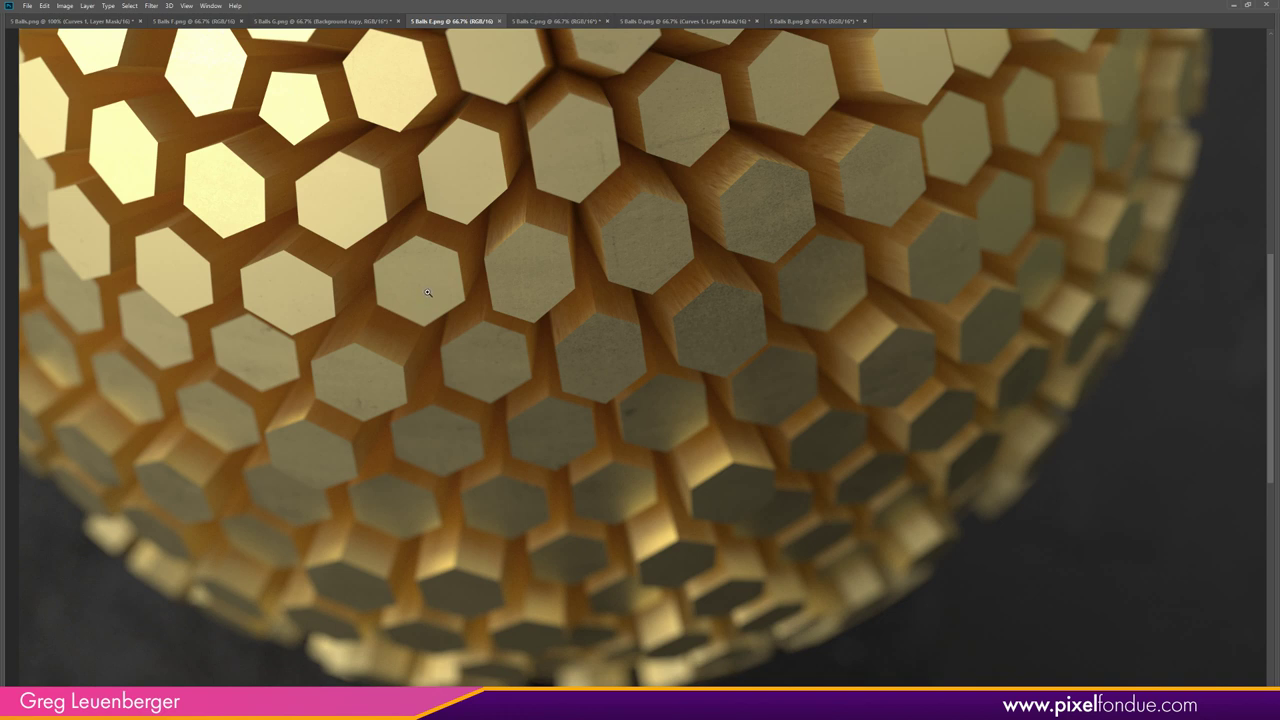
# - Review the rendered sphere images one after another, examining the close-ups and the overview of the spheres
pyautogui.click(545, 21)
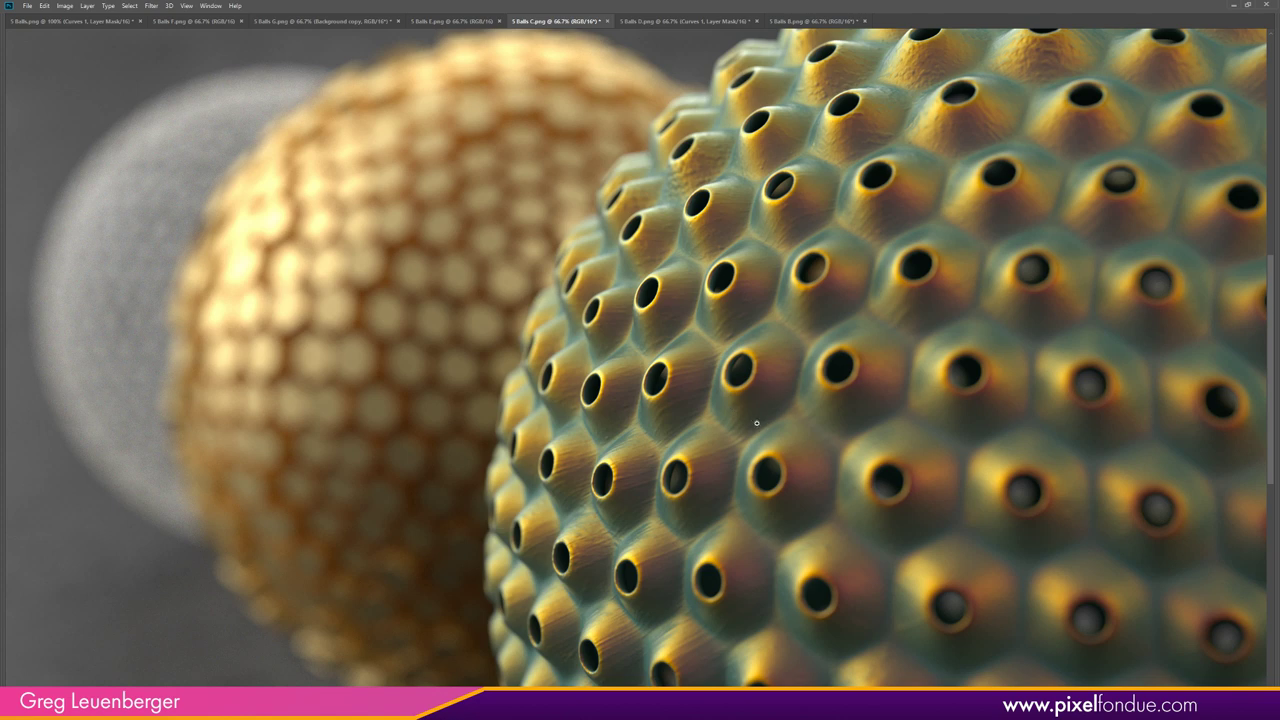
pyautogui.click(655, 21)
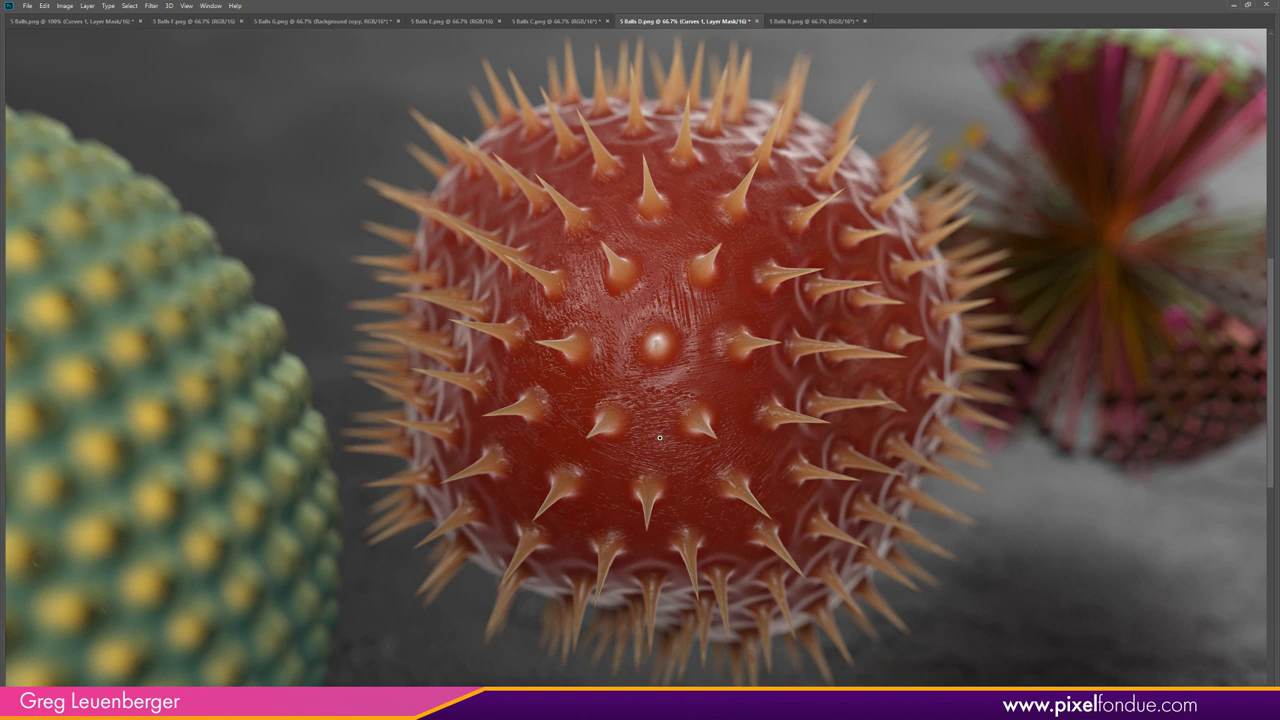
pyautogui.click(812, 21)
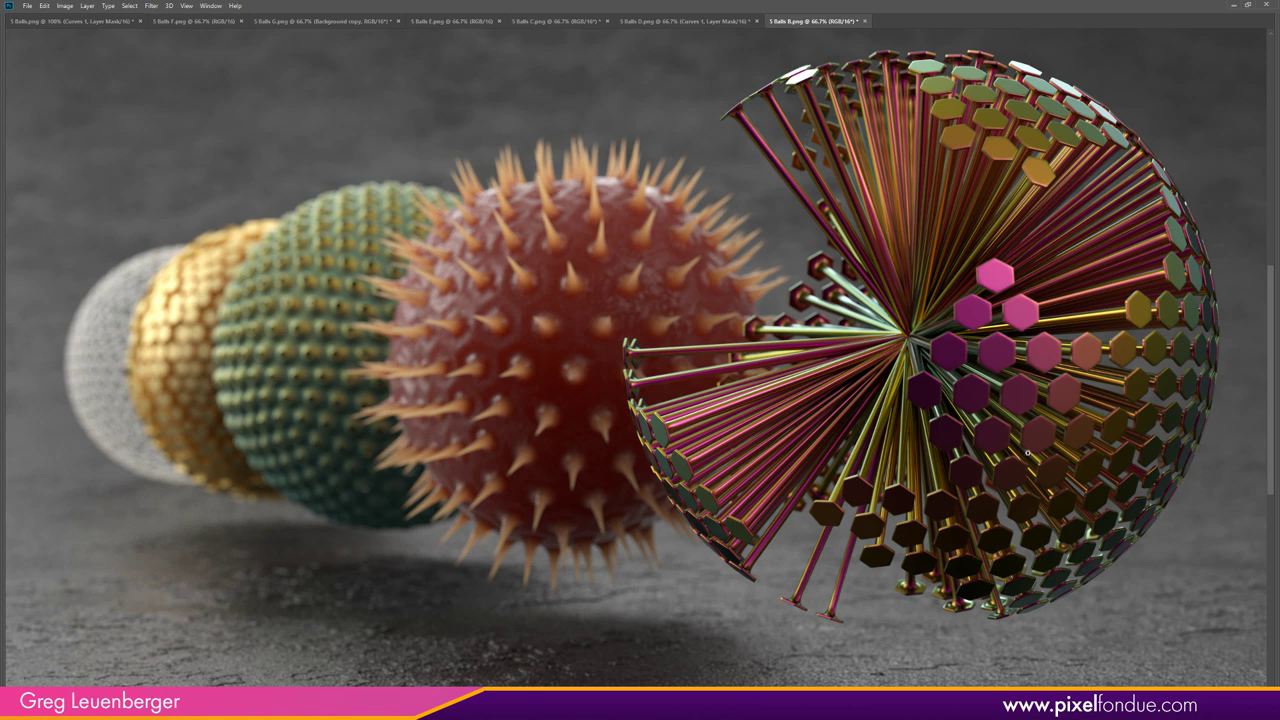
pyautogui.click(140, 21)
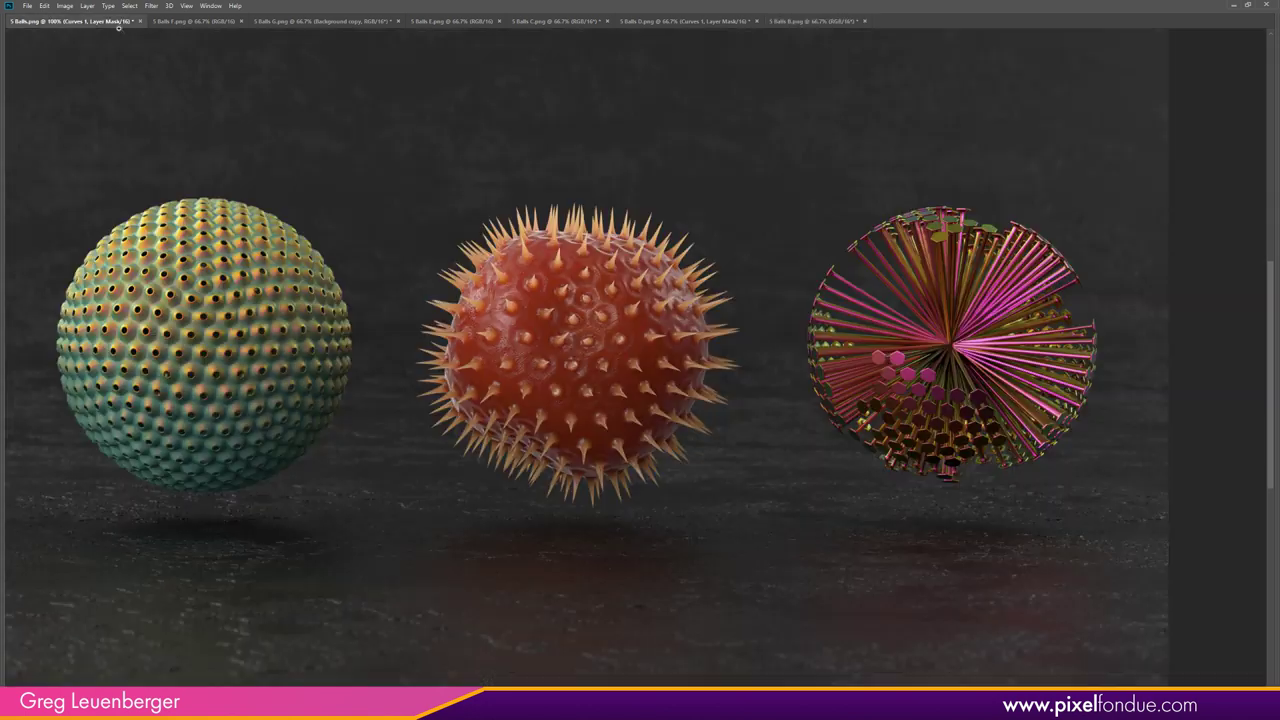
pyautogui.moveTo(360, 491); pyautogui.dragTo(1212, 523)
pyautogui.keyDown('alt'); pyautogui.scroll(3, 394, 361); pyautogui.keyUp('alt')
pyautogui.keyDown('alt'); pyautogui.scroll(1, 390, 360); pyautogui.keyUp('alt')
pyautogui.click(194, 21)
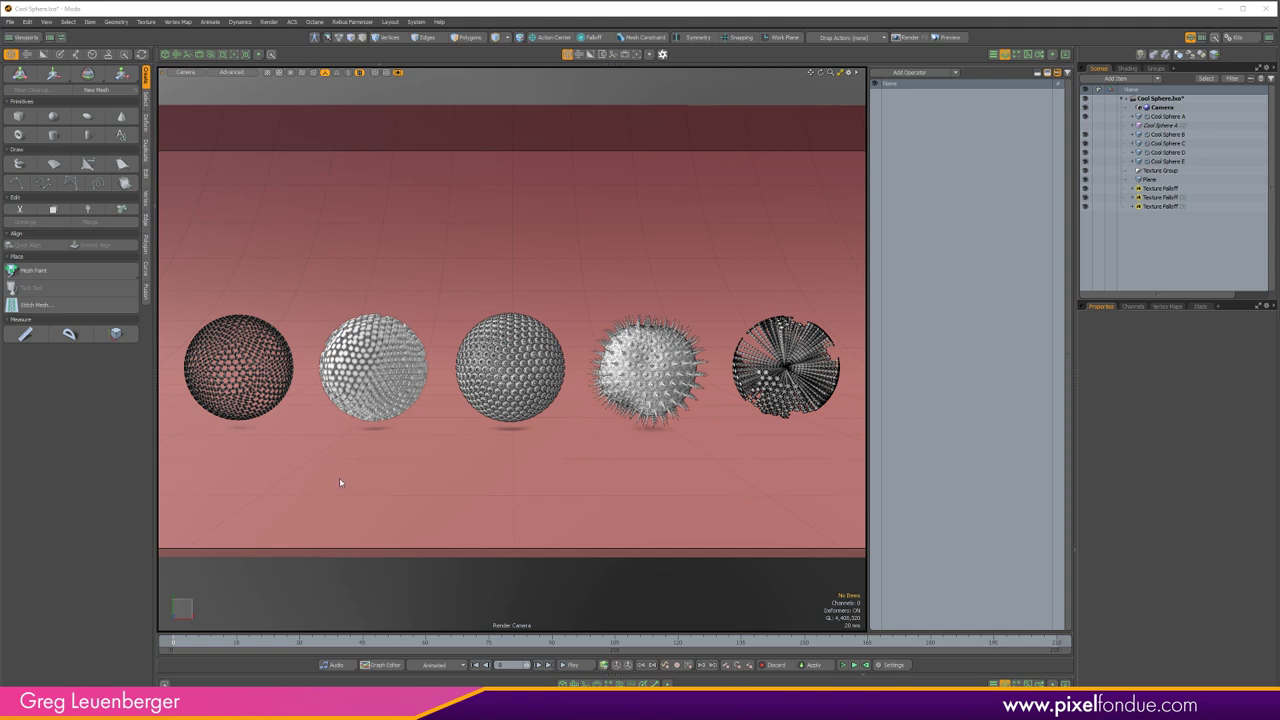
# - Switch to Modo and select the finished spheres in the viewport individually to inspect their mesh operation stacks
pyautogui.click(254, 404)
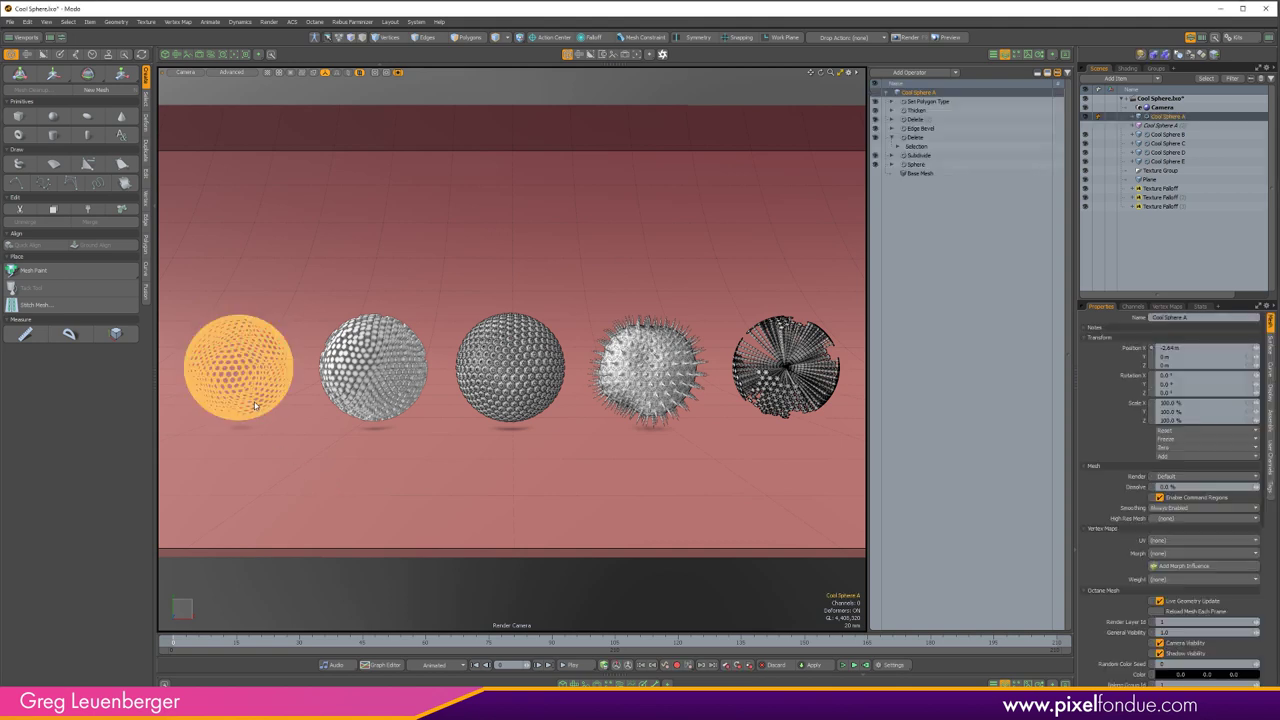
pyautogui.click(362, 398)
pyautogui.click(650, 370)
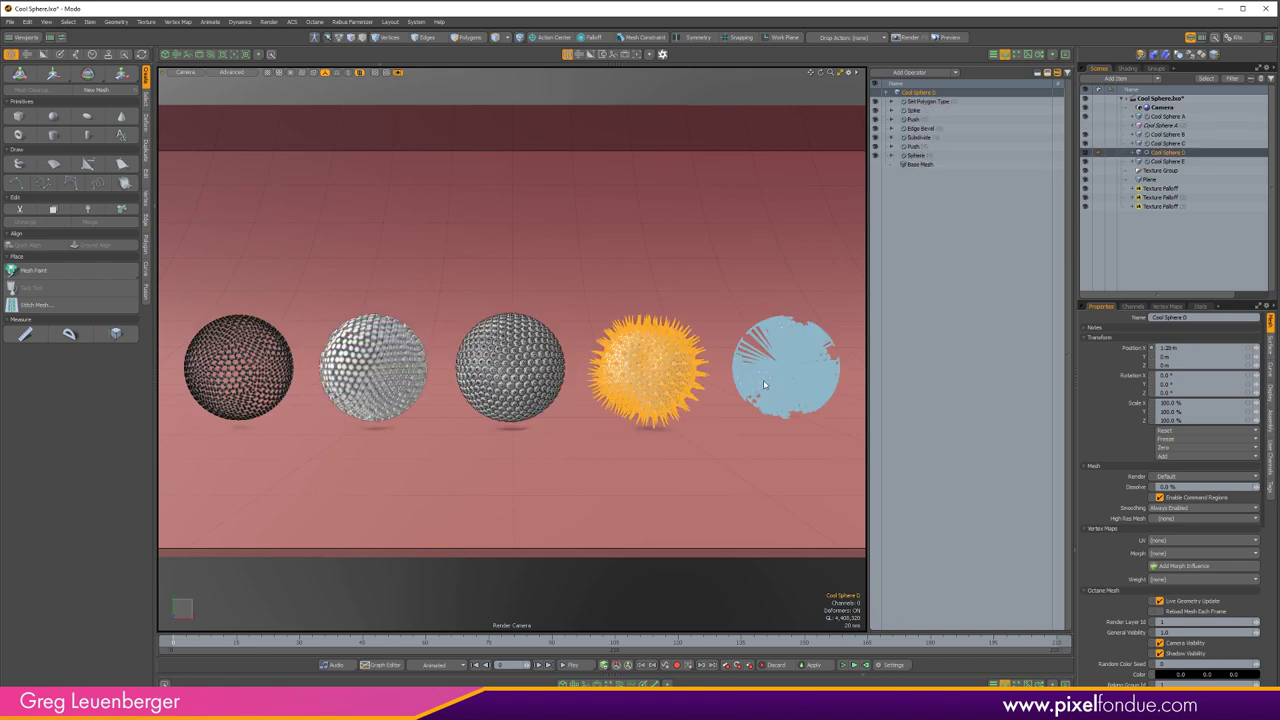
pyautogui.click(785, 365)
pyautogui.click(650, 368)
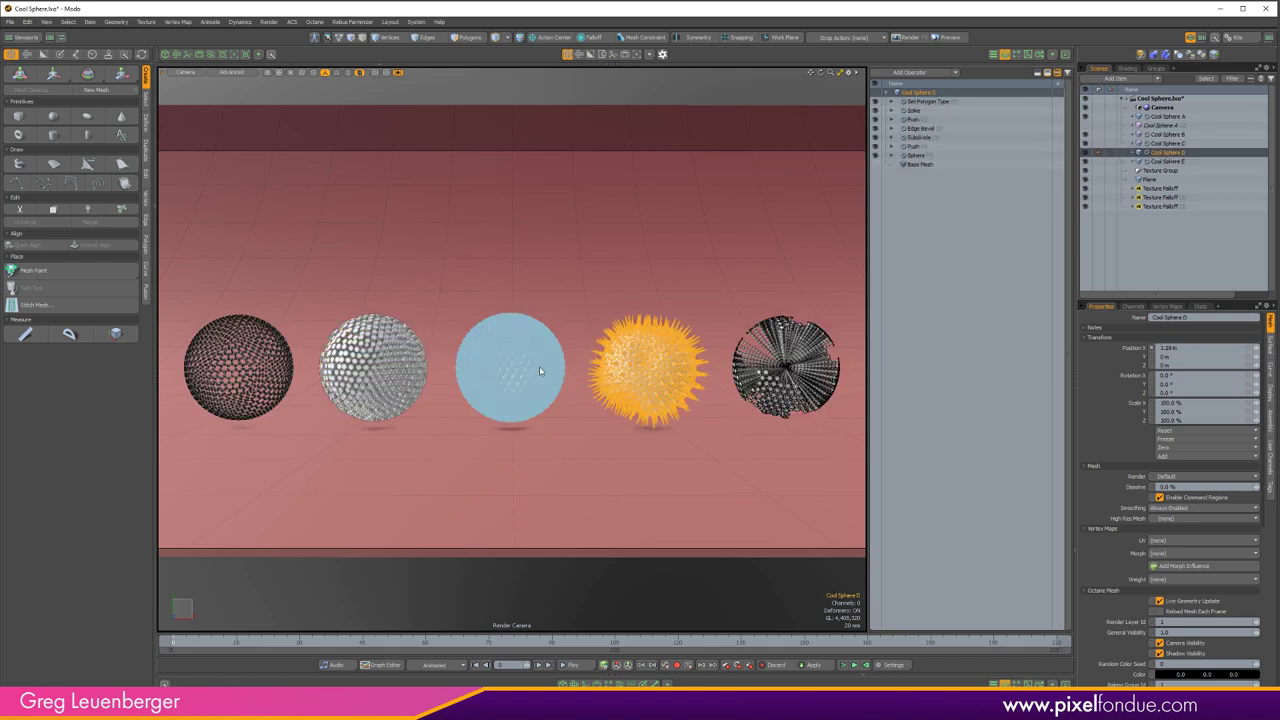
pyautogui.click(530, 366)
pyautogui.click(345, 380)
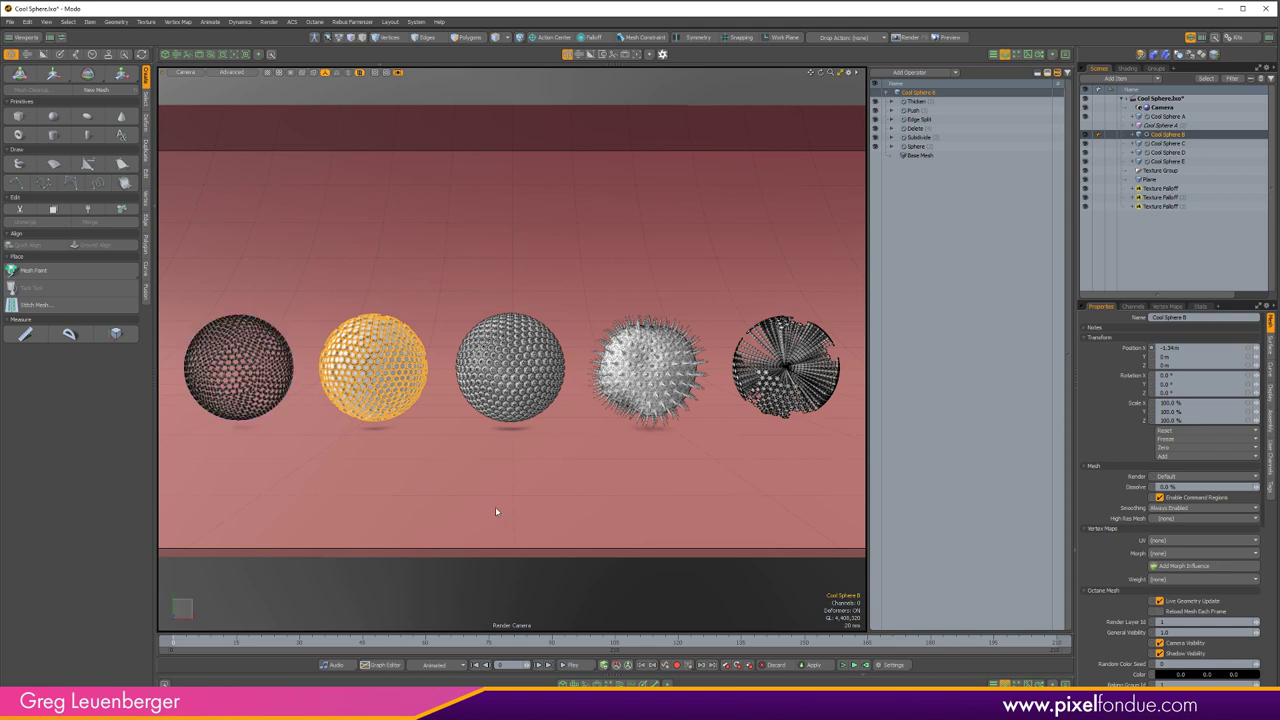
# - Hide all the existing meshes in the scene and add a new empty mesh item
pyautogui.moveTo(1088, 208); pyautogui.dragTo(1086, 116)
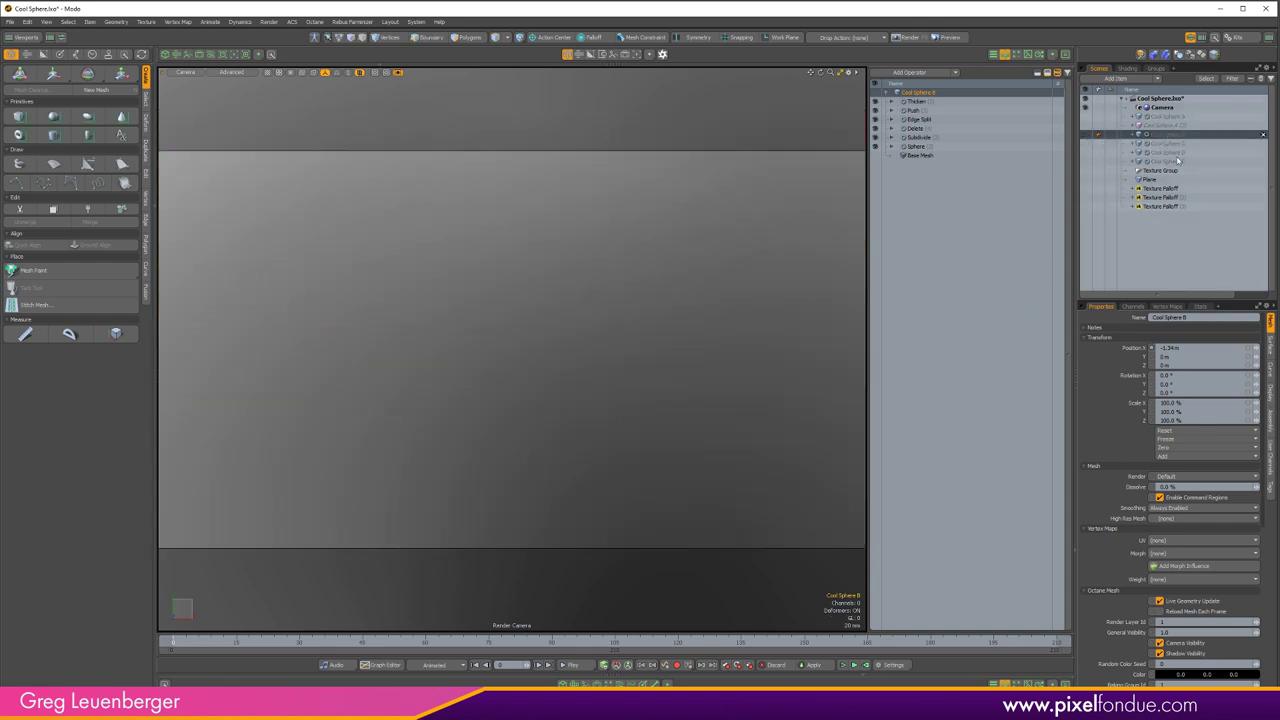
pyautogui.click(1161, 253)
pyautogui.press('n')
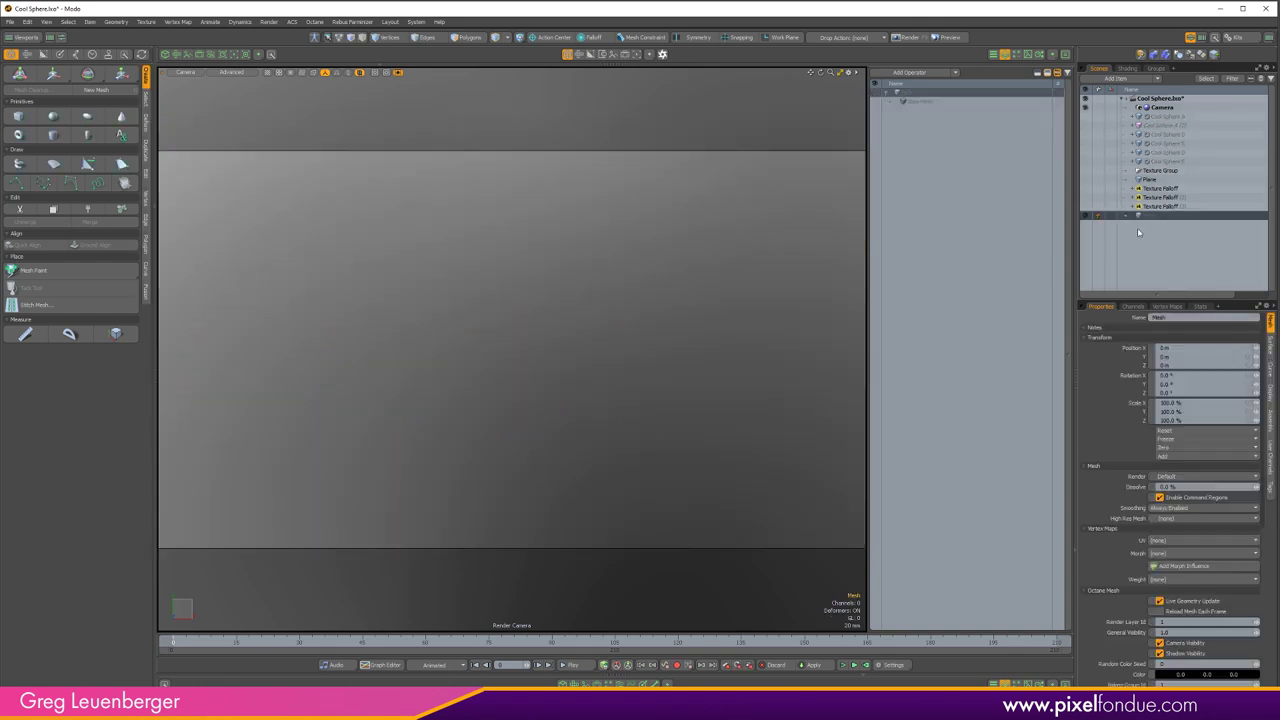
# - Show the viewport in perspective and rename the new mesh item as Holy Sphere Batman
pyautogui.hotkey('ctrl', 'space')
pyautogui.click(766, 251)
pyautogui.doubleClick(1149, 217)
pyautogui.write('ro')
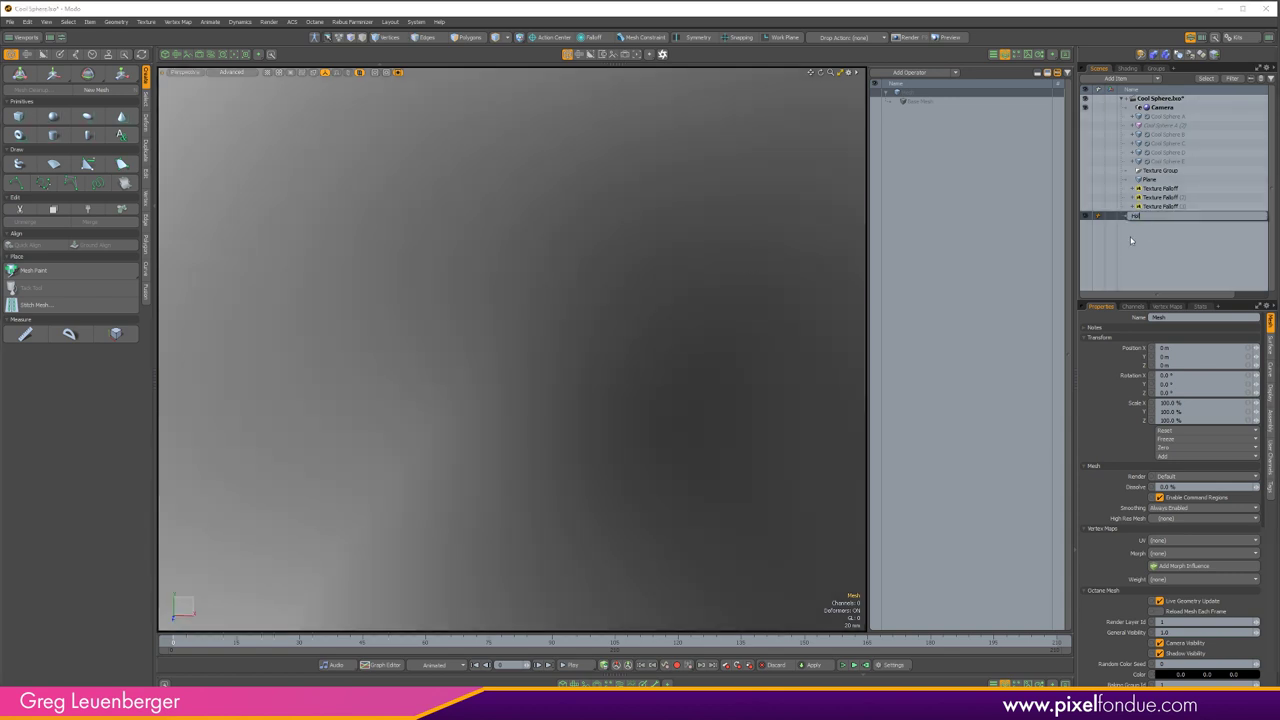
pyautogui.write('ly Sphere Batman')
pyautogui.press('Return')
# - Add a procedural Sphere primitive operation to the Holy Sphere Batman mesh
pyautogui.click(912, 72)
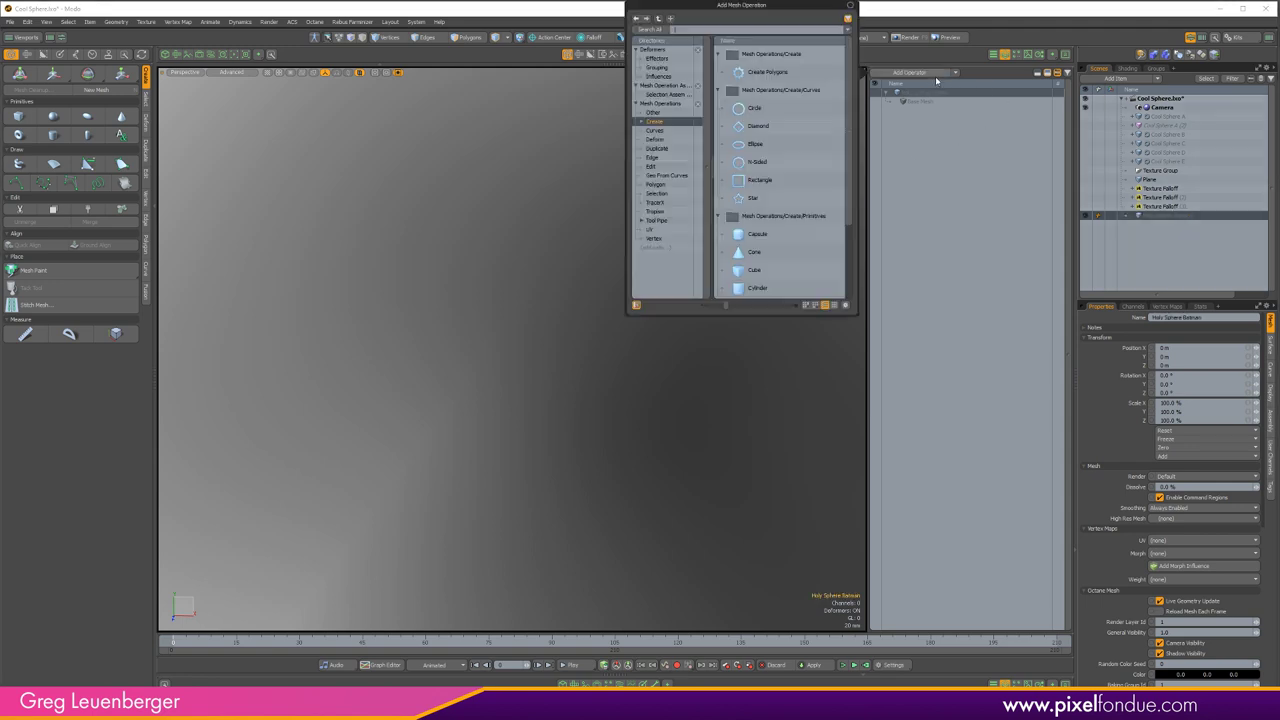
pyautogui.scroll(-3, 848, 228)
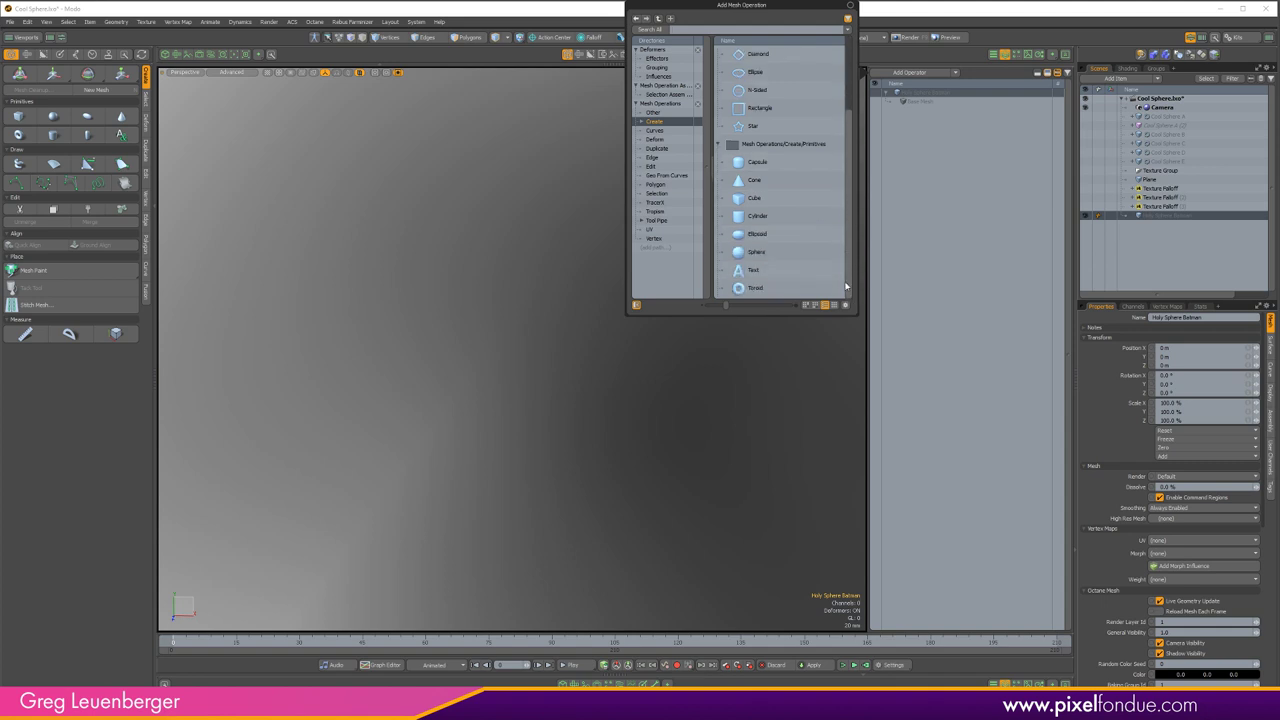
pyautogui.doubleClick(760, 255)
pyautogui.scroll(-3, 694, 394)
pyautogui.keyDown('alt'); pyautogui.keyDown('shift'); pyautogui.moveTo(694, 394); pyautogui.dragTo(636, 404); pyautogui.keyUp('shift'); pyautogui.keyUp('alt')
# - Set the Sphere operation's mode to Tessellation with a subdivision level of 3
pyautogui.click(1190, 441)
pyautogui.click(1180, 459)
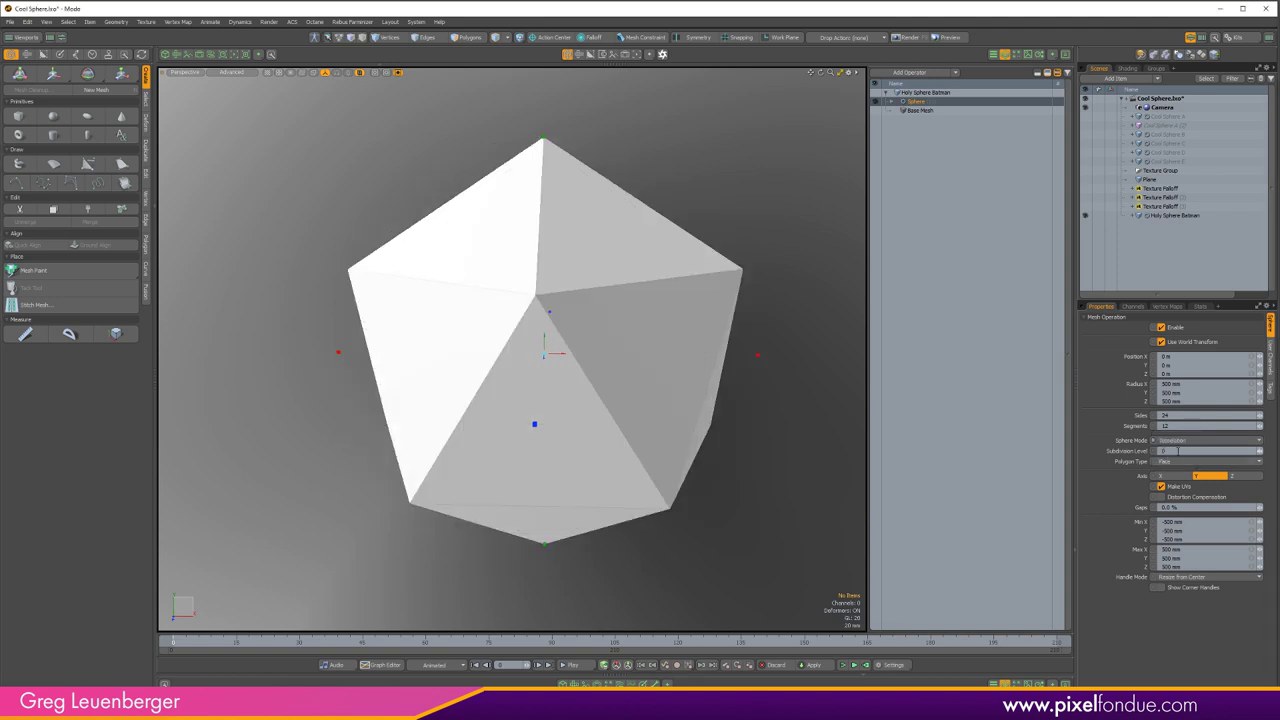
pyautogui.write('3')
pyautogui.press('Return')
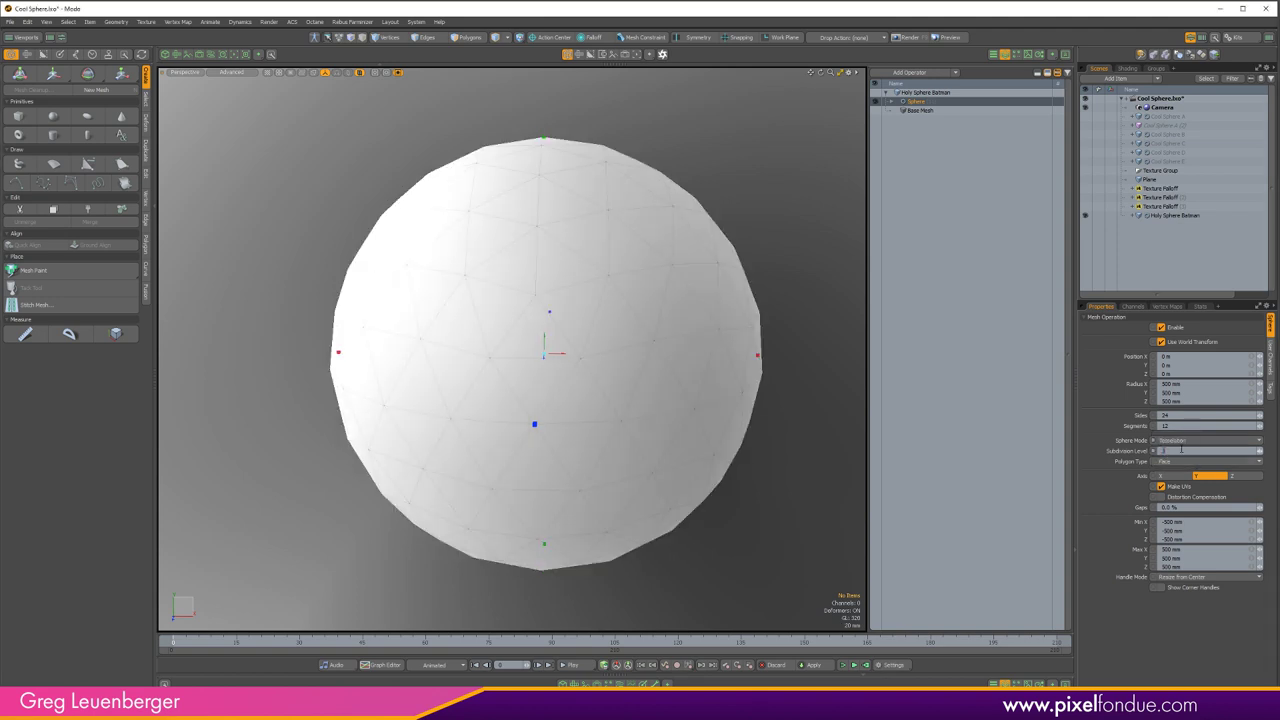
pyautogui.keyDown('alt'); pyautogui.moveTo(640, 411); pyautogui.dragTo(663, 397); pyautogui.keyUp('alt')
pyautogui.scroll(1, 636, 406)
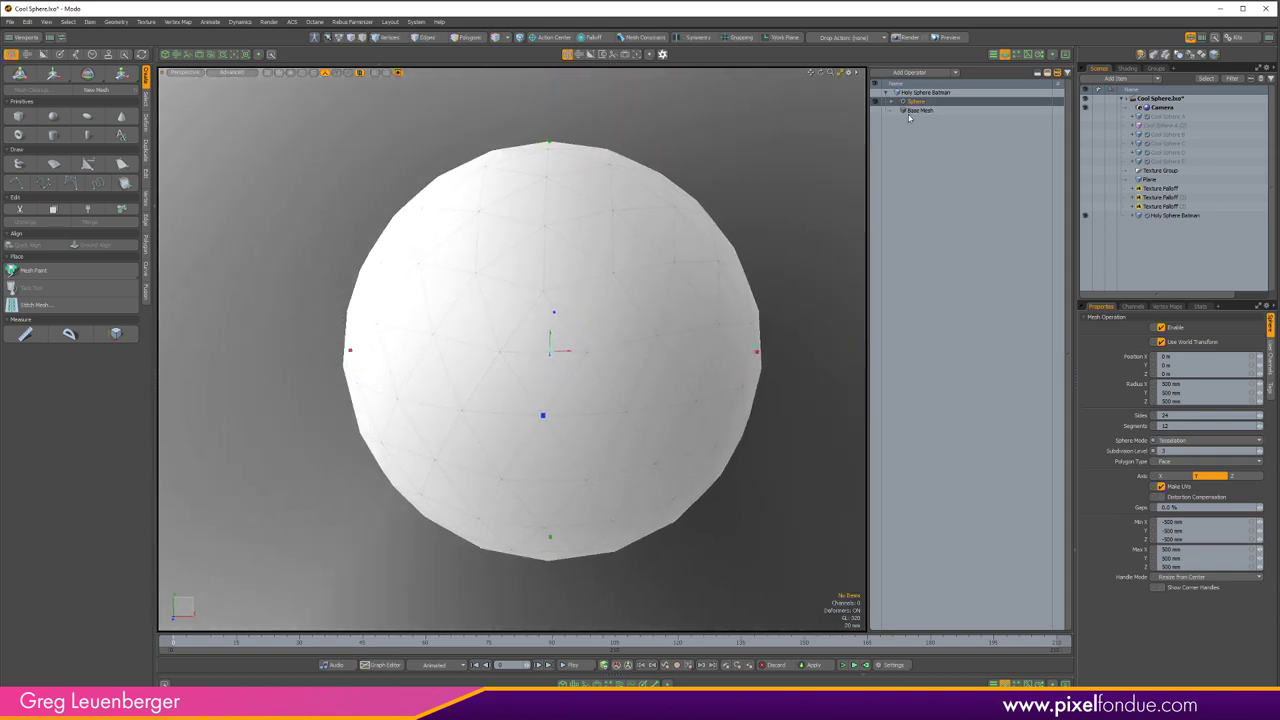
# - Add a Subdivide mesh operation above the Sphere operation
pyautogui.click(920, 76)
pyautogui.write('sub')
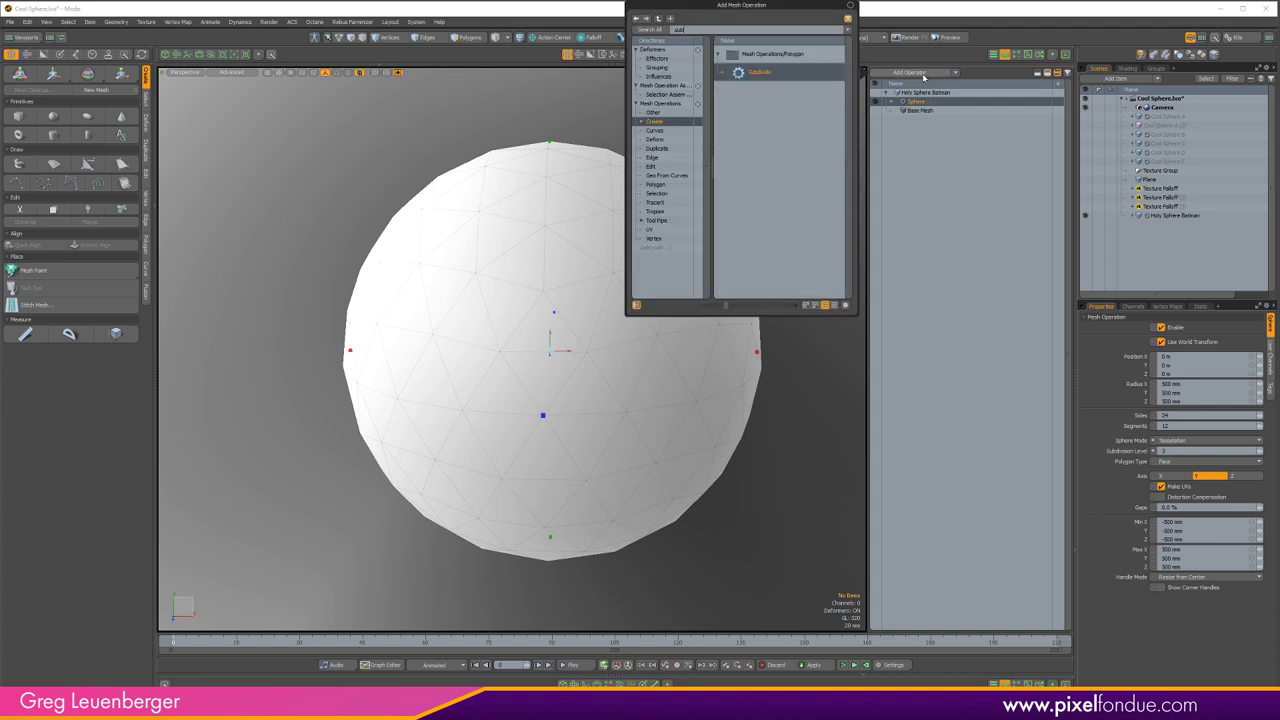
pyautogui.press('Return')
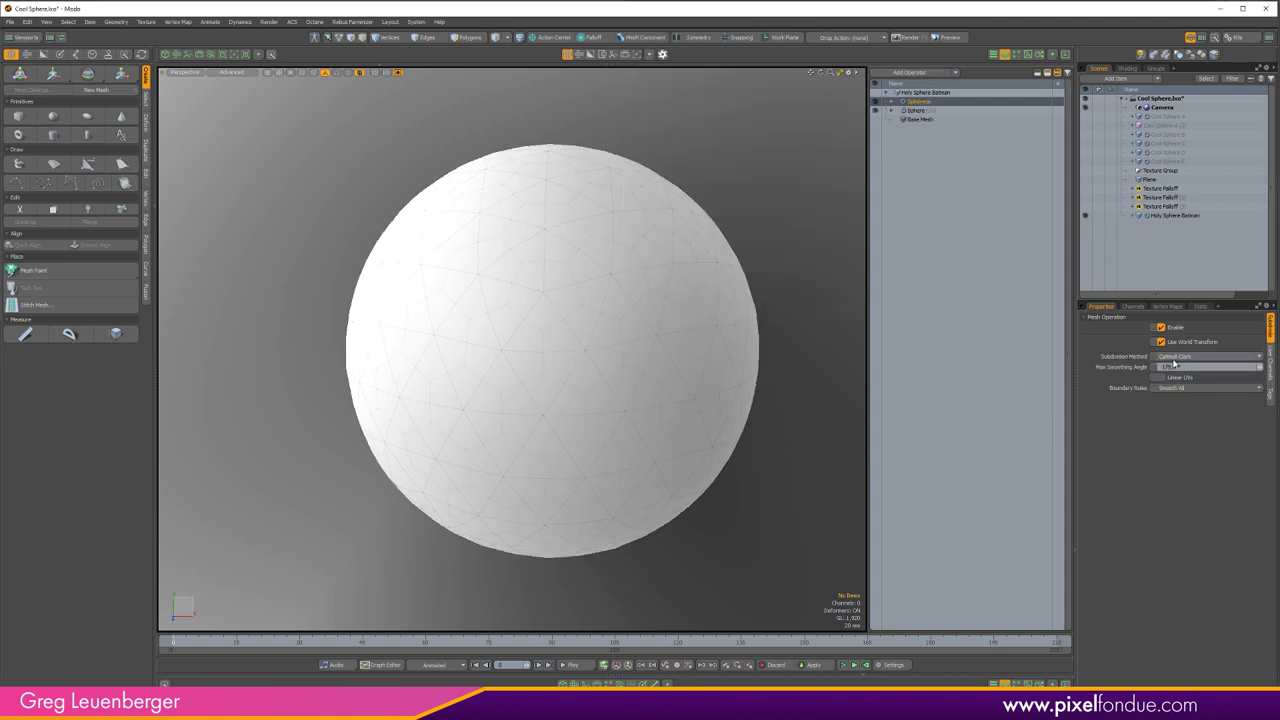
# - Compare Faceted and the other subdivision methods on the Subdivide operation, and return it to Catmull-Clark
pyautogui.click(1176, 357)
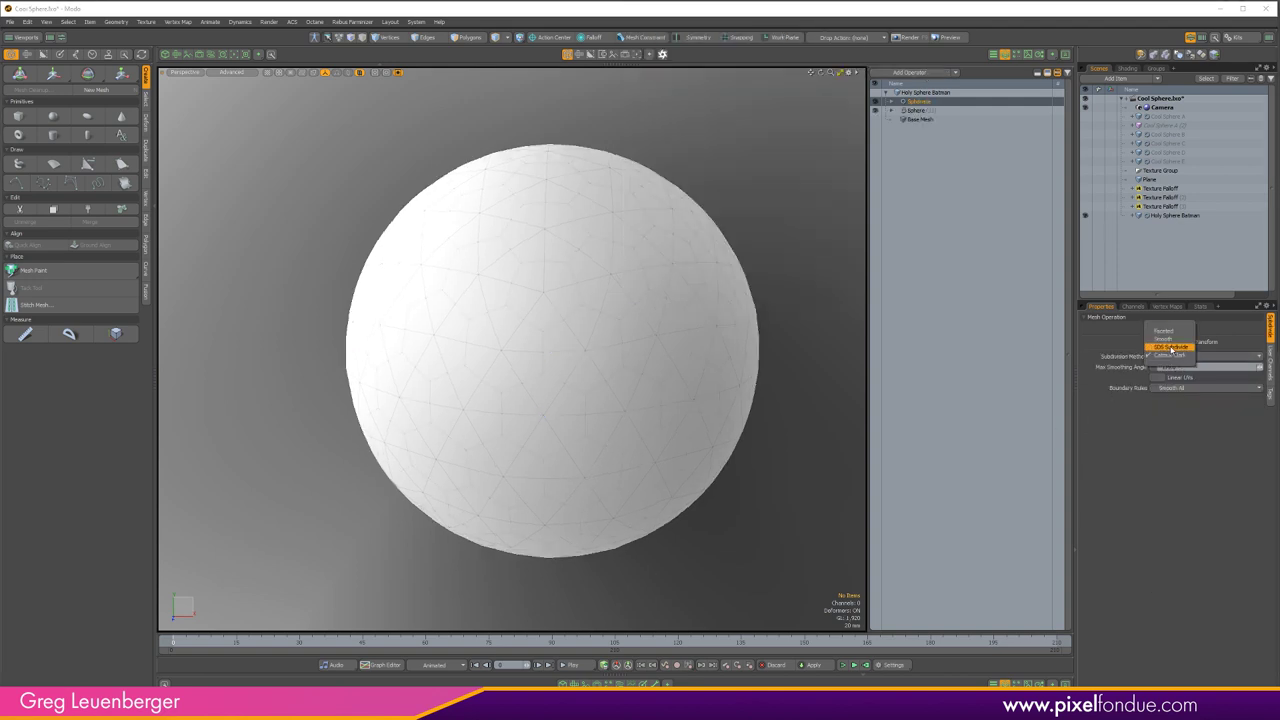
pyautogui.click(1170, 331)
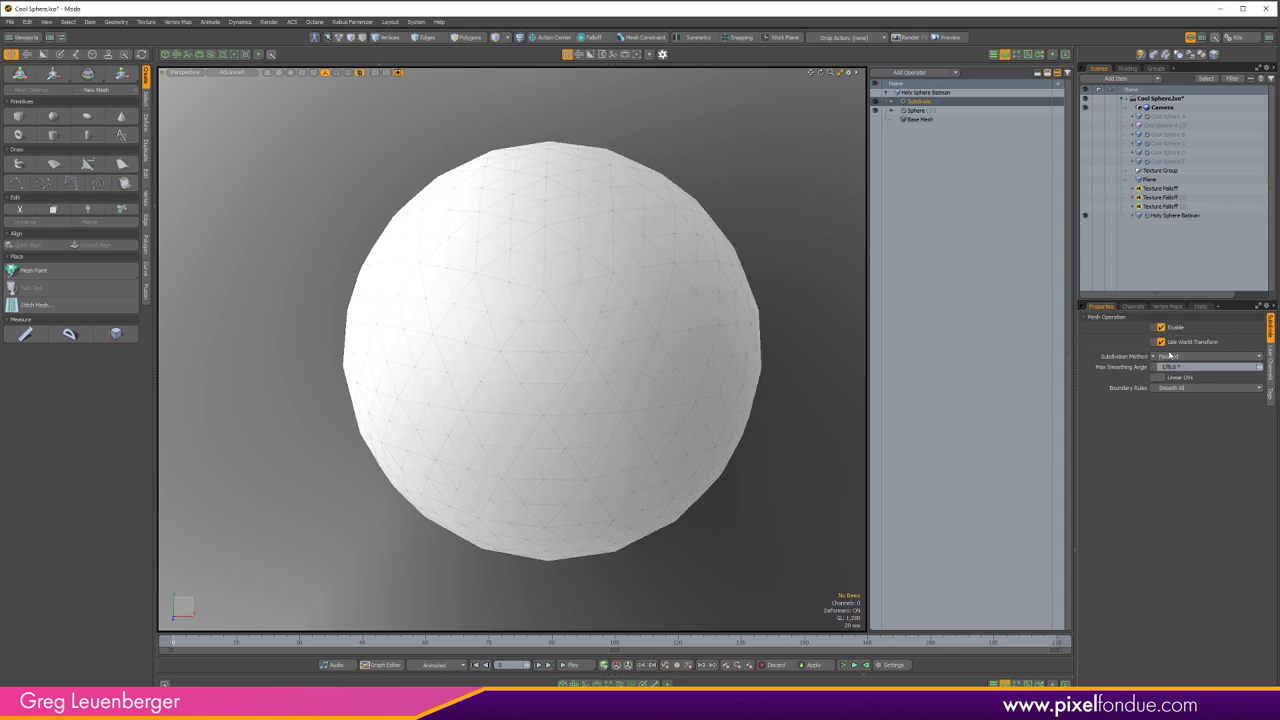
pyautogui.click(1172, 358)
pyautogui.click(1170, 365)
pyautogui.click(1172, 358)
pyautogui.click(1171, 365)
pyautogui.click(1172, 357)
pyautogui.click(1172, 365)
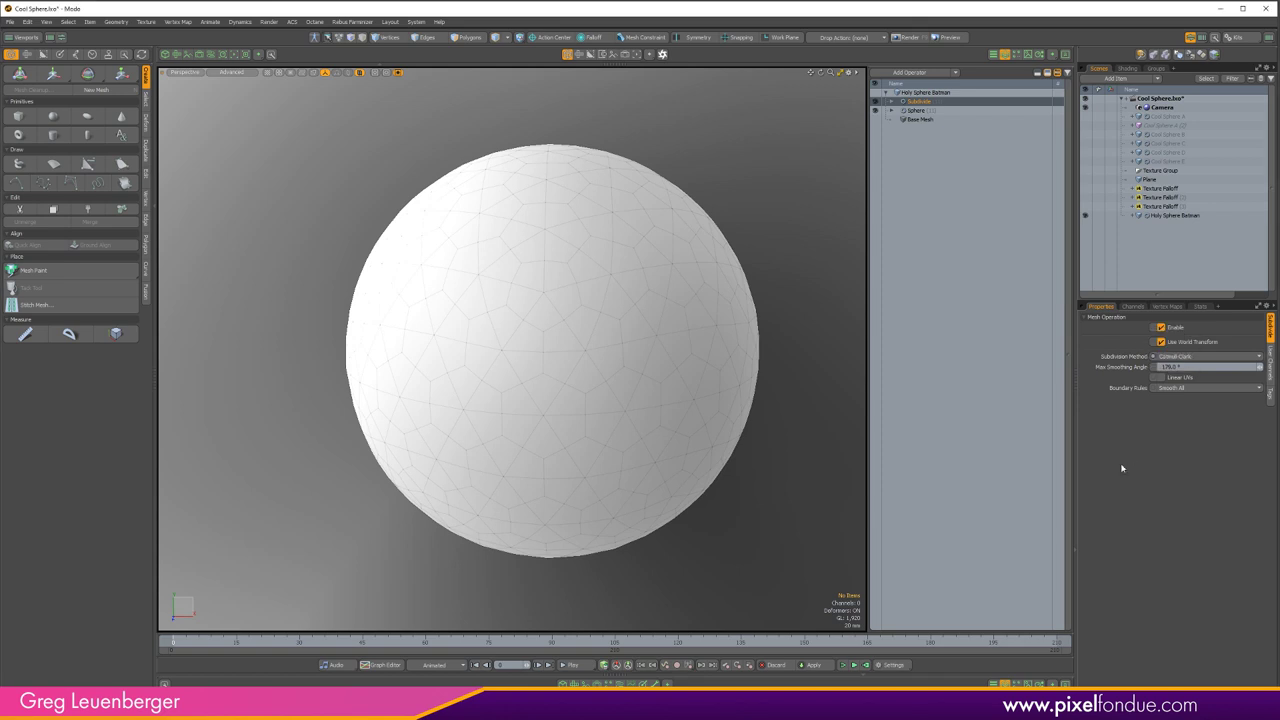
# - Select the polygons forming a hexagonal cell and those of a pentagonal cell on the sphere, and clear the selection
pyautogui.press('3')
pyautogui.click(533, 336)
pyautogui.moveTo(533, 336)
pyautogui.mouseDown()
pyautogui.moveTo(500, 363)
pyautogui.moveTo(517, 366)
pyautogui.mouseUp()
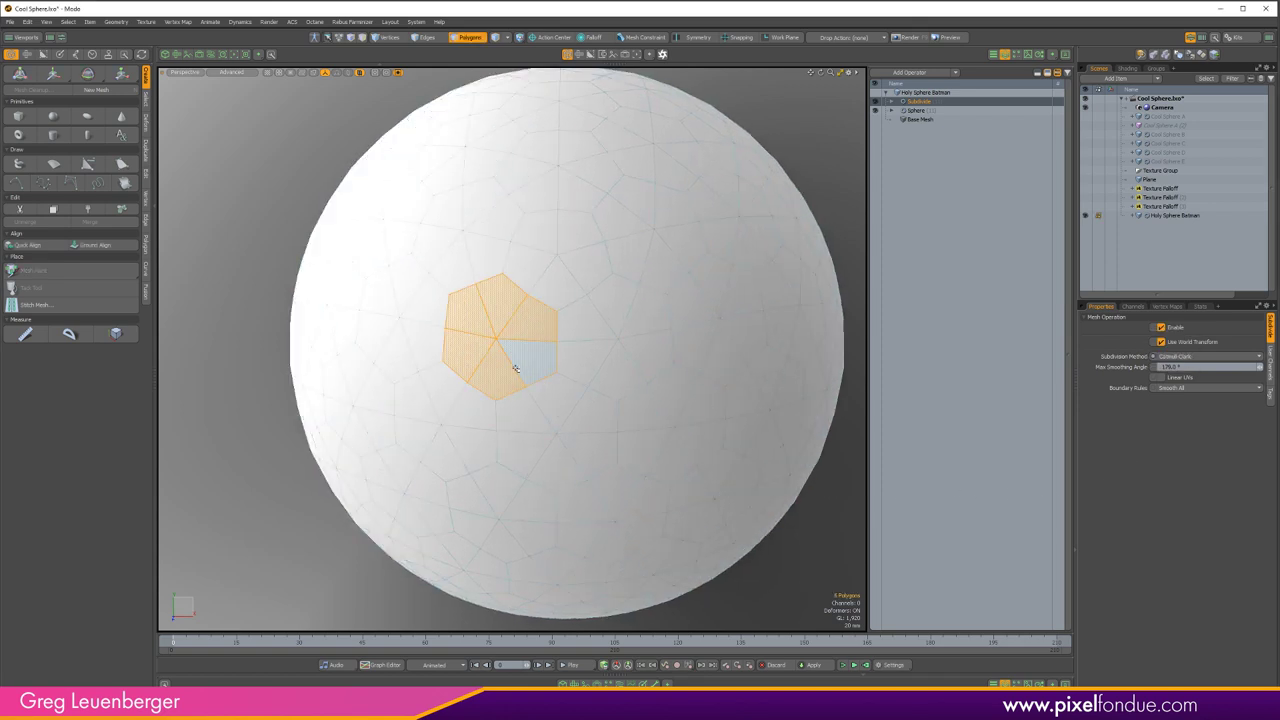
pyautogui.moveTo(557, 271); pyautogui.dragTo(559, 271)
pyautogui.moveTo(563, 463)
pyautogui.mouseDown()
pyautogui.moveTo(594, 420)
pyautogui.moveTo(574, 460)
pyautogui.mouseUp()
pyautogui.moveTo(558, 286)
pyautogui.mouseDown()
pyautogui.moveTo(550, 241)
pyautogui.moveTo(604, 323)
pyautogui.mouseUp()
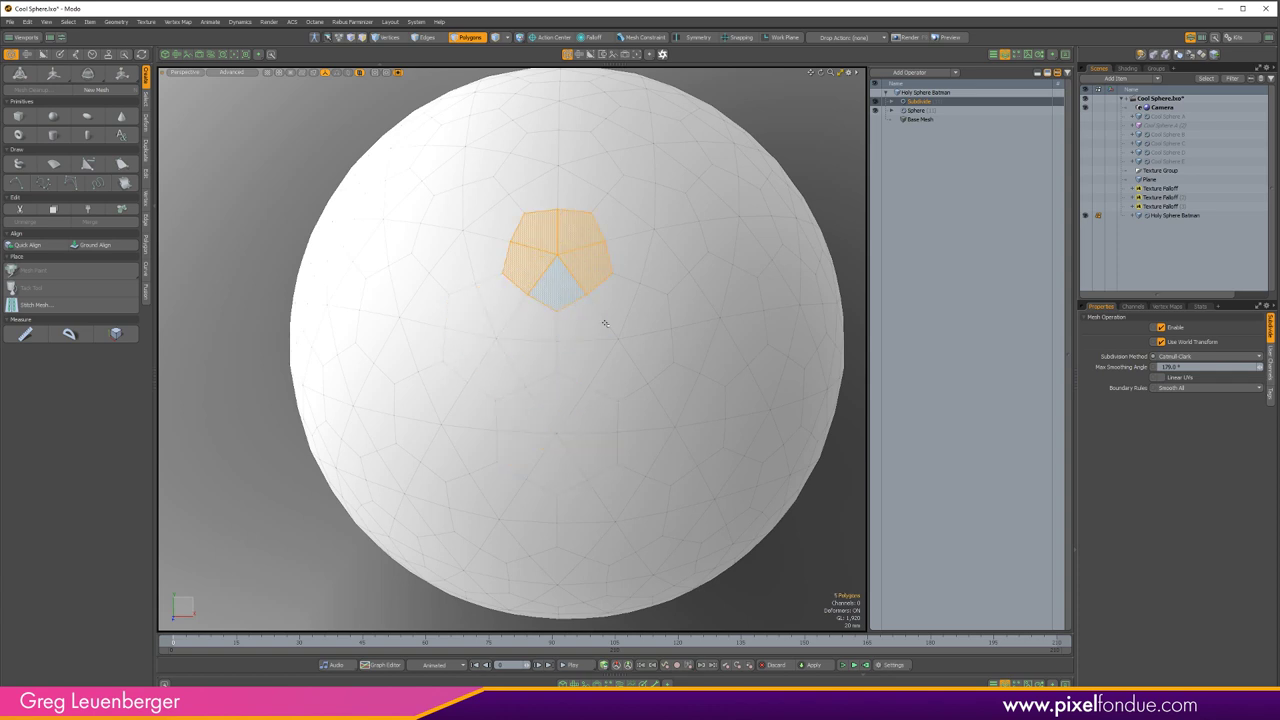
pyautogui.keyDown('alt'); pyautogui.moveTo(789, 560); pyautogui.dragTo(771, 560); pyautogui.keyUp('alt')
pyautogui.click(786, 560)
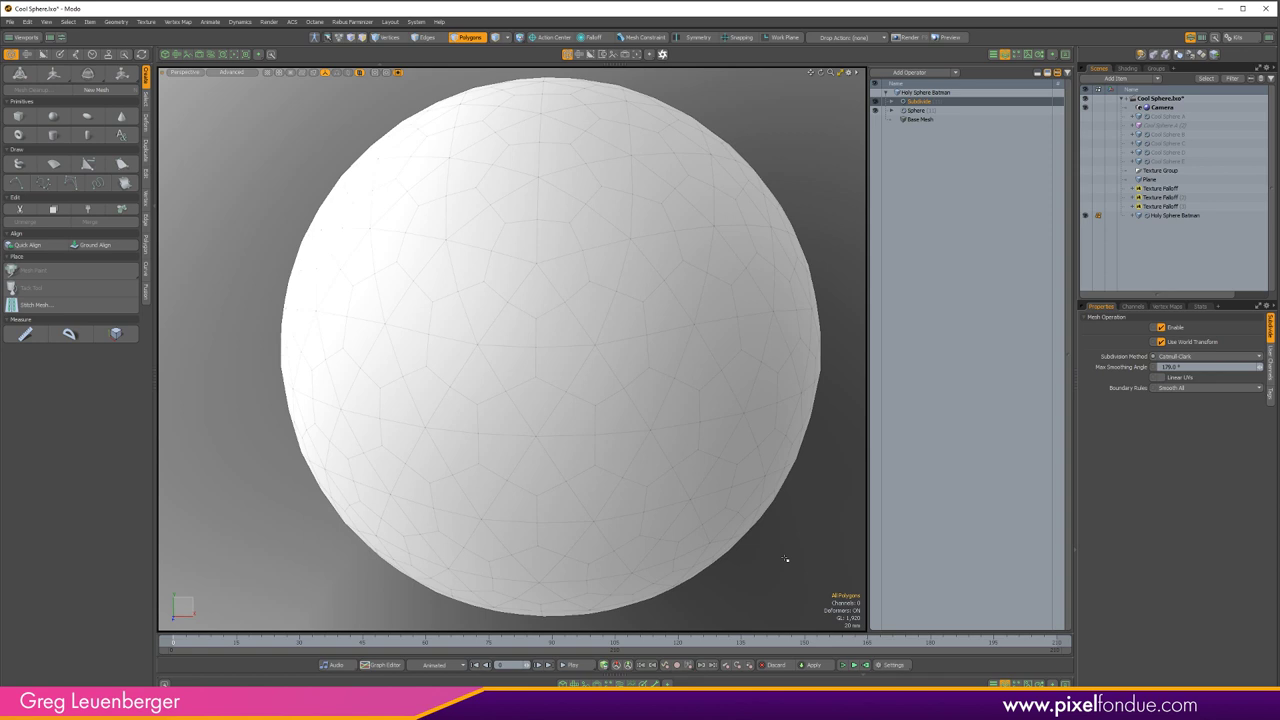
# - Select the edges radiating from the centres of one hexagonal and one pentagonal cell
pyautogui.press('2')
pyautogui.click(555, 421)
pyautogui.moveTo(555, 421)
pyautogui.mouseDown()
pyautogui.moveTo(509, 440)
pyautogui.moveTo(554, 458)
pyautogui.mouseUp()
pyautogui.moveTo(549, 288)
pyautogui.keyDown('shift'); pyautogui.mouseDown()
pyautogui.moveTo(559, 262)
pyautogui.moveTo(523, 281)
pyautogui.moveTo(540, 306)
pyautogui.mouseUp(); pyautogui.keyUp('shift')
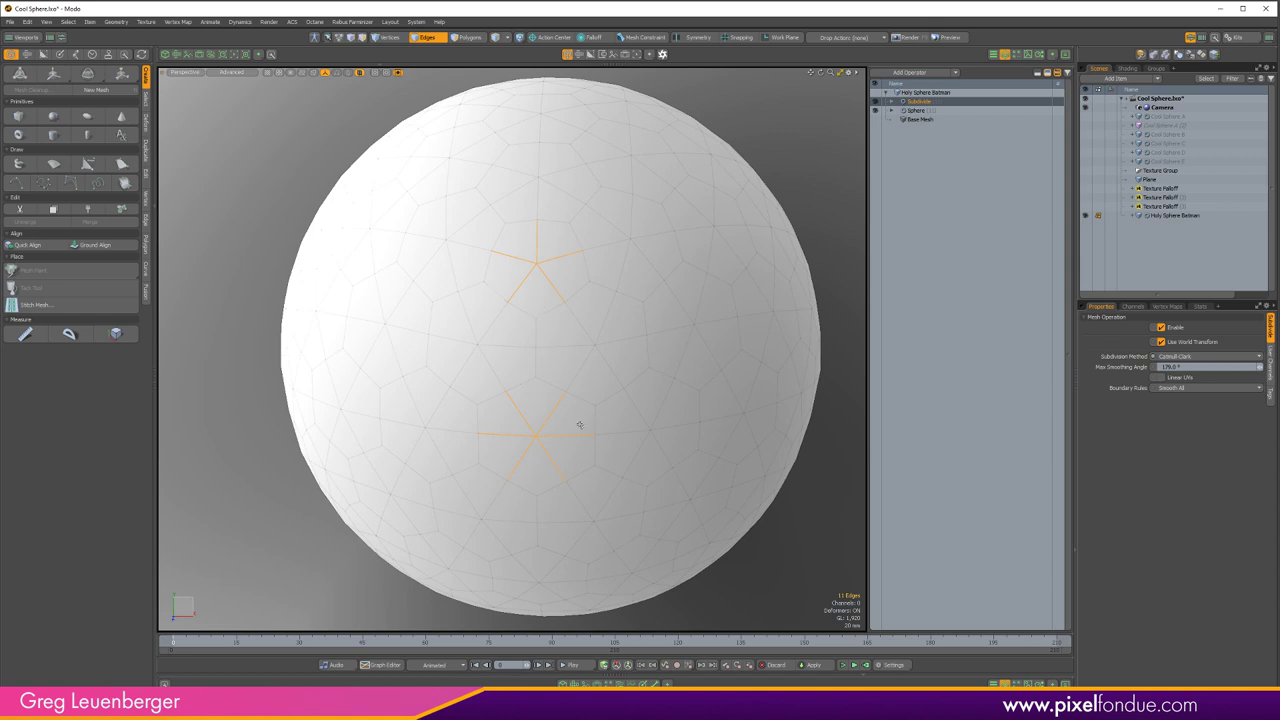
# - Select the single vertex at the centre of the hexagonal cell
pyautogui.press('1')
pyautogui.click(536, 436)
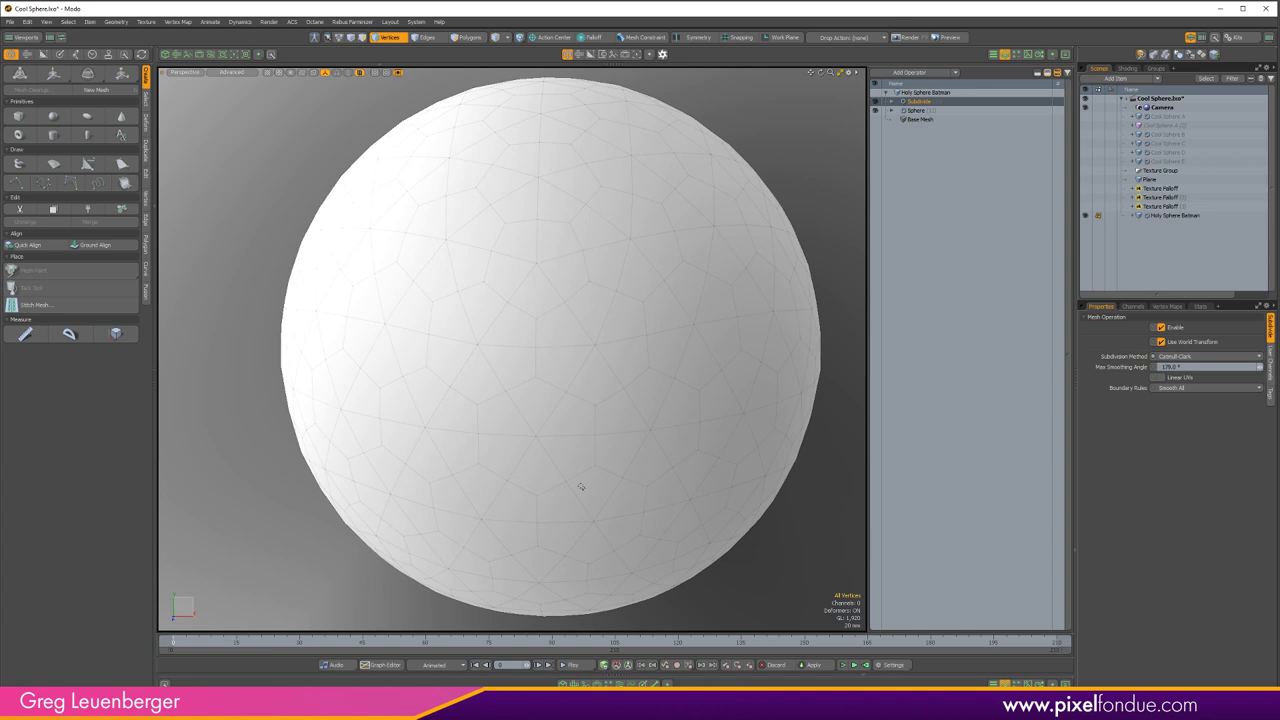
pyautogui.click(535, 436)
pyautogui.scroll(-5, 551, 437)
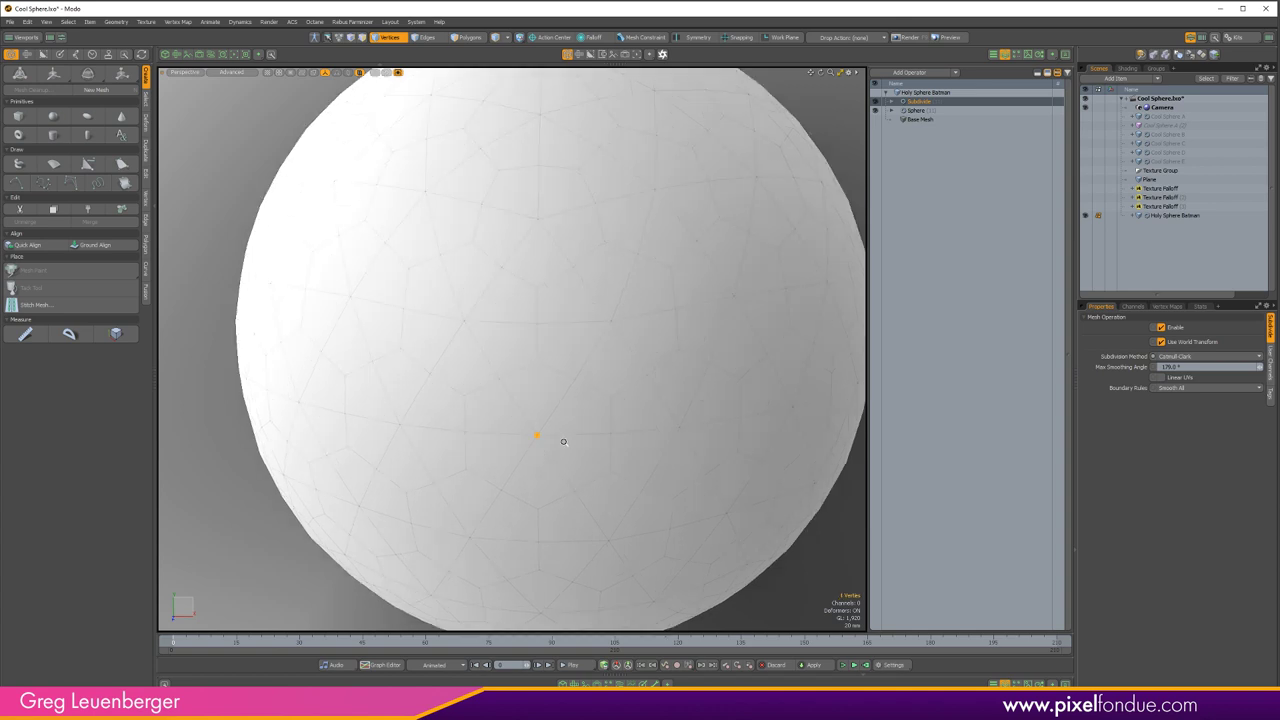
pyautogui.scroll(5, 624, 443)
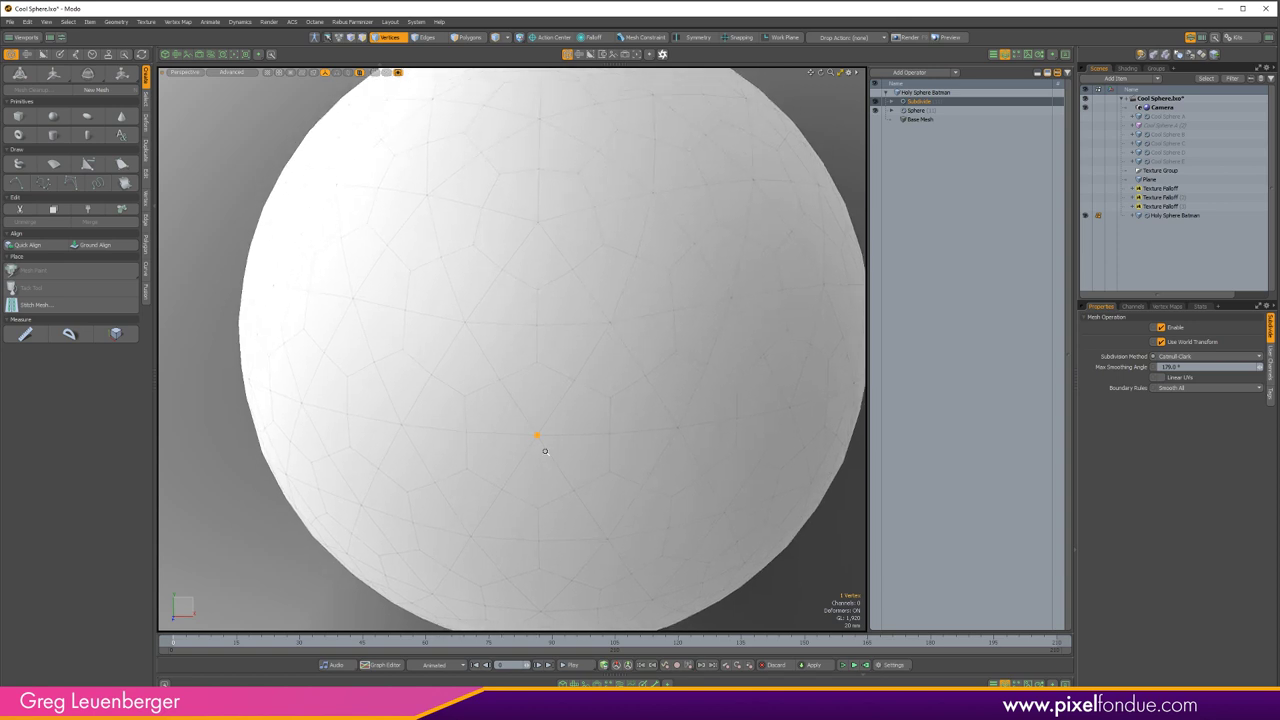
# - Try vertex, edge and polygon selection around the upper pentagonal cell's centre, and clear the selections
pyautogui.press('2')
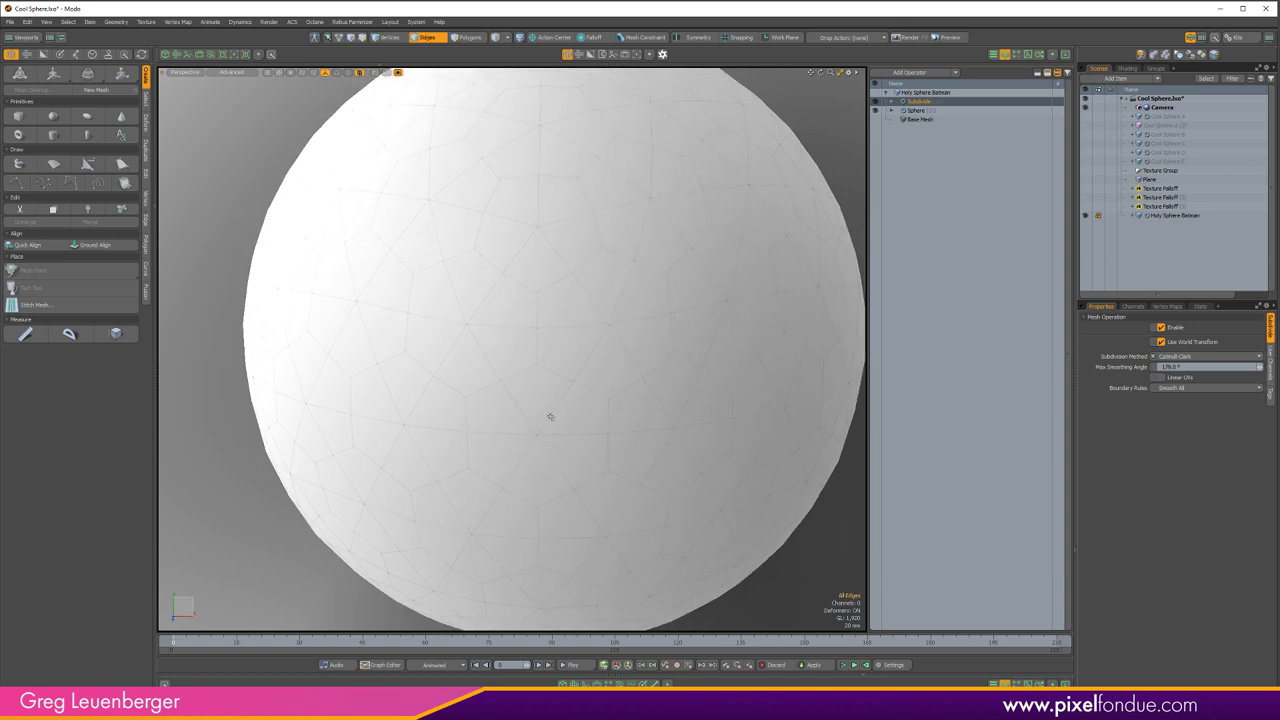
pyautogui.click(573, 421)
pyautogui.press('1')
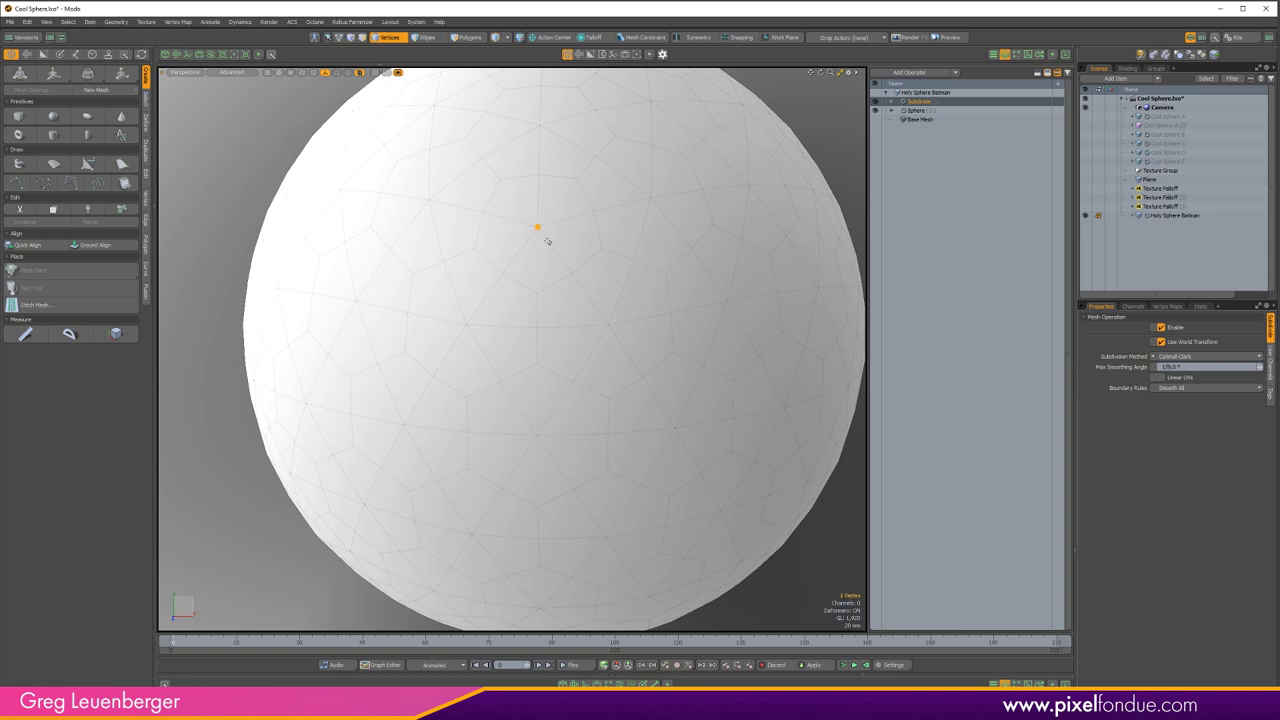
pyautogui.press('3')
pyautogui.click(520, 235)
pyautogui.press('2')
pyautogui.press('Escape')
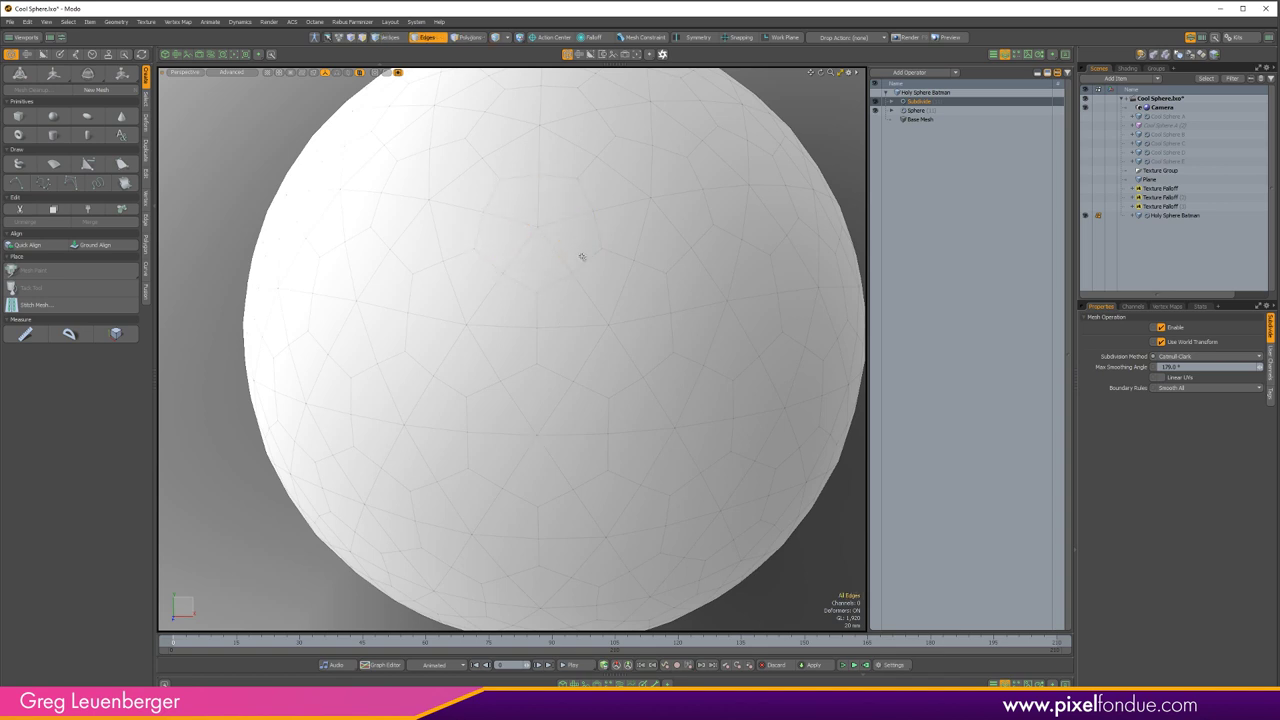
pyautogui.press('3')
pyautogui.click(580, 249)
pyautogui.press('Escape')
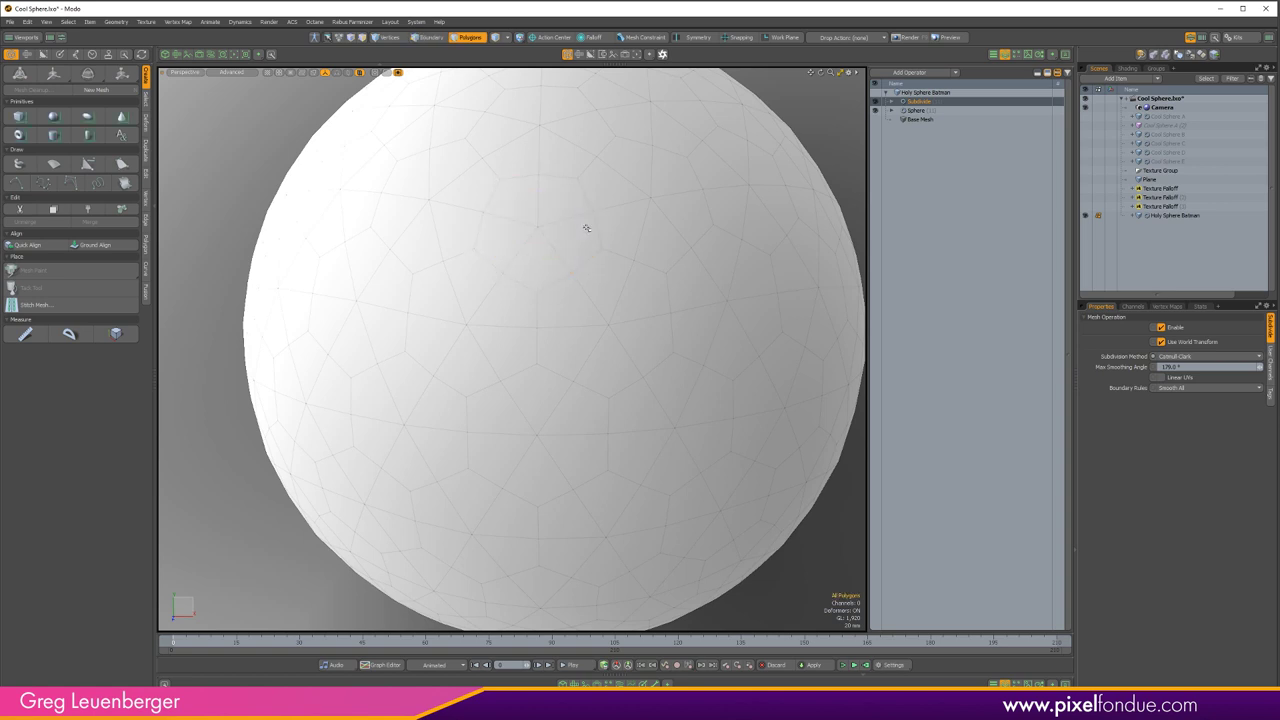
# - Select the centre vertices of three neighbouring cells, expand the selection to adjoining vertices, and convert it to the edges between them
pyautogui.press('1')
pyautogui.click(537, 227)
pyautogui.keyDown('shift'); pyautogui.click(608, 325); pyautogui.keyUp('shift')
pyautogui.keyDown('shift'); pyautogui.click(466, 324); pyautogui.keyUp('shift')
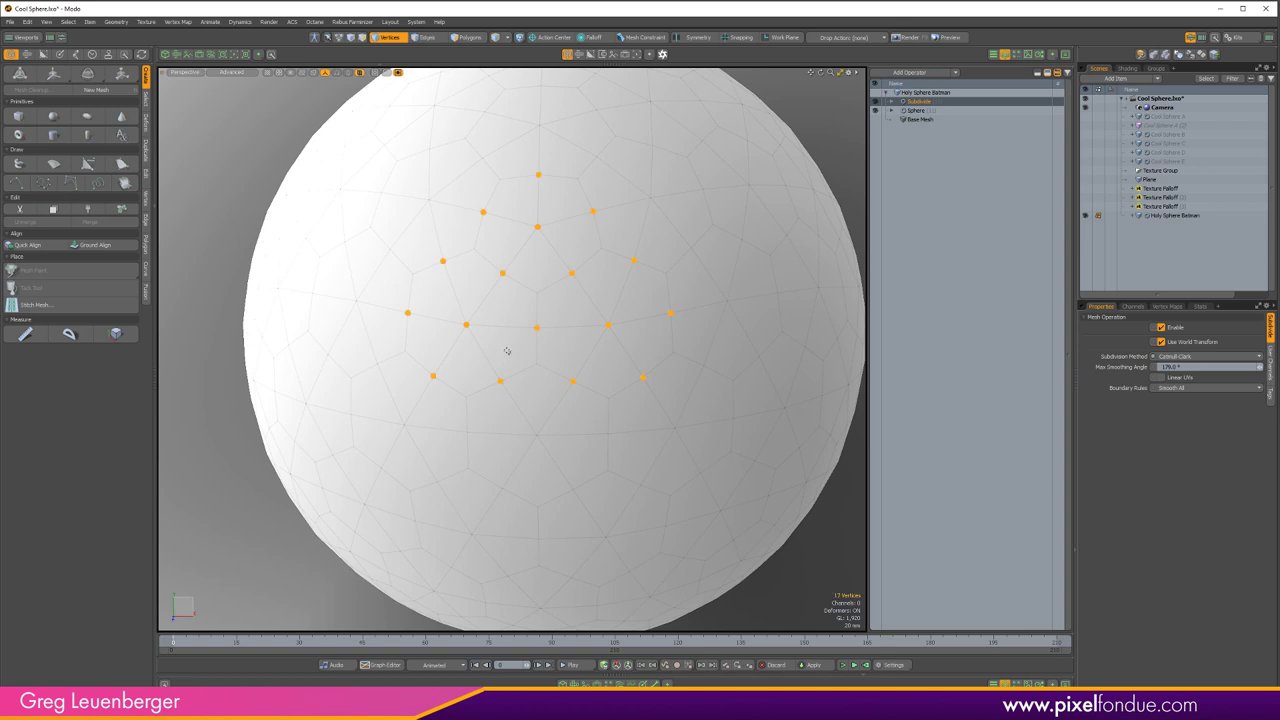
pyautogui.press('2')
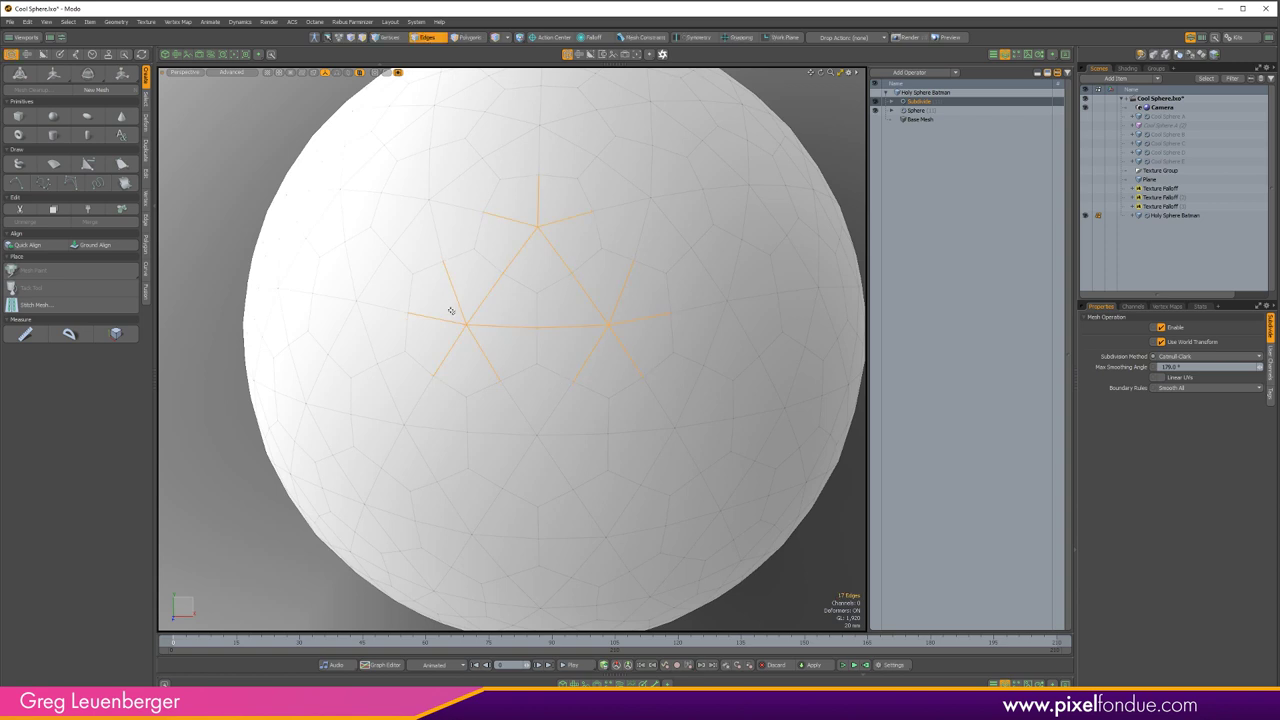
# - Select the polygons meeting at the centre of a hexagonal cell, switch to those of the pentagonal cell above, and clear the selection
pyautogui.press('3')
pyautogui.moveTo(493, 352)
pyautogui.mouseDown()
pyautogui.moveTo(449, 334)
pyautogui.moveTo(489, 361)
pyautogui.mouseUp()
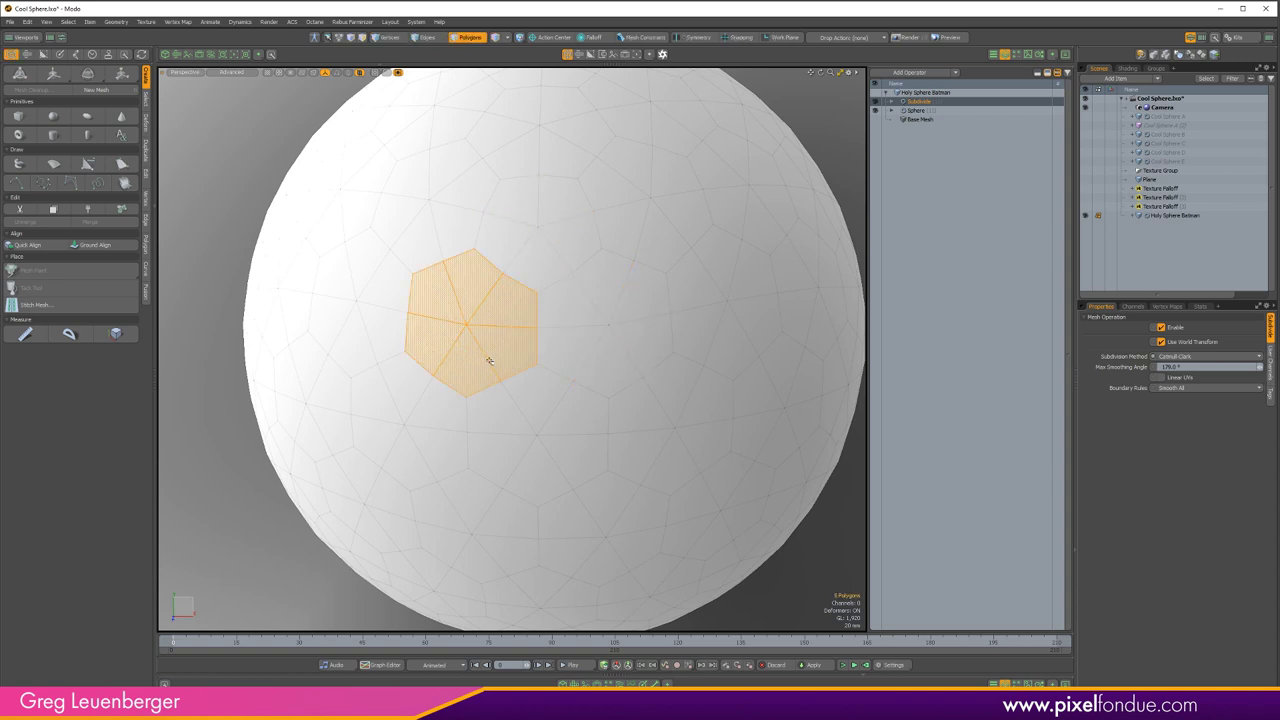
pyautogui.moveTo(560, 240)
pyautogui.mouseDown()
pyautogui.moveTo(571, 223)
pyautogui.moveTo(532, 258)
pyautogui.mouseUp()
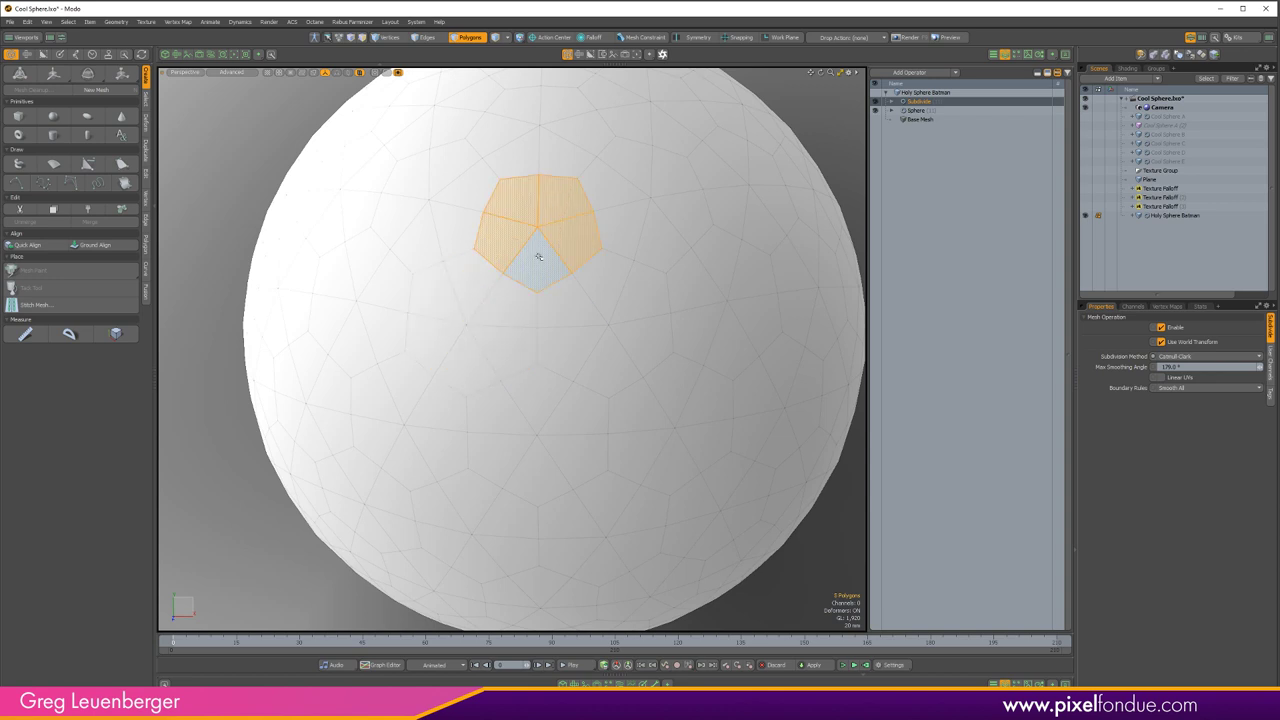
pyautogui.click(551, 263)
pyautogui.press('Escape')
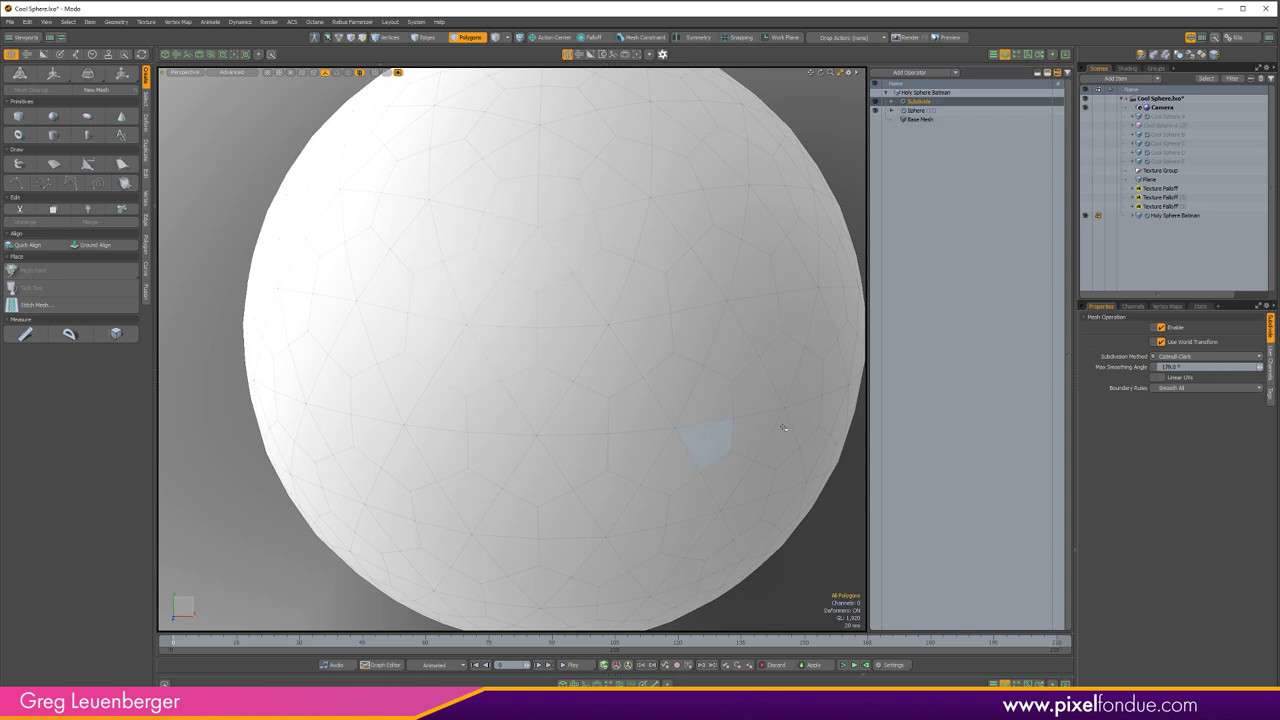
pyautogui.scroll(-2, 677, 347)
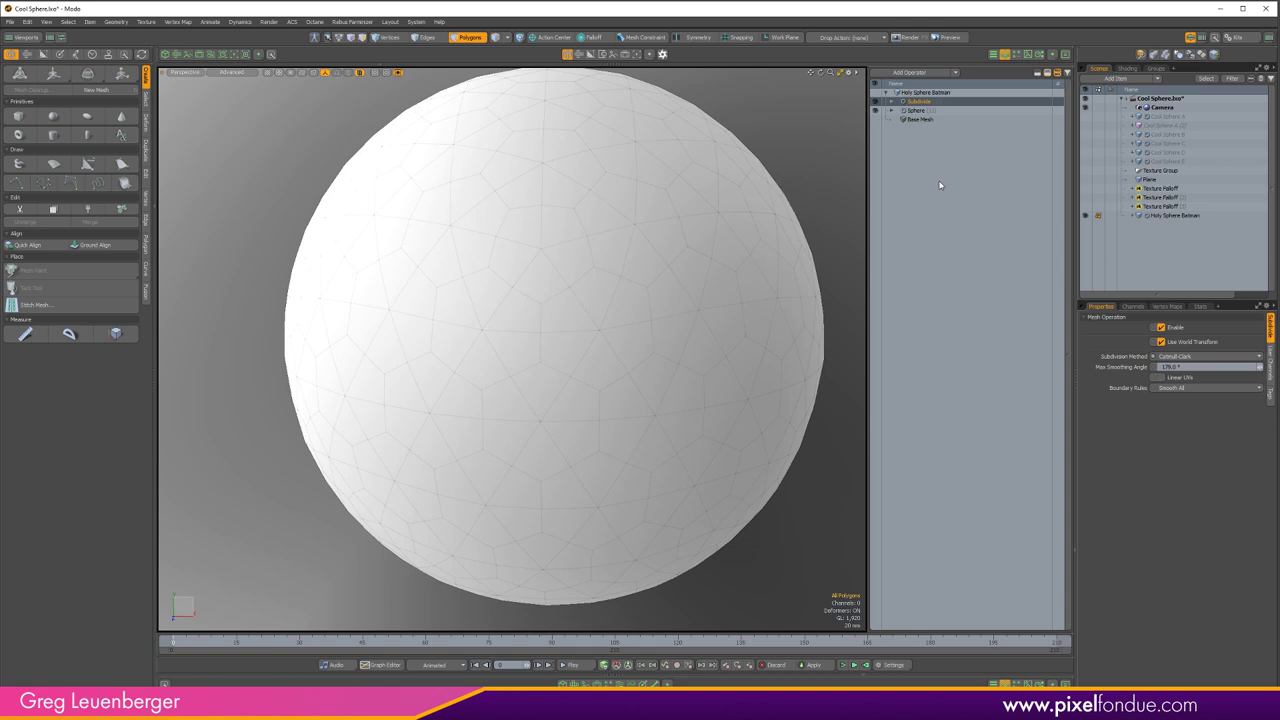
# - Add a Delete mesh operation above the Subdivide operation and set its selection type to Edge
pyautogui.click(926, 76)
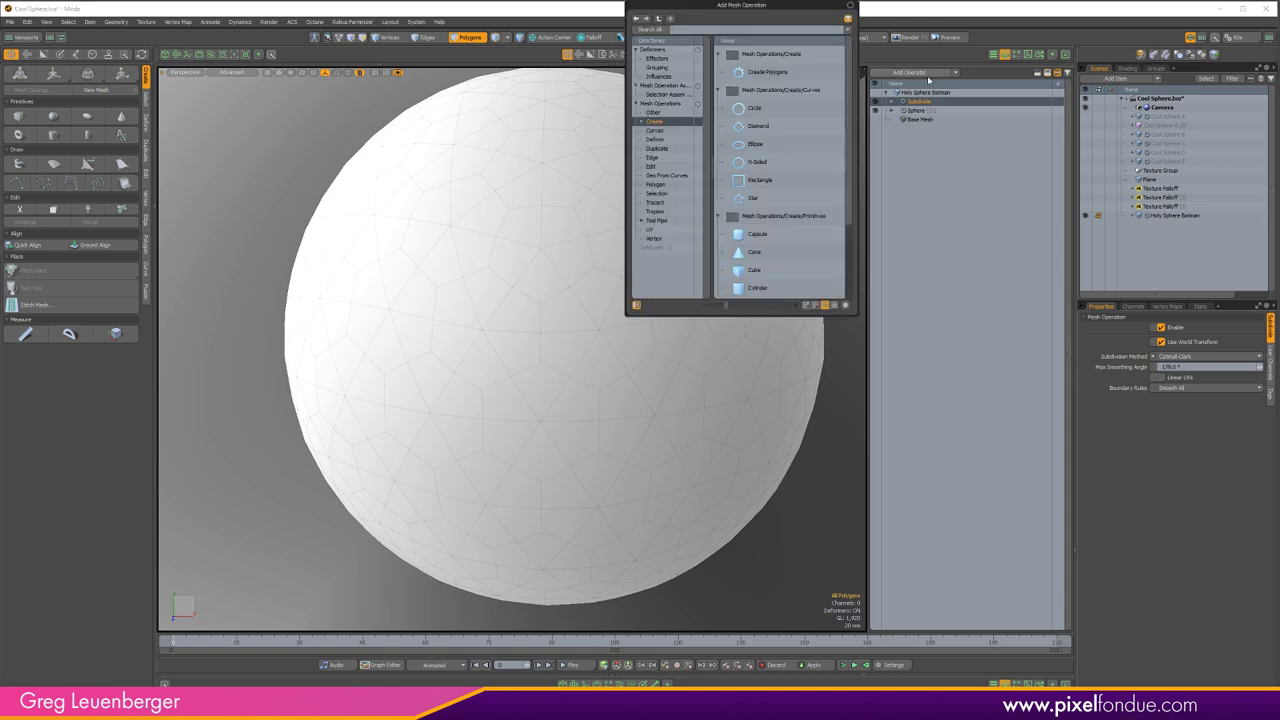
pyautogui.write('dele')
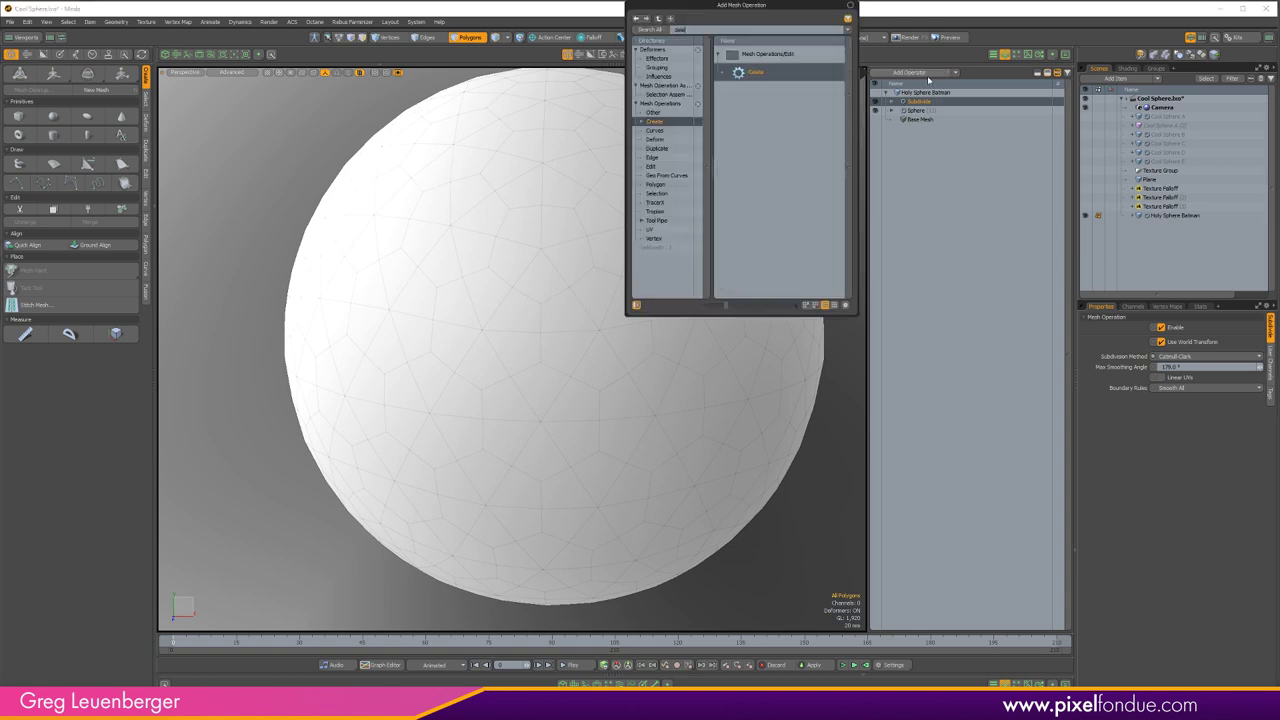
pyautogui.press('Return')
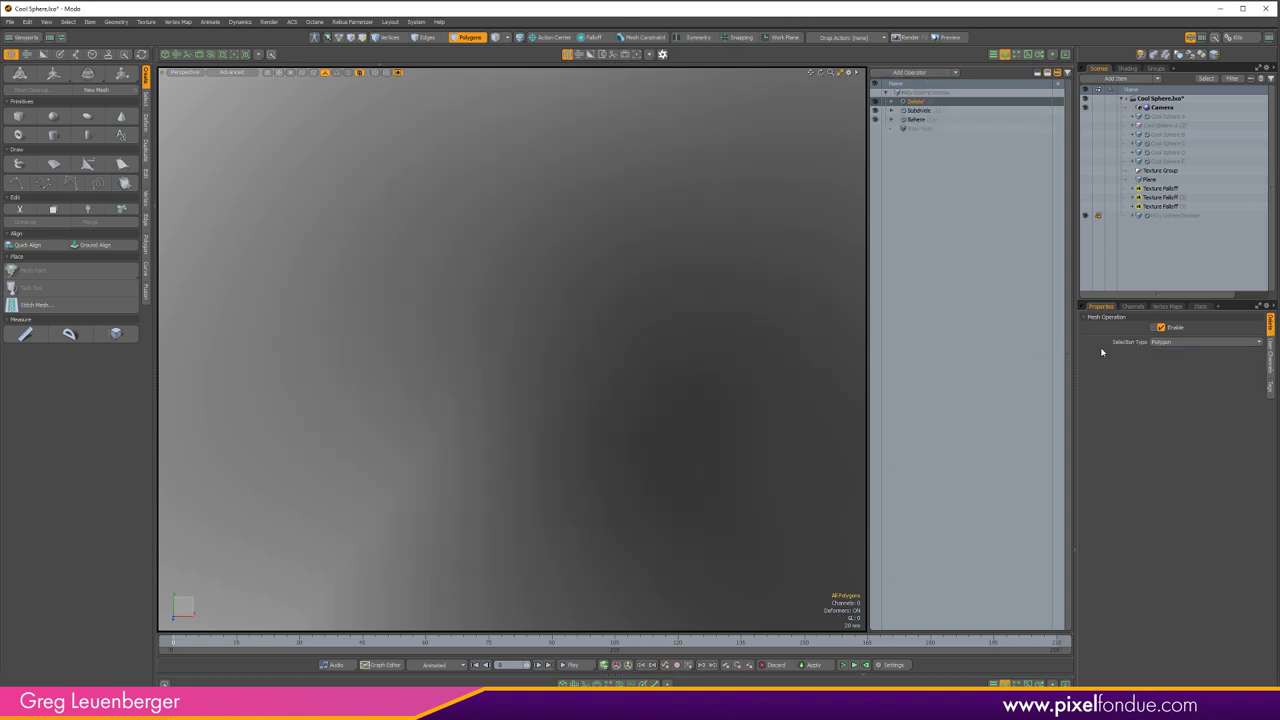
pyautogui.click(1164, 342)
# - Look through the existing operators, new operators and selection assemblies available as a selection for the Delete operation
pyautogui.click(891, 101)
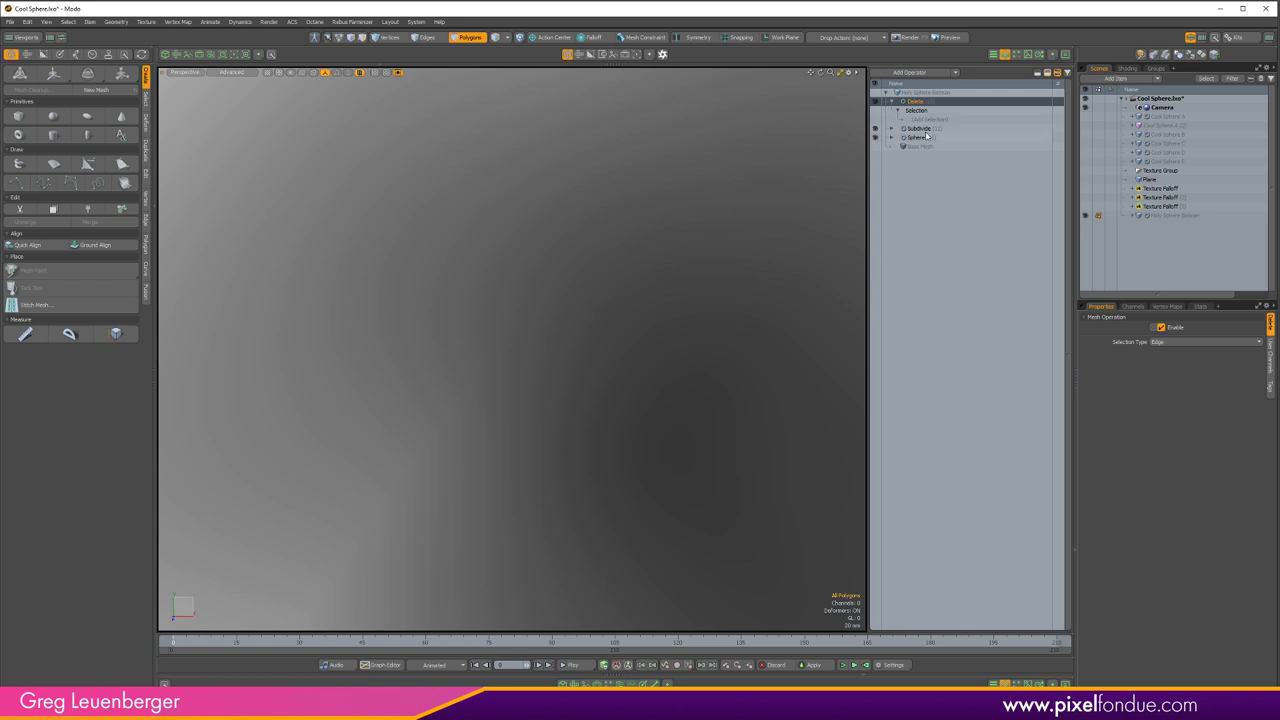
pyautogui.click(932, 119)
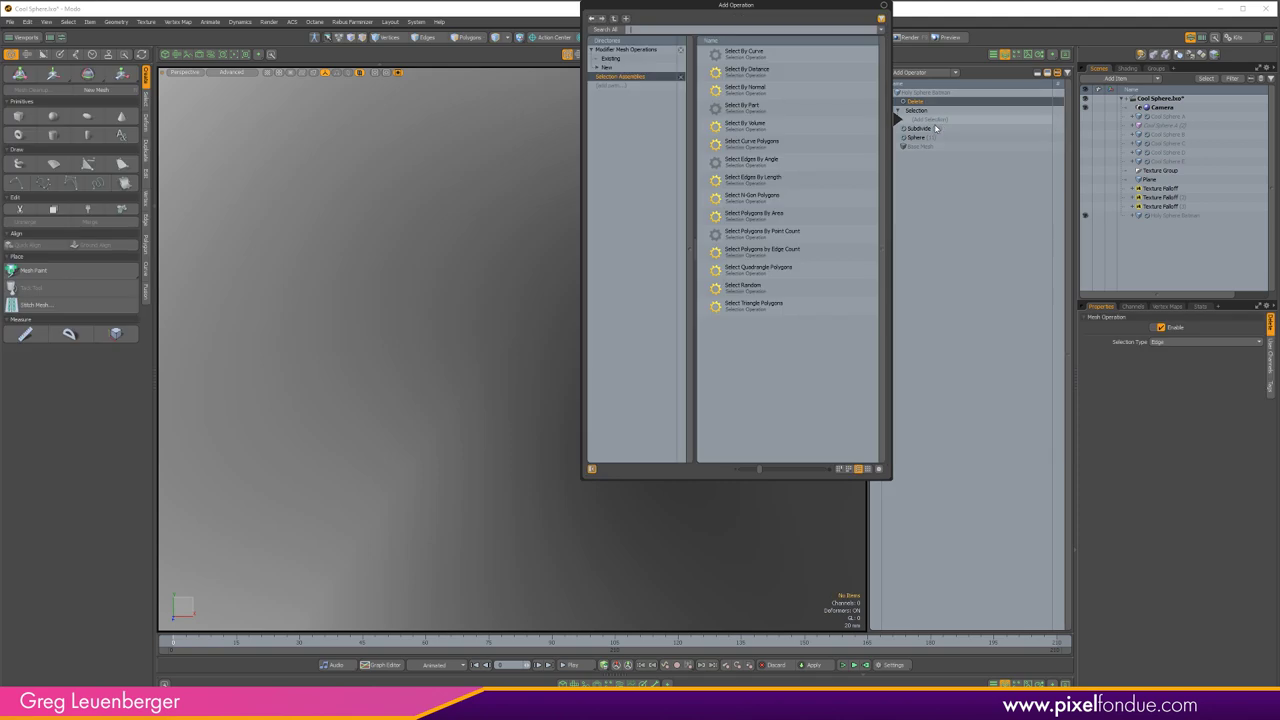
pyautogui.click(610, 58)
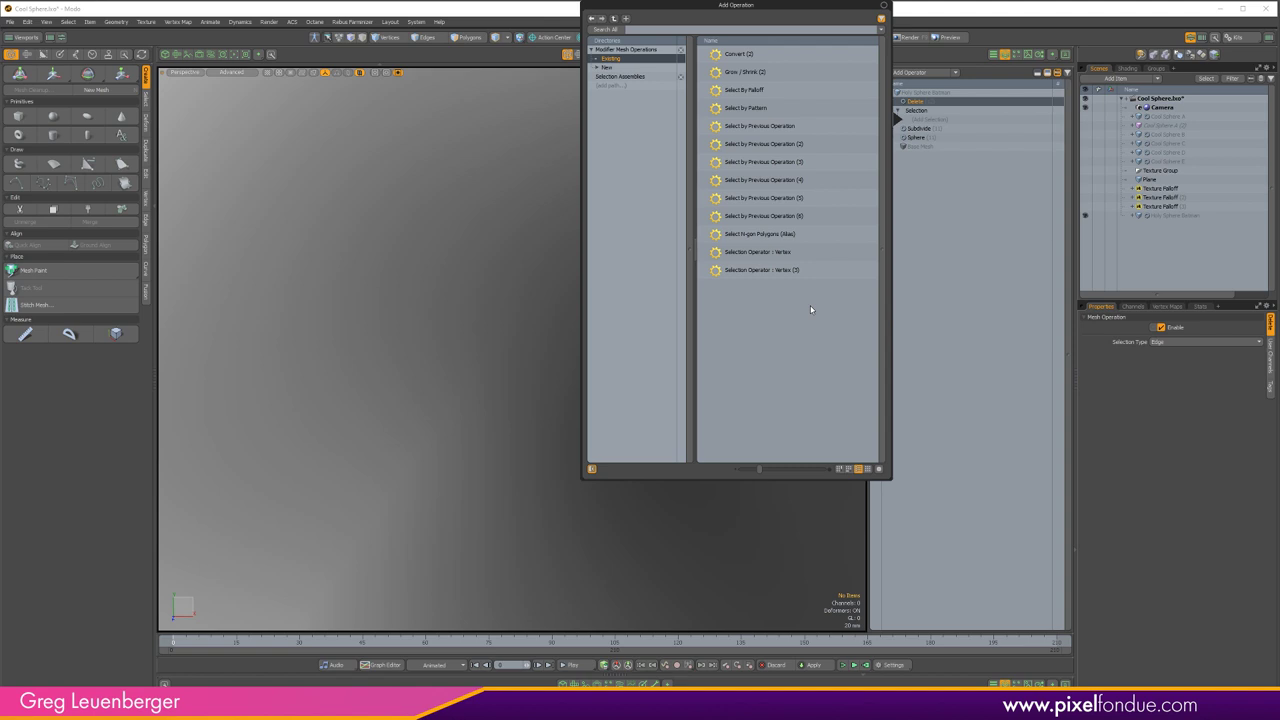
pyautogui.click(612, 67)
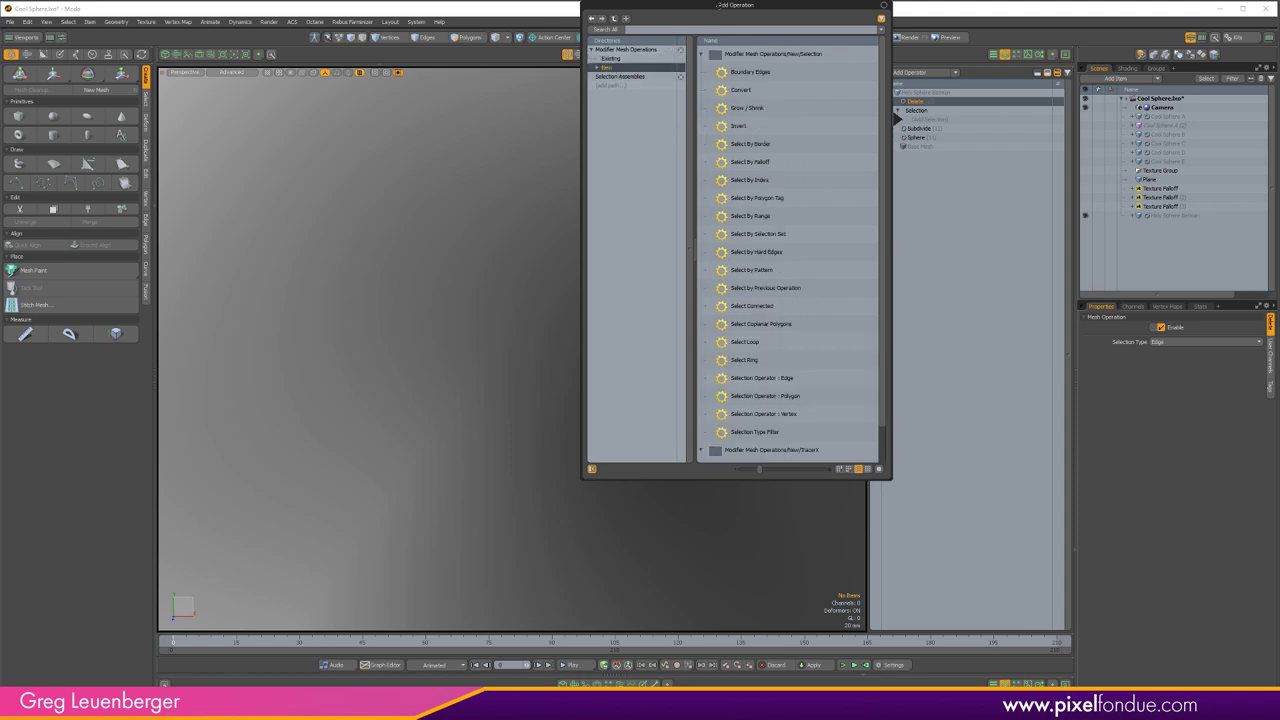
pyautogui.moveTo(718, 5); pyautogui.dragTo(636, 56)
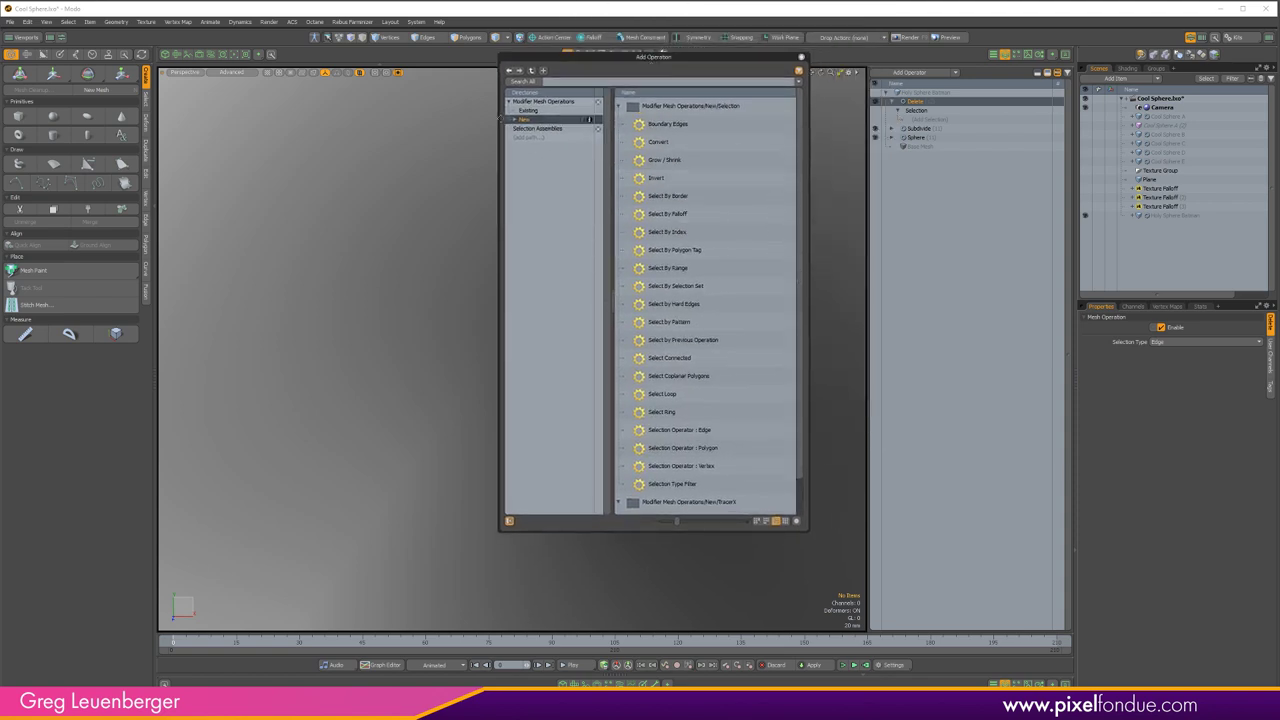
pyautogui.scroll(-1, 800, 510)
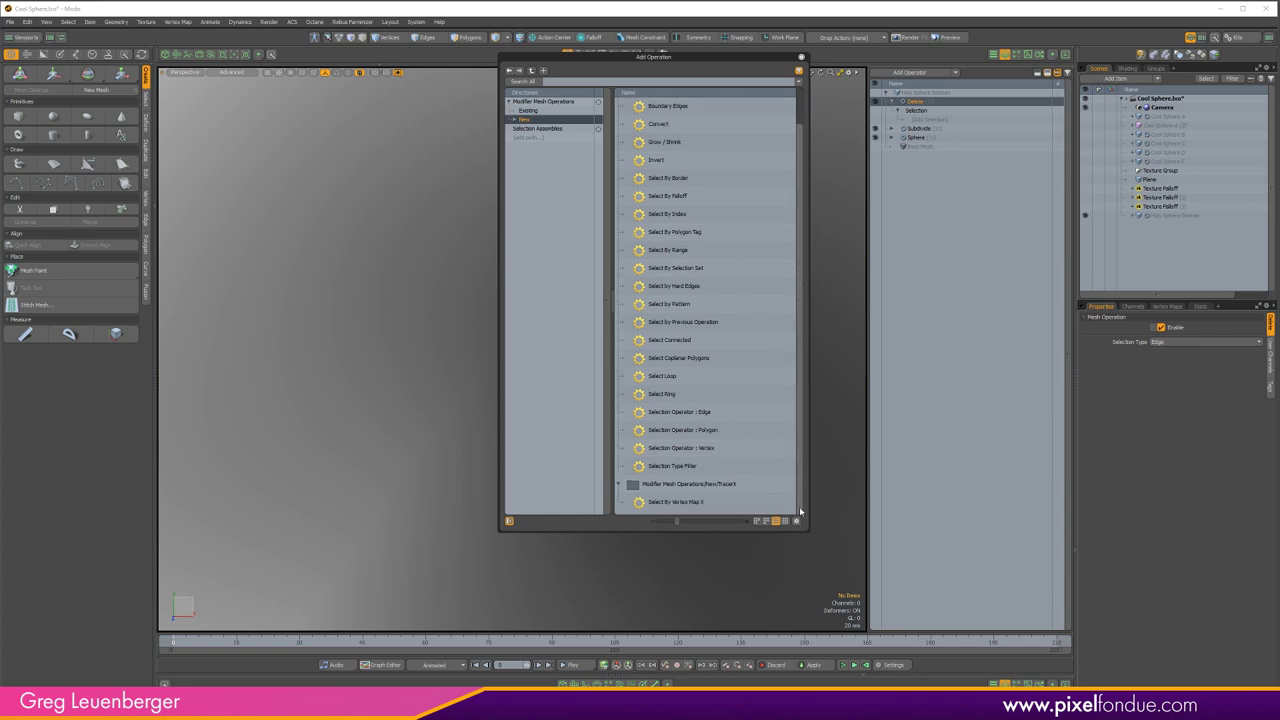
pyautogui.scroll(1, 801, 265)
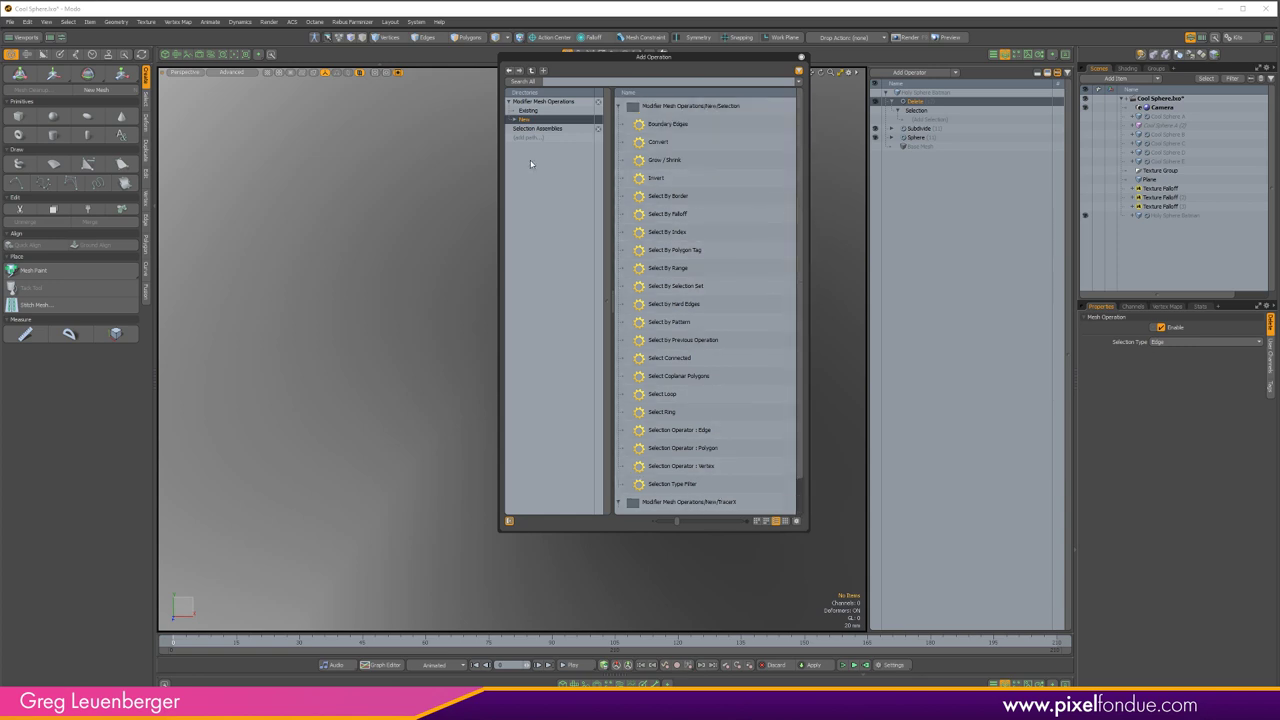
pyautogui.click(550, 130)
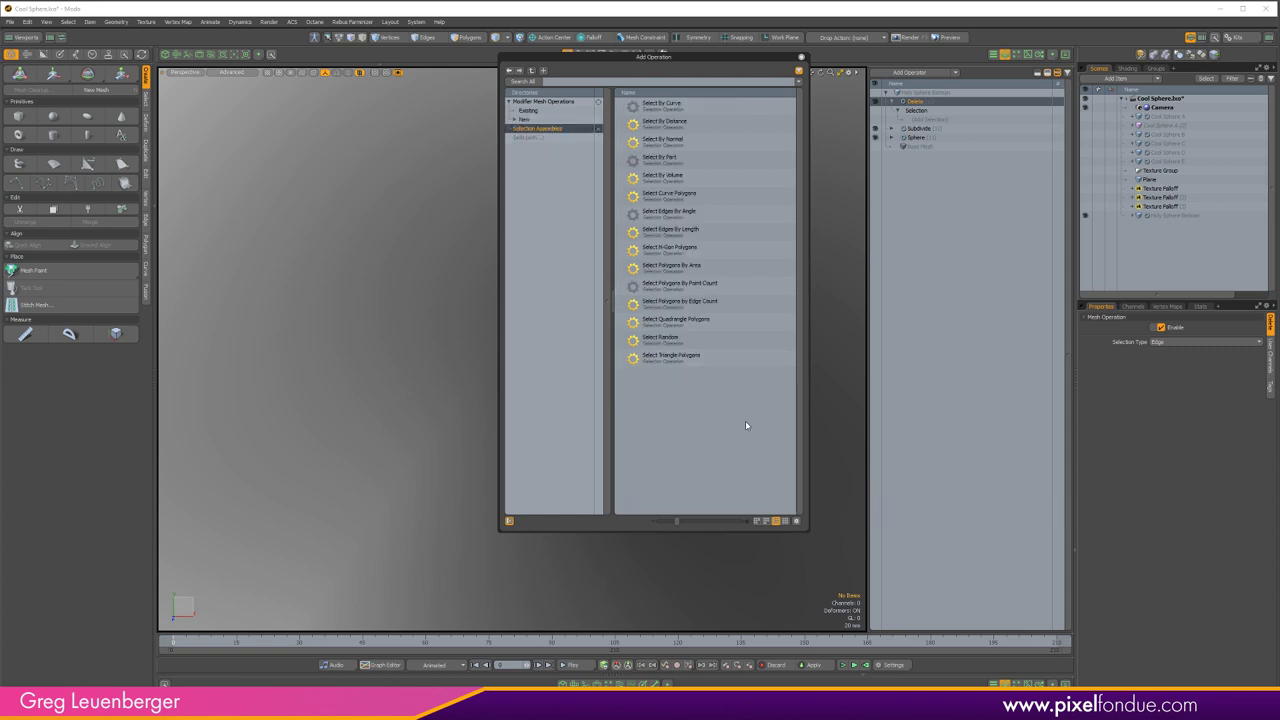
pyautogui.click(544, 120)
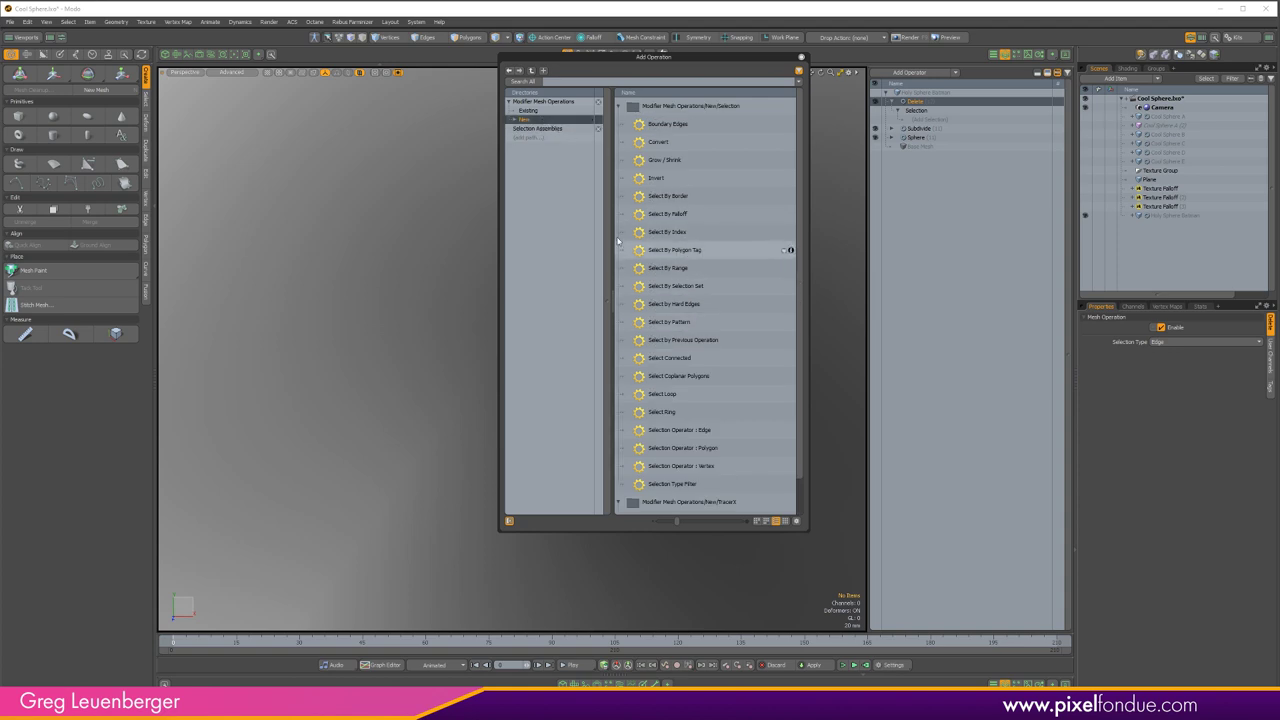
pyautogui.click(537, 128)
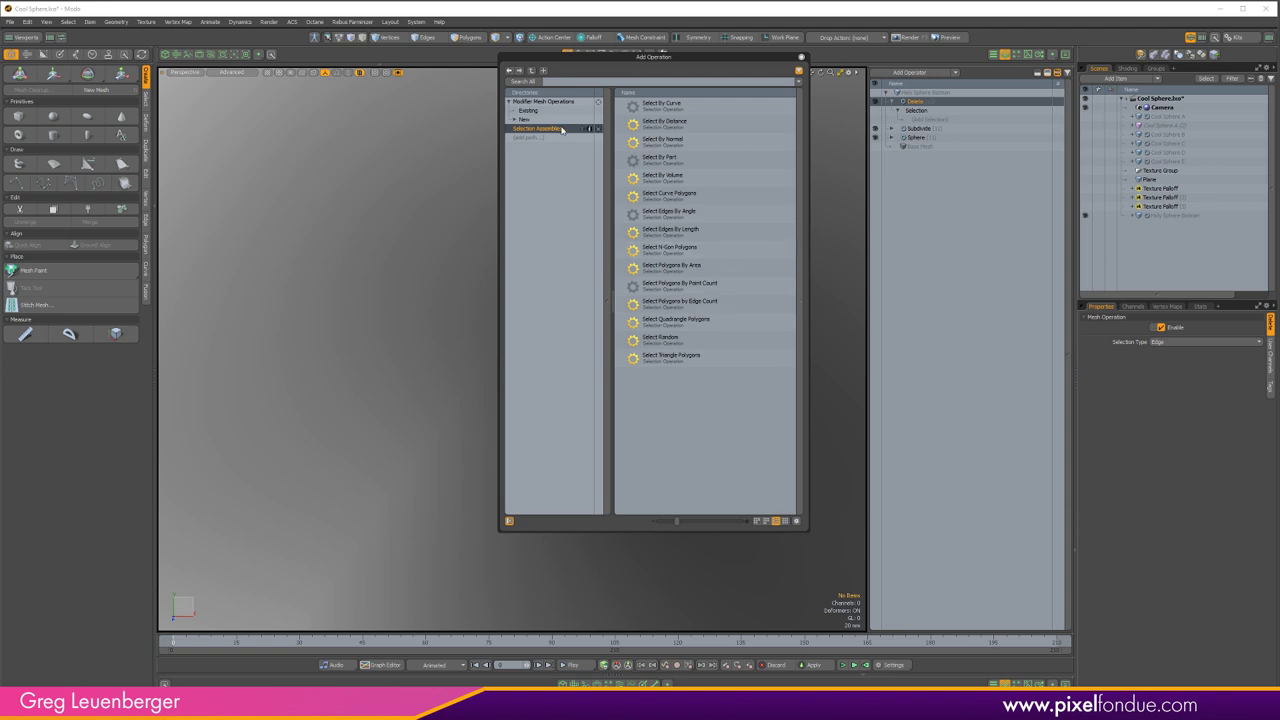
pyautogui.click(527, 119)
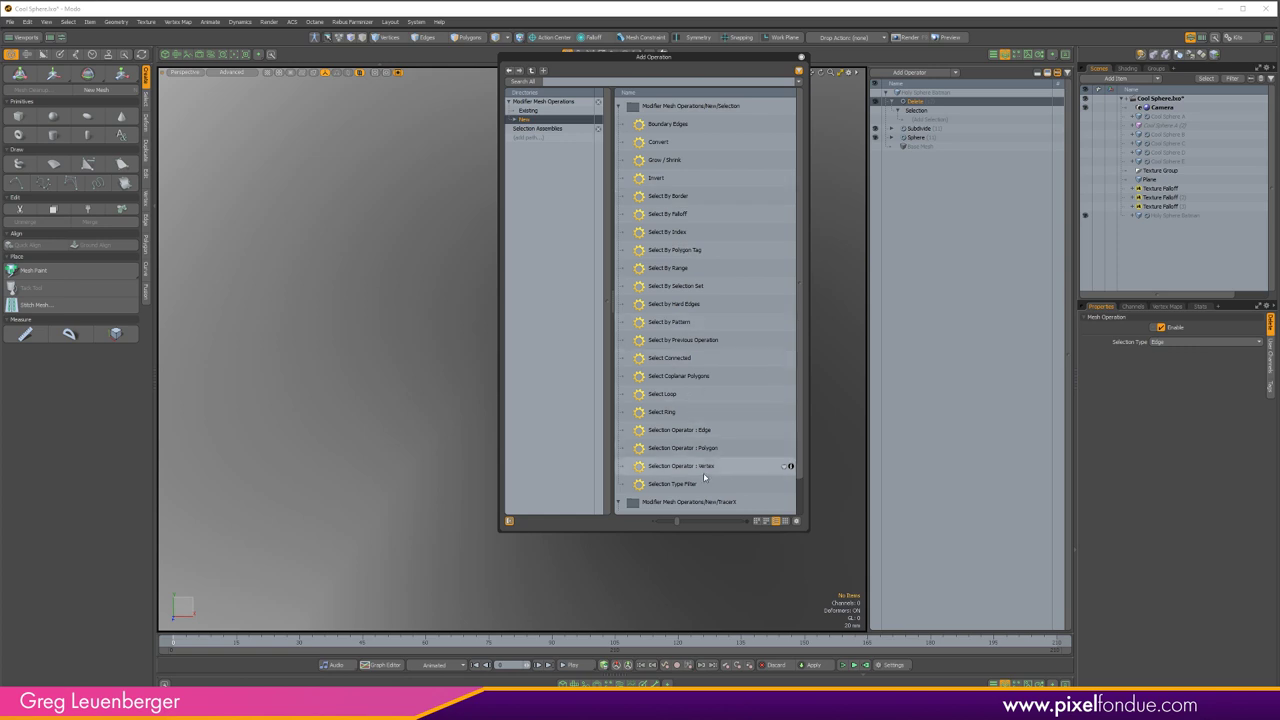
pyautogui.click(550, 128)
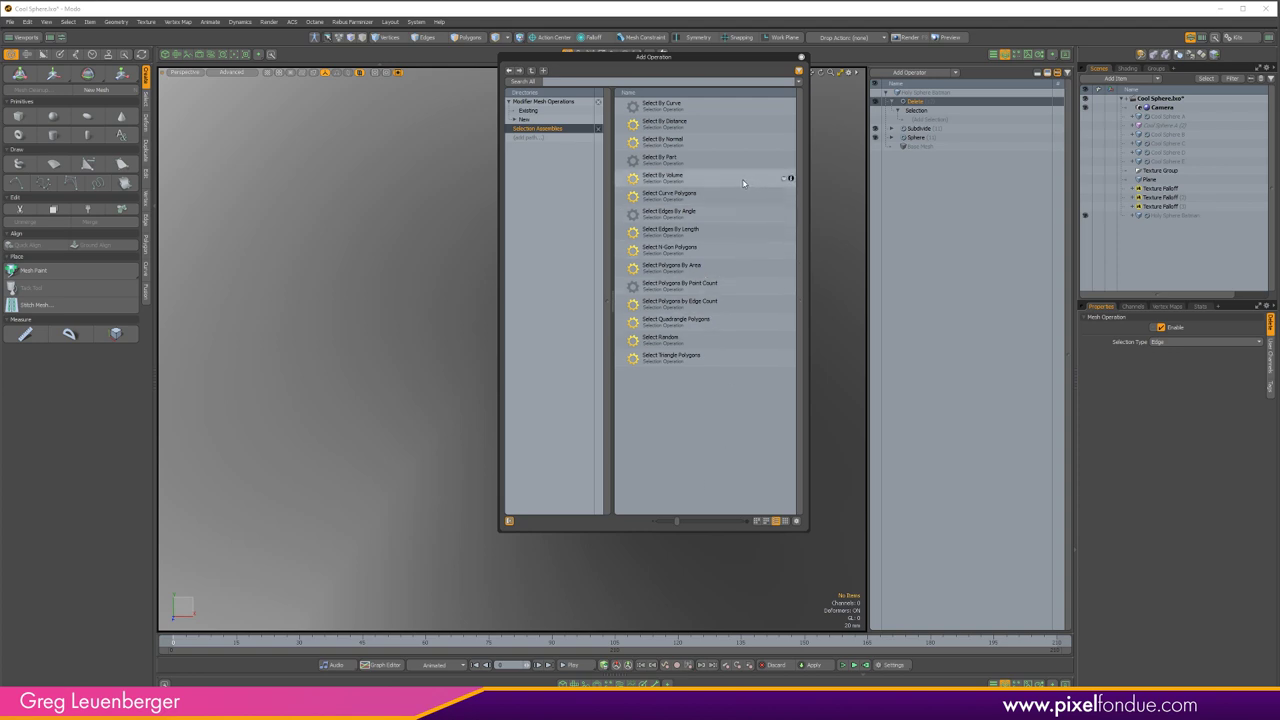
# - Add the Select Polygons by Edge Count selection assembly to the Delete operation and close the operator browser
pyautogui.click(688, 308)
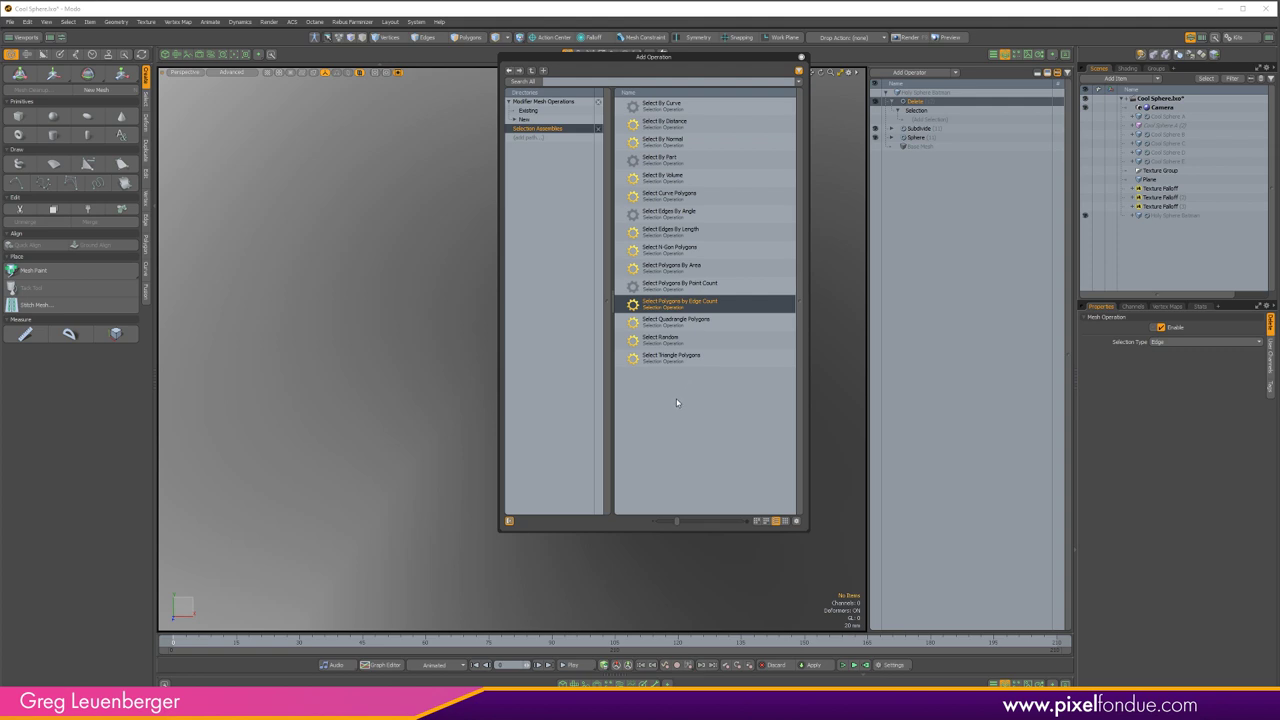
pyautogui.doubleClick(670, 307)
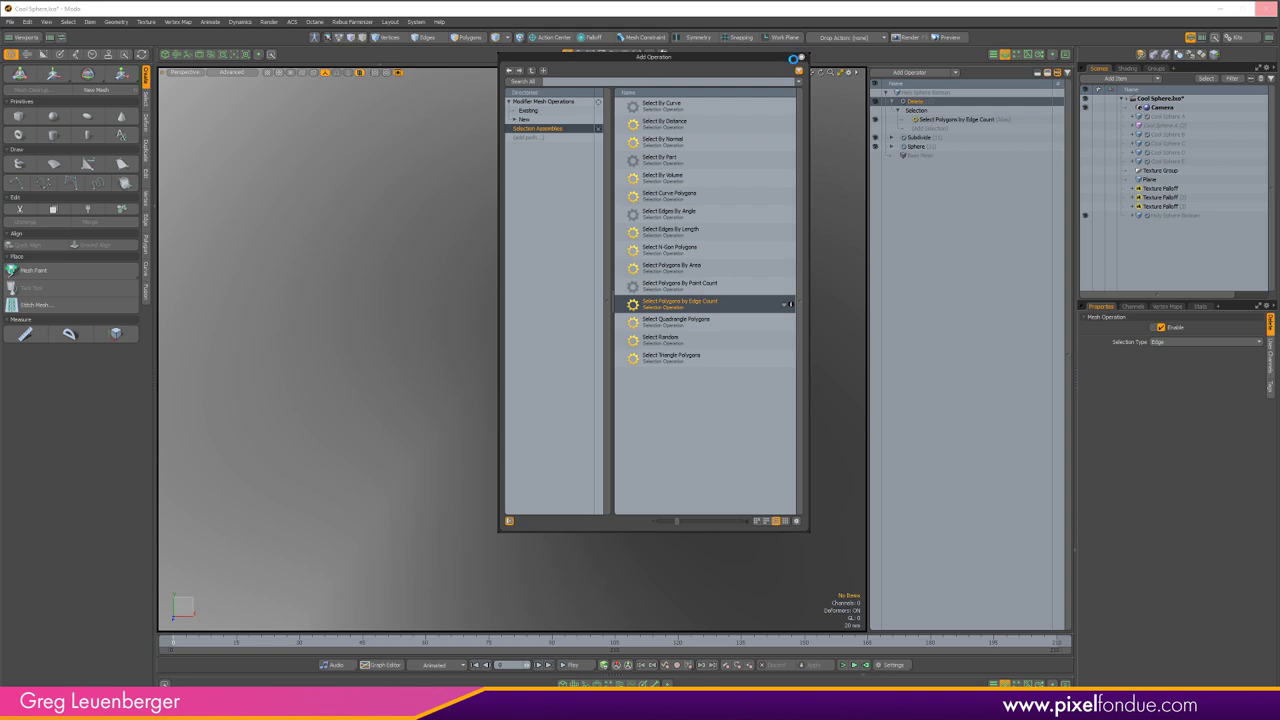
pyautogui.click(793, 59)
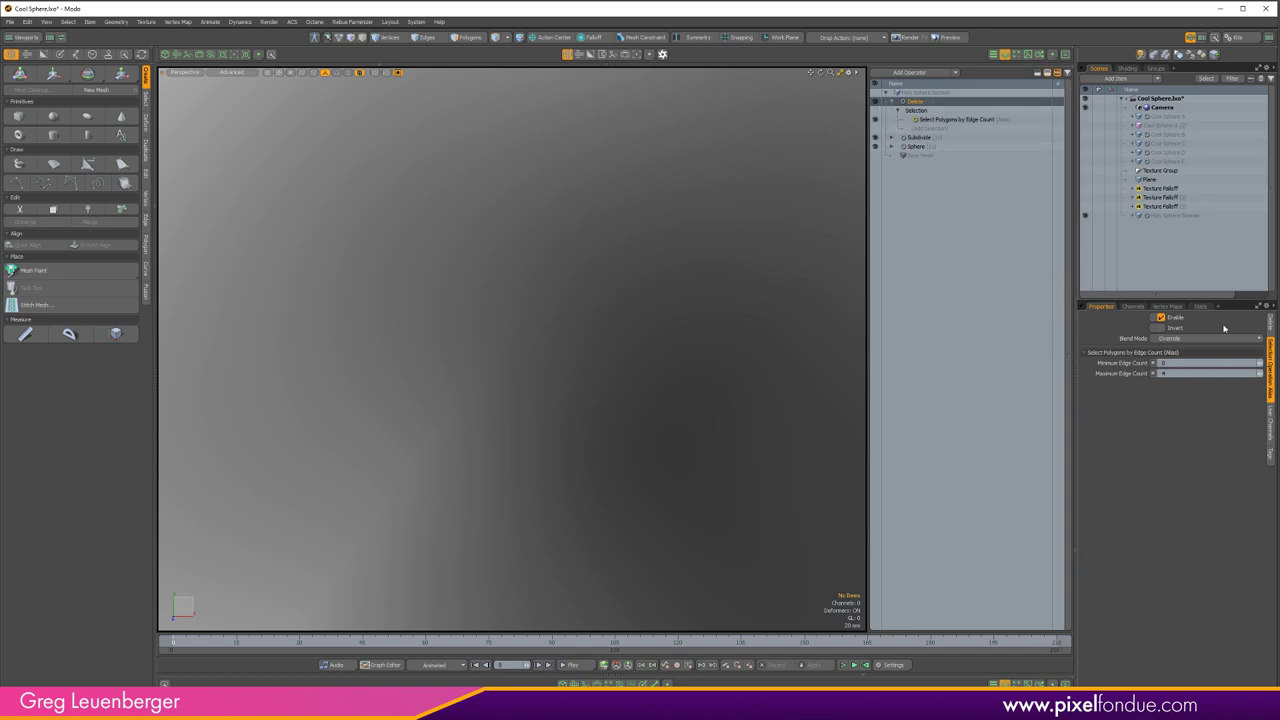
# - Disable the Delete operation and select its Select Polygons by Edge Count selection operator
pyautogui.click(877, 102)
pyautogui.click(878, 102)
pyautogui.click(877, 102)
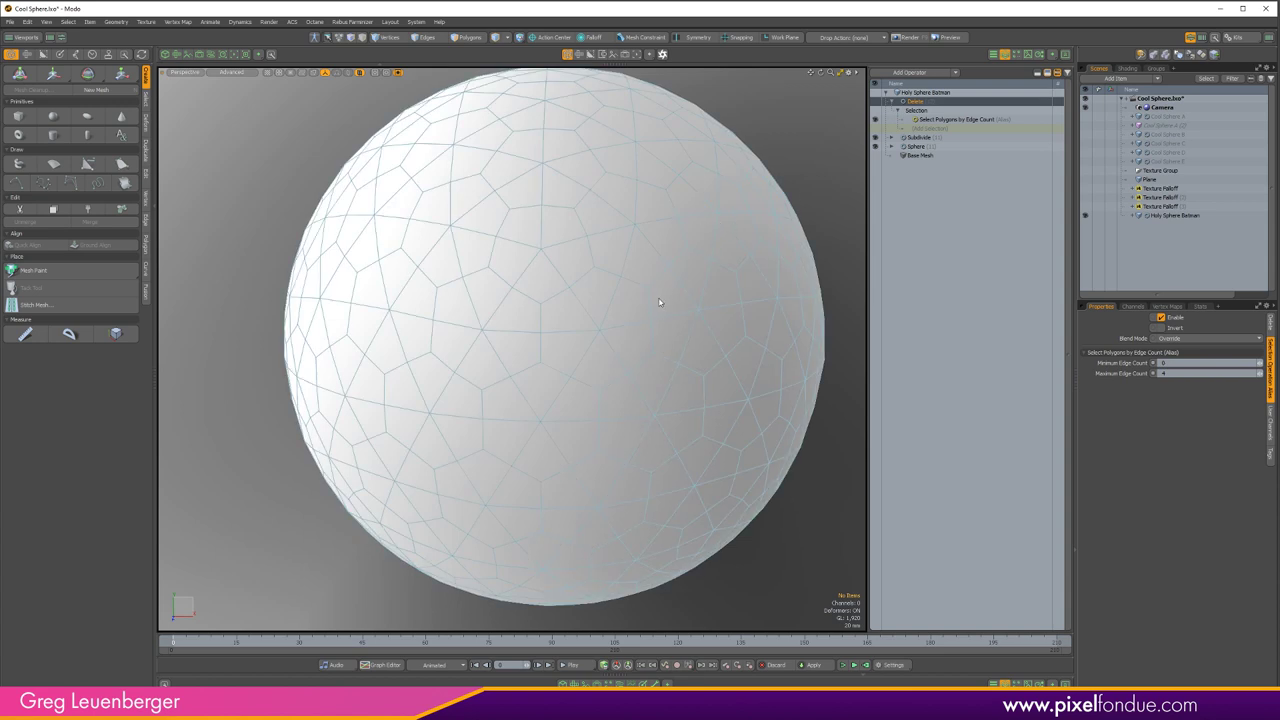
pyautogui.click(943, 120)
pyautogui.keyDown('alt'); pyautogui.keyDown('shift'); pyautogui.moveTo(671, 277); pyautogui.dragTo(627, 302); pyautogui.keyUp('shift'); pyautogui.keyUp('alt')
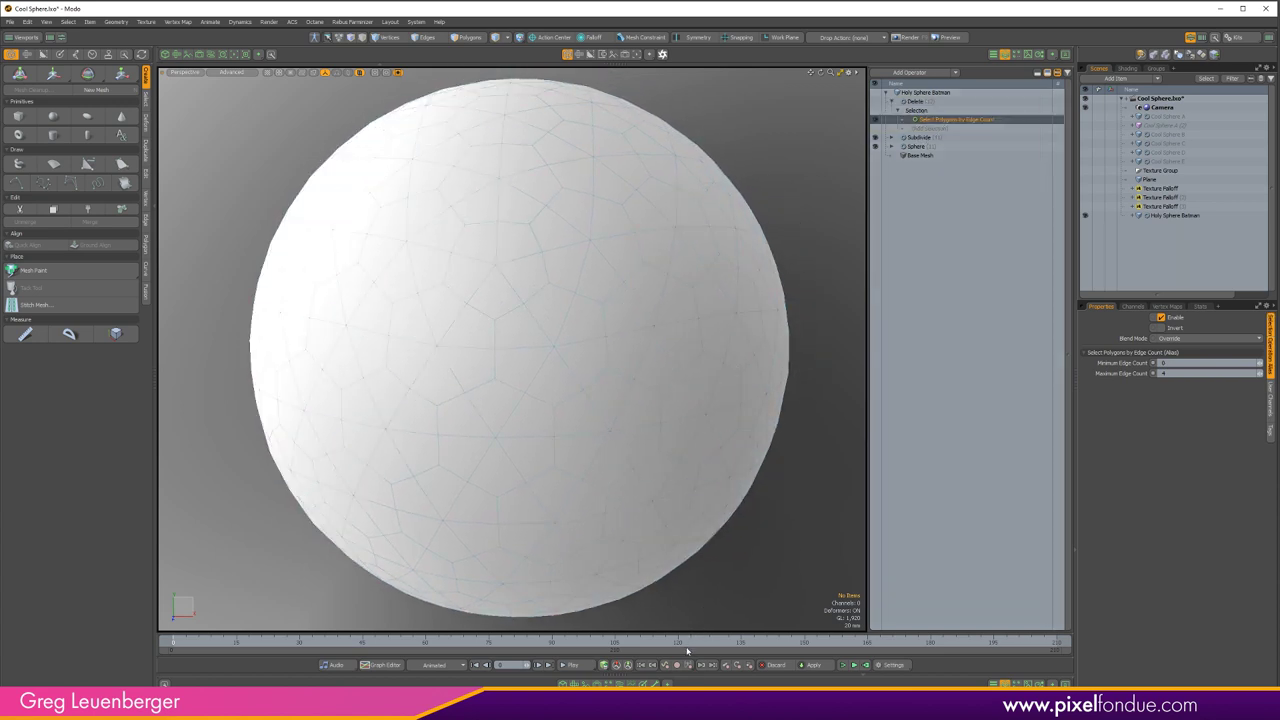
# - Show the schematic below the 3D view and open the Workspace graph at an empty area
pyautogui.click(620, 684)
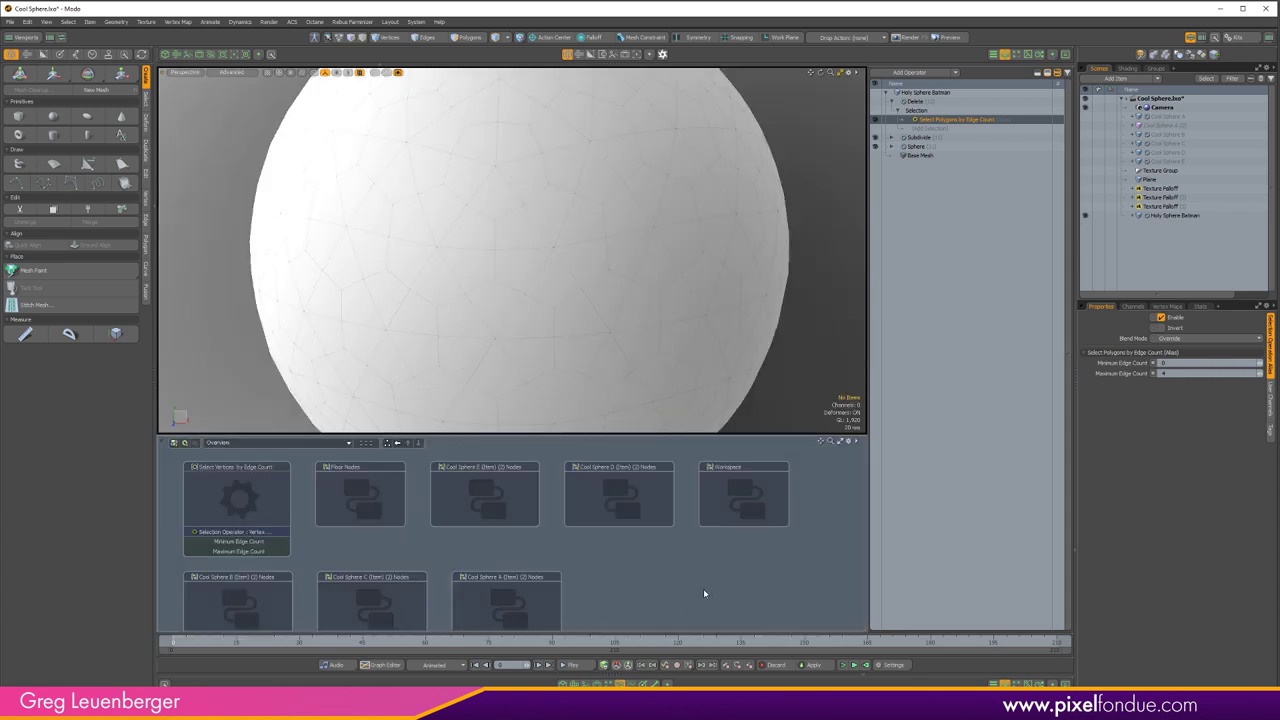
pyautogui.scroll(-2, 691, 557)
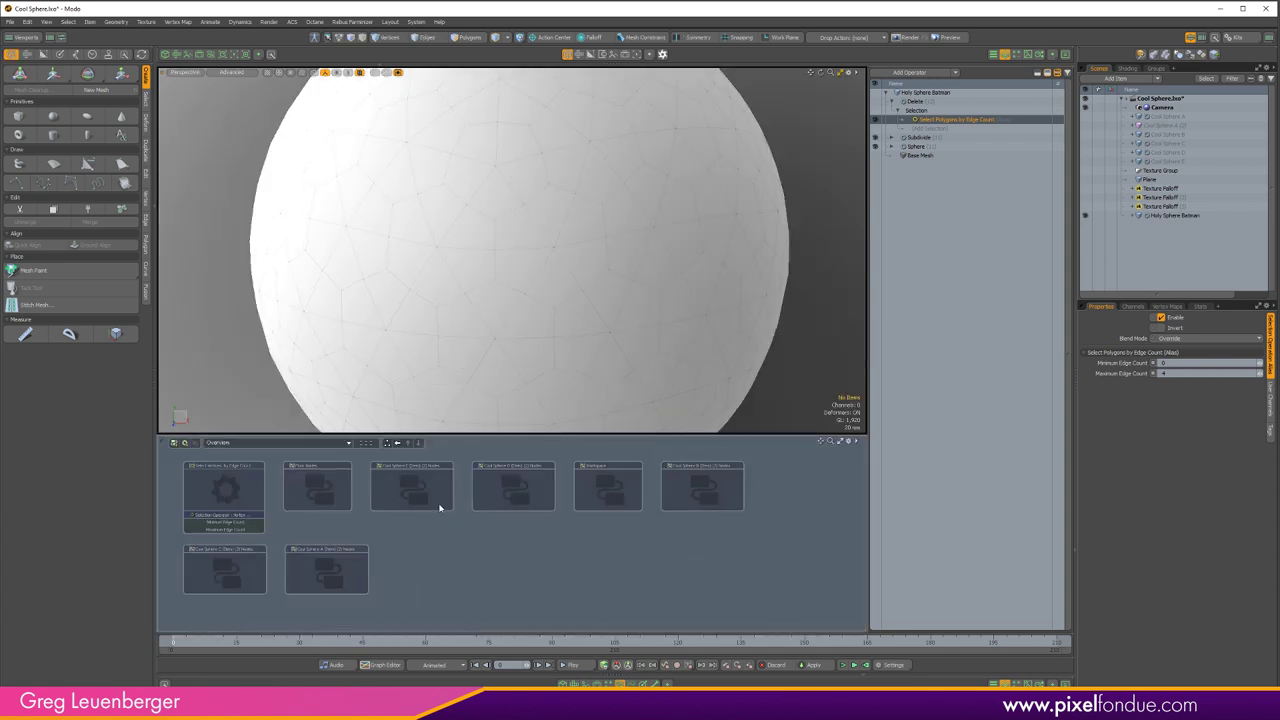
pyautogui.doubleClick(608, 489)
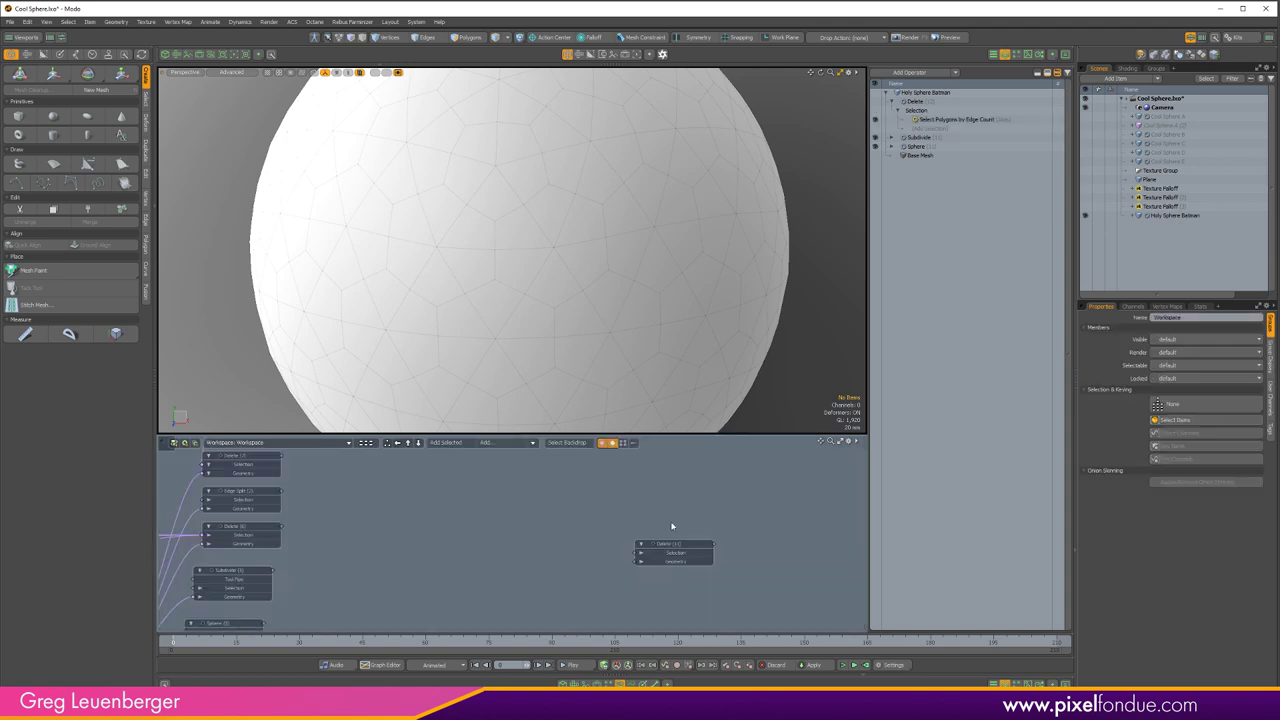
pyautogui.keyDown('alt'); pyautogui.moveTo(690, 521); pyautogui.dragTo(232, 621); pyautogui.keyUp('alt')
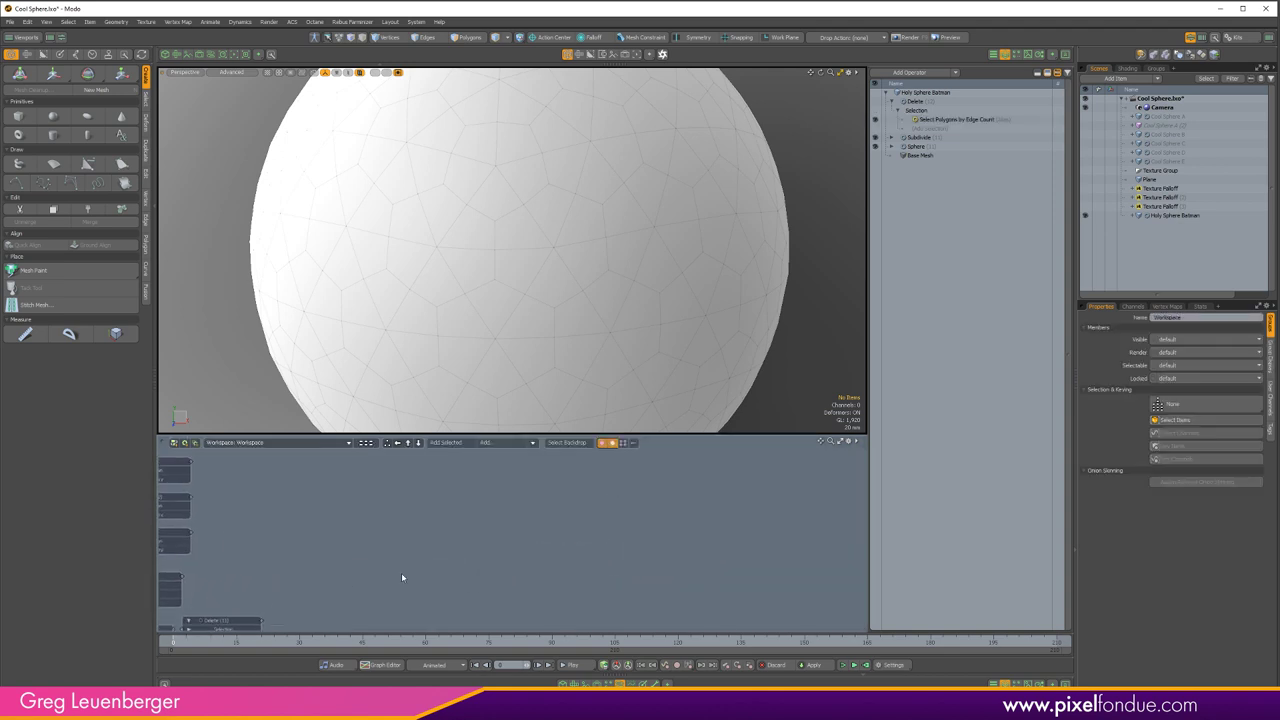
# - Add the Delete operation to the schematic as a node and place it in the empty area
pyautogui.click(915, 101)
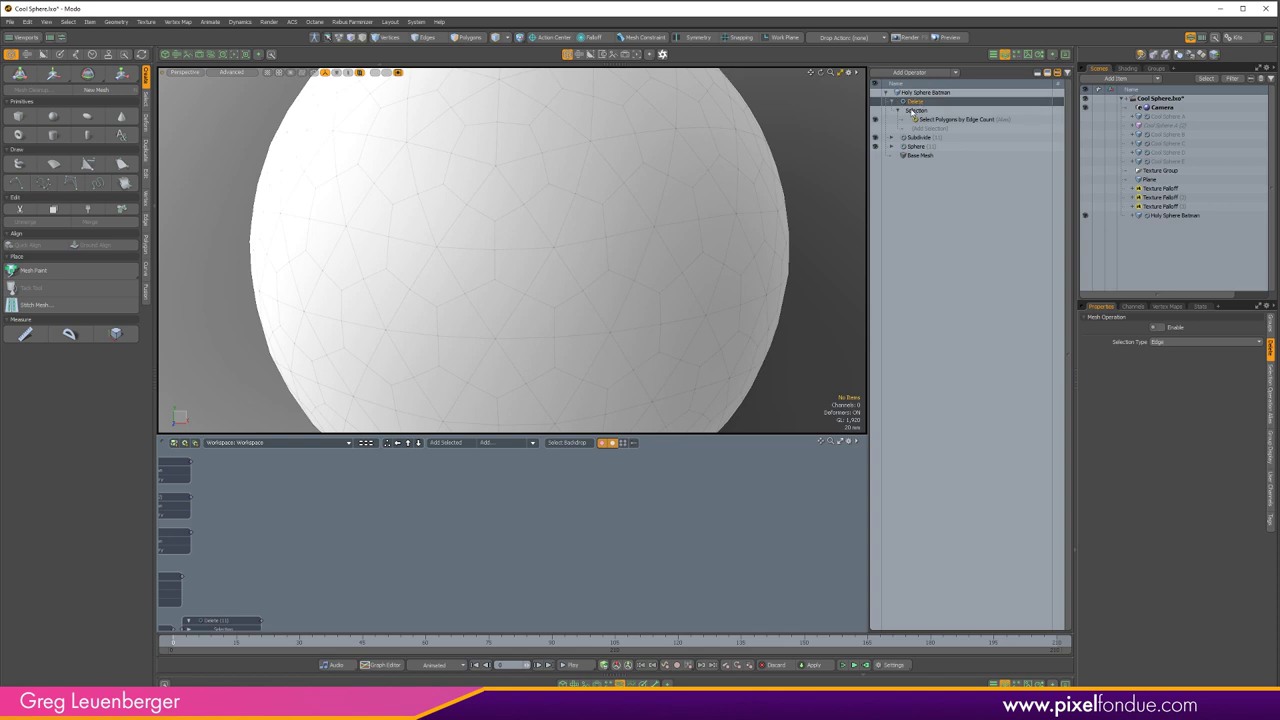
pyautogui.click(450, 443)
pyautogui.scroll(4, 559, 543)
pyautogui.moveTo(559, 543); pyautogui.dragTo(647, 519)
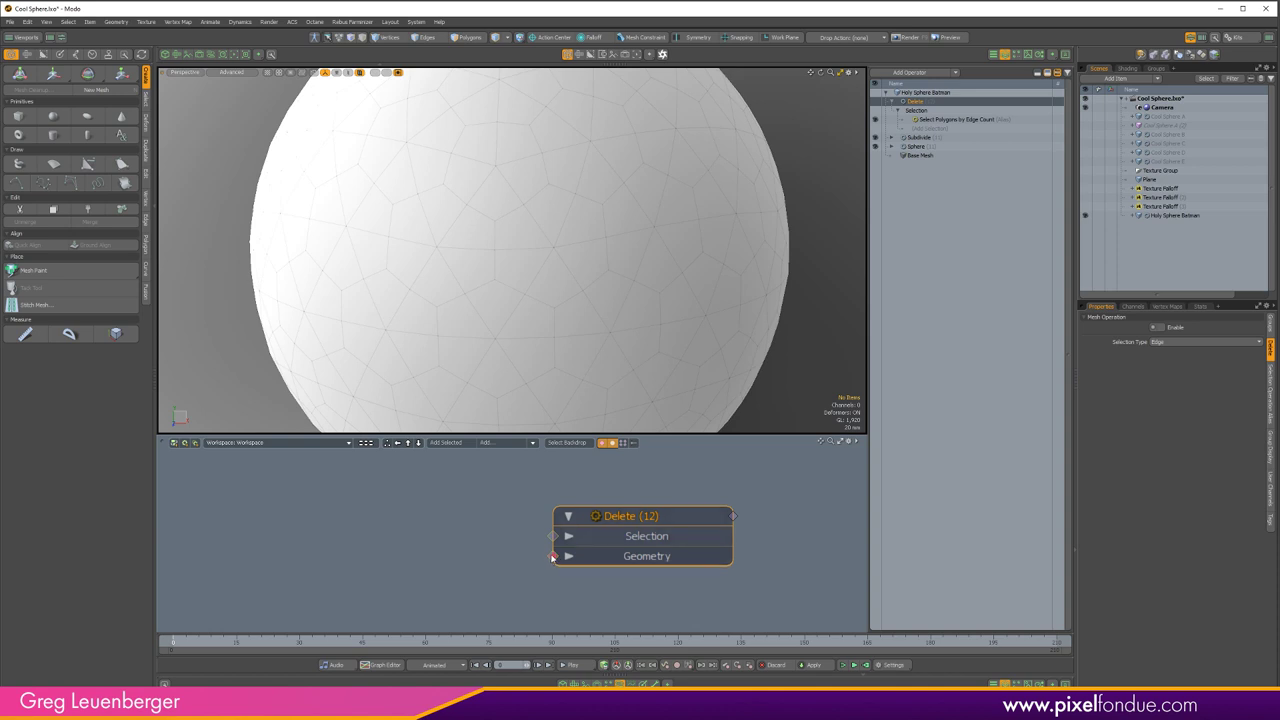
# - Reveal the Holy Sphere Batman mesh node connected to the Delete node's Geometry input and place it beside that node
pyautogui.doubleClick(552, 557)
pyautogui.moveTo(466, 558); pyautogui.dragTo(406, 558)
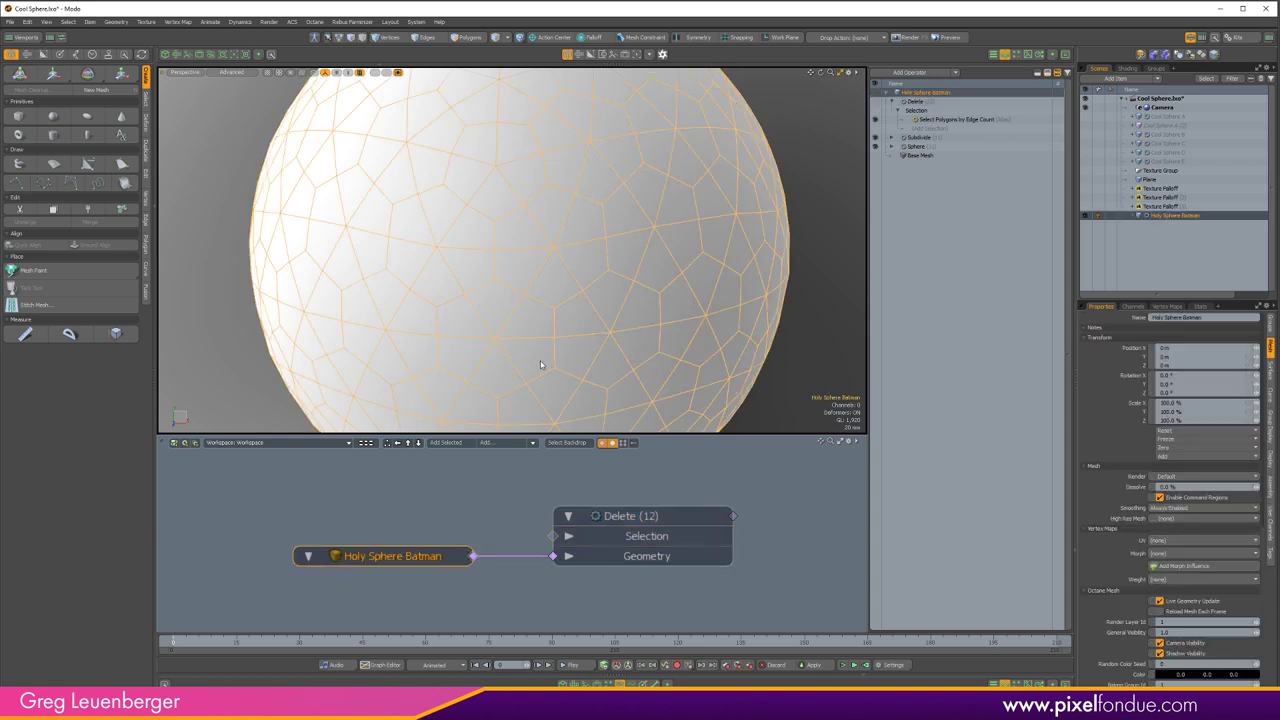
pyautogui.keyDown('ctrl'); pyautogui.keyDown('alt'); pyautogui.moveTo(629, 532); pyautogui.dragTo(621, 532); pyautogui.keyUp('alt'); pyautogui.keyUp('ctrl')
pyautogui.keyDown('alt'); pyautogui.moveTo(621, 532); pyautogui.dragTo(646, 562); pyautogui.keyUp('alt')
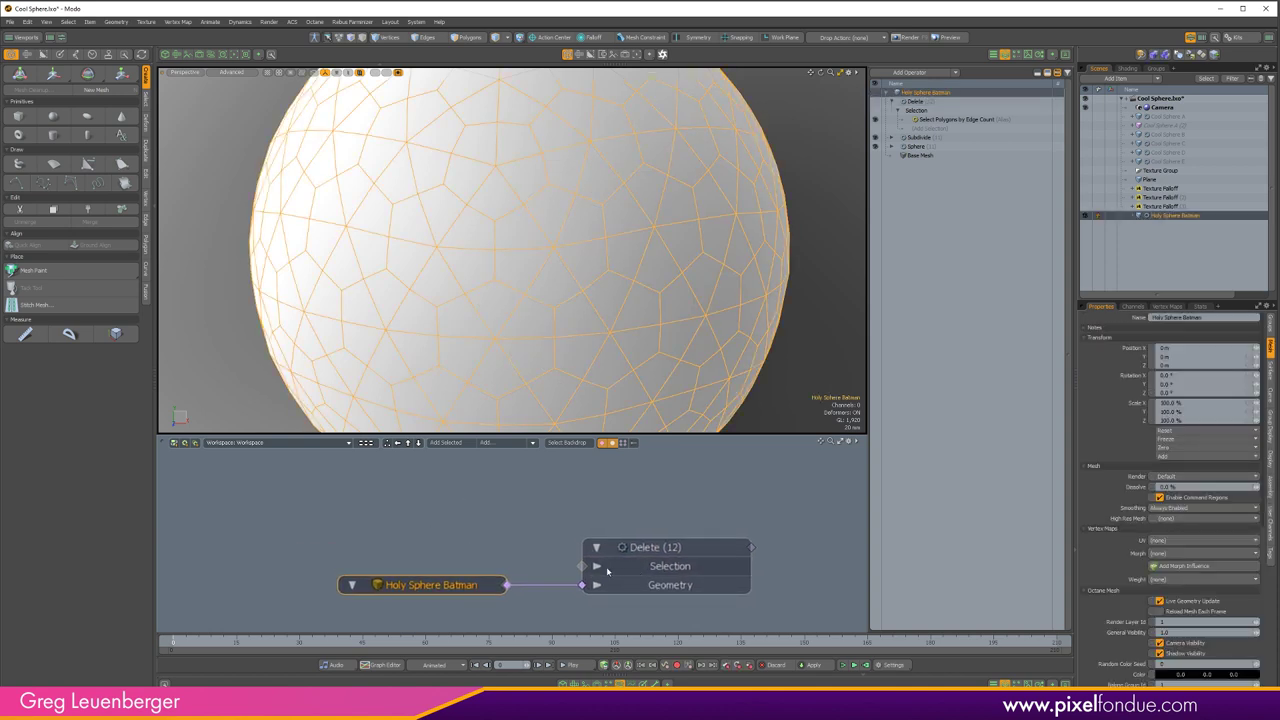
# - Add the Select Polygons by Edge Count node linked to the Delete node's Selection input, place it above the mesh node, and select it
pyautogui.moveTo(957, 120); pyautogui.dragTo(580, 574)
pyautogui.moveTo(480, 553); pyautogui.dragTo(483, 498)
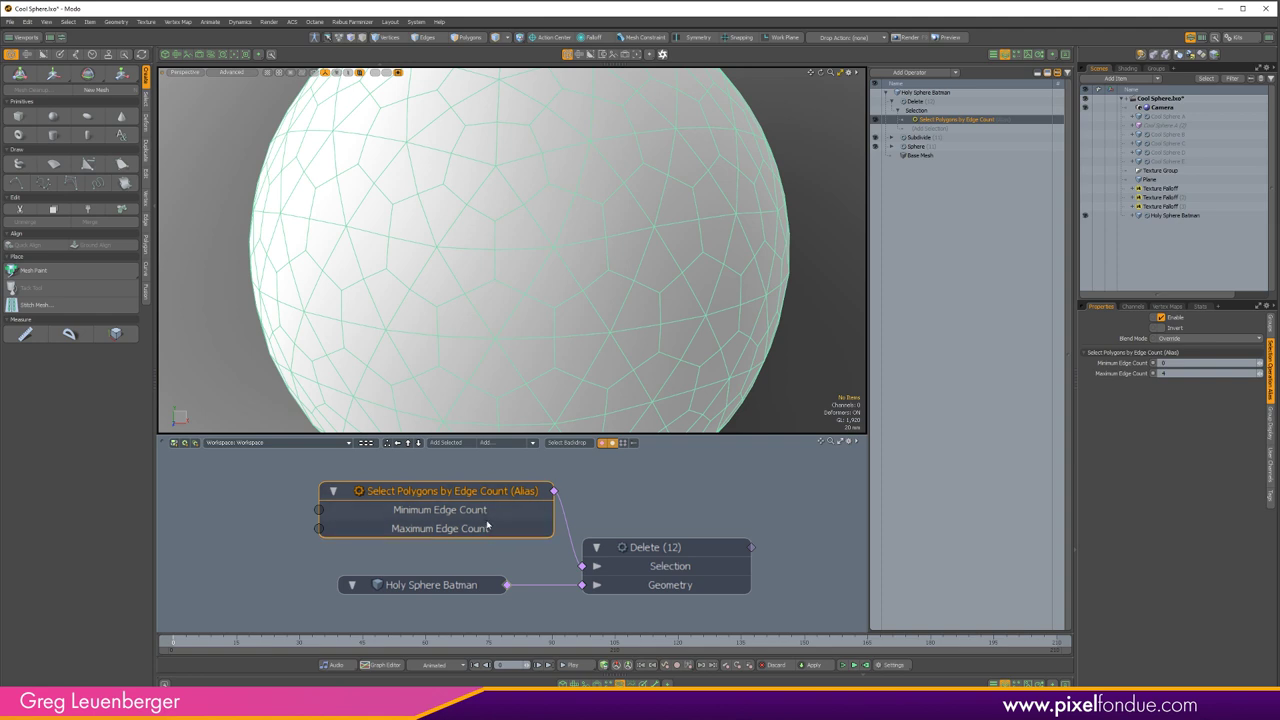
pyautogui.click(457, 531)
pyautogui.click(490, 552)
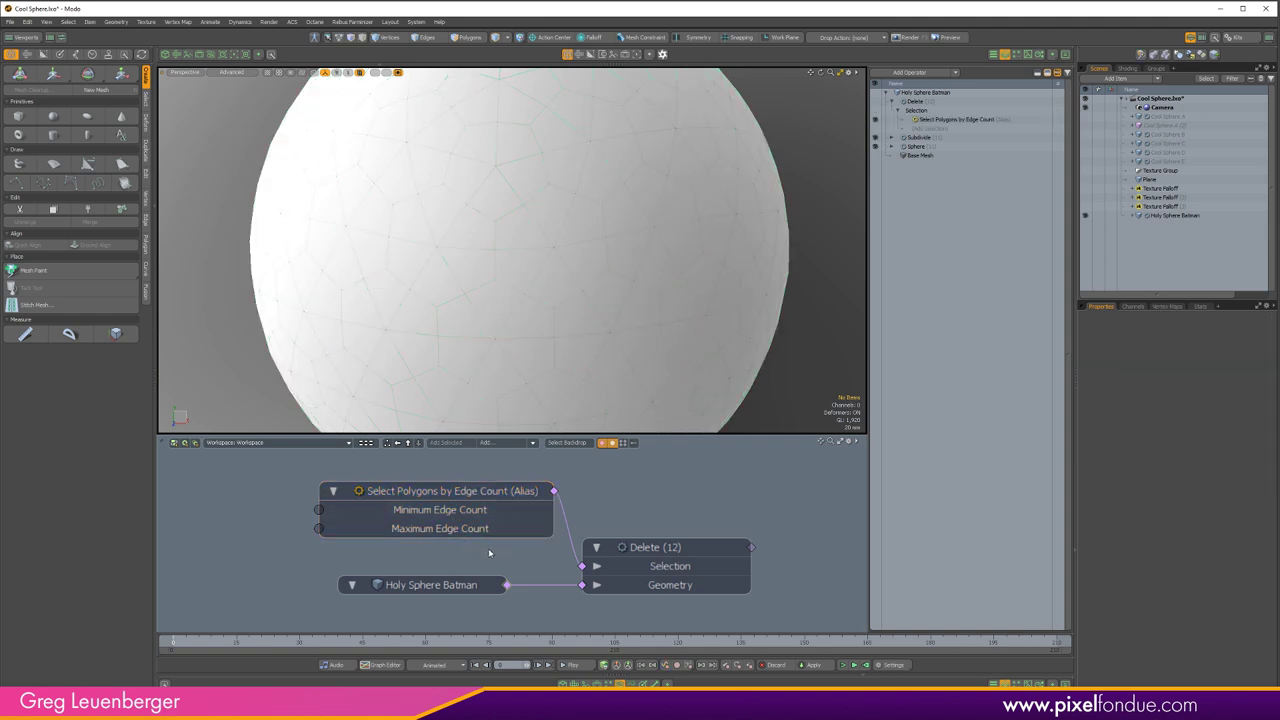
pyautogui.click(484, 494)
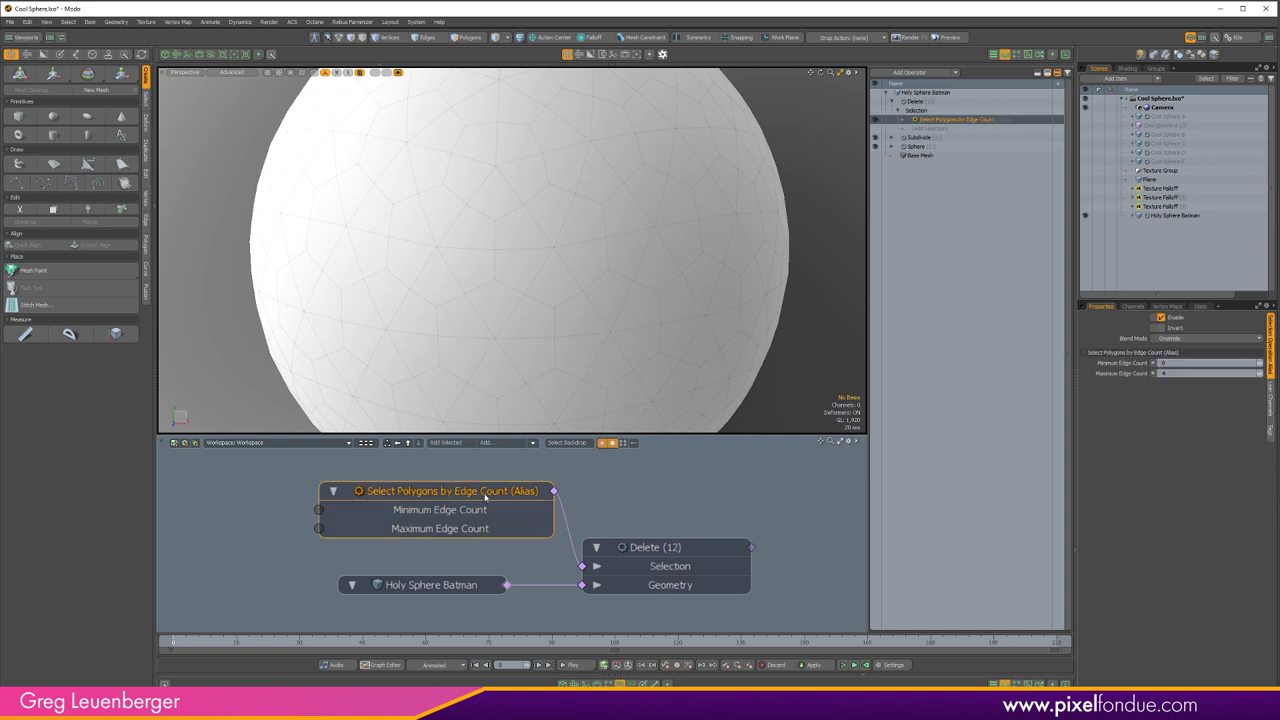
# - Expand the Select Polygons by Edge Count alias to an assembly and place the resulting node above the Delete node
pyautogui.rightClick(489, 493)
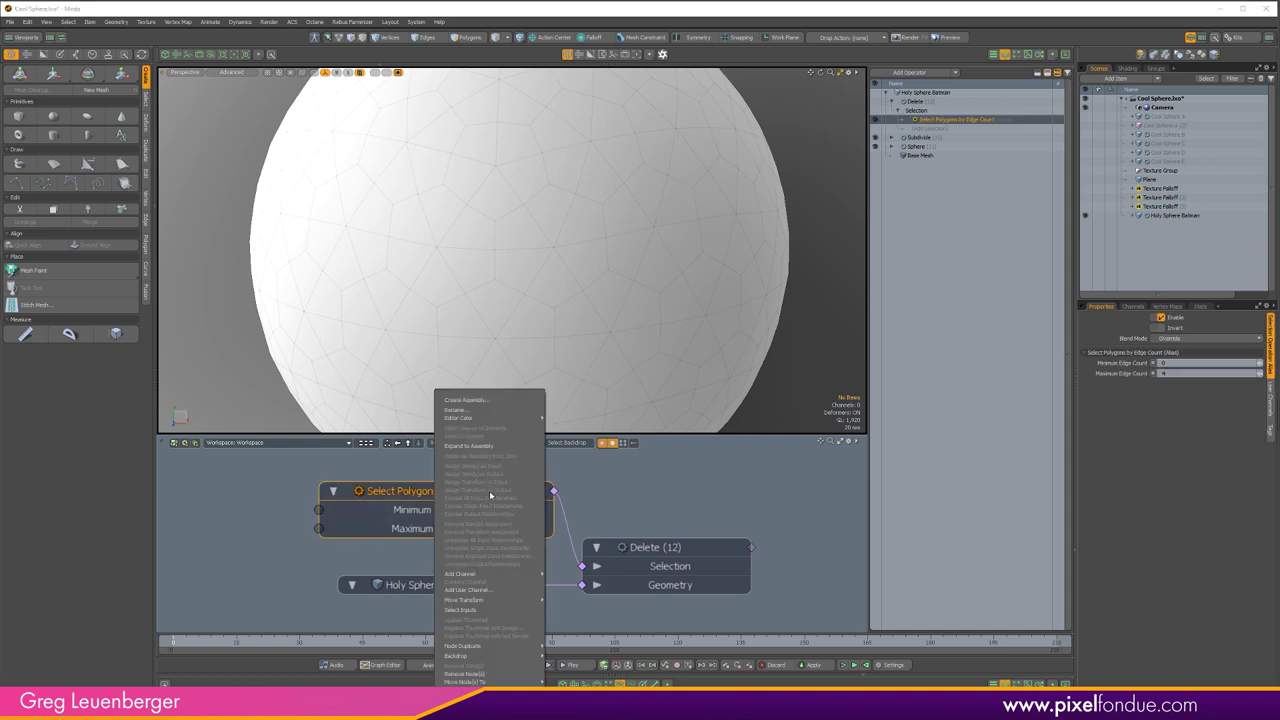
pyautogui.click(486, 446)
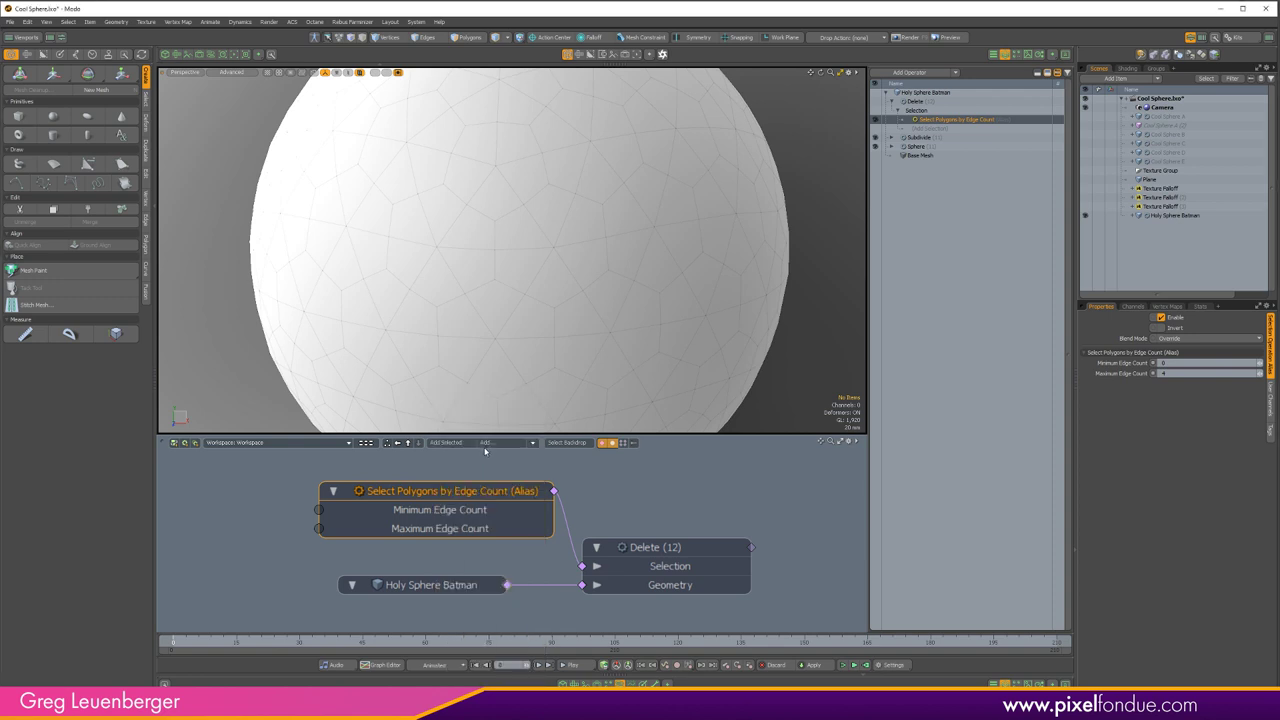
pyautogui.scroll(-3, 567, 494)
pyautogui.keyDown('alt'); pyautogui.moveTo(567, 494); pyautogui.dragTo(599, 550); pyautogui.keyUp('alt')
pyautogui.moveTo(518, 548); pyautogui.dragTo(532, 466)
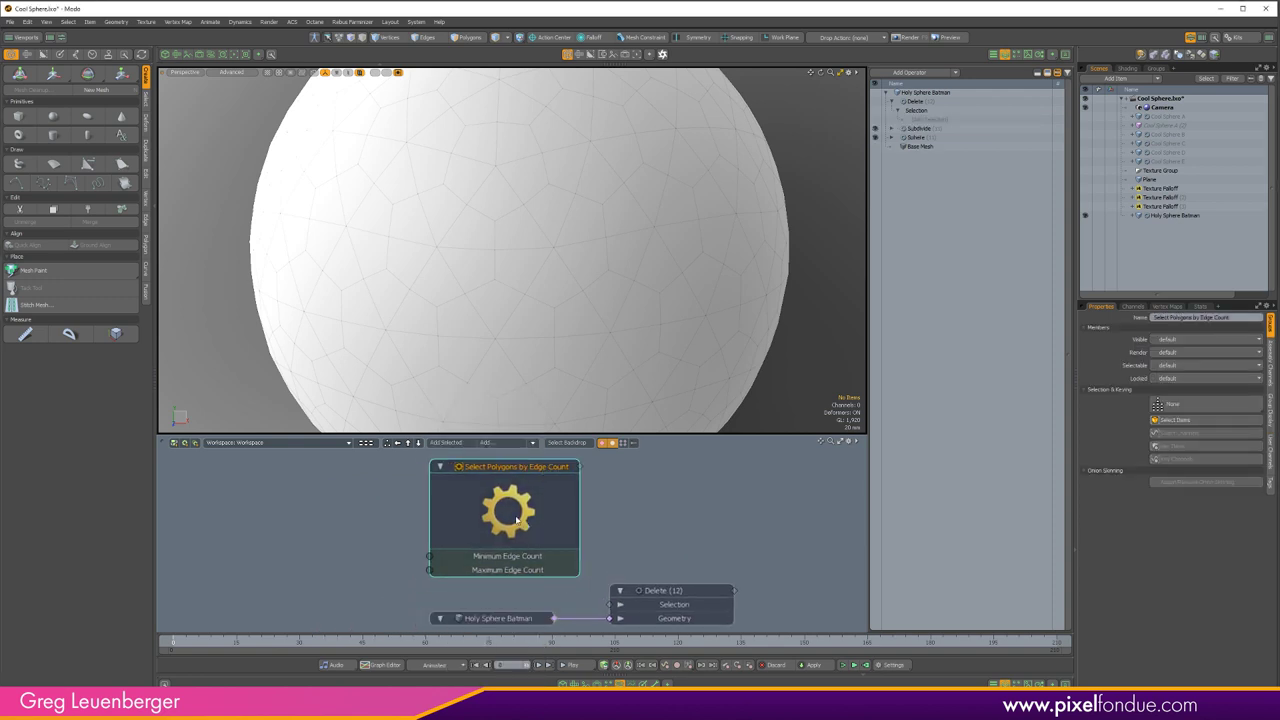
# - Open the Select Polygons by Edge Count assembly and view its whole internal node graph
pyautogui.doubleClick(518, 512)
pyautogui.keyDown('ctrl'); pyautogui.keyDown('alt'); pyautogui.moveTo(656, 500); pyautogui.dragTo(655, 523); pyautogui.keyUp('alt'); pyautogui.keyUp('ctrl')
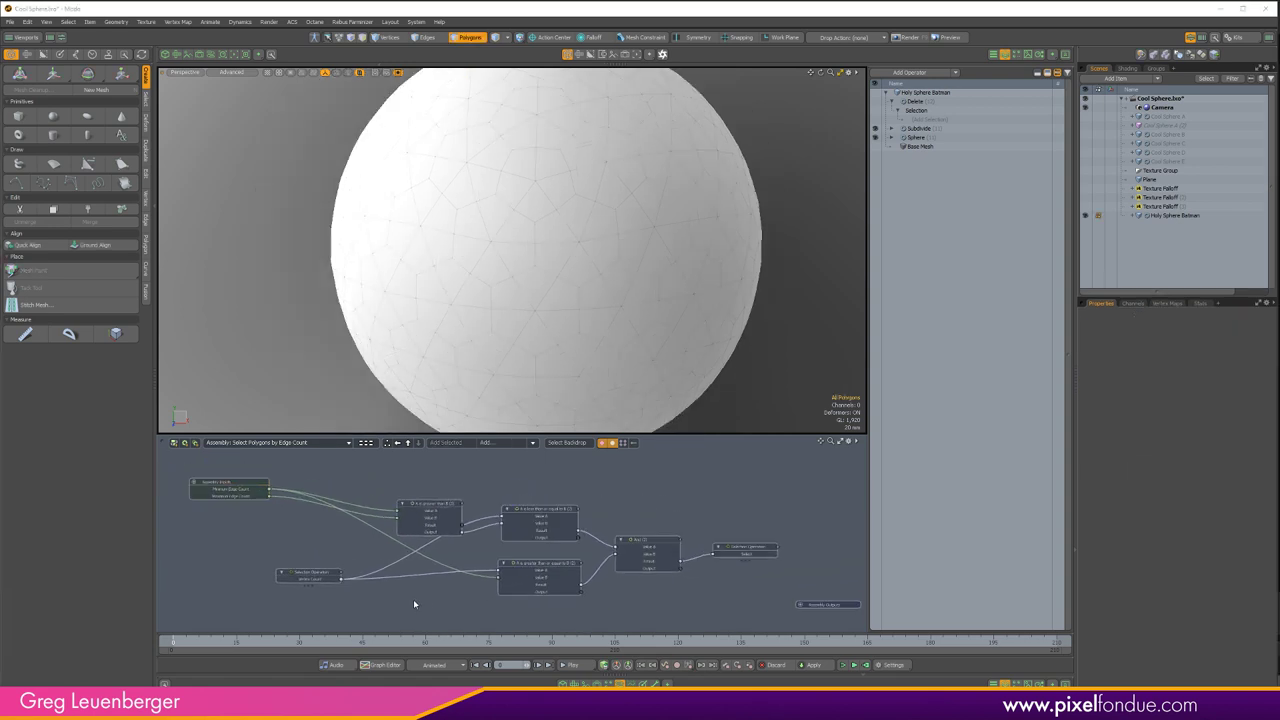
pyautogui.scroll(3, 417, 603)
pyautogui.scroll(-3, 487, 621)
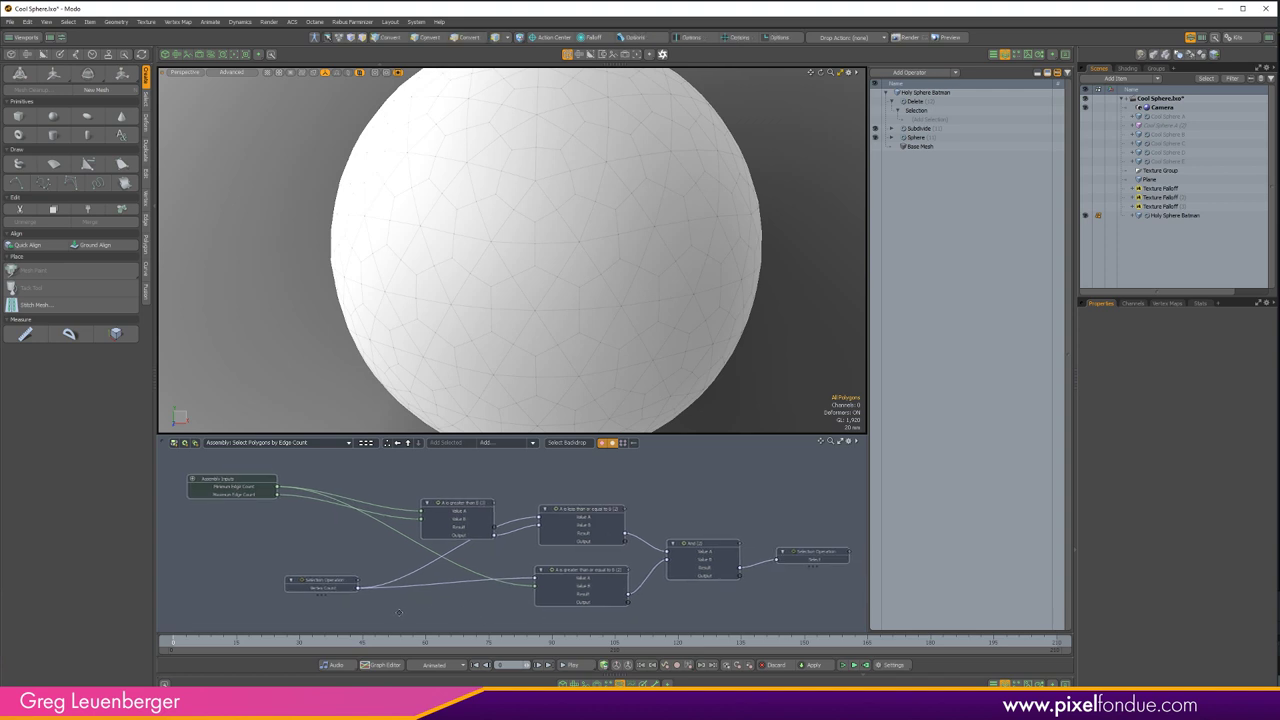
# - Examine the Selection Operation node after the And node and locate Selection Operator : Polygon among the available selection mesh operations, without adding it
pyautogui.click(341, 585)
pyautogui.keyDown('alt'); pyautogui.moveTo(816, 557); pyautogui.dragTo(649, 538); pyautogui.keyUp('alt')
pyautogui.scroll(3, 649, 538)
pyautogui.keyDown('alt'); pyautogui.moveTo(784, 513); pyautogui.dragTo(776, 527); pyautogui.keyUp('alt')
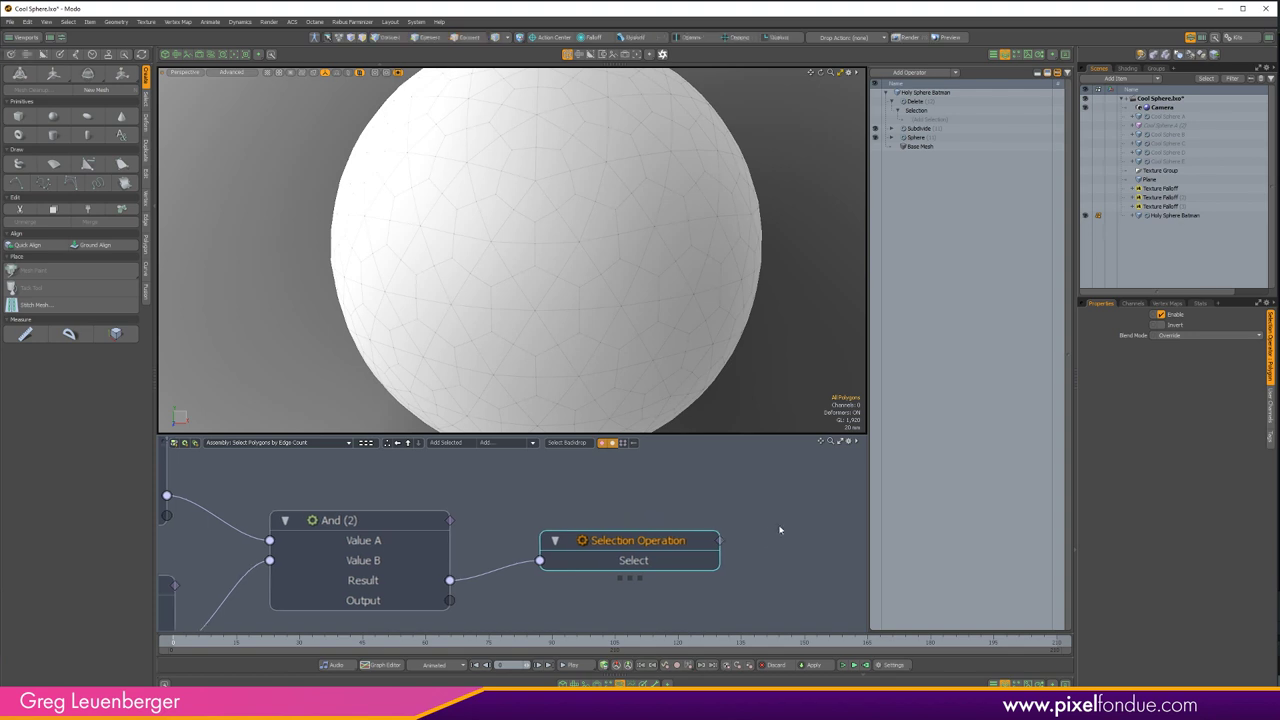
pyautogui.click(908, 71)
pyautogui.scroll(-3, 790, 220)
pyautogui.click(796, 255)
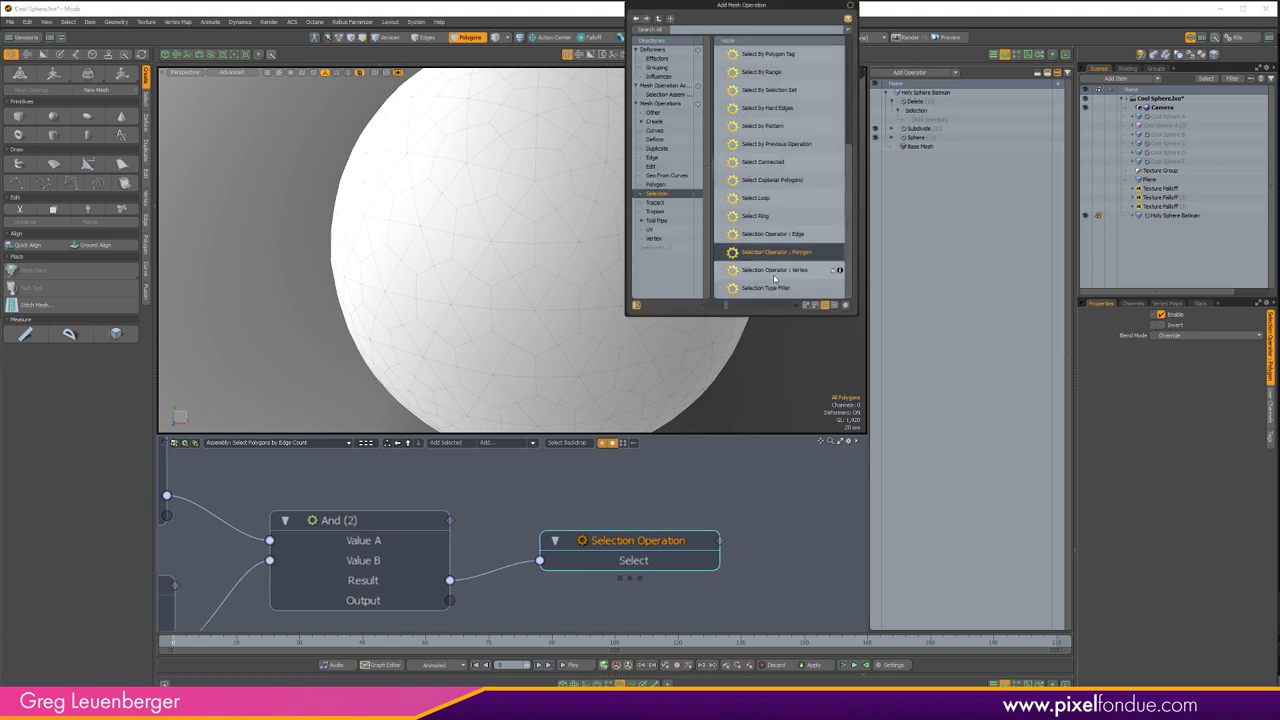
pyautogui.click(751, 510)
# - Compare the Selection Operation's Vertex Count output with its Select input and display the operator's channel list
pyautogui.scroll(-5, 751, 510)
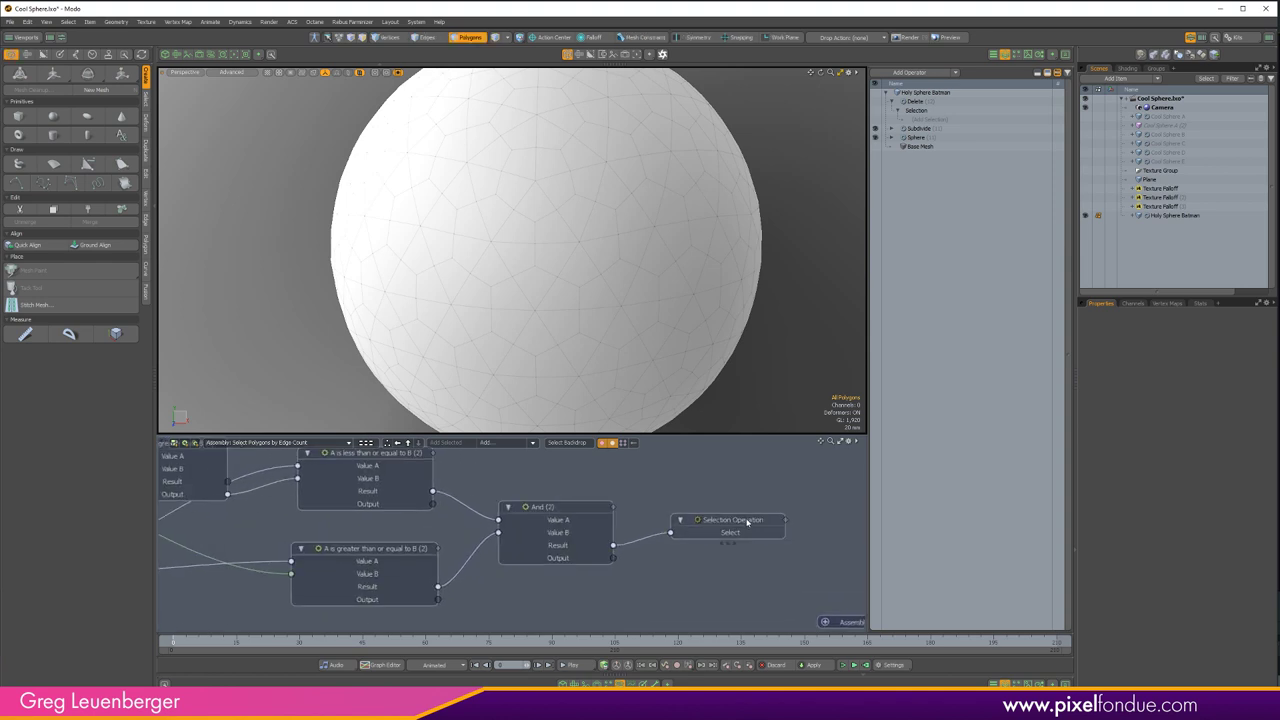
pyautogui.scroll(-2, 768, 512)
pyautogui.scroll(2, 760, 515)
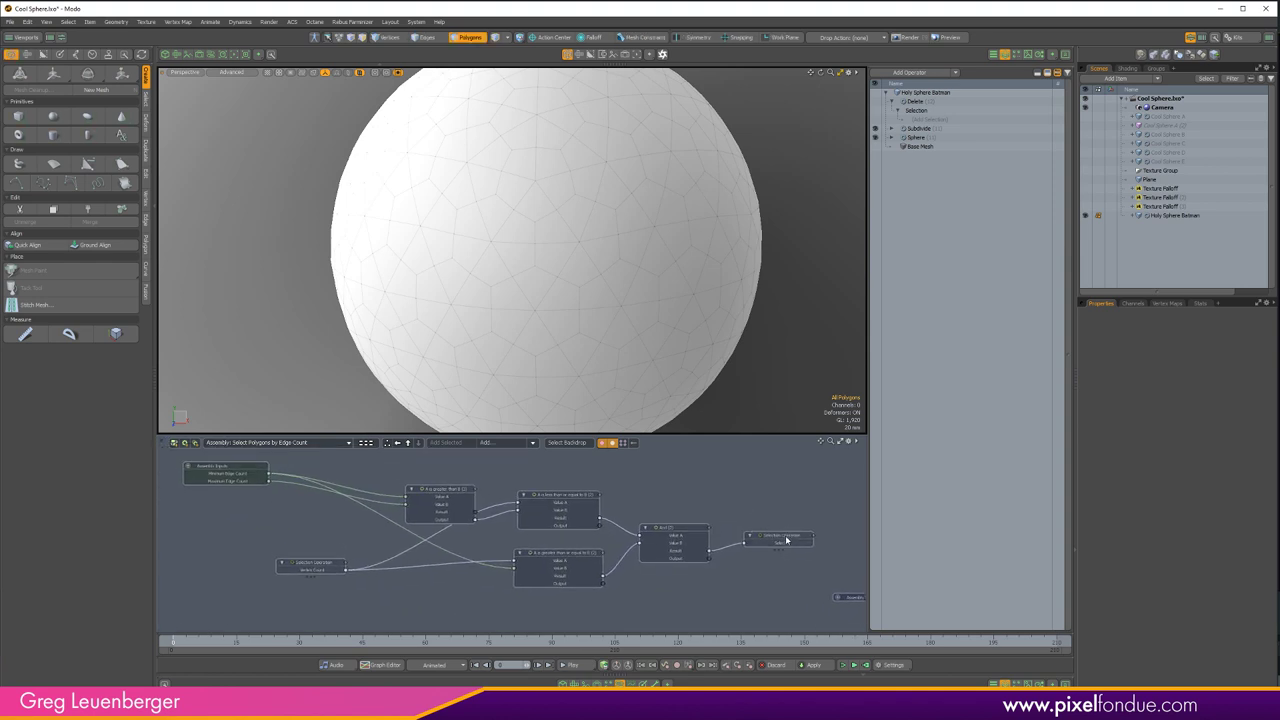
pyautogui.click(786, 540)
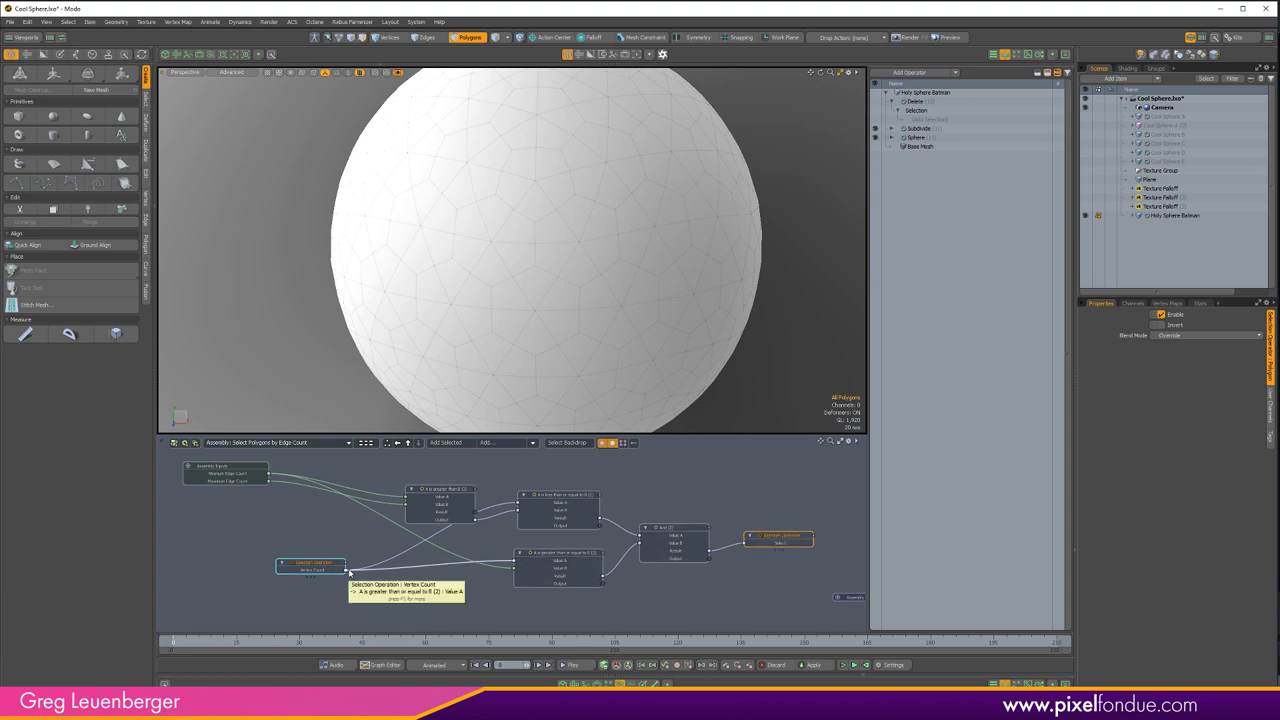
pyautogui.scroll(3, 312, 568)
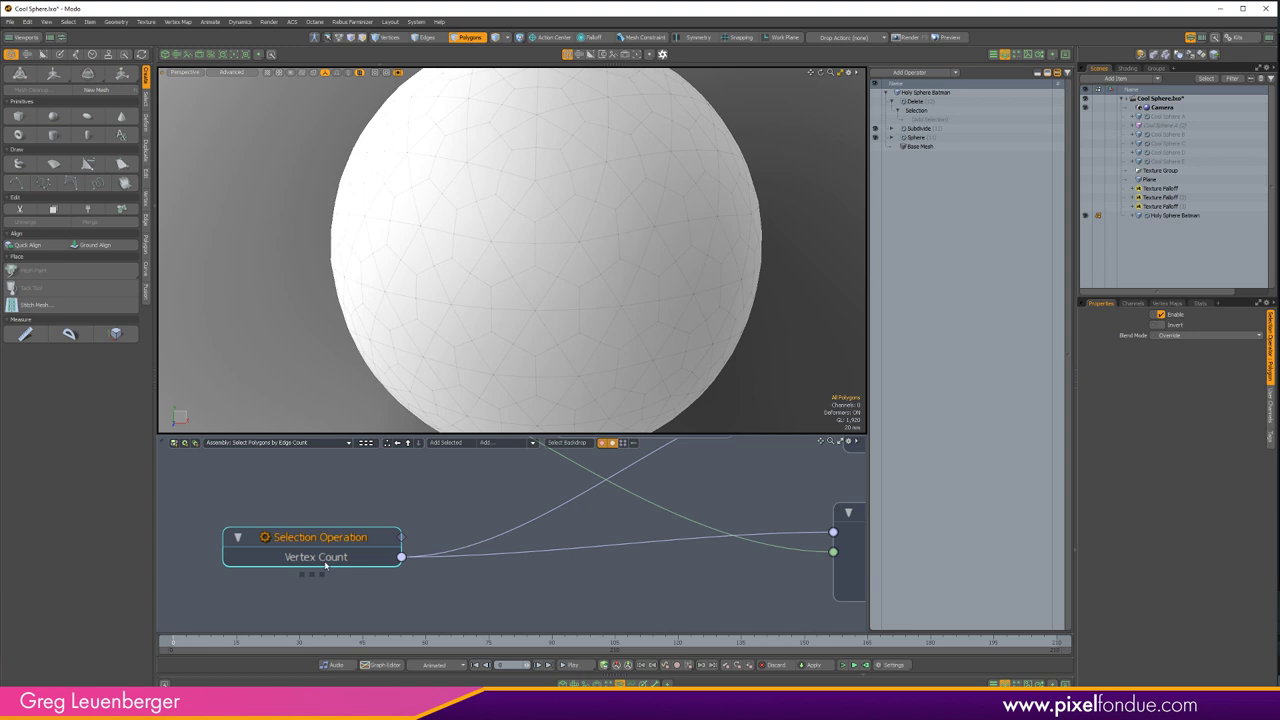
pyautogui.scroll(-4, 408, 592)
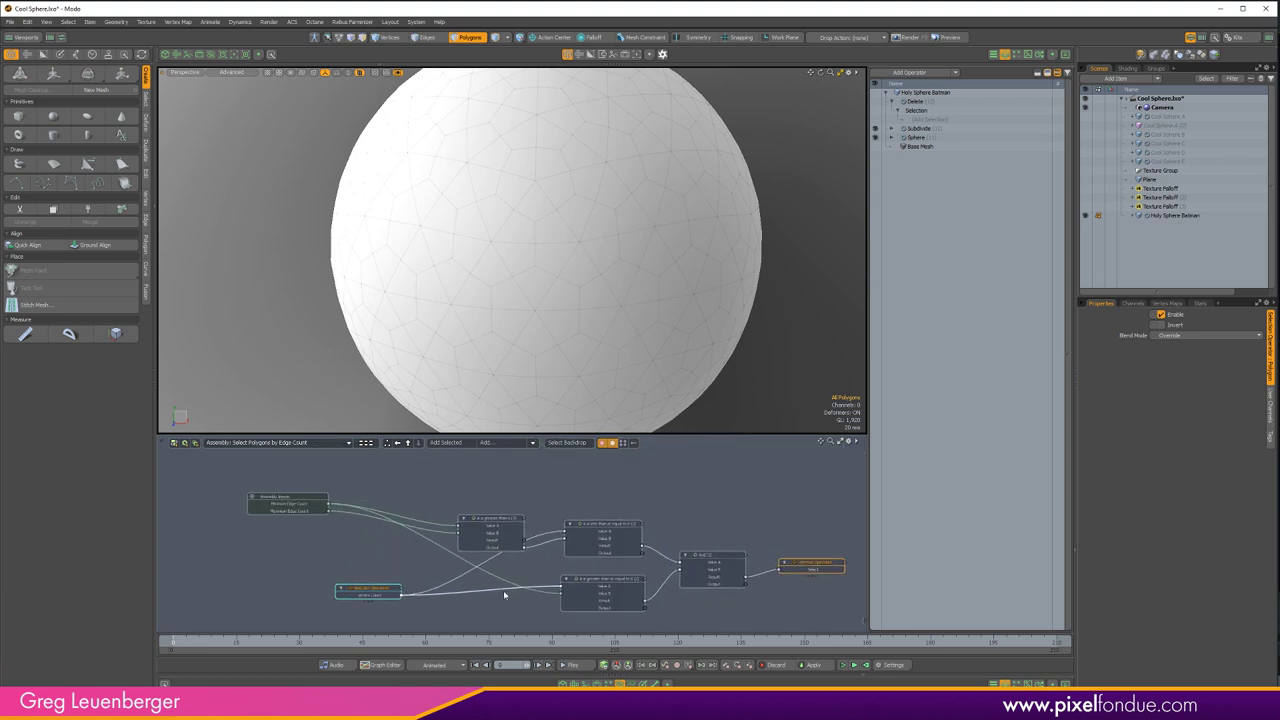
pyautogui.keyDown('alt'); pyautogui.moveTo(788, 576); pyautogui.dragTo(598, 560); pyautogui.keyUp('alt')
pyautogui.scroll(4, 610, 557)
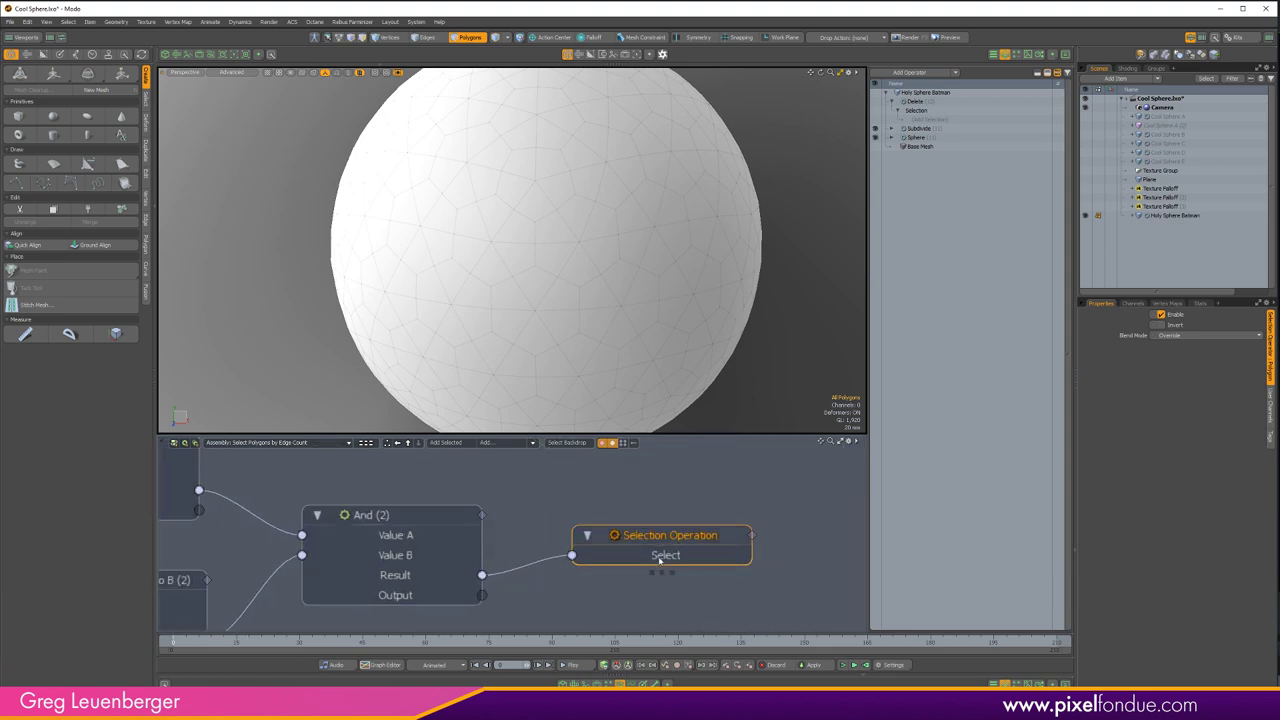
pyautogui.scroll(-3, 661, 558)
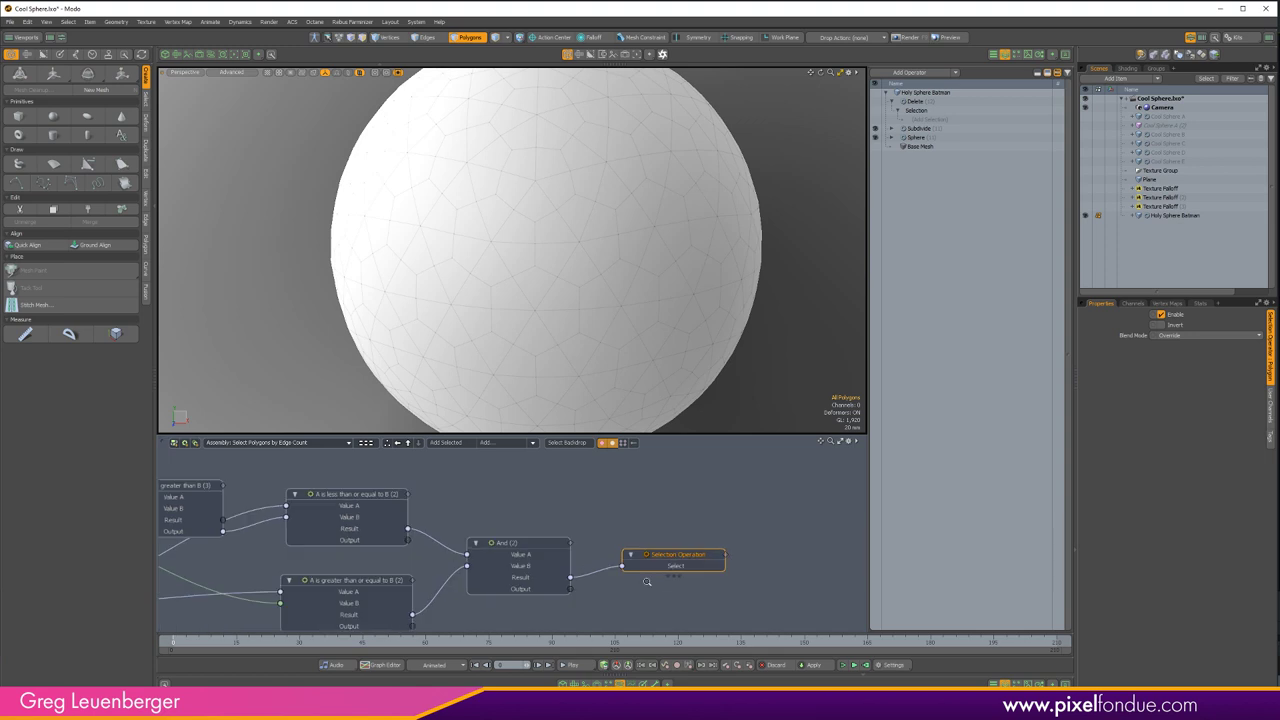
pyautogui.click(1133, 303)
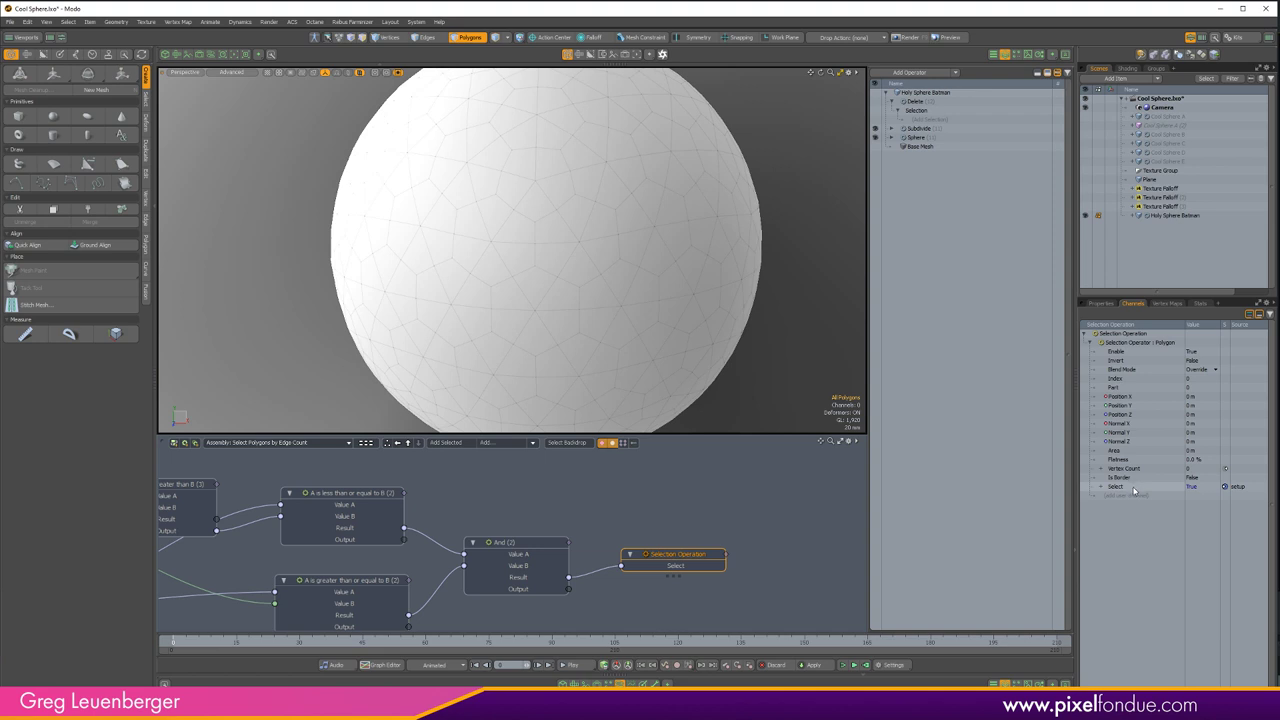
# - Inspect the Assembly Inputs node's Minimum and Maximum Edge Count channels and its properties
pyautogui.scroll(-3, 771, 500)
pyautogui.keyDown('alt'); pyautogui.moveTo(268, 474); pyautogui.dragTo(454, 513); pyautogui.keyUp('alt')
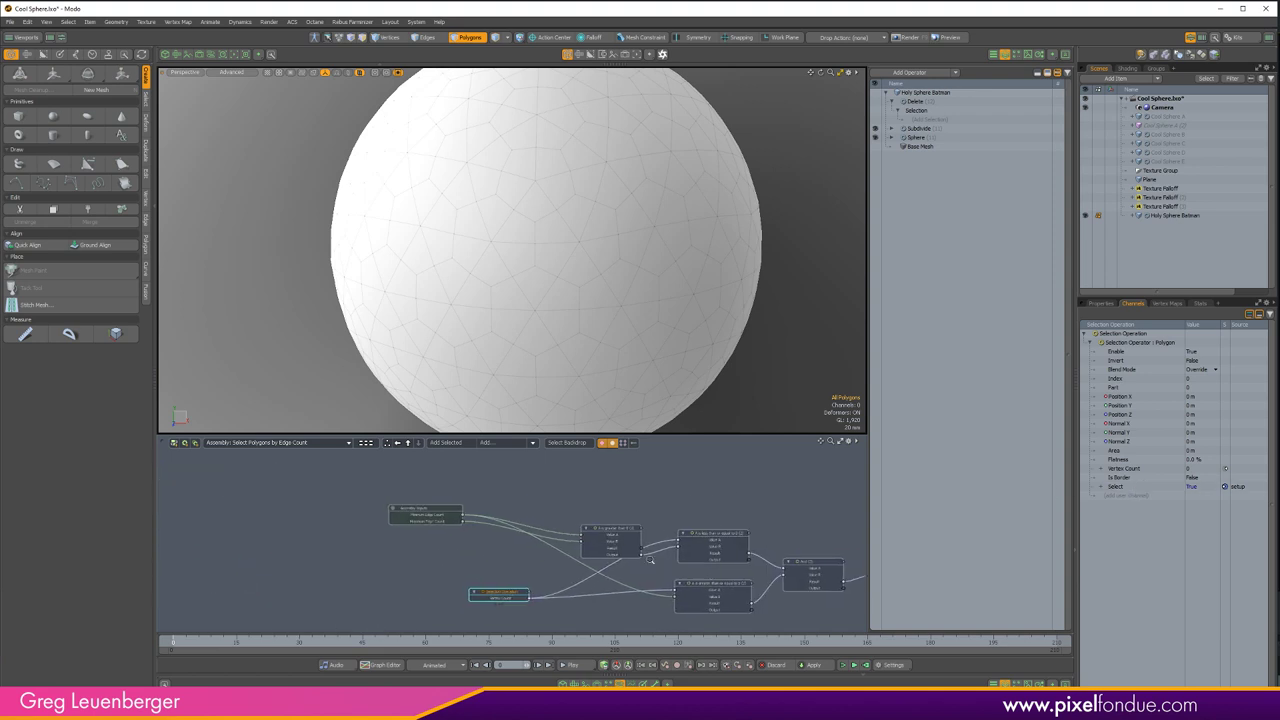
pyautogui.scroll(5, 454, 512)
pyautogui.click(450, 524)
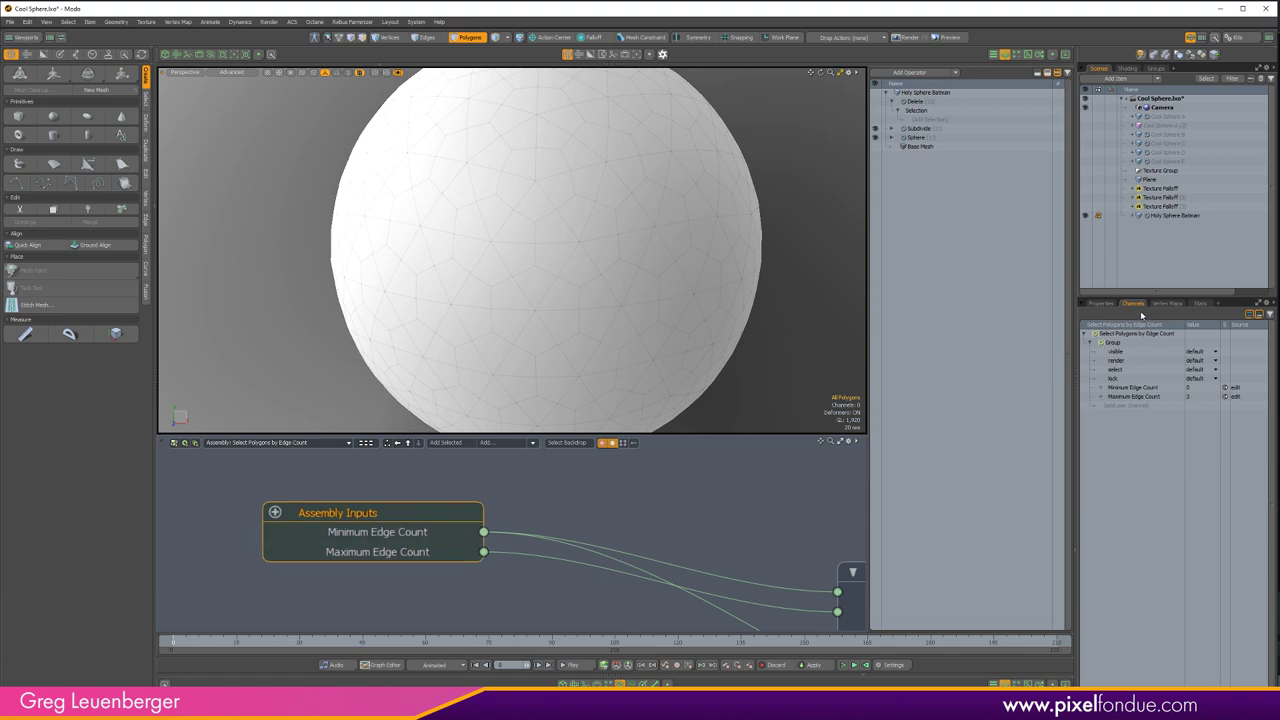
pyautogui.click(1108, 304)
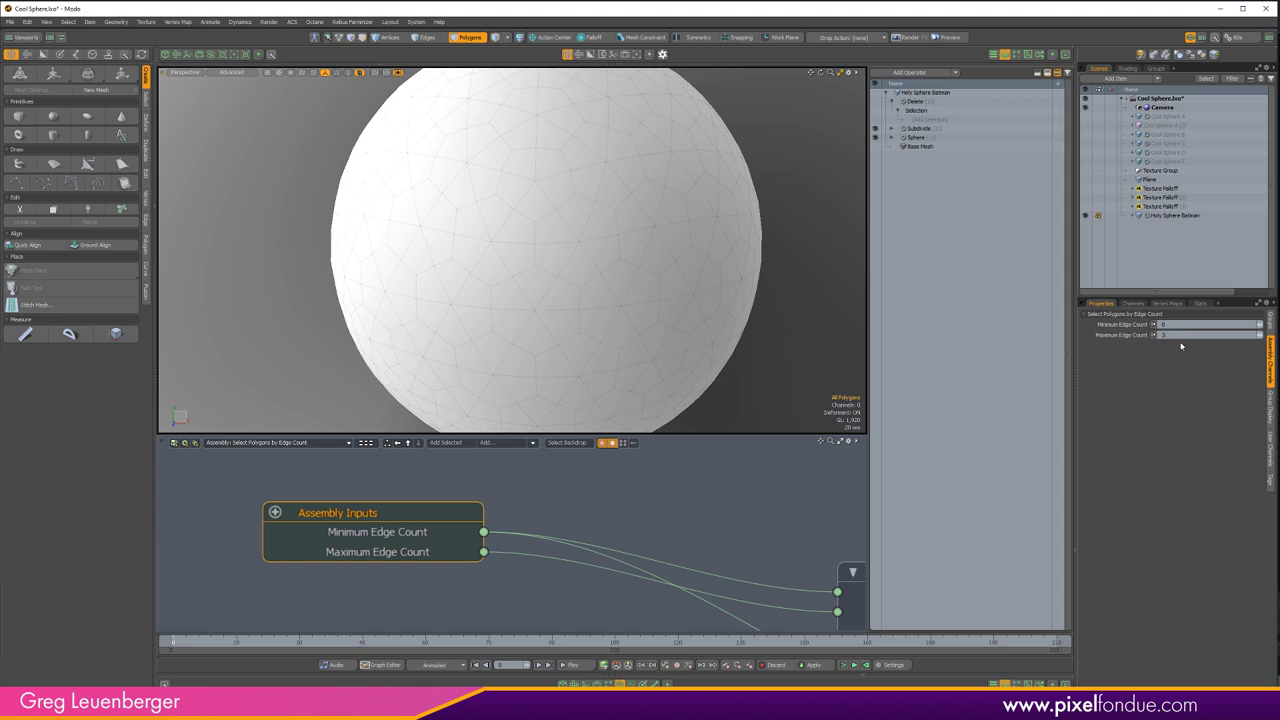
# - Inspect the A is greater than B logic node fed by the minimum and maximum edge counts
pyautogui.keyDown('ctrl'); pyautogui.keyDown('alt'); pyautogui.moveTo(723, 496); pyautogui.dragTo(560, 528); pyautogui.keyUp('alt'); pyautogui.keyUp('ctrl')
pyautogui.keyDown('alt'); pyautogui.moveTo(540, 535); pyautogui.dragTo(357, 501); pyautogui.keyUp('alt')
pyautogui.click(609, 525)
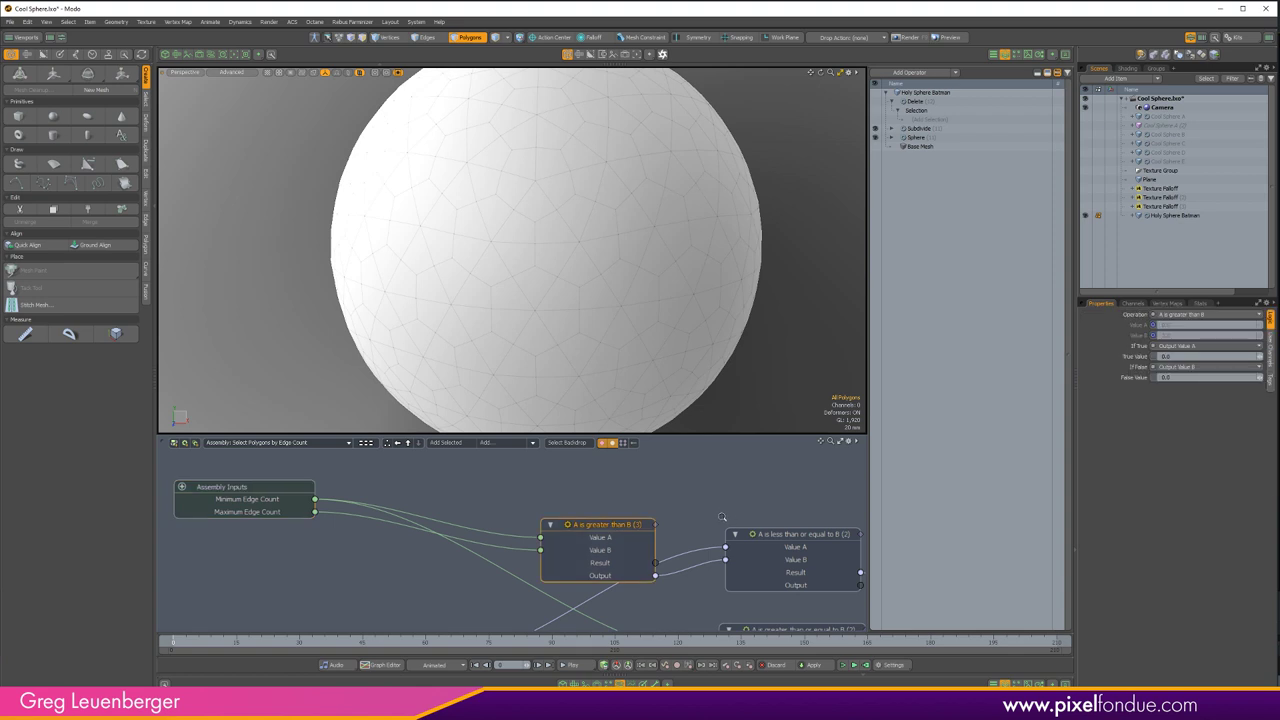
pyautogui.scroll(-2, 699, 500)
pyautogui.scroll(4, 699, 500)
pyautogui.keyDown('ctrl'); pyautogui.keyDown('alt'); pyautogui.moveTo(700, 500); pyautogui.dragTo(697, 500); pyautogui.keyUp('alt'); pyautogui.keyUp('ctrl')
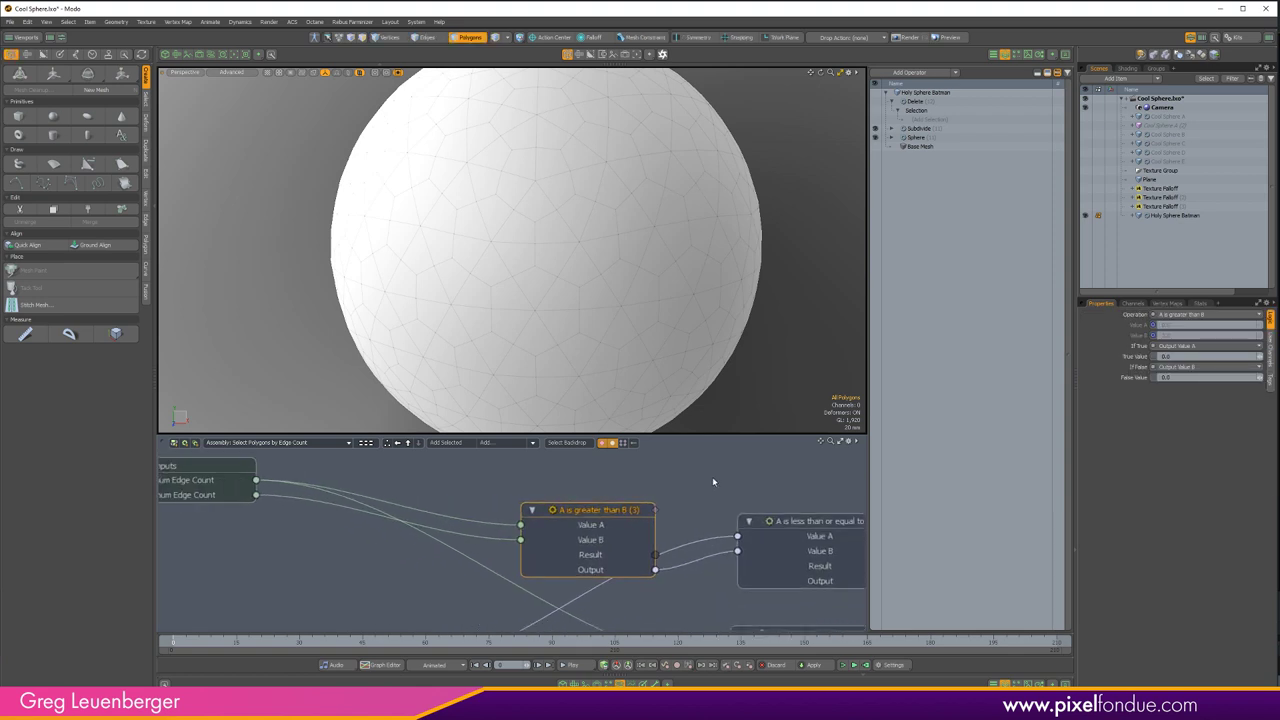
# - Return to the Assembly Inputs node and display its assembly channels for minimum and maximum edge count
pyautogui.moveTo(273, 519); pyautogui.dragTo(347, 534, button='middle')
pyautogui.click(283, 487)
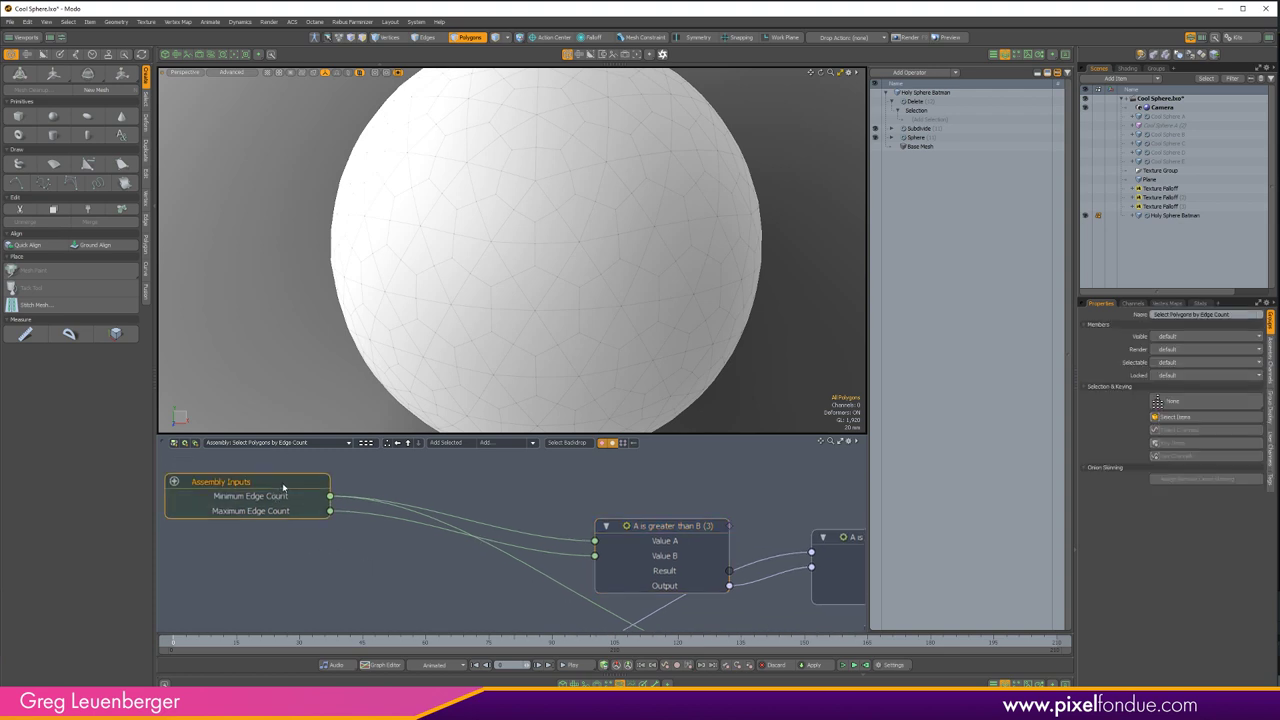
pyautogui.click(1271, 360)
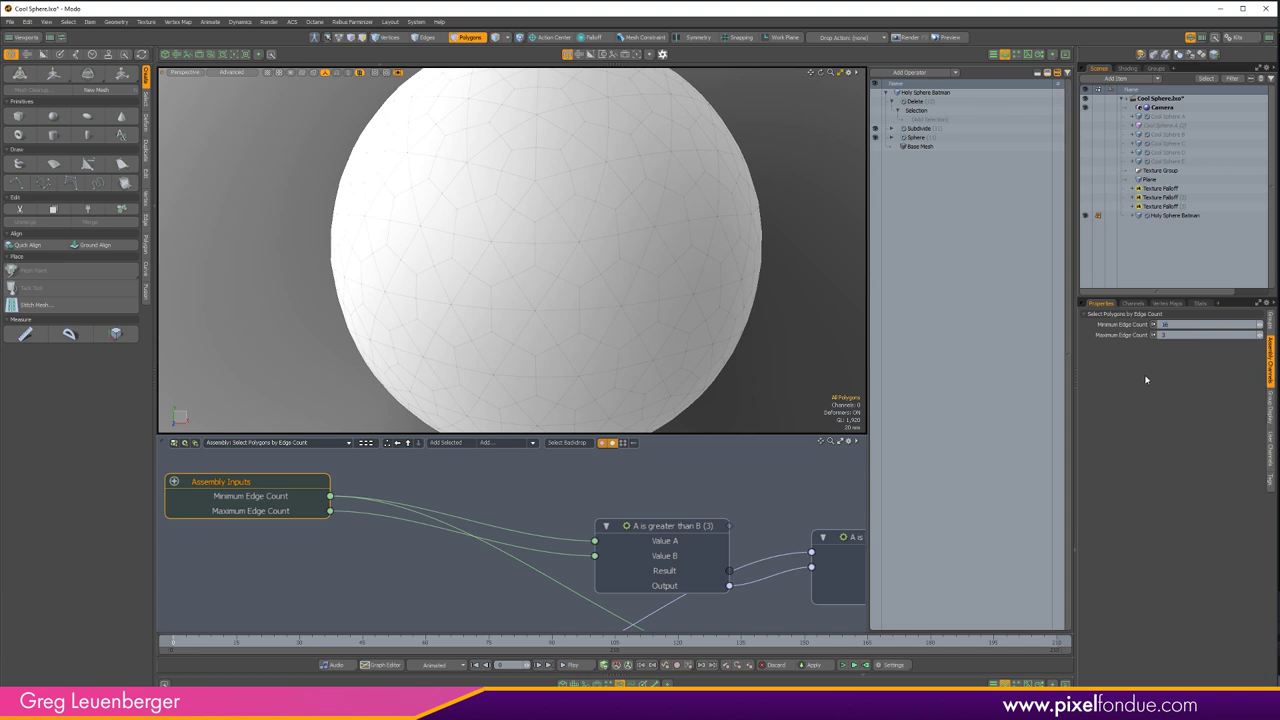
# - Review the A is greater than B node's settings and those of the A is less than or equal to B node it feeds
pyautogui.click(670, 534)
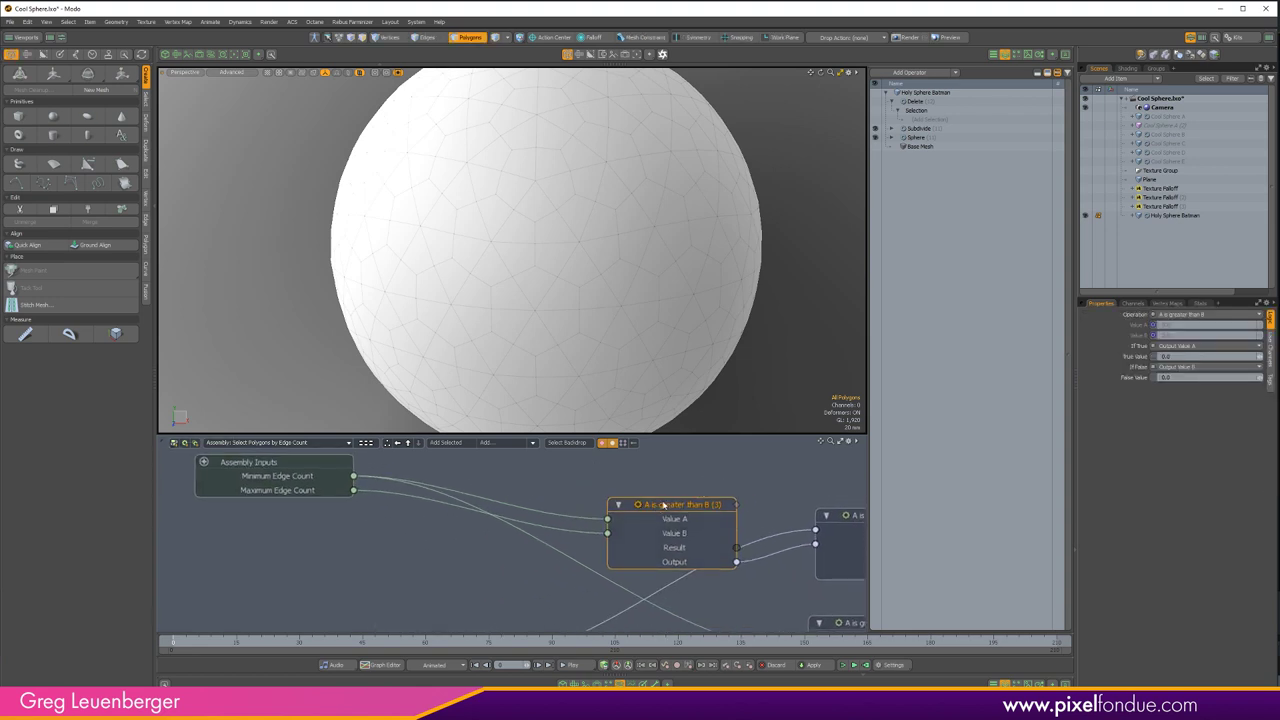
pyautogui.keyDown('alt'); pyautogui.moveTo(680, 507); pyautogui.dragTo(521, 510); pyautogui.keyUp('alt')
pyautogui.click(726, 521)
pyautogui.scroll(-3, 690, 558)
pyautogui.keyDown('alt'); pyautogui.moveTo(690, 558); pyautogui.dragTo(710, 552); pyautogui.keyUp('alt')
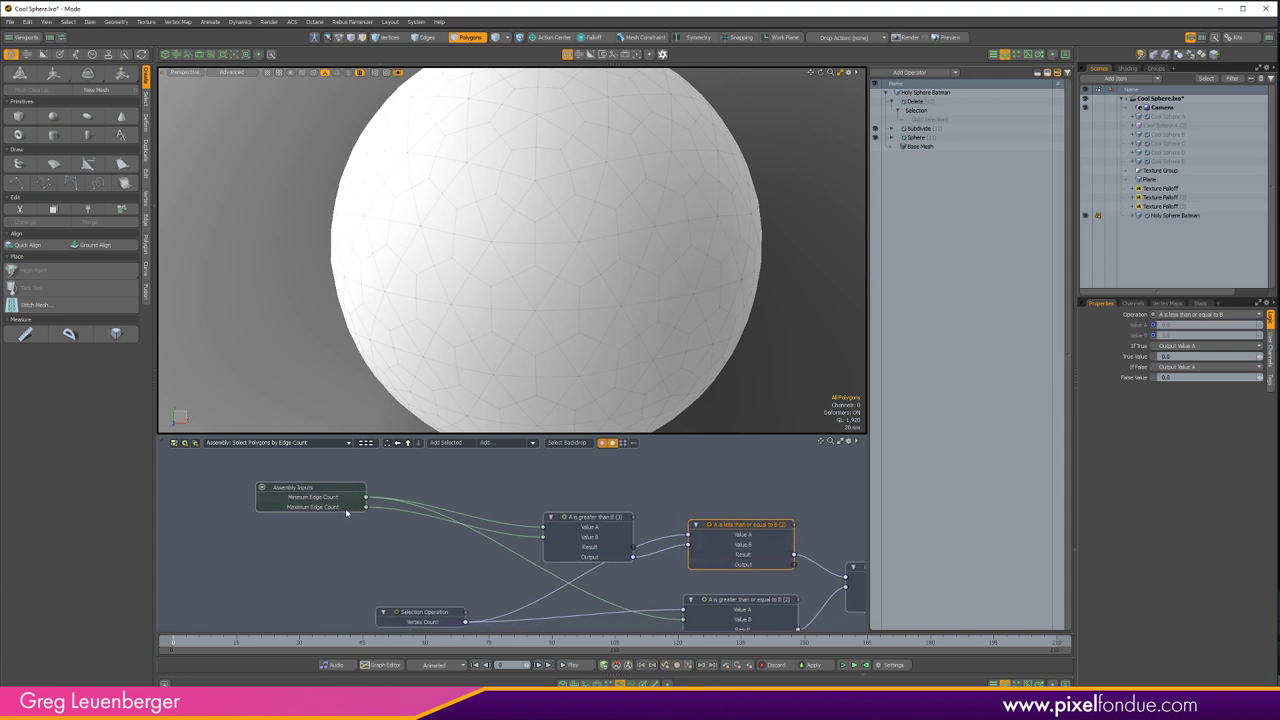
# - Examine how the Selection Operation's Vertex Count feeds the less than or equal and greater than or equal comparison nodes
pyautogui.click(782, 600)
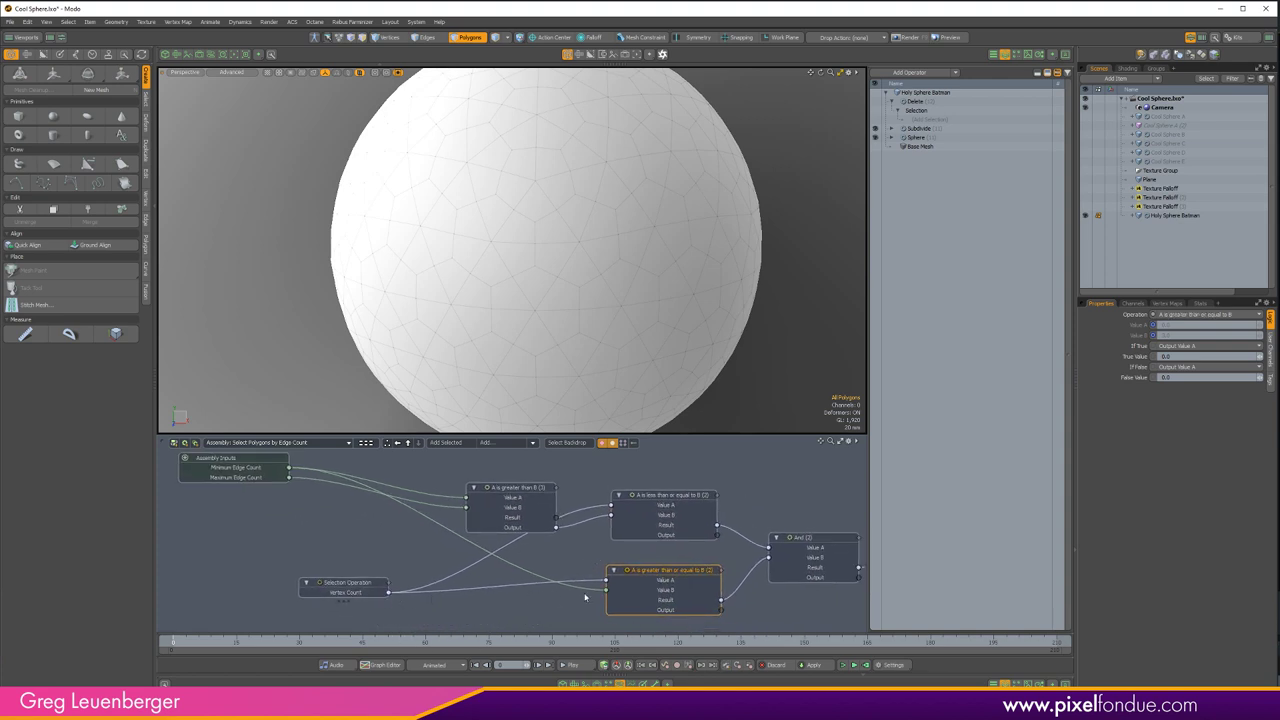
pyautogui.scroll(2, 607, 588)
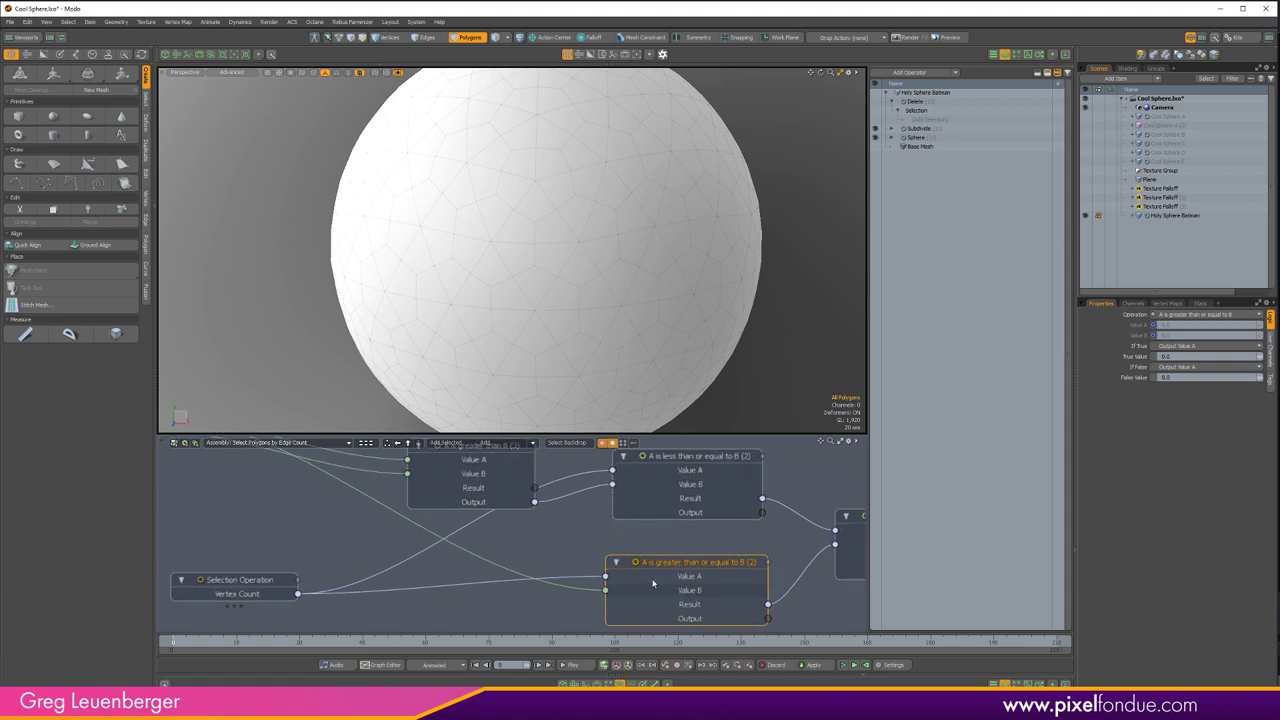
pyautogui.click(281, 593)
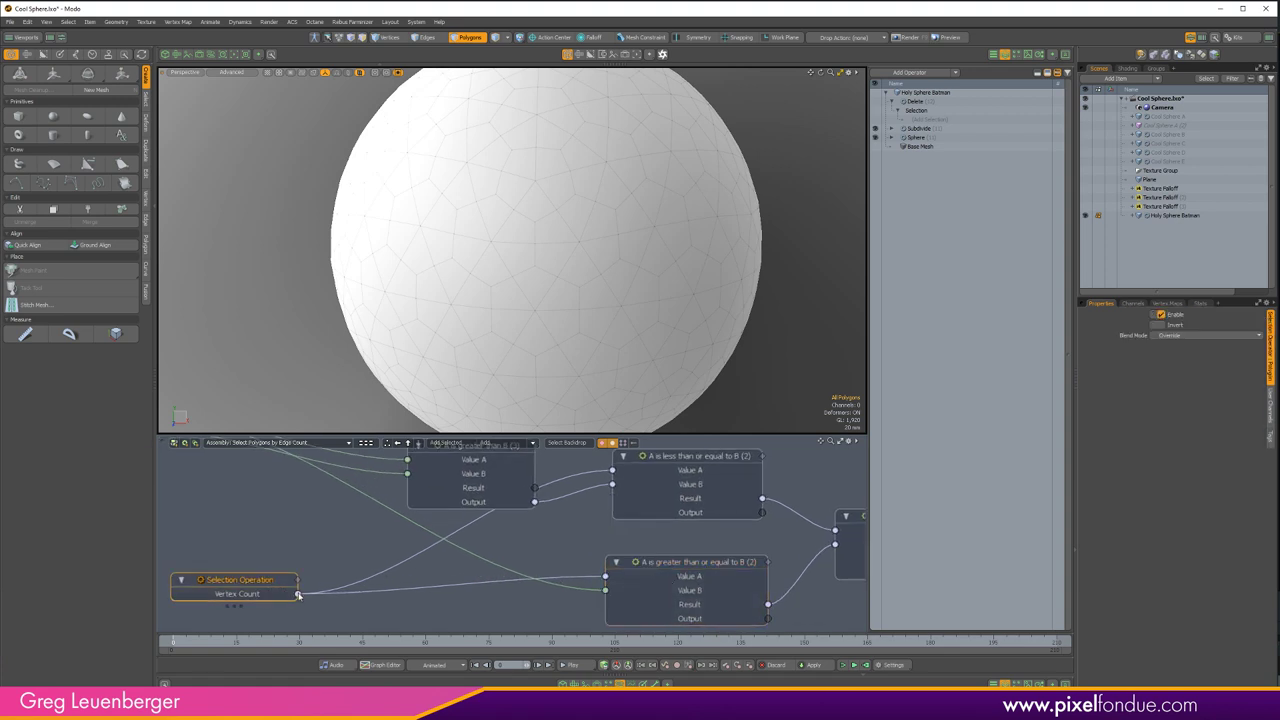
pyautogui.click(700, 460)
pyautogui.click(682, 565)
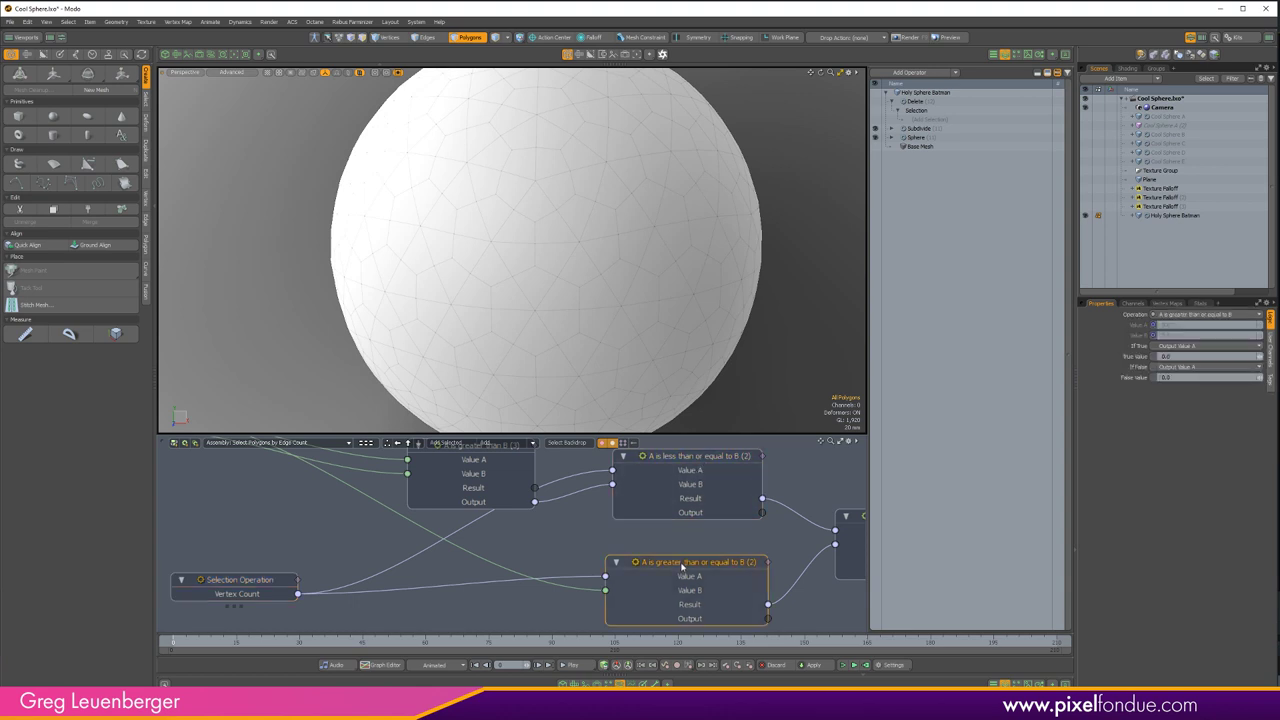
pyautogui.click(696, 458)
pyautogui.moveTo(581, 533); pyautogui.dragTo(589, 551, button='middle')
pyautogui.keyDown('ctrl'); pyautogui.keyDown('alt'); pyautogui.moveTo(589, 551); pyautogui.dragTo(588, 555); pyautogui.keyUp('alt'); pyautogui.keyUp('ctrl')
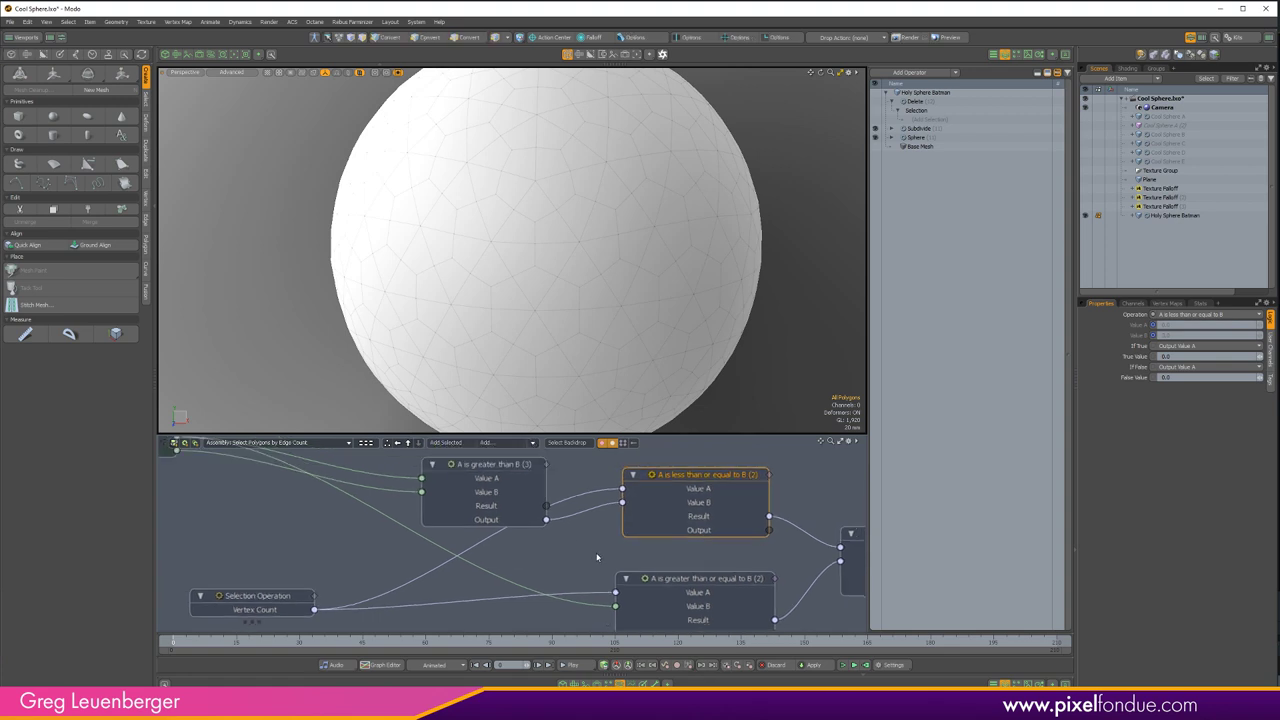
pyautogui.scroll(-2, 660, 476)
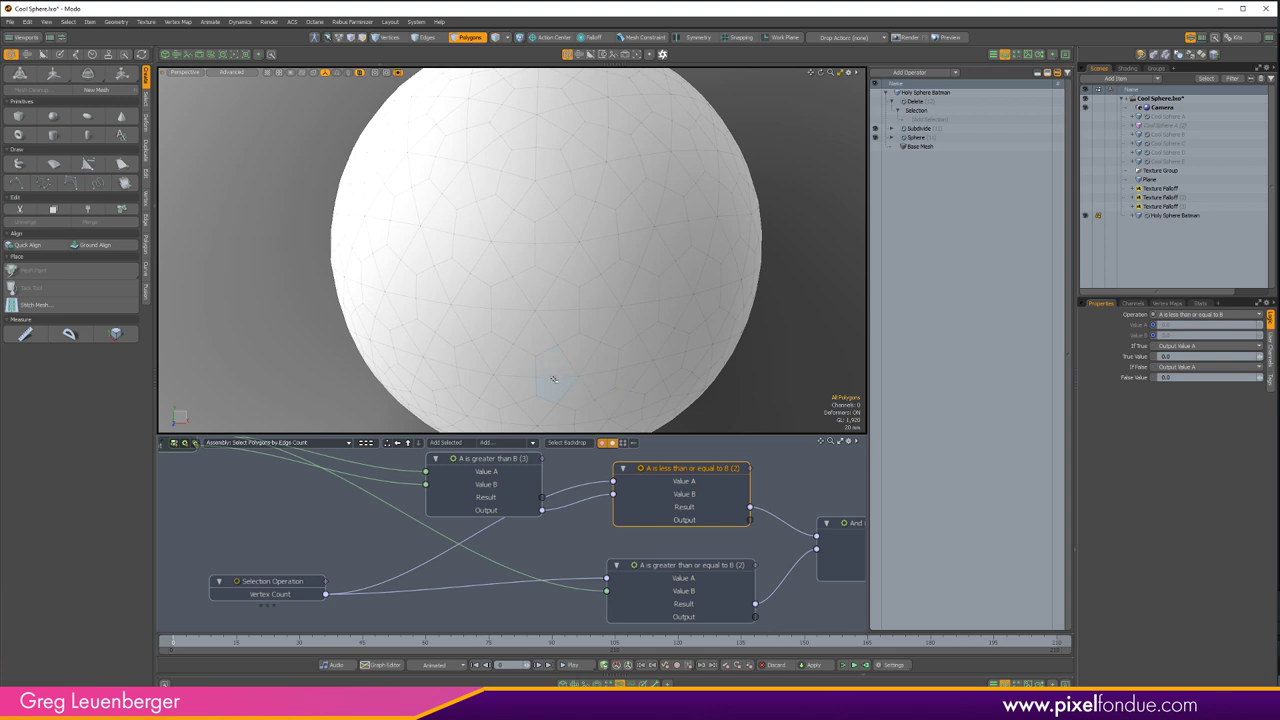
pyautogui.click(706, 568)
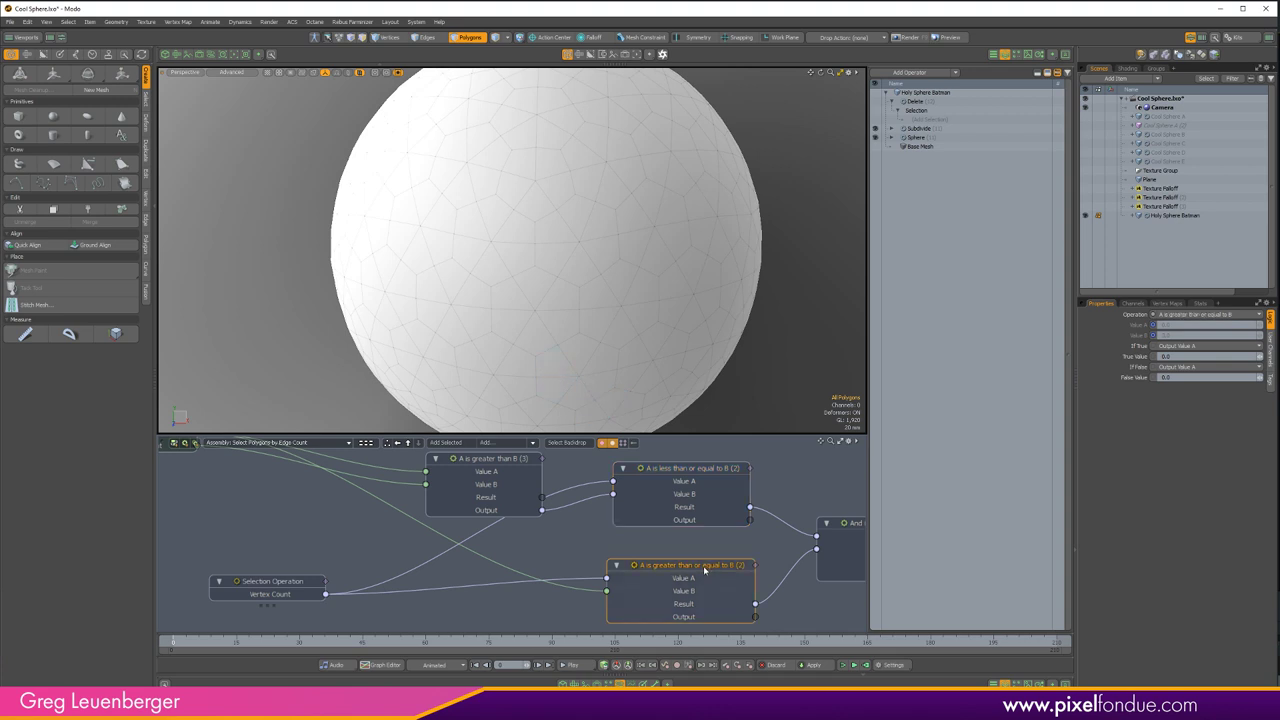
pyautogui.click(295, 581)
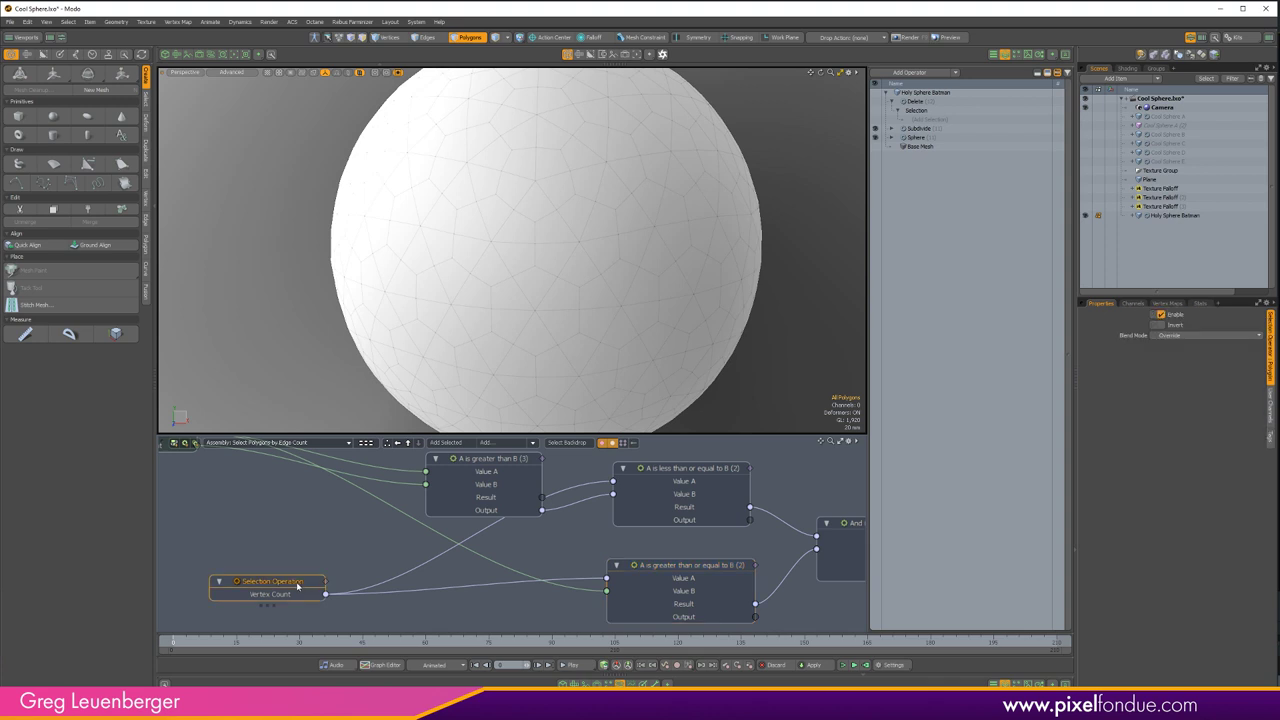
# - Select a single four-sided polygon on the lower part of the sphere as an example
pyautogui.moveTo(603, 408)
pyautogui.mouseDown()
pyautogui.moveTo(517, 383)
pyautogui.moveTo(520, 326)
pyautogui.moveTo(620, 314)
pyautogui.mouseUp()
pyautogui.click(558, 370)
pyautogui.click(580, 352)
pyautogui.click(601, 364)
pyautogui.scroll(2, 661, 475)
pyautogui.scroll(-2, 661, 475)
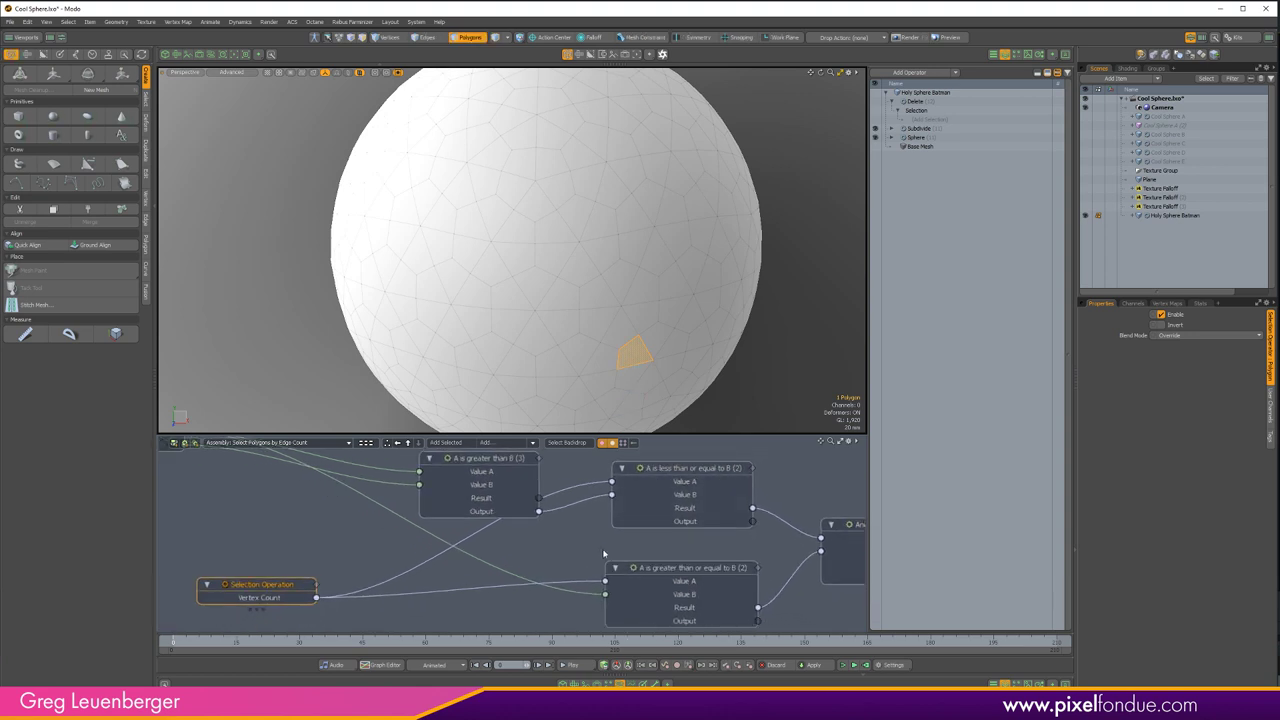
# - Inspect the A is less than or equal to B node and the A is greater than or equal to B node in close-up
pyautogui.keyDown('alt'); pyautogui.moveTo(674, 471); pyautogui.dragTo(659, 467); pyautogui.keyUp('alt')
pyautogui.click(660, 467)
pyautogui.scroll(4, 700, 480)
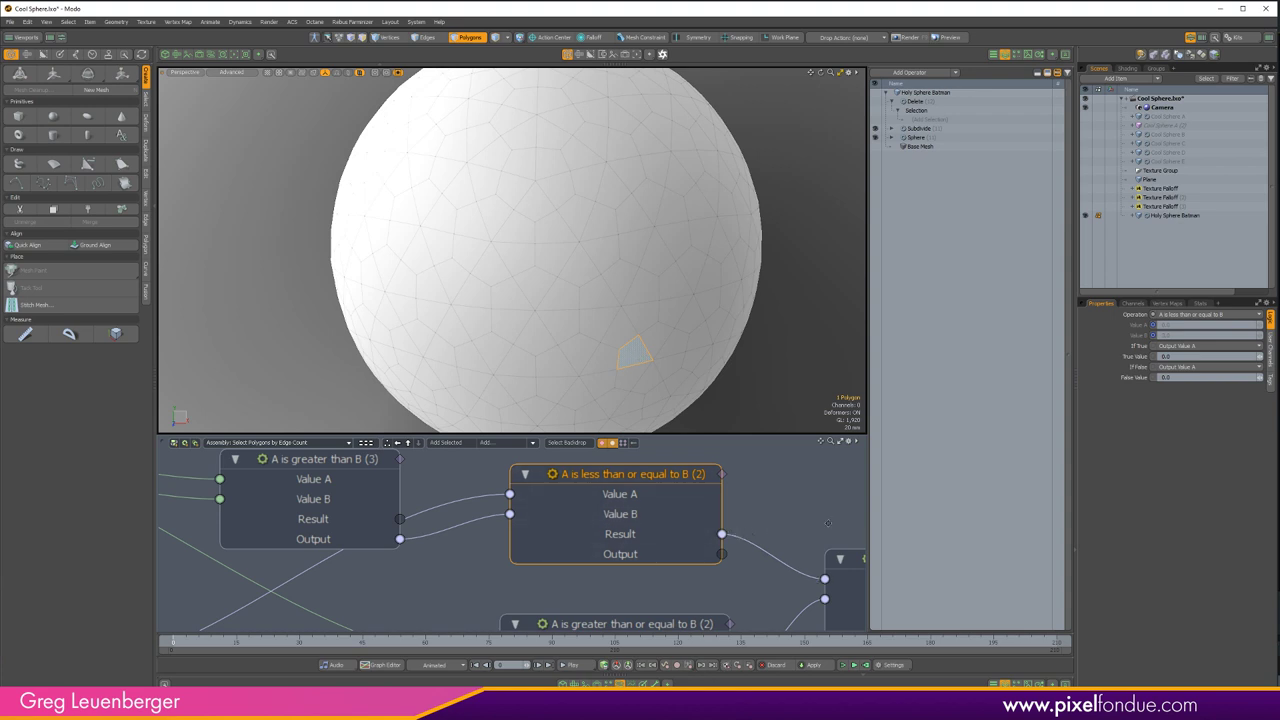
pyautogui.keyDown('alt'); pyautogui.moveTo(801, 534); pyautogui.dragTo(640, 500); pyautogui.keyUp('alt')
pyautogui.moveTo(587, 579); pyautogui.dragTo(745, 507, button='middle')
pyautogui.click(661, 524)
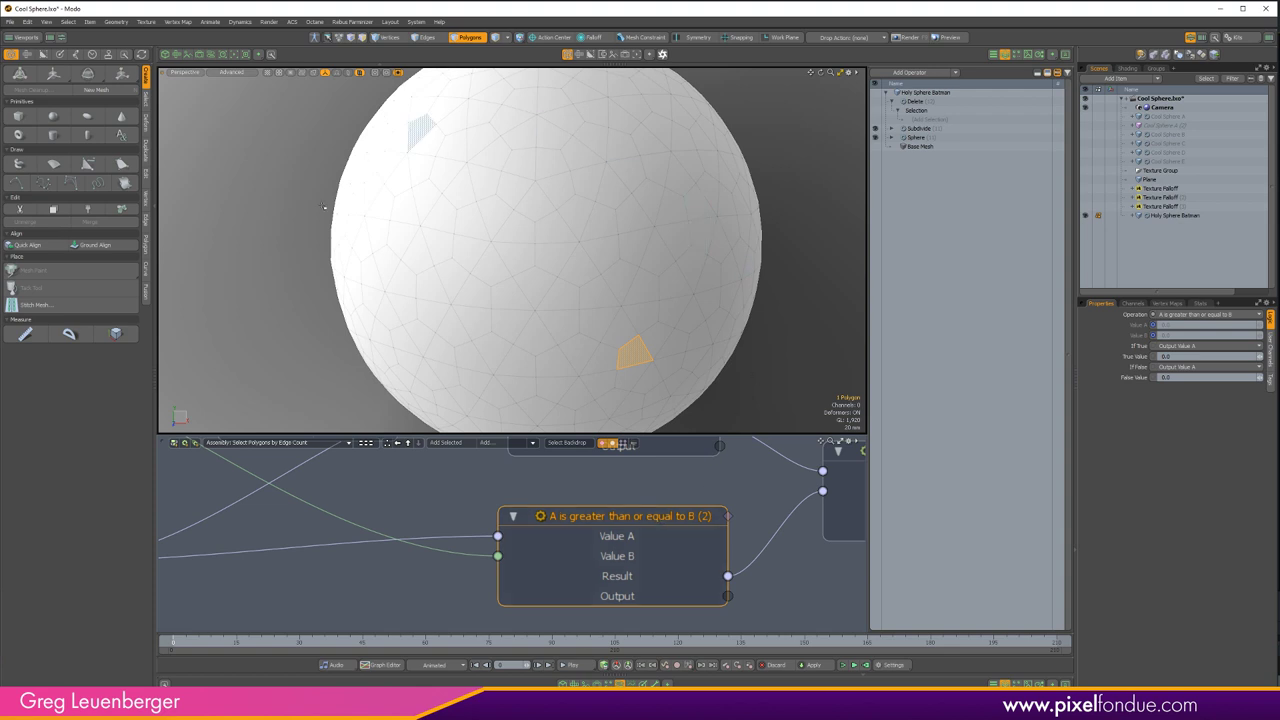
# - Examine how the And node combines both comparison results and feeds the Select input of the final Selection Operation
pyautogui.keyDown('alt'); pyautogui.moveTo(794, 574); pyautogui.dragTo(570, 604); pyautogui.keyUp('alt')
pyautogui.click(683, 484)
pyautogui.moveTo(786, 455); pyautogui.dragTo(717, 479, button='middle')
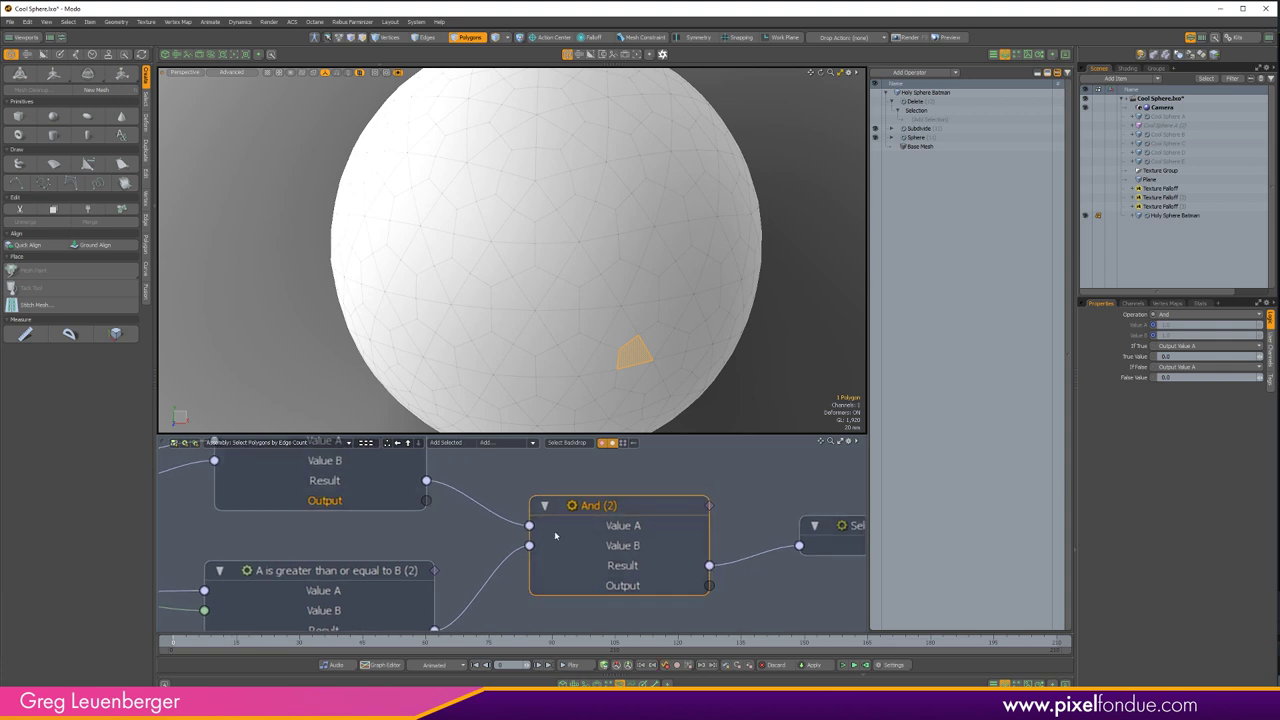
pyautogui.click(374, 576)
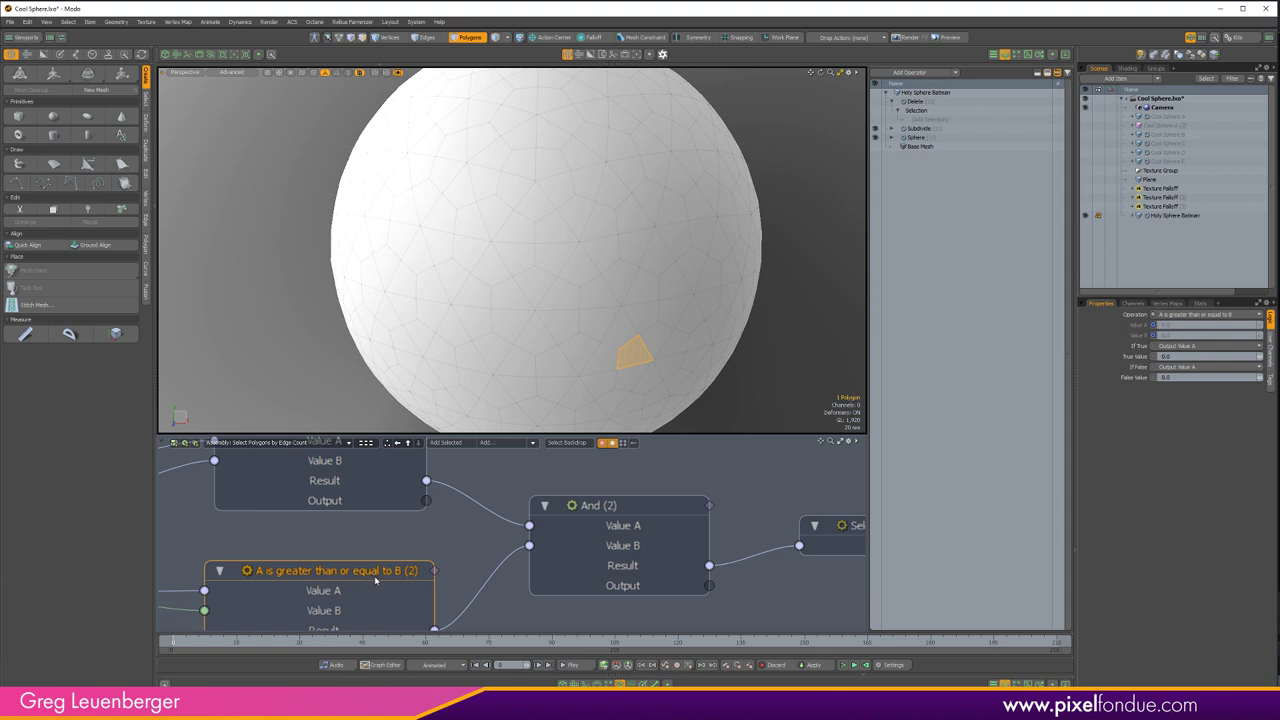
pyautogui.click(633, 513)
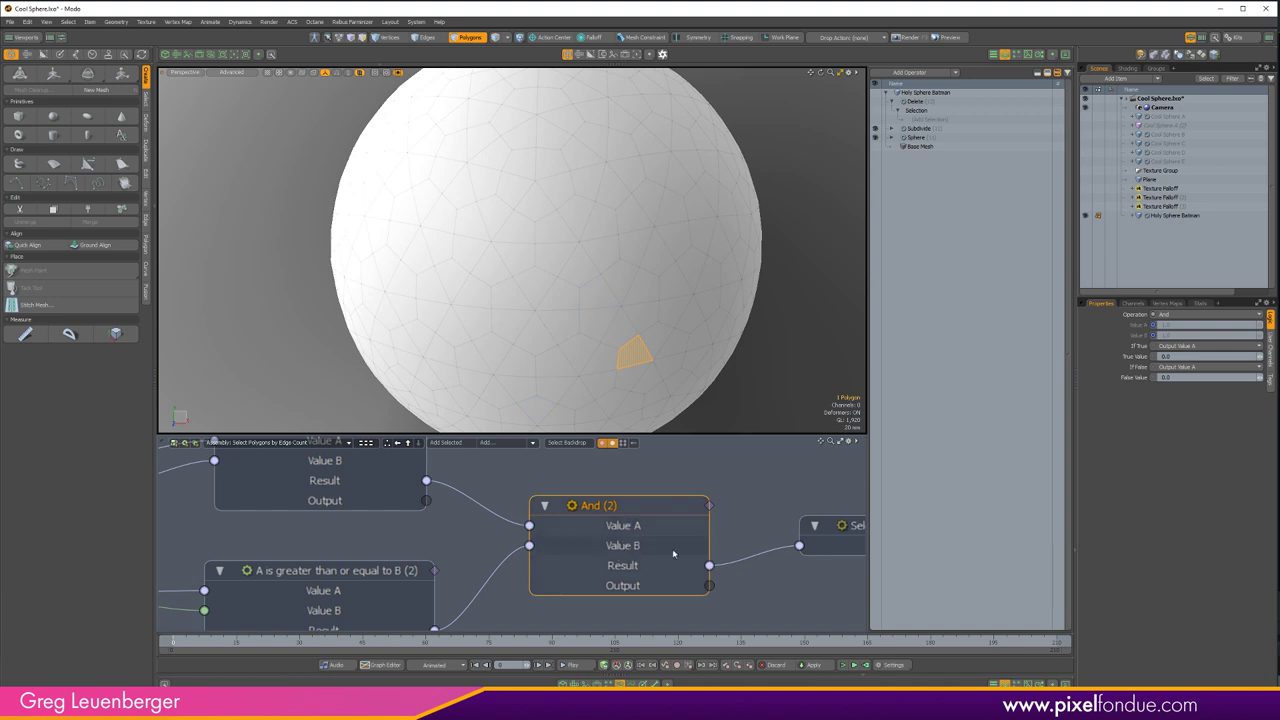
pyautogui.keyDown('alt'); pyautogui.moveTo(784, 586); pyautogui.dragTo(569, 595); pyautogui.keyUp('alt')
pyautogui.keyDown('ctrl'); pyautogui.keyDown('alt'); pyautogui.moveTo(701, 557); pyautogui.dragTo(679, 552); pyautogui.keyUp('alt'); pyautogui.keyUp('ctrl')
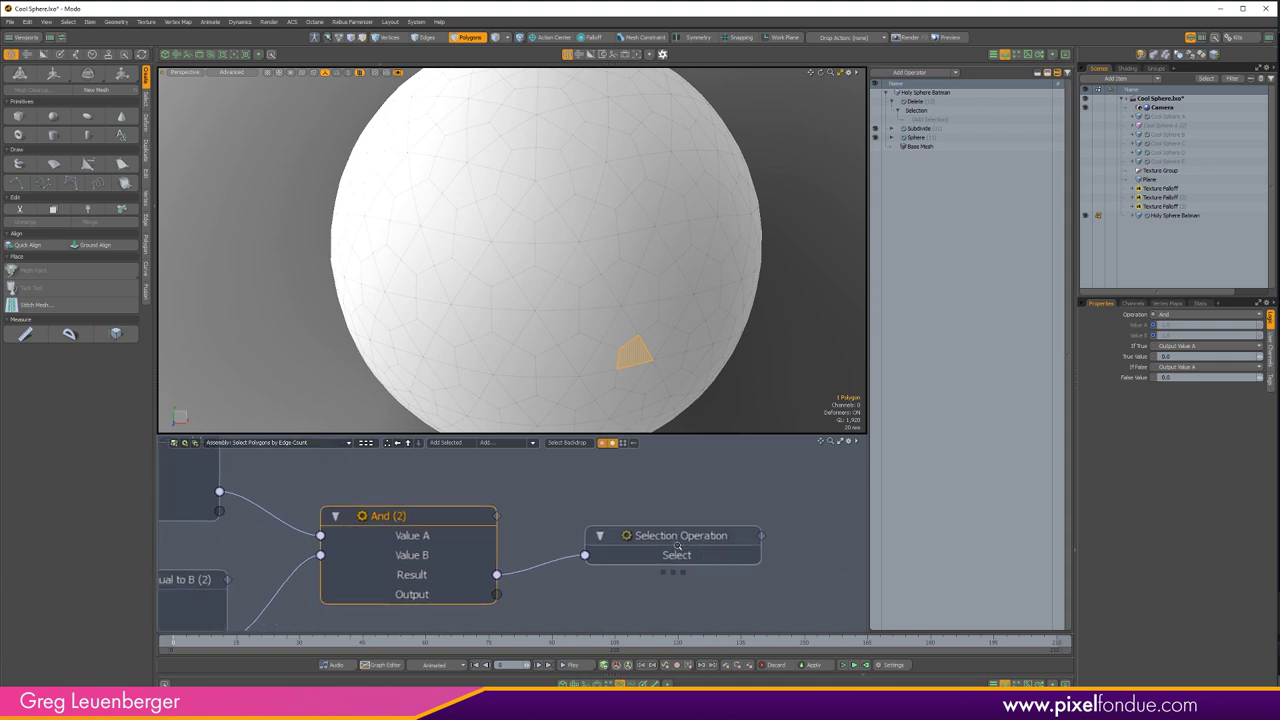
pyautogui.click(716, 590)
pyautogui.scroll(-1, 752, 585)
pyautogui.scroll(-3, 752, 585)
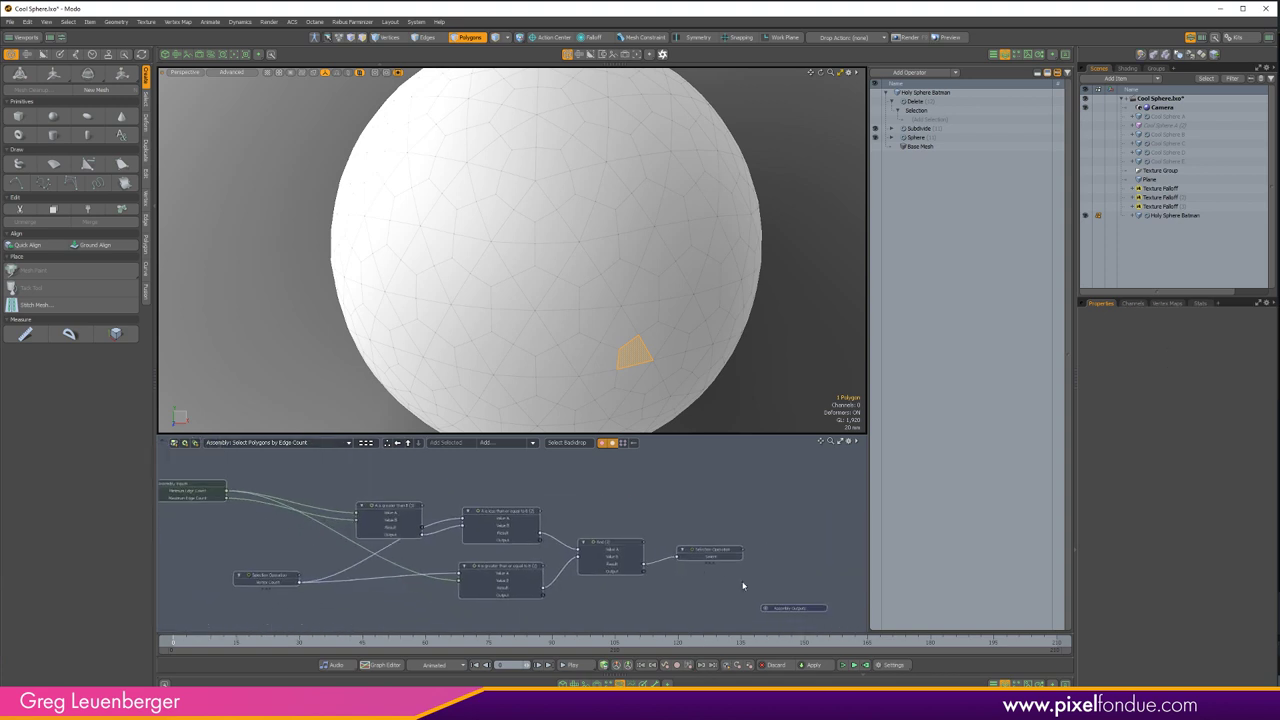
# - Clear the polygon selection and add the final Selection Operation node to the assembly's outputs
pyautogui.click(777, 383)
pyautogui.scroll(4, 722, 530)
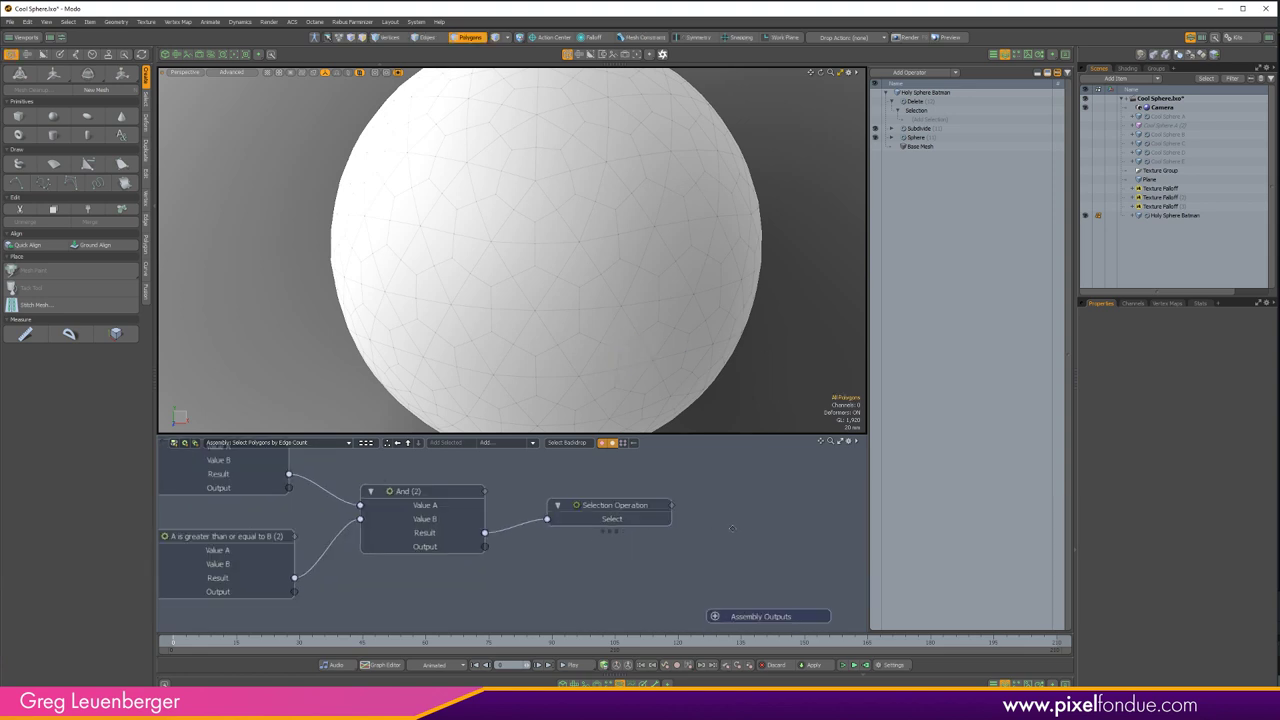
pyautogui.moveTo(729, 527); pyautogui.dragTo(672, 504, button='middle')
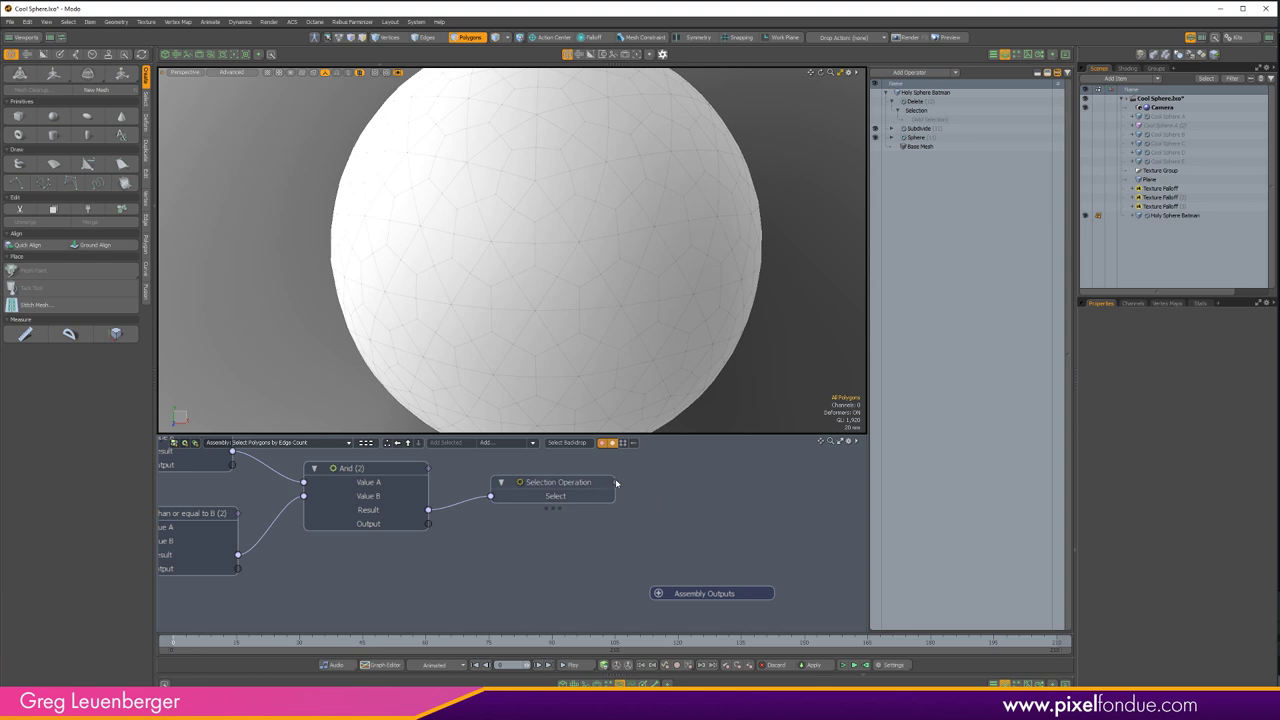
pyautogui.moveTo(615, 482); pyautogui.dragTo(653, 577)
pyautogui.moveTo(615, 483); pyautogui.dragTo(624, 597)
pyautogui.click(407, 443)
pyautogui.doubleClick(728, 488)
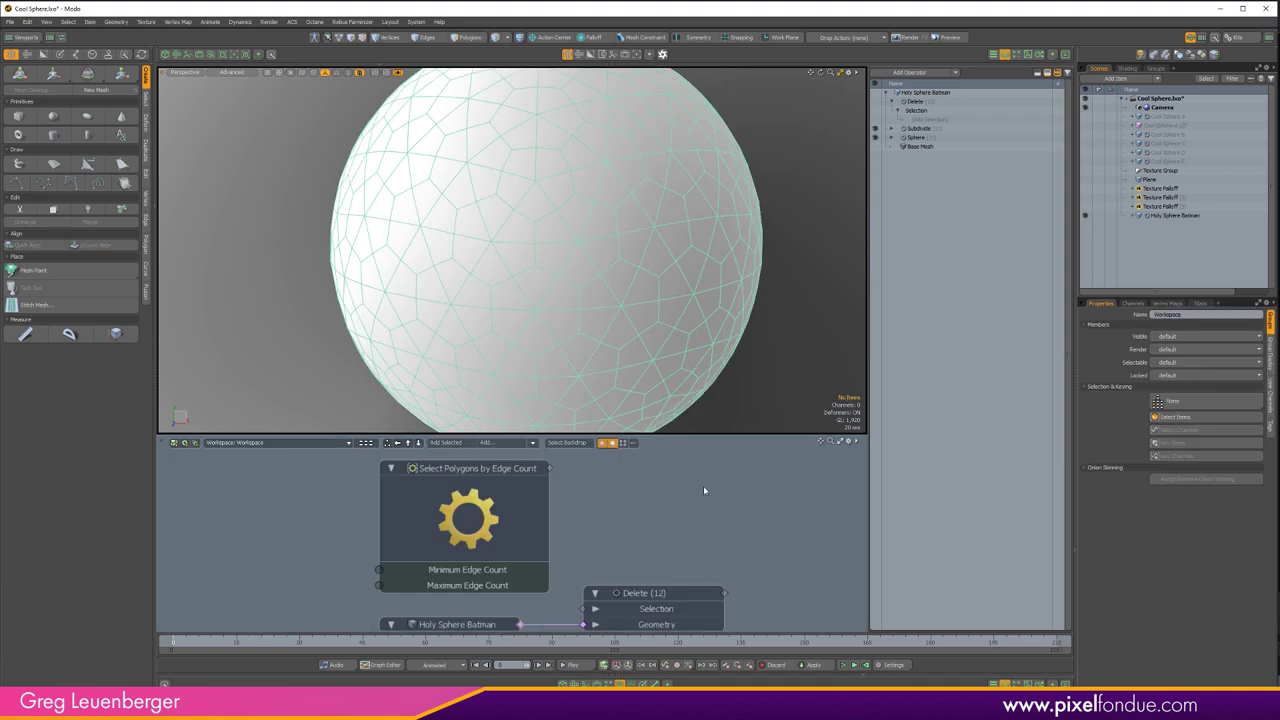
pyautogui.click(573, 594)
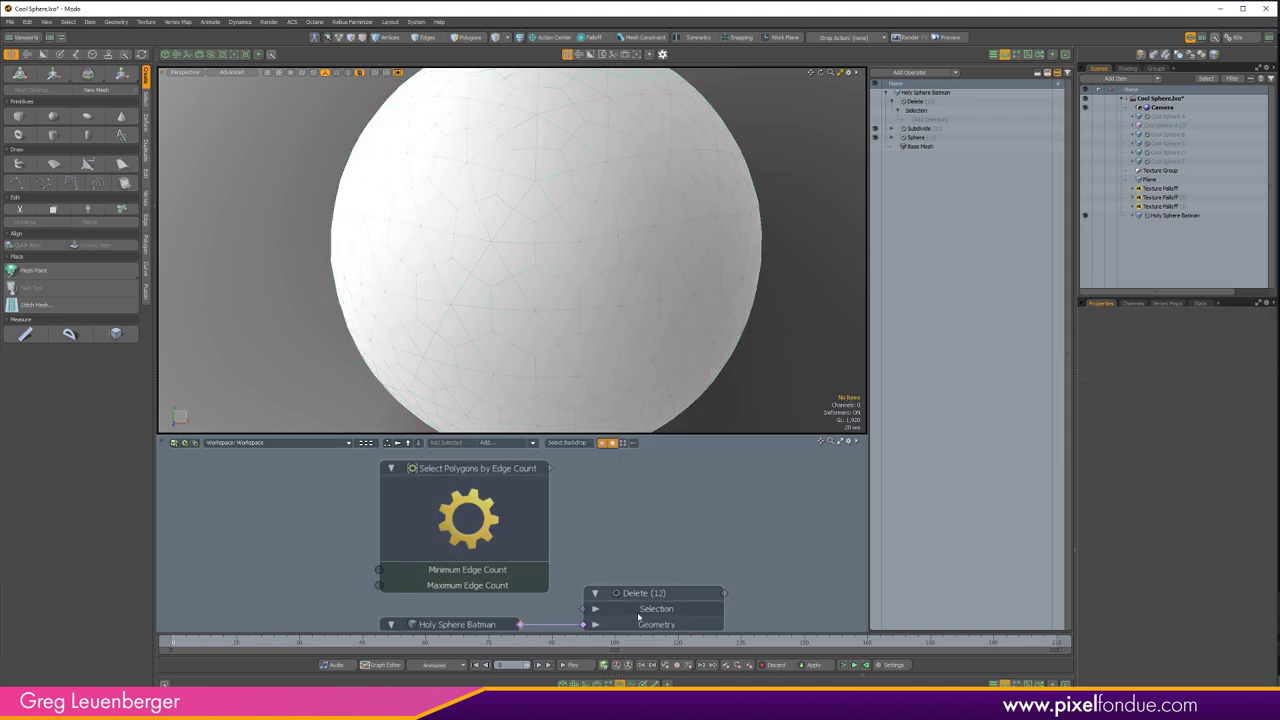
pyautogui.doubleClick(509, 544)
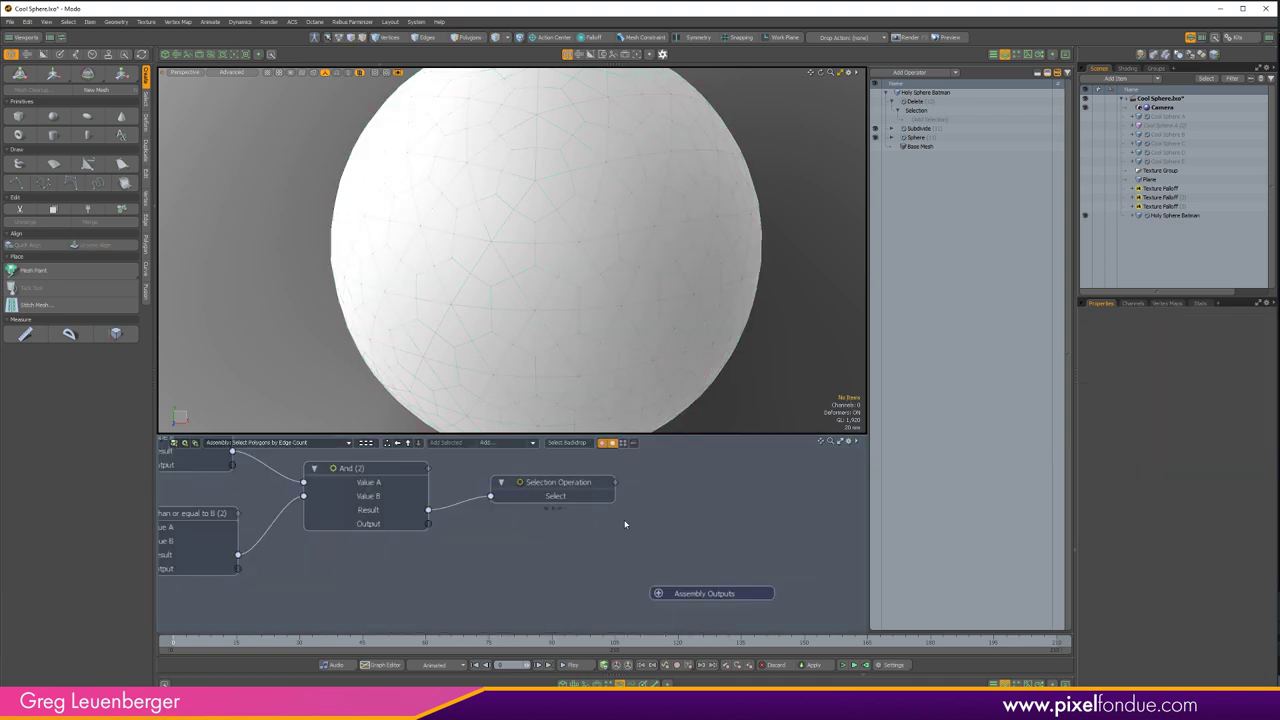
pyautogui.moveTo(615, 482); pyautogui.dragTo(660, 597)
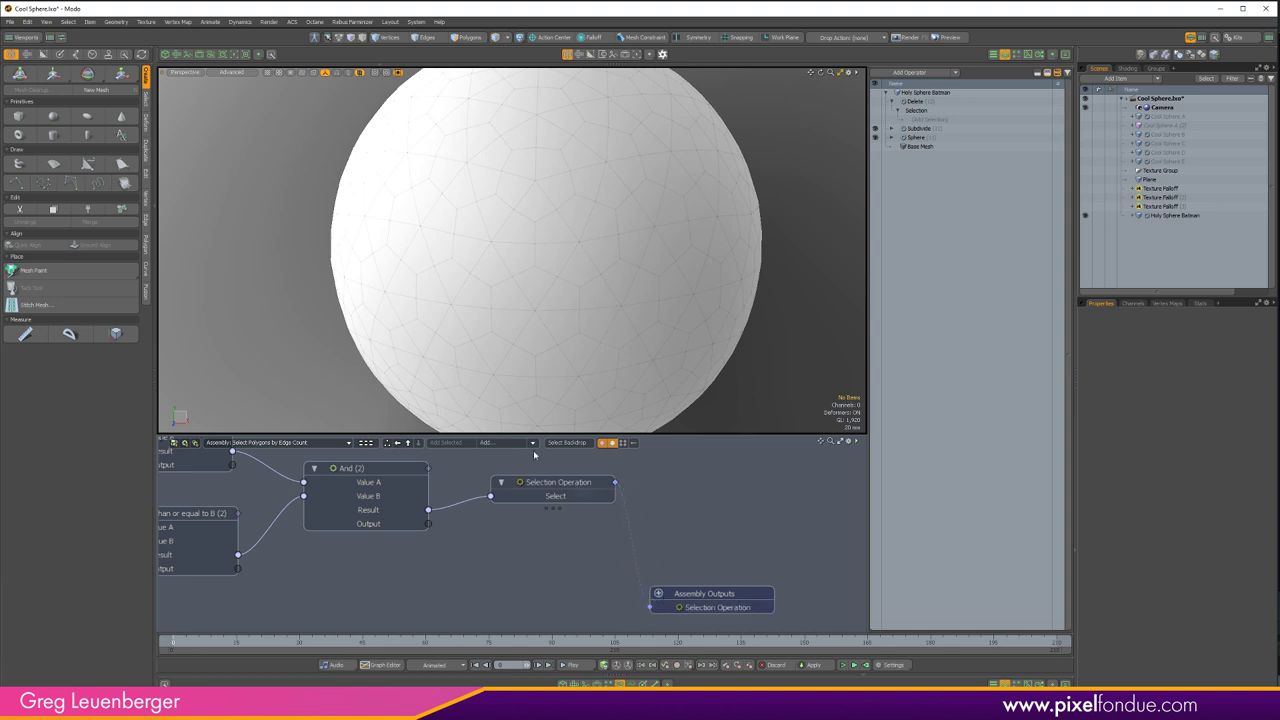
# - In the Workspace, connect the assembly's Selection Operation output to Delete's Selection input, and show the Delete operator's properties
pyautogui.click(408, 443)
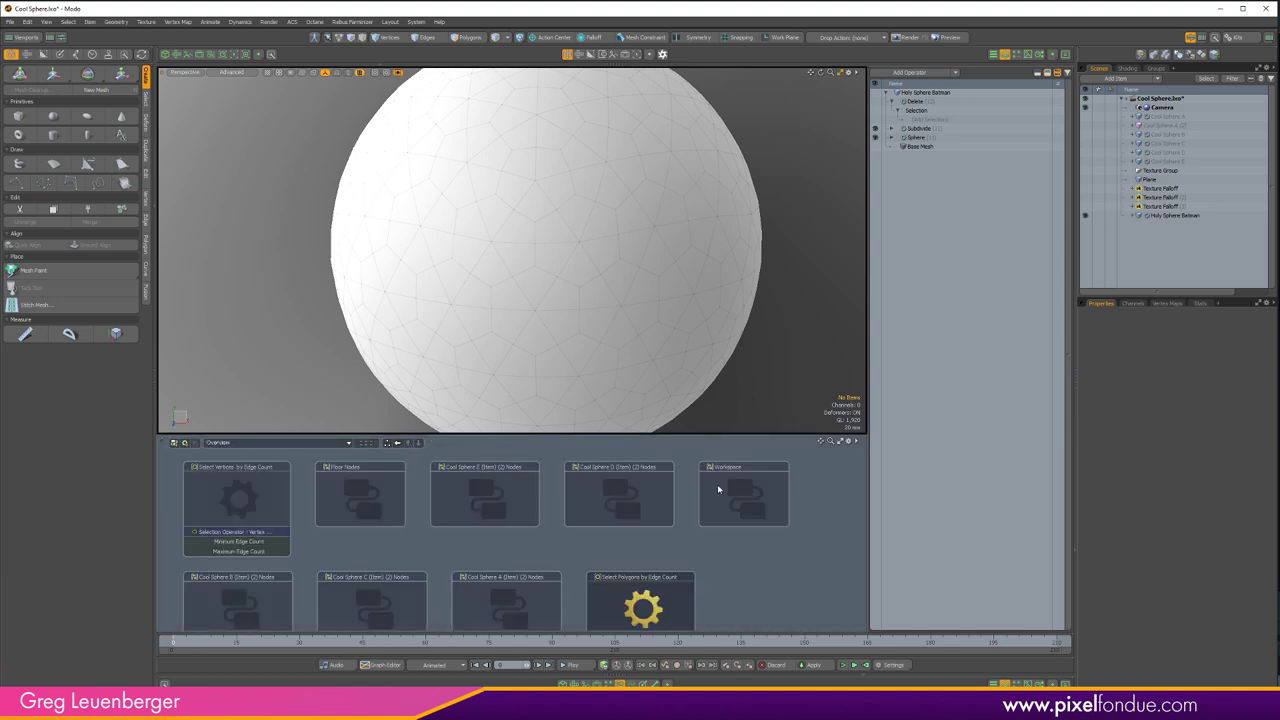
pyautogui.doubleClick(717, 489)
pyautogui.moveTo(561, 540); pyautogui.dragTo(598, 573)
pyautogui.keyDown('ctrl'); pyautogui.keyDown('alt'); pyautogui.moveTo(680, 505); pyautogui.dragTo(674, 531); pyautogui.keyUp('alt'); pyautogui.keyUp('ctrl')
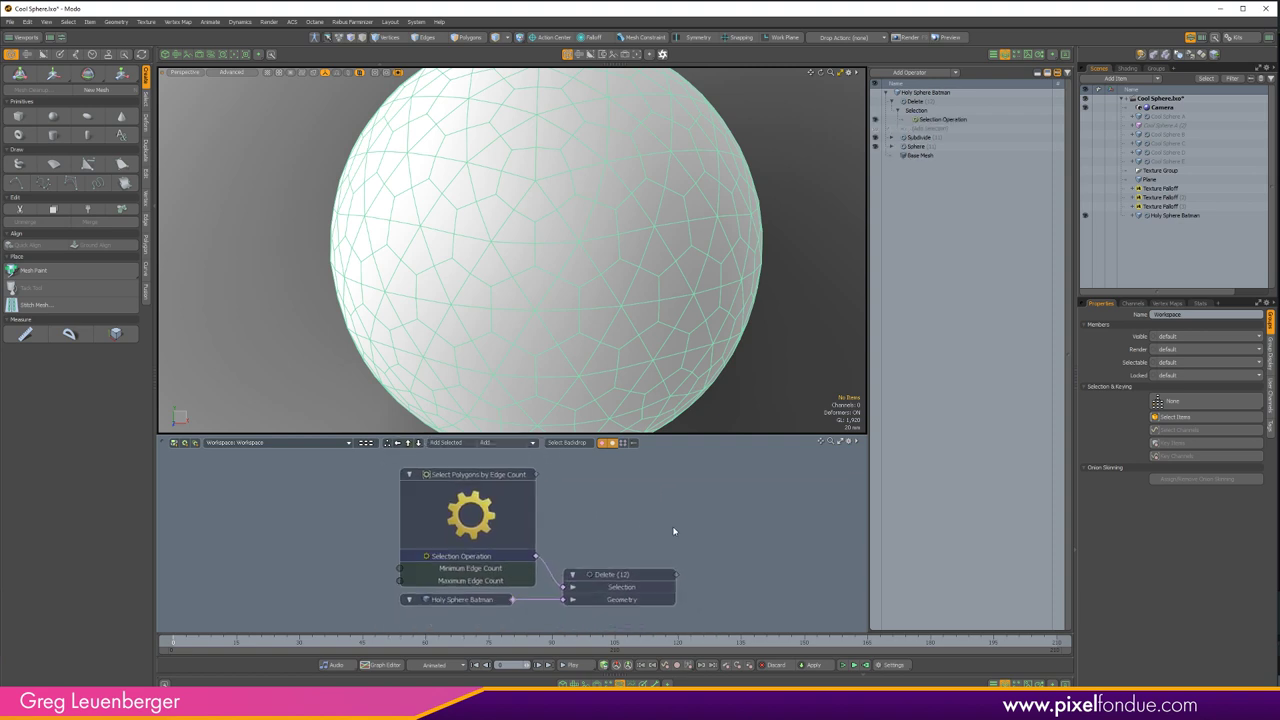
pyautogui.click(944, 120)
pyautogui.click(916, 102)
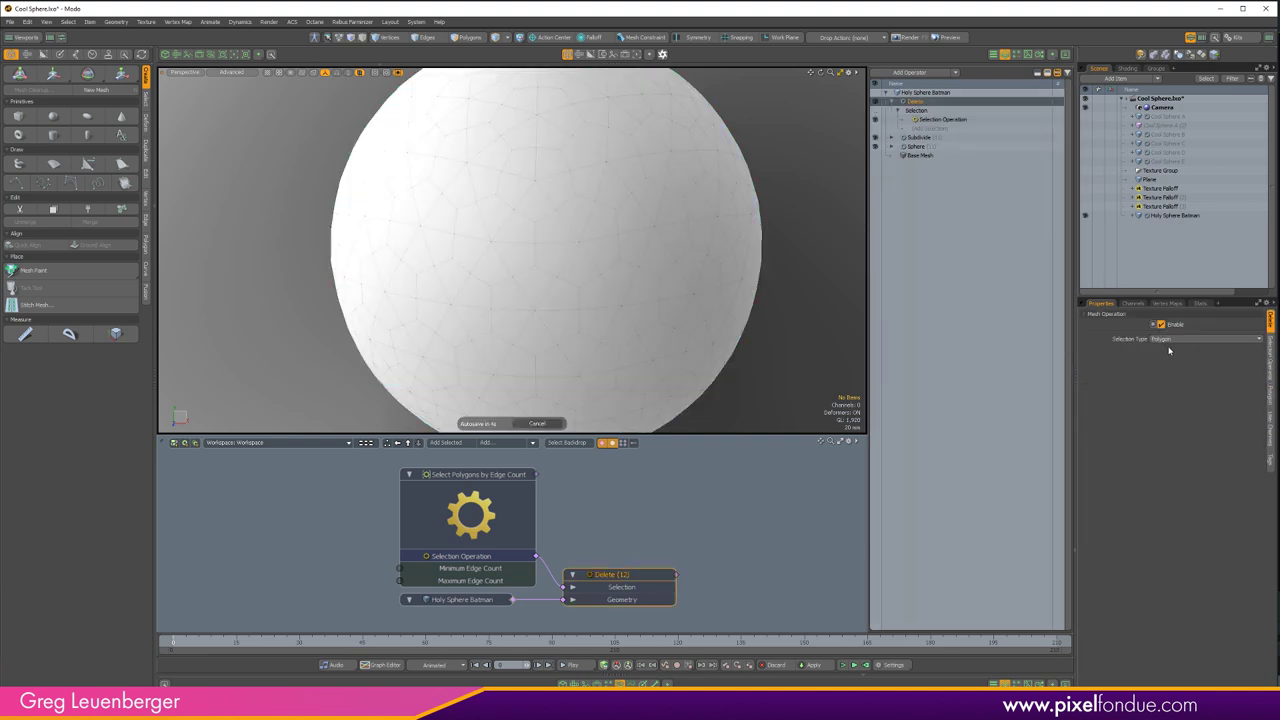
# - Try a Maximum Edge Count of 4 on the Select Polygons by Edge Count assembly, and restore it to 3
pyautogui.click(484, 476)
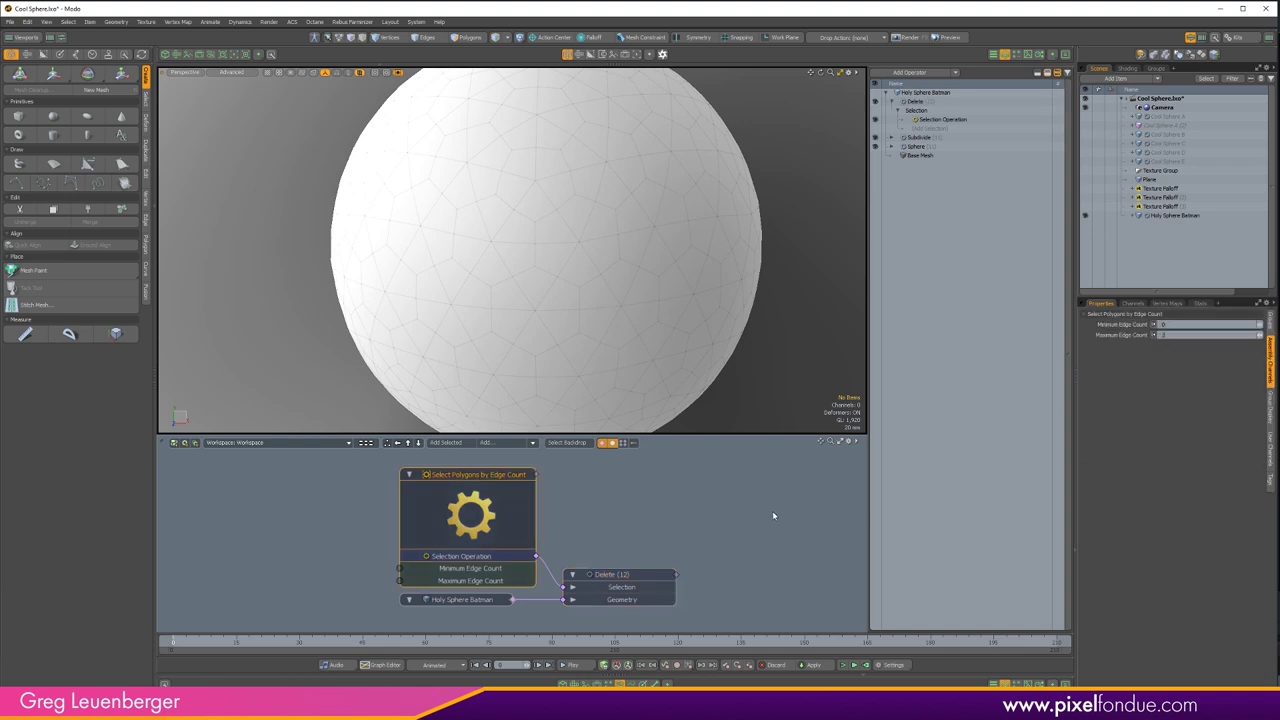
pyautogui.press('1')
pyautogui.press('2')
pyautogui.write('4')
pyautogui.press('Return')
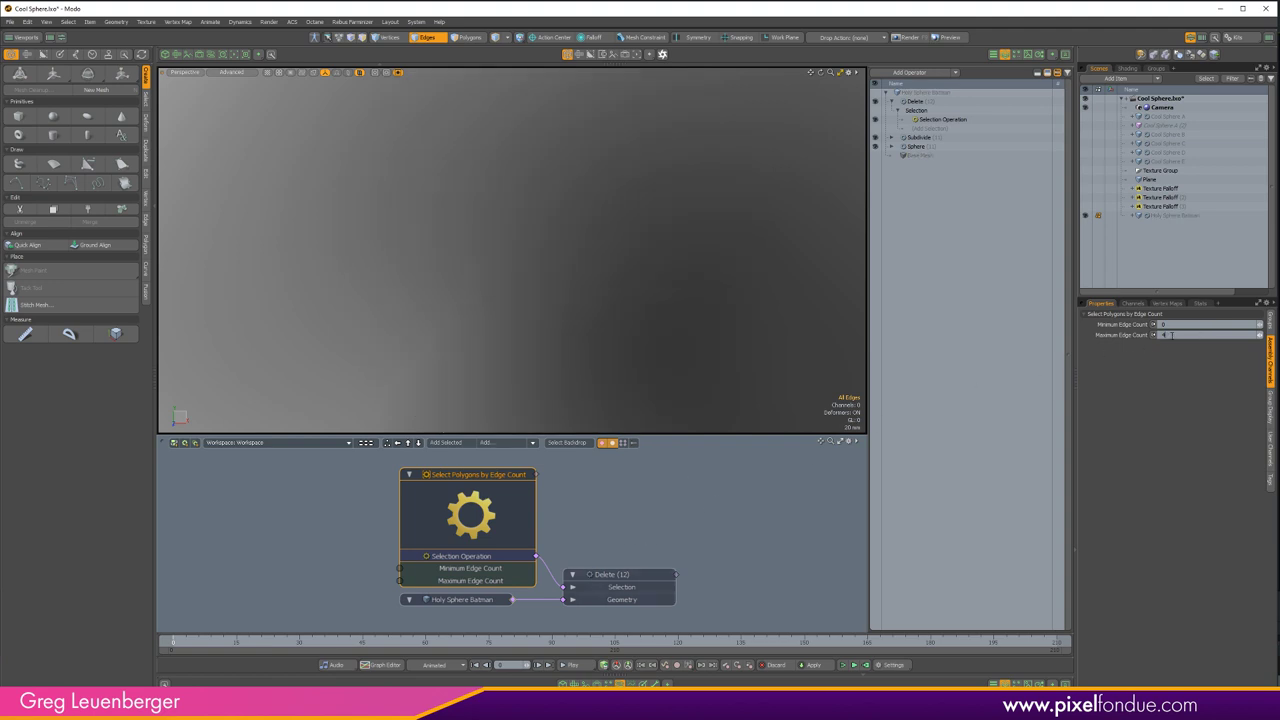
pyautogui.write('3')
pyautogui.press('Return')
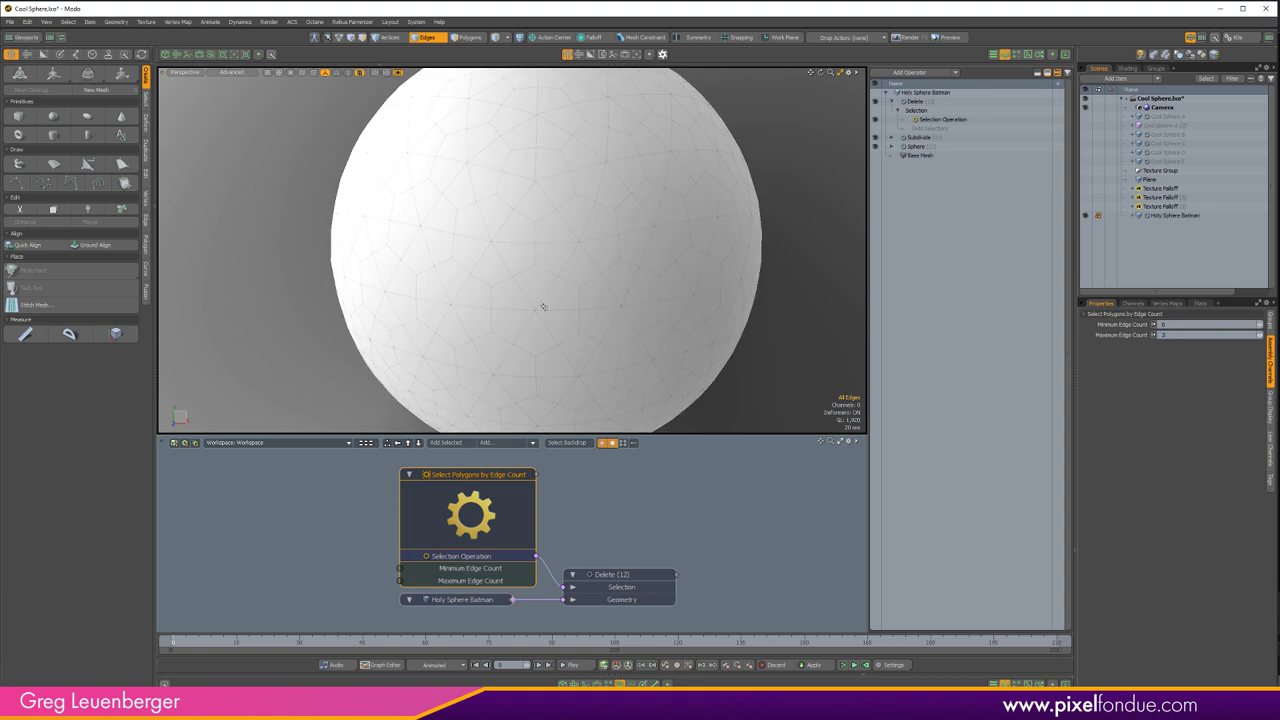
# - Select the polygons that meet at the vertex in the lower middle of the sphere, forming a hexagonal cell
pyautogui.click(538, 316)
pyautogui.moveTo(548, 319); pyautogui.dragTo(537, 329)
pyautogui.press('3')
# - Inside the Select Polygons by Edge Count assembly, add a Selection Operator : Vertex node from the selection mesh operations
pyautogui.doubleClick(466, 506)
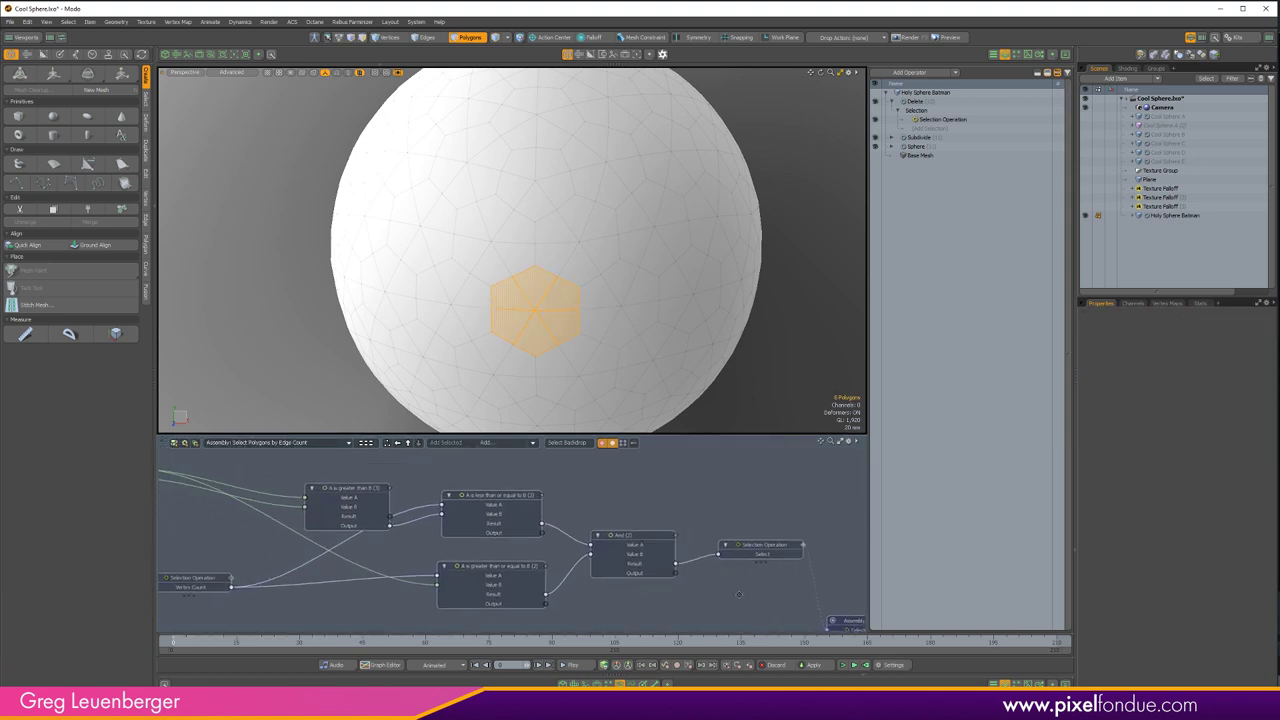
pyautogui.click(500, 446)
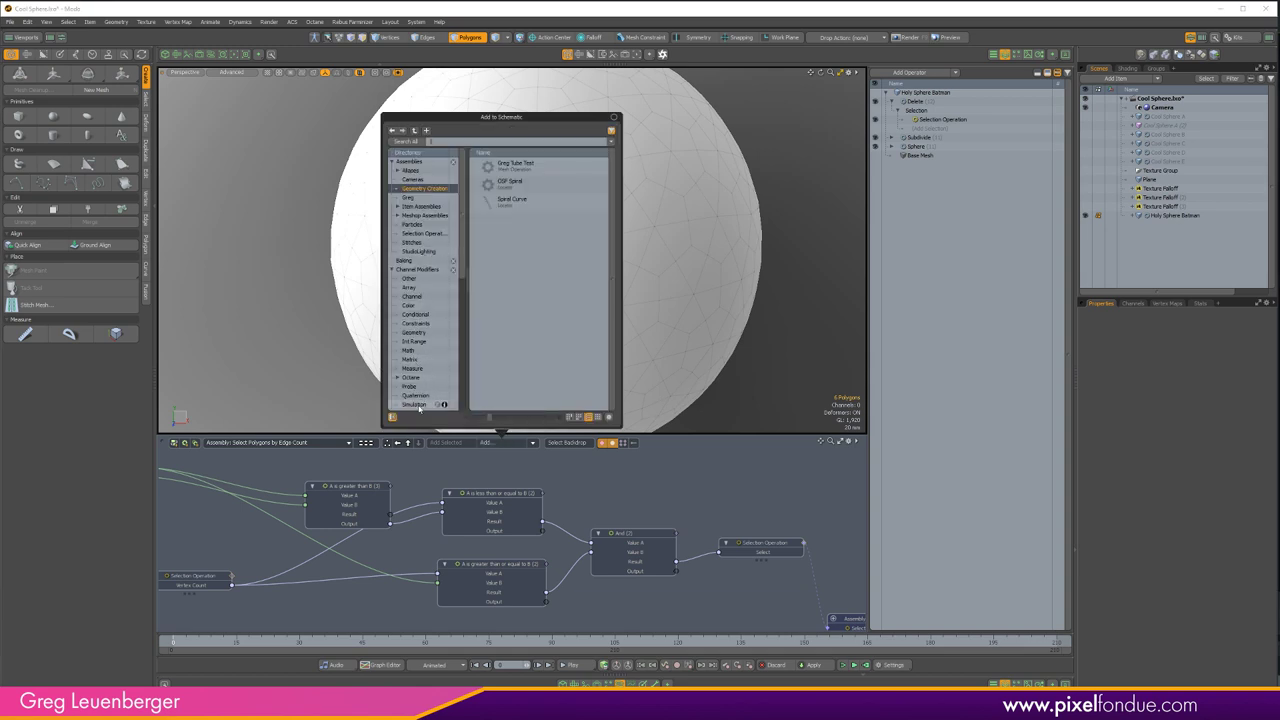
pyautogui.moveTo(463, 274); pyautogui.dragTo(463, 321)
pyautogui.scroll(-6, 463, 322)
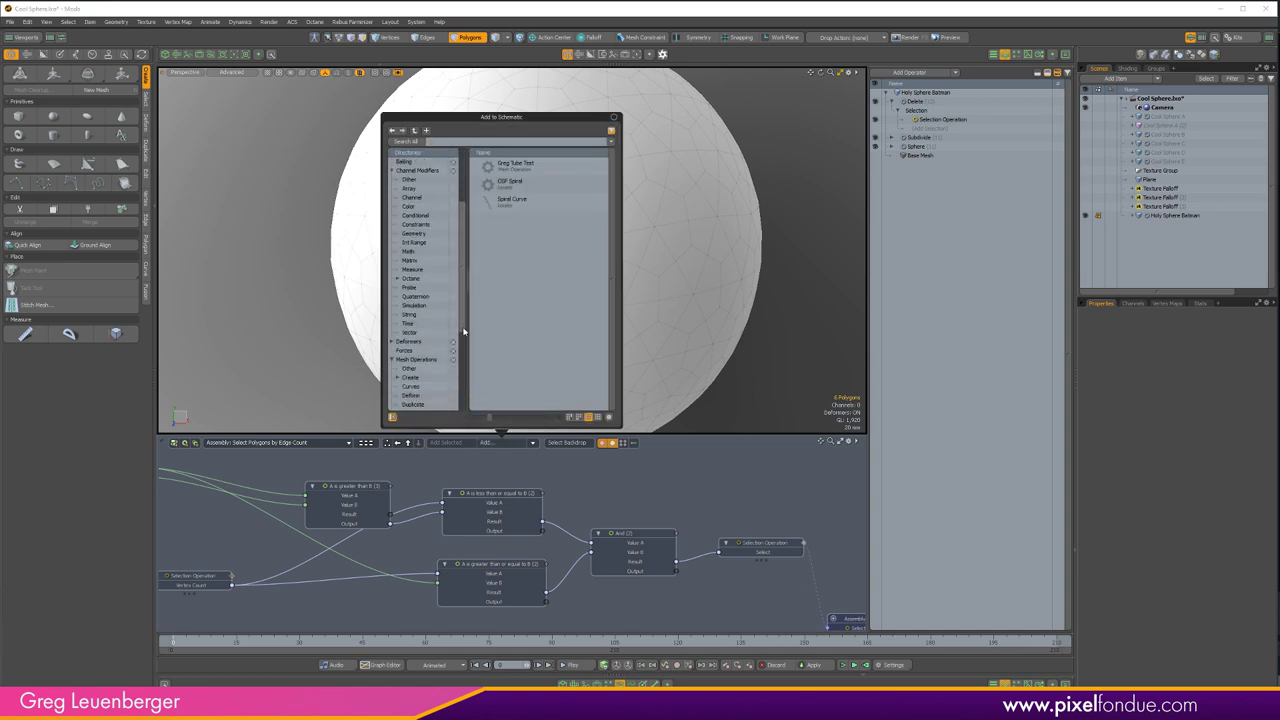
pyautogui.click(415, 314)
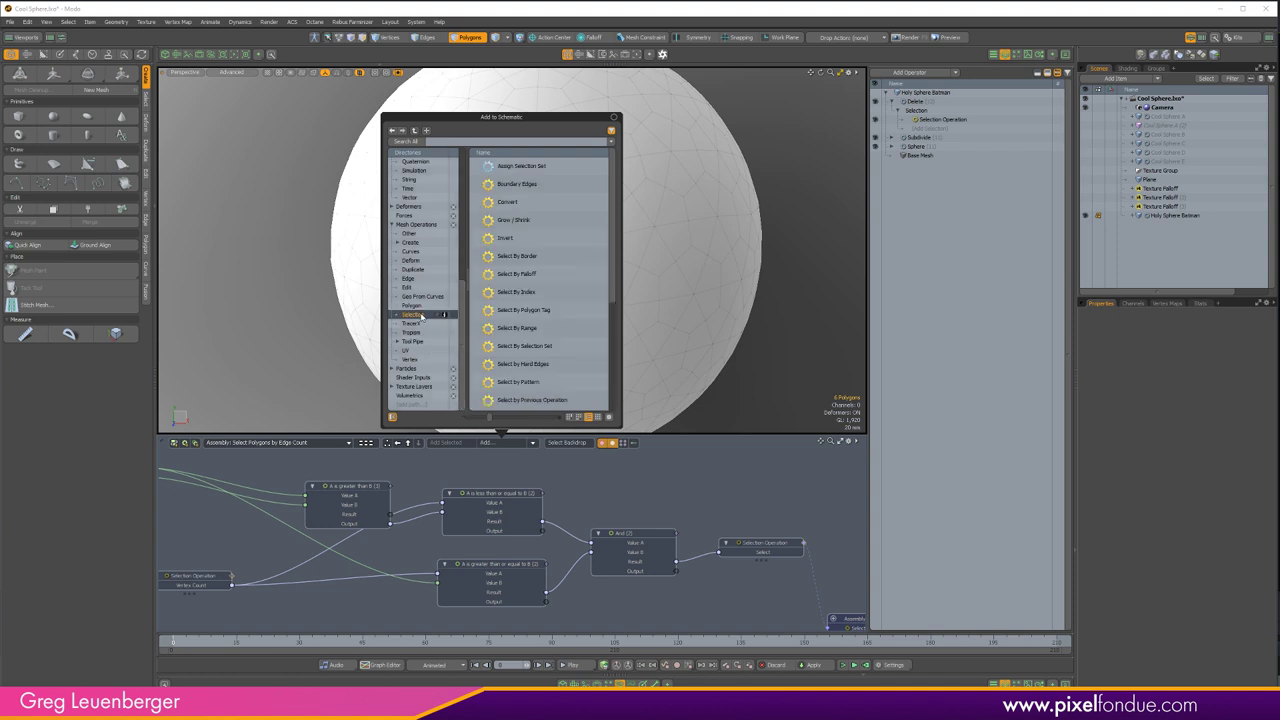
pyautogui.scroll(-1, 613, 358)
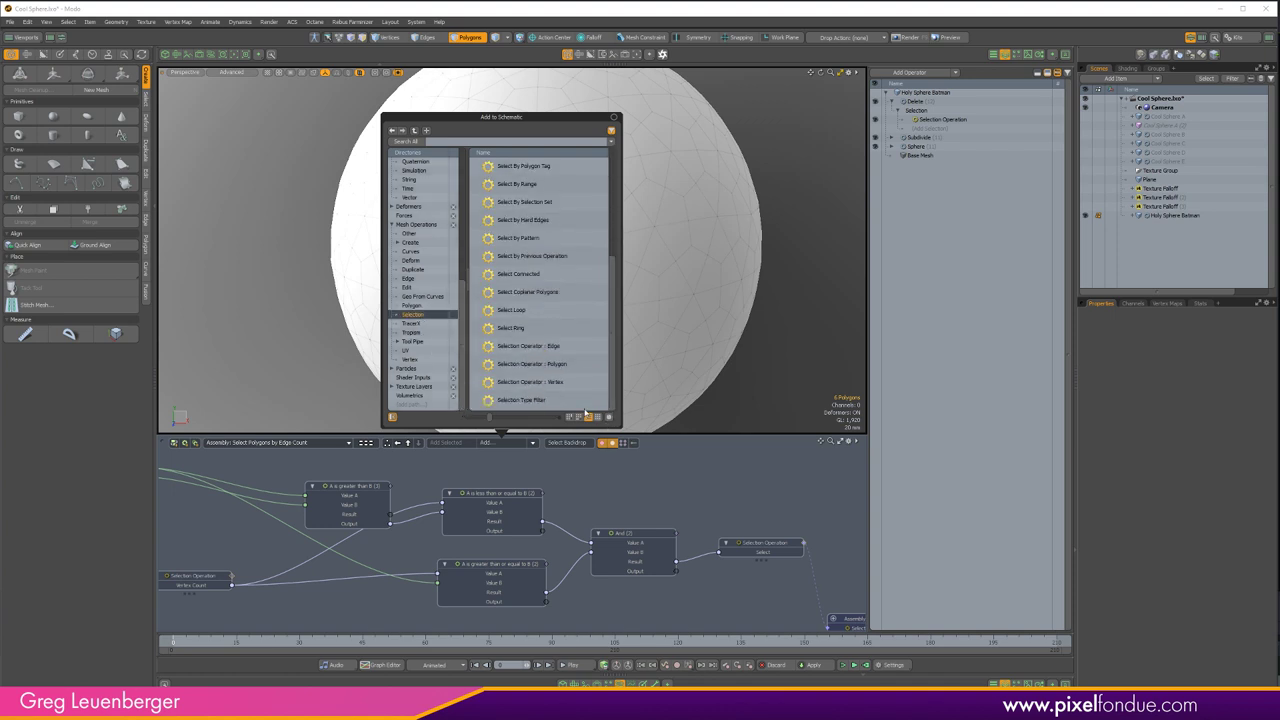
pyautogui.click(540, 384)
pyautogui.doubleClick(537, 384)
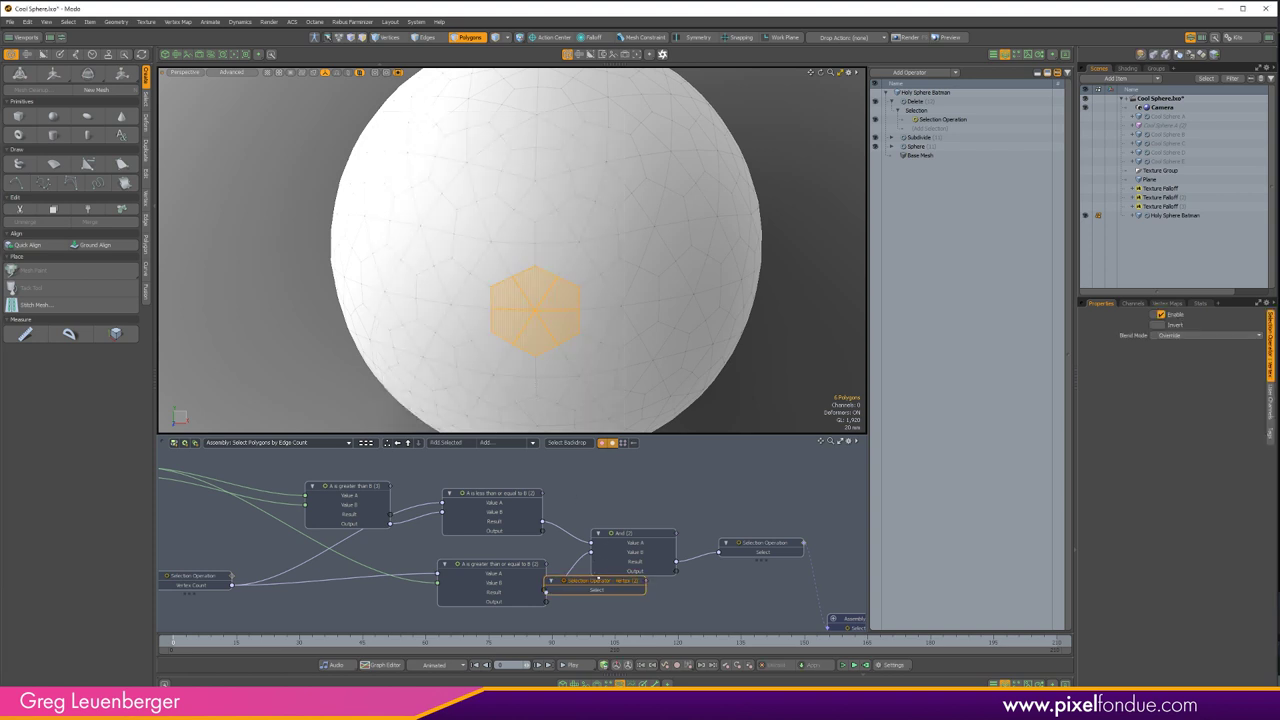
# - Place the vertex selection operator beside the Vertex Count node and expose its Edge Count channel in the schematic
pyautogui.moveTo(576, 590); pyautogui.dragTo(312, 608)
pyautogui.keyDown('alt'); pyautogui.moveTo(312, 608); pyautogui.dragTo(547, 555); pyautogui.keyUp('alt')
pyautogui.scroll(4, 470, 535)
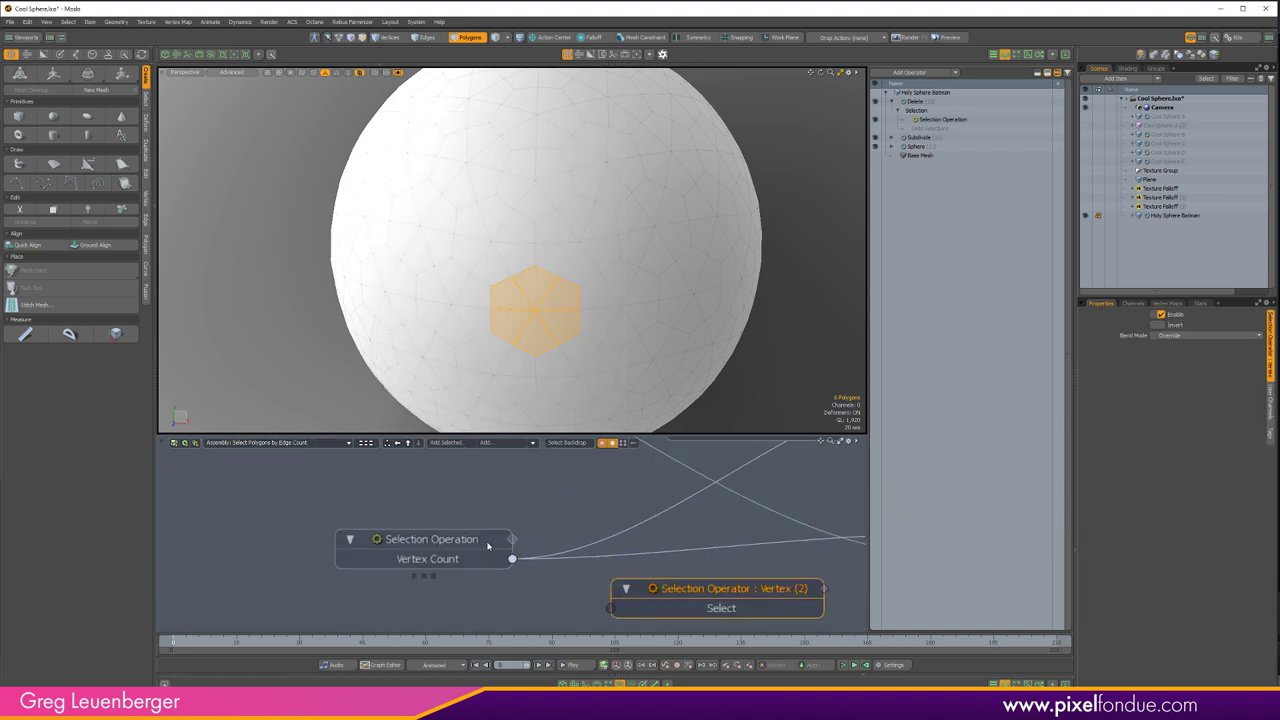
pyautogui.moveTo(703, 590)
pyautogui.mouseDown()
pyautogui.moveTo(628, 574)
pyautogui.moveTo(715, 588)
pyautogui.mouseUp()
pyautogui.click(1133, 303)
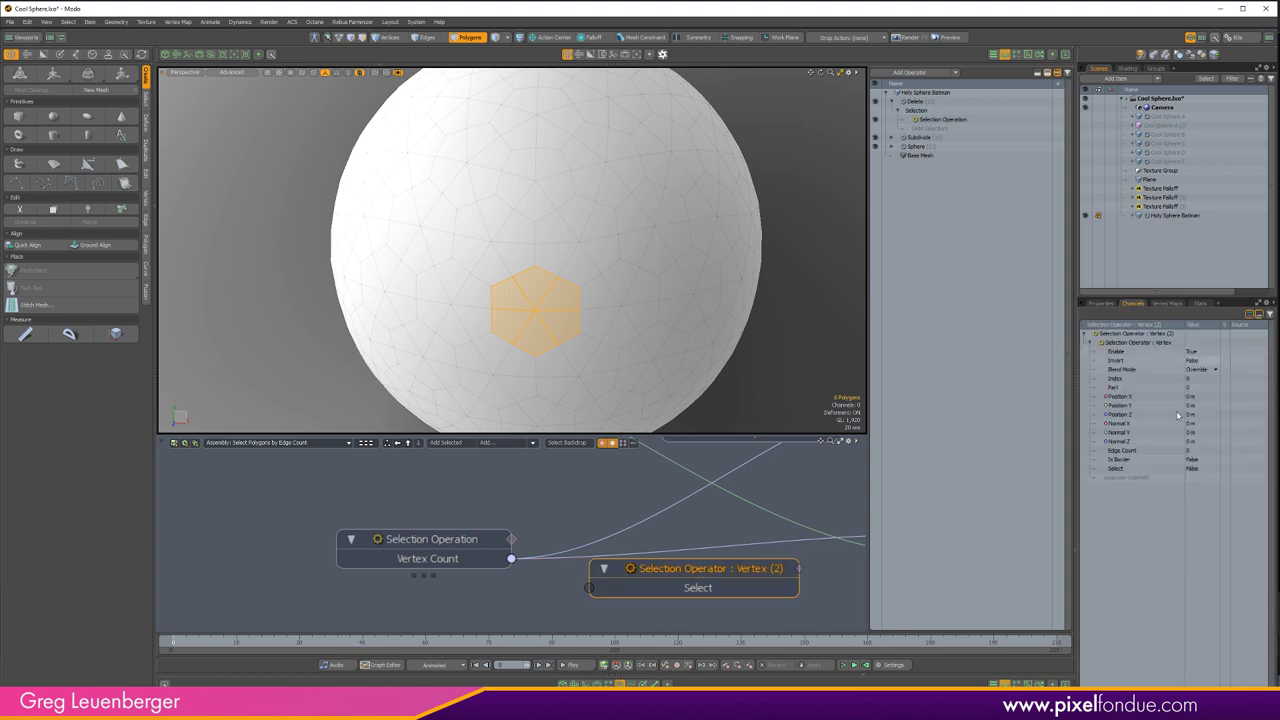
pyautogui.click(1122, 451)
pyautogui.moveTo(1124, 452); pyautogui.dragTo(704, 592)
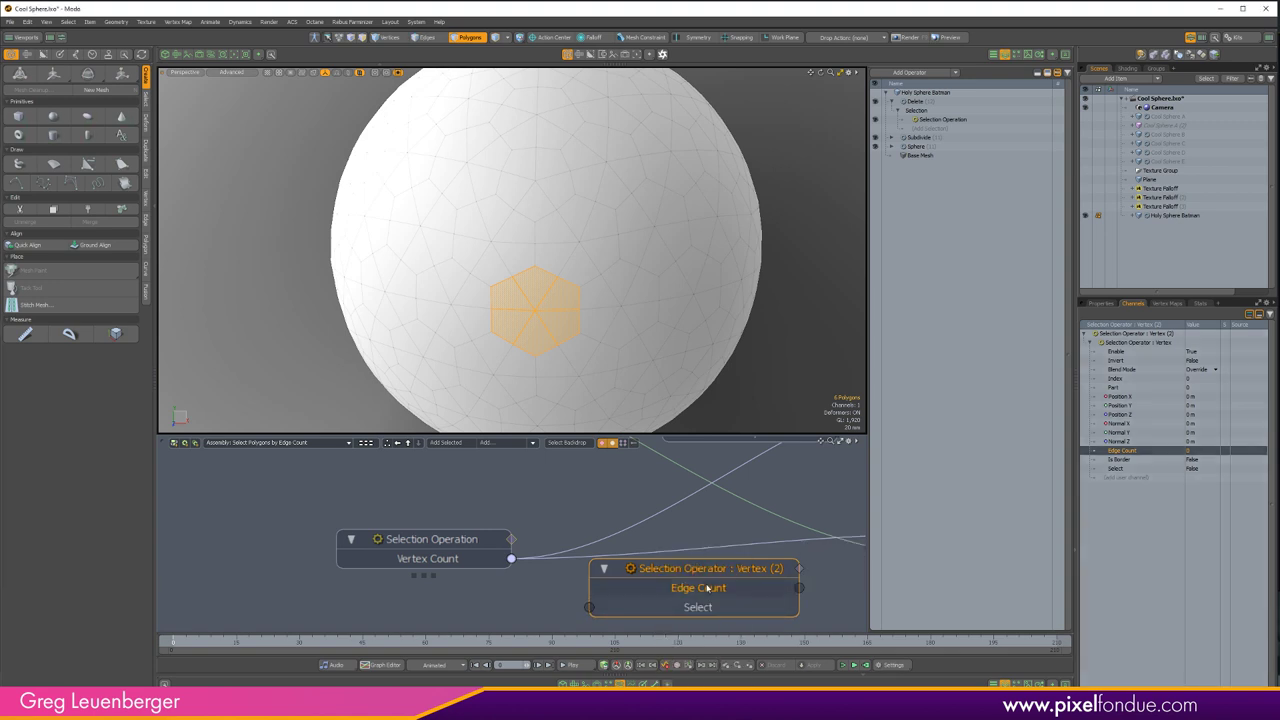
# - Split Edge Count from Select on the vertex operator, placing the Edge Count node just below the Vertex Count node
pyautogui.rightClick(708, 590)
pyautogui.click(708, 588)
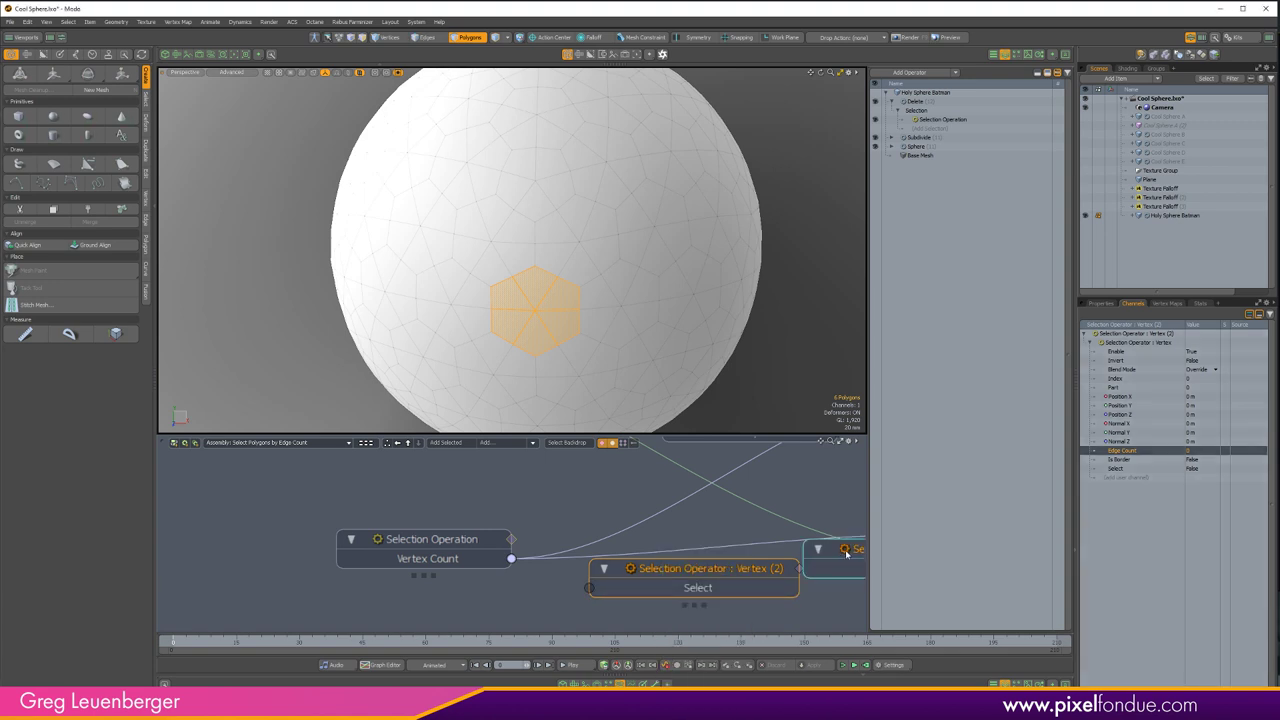
pyautogui.moveTo(616, 608); pyautogui.dragTo(366, 608)
pyautogui.keyDown('alt'); pyautogui.moveTo(428, 551); pyautogui.dragTo(392, 553); pyautogui.keyUp('alt')
pyautogui.scroll(-5, 465, 536)
pyautogui.keyDown('alt'); pyautogui.moveTo(558, 535); pyautogui.dragTo(858, 581); pyautogui.keyUp('alt')
pyautogui.keyDown('alt'); pyautogui.moveTo(858, 581); pyautogui.dragTo(930, 571); pyautogui.keyUp('alt')
pyautogui.scroll(4, 726, 582)
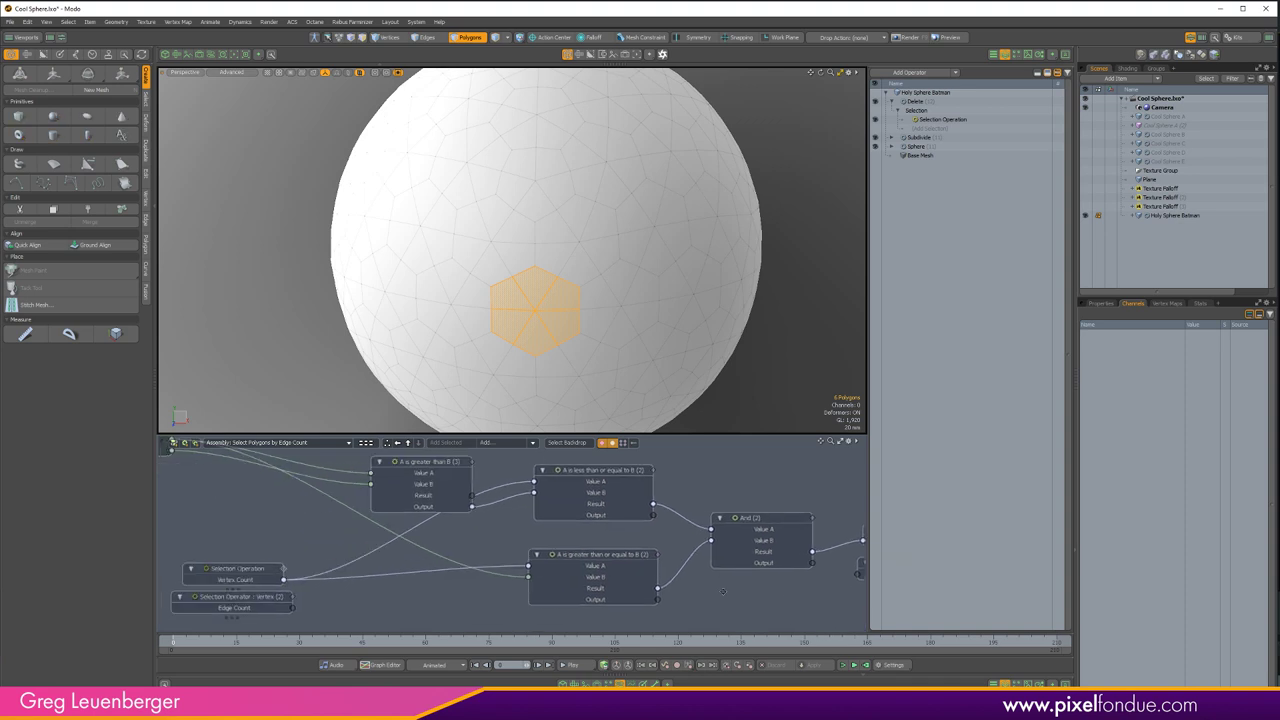
# - Feed the vertex operator's Edge Count into both comparison nodes instead of Vertex Count, and move the A is greater than B node up
pyautogui.keyDown('alt'); pyautogui.moveTo(328, 592); pyautogui.dragTo(488, 596); pyautogui.keyUp('alt')
pyautogui.scroll(4, 488, 596)
pyautogui.scroll(-1, 530, 605)
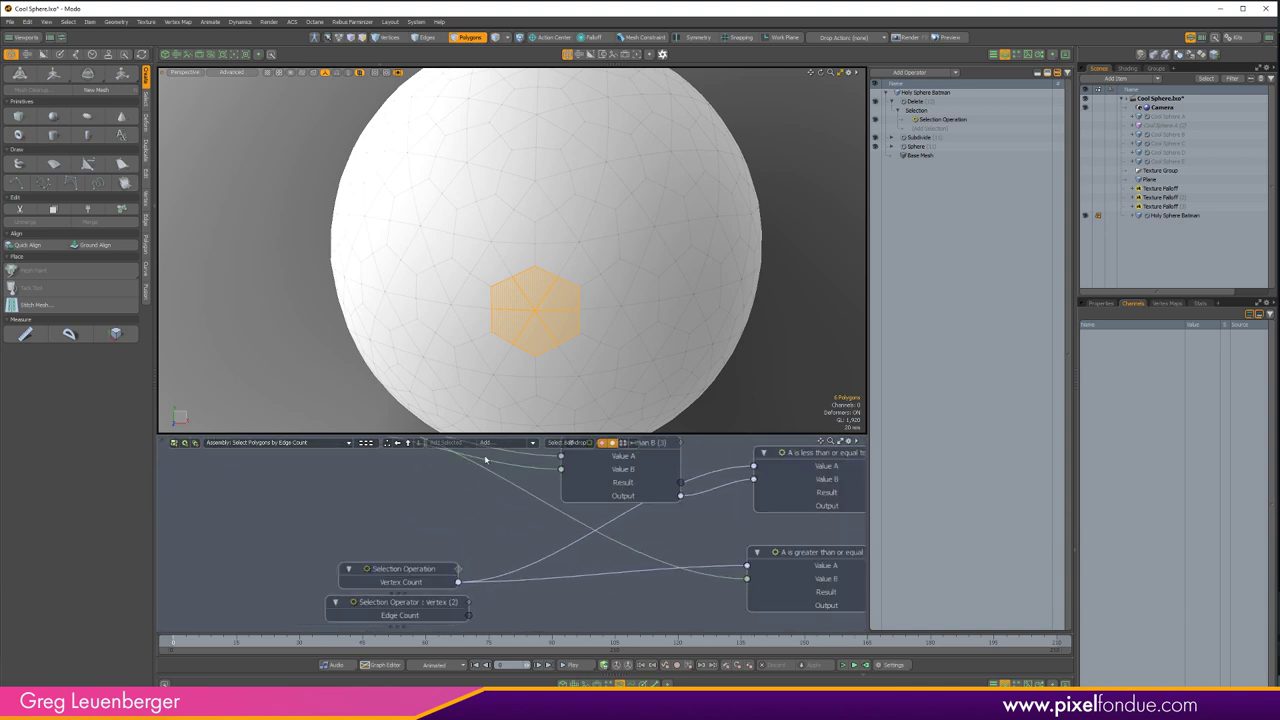
pyautogui.keyDown('alt'); pyautogui.moveTo(498, 608); pyautogui.dragTo(656, 517); pyautogui.keyUp('alt')
pyautogui.scroll(-4, 475, 608)
pyautogui.scroll(2, 475, 608)
pyautogui.moveTo(441, 620); pyautogui.dragTo(693, 592)
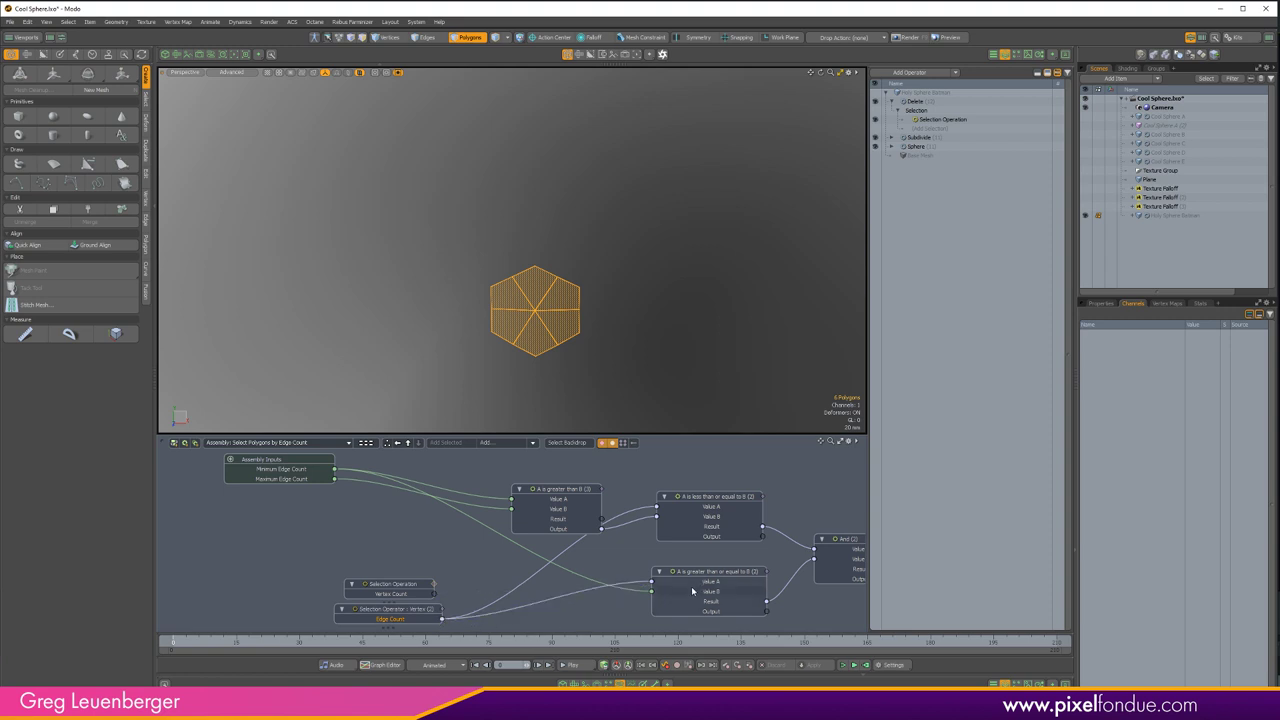
pyautogui.moveTo(573, 496); pyautogui.dragTo(566, 477)
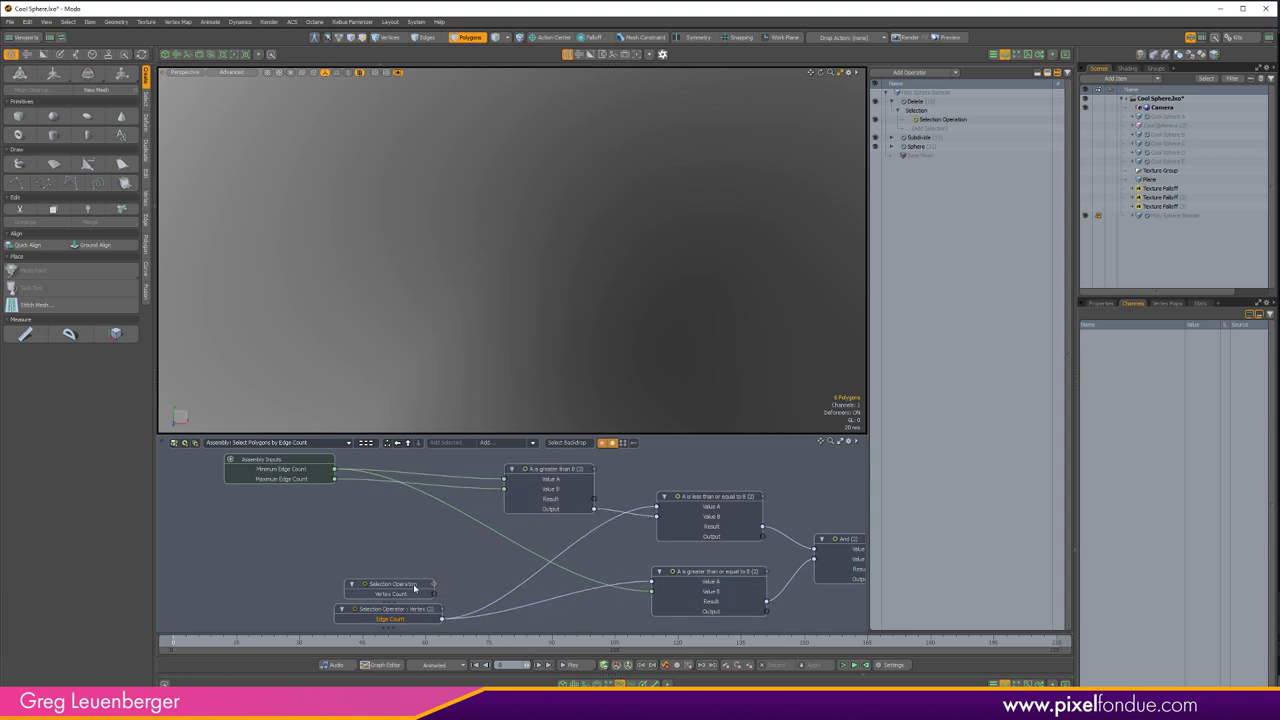
# - Connect the And node's Result to the vertex operator's Select input and delete the old polygon Selection Operation
pyautogui.click(415, 588)
pyautogui.press('a')
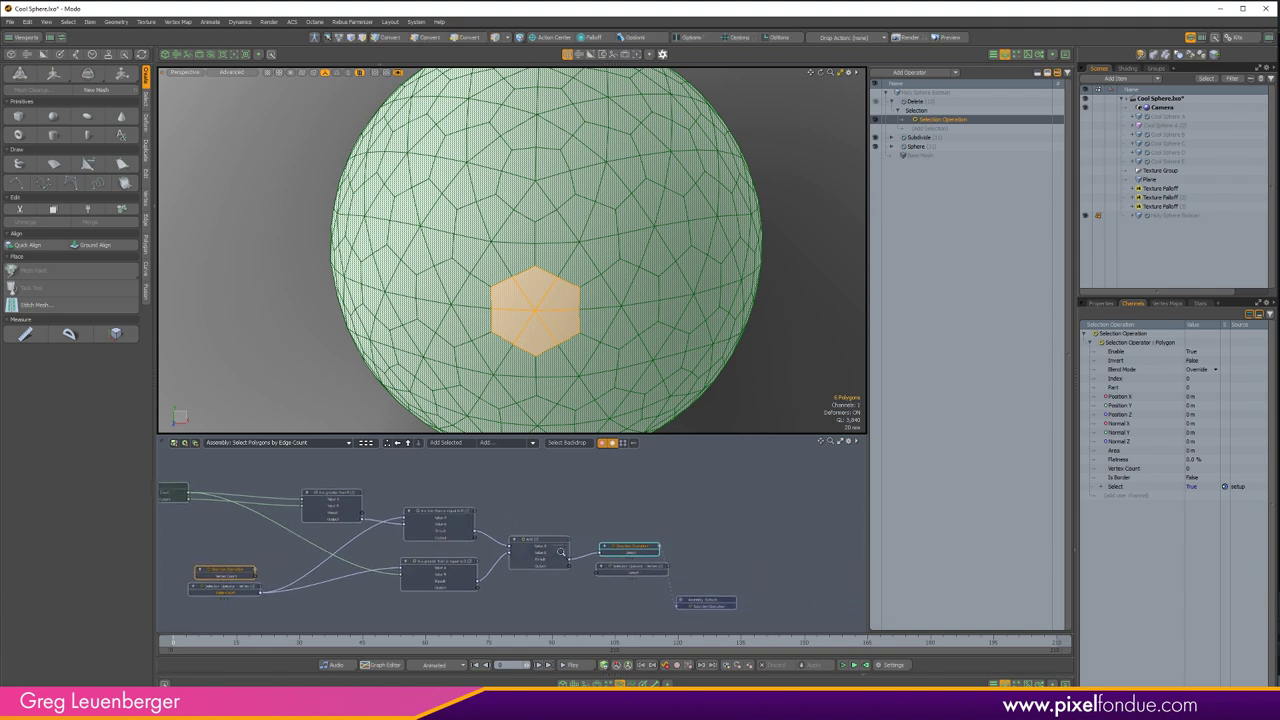
pyautogui.scroll(5, 546, 556)
pyautogui.moveTo(609, 559); pyautogui.dragTo(641, 590)
pyautogui.scroll(-2, 643, 588)
pyautogui.scroll(-2, 642, 588)
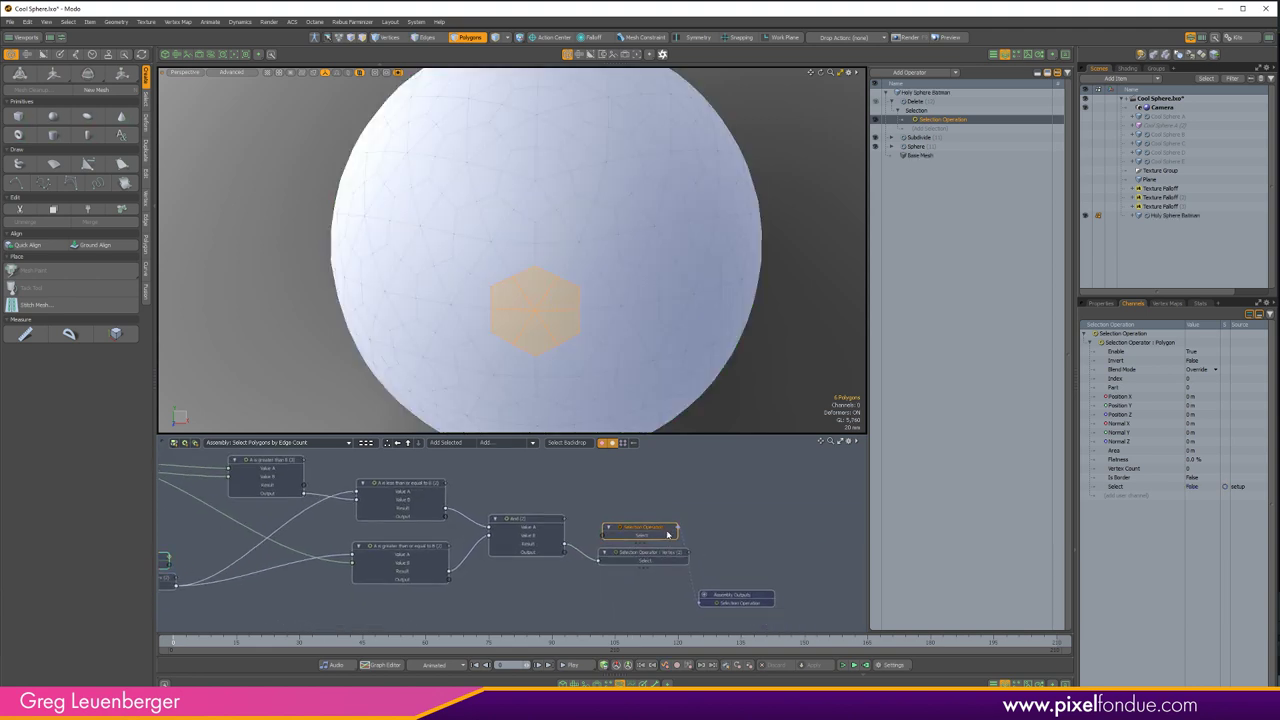
pyautogui.press('Delete')
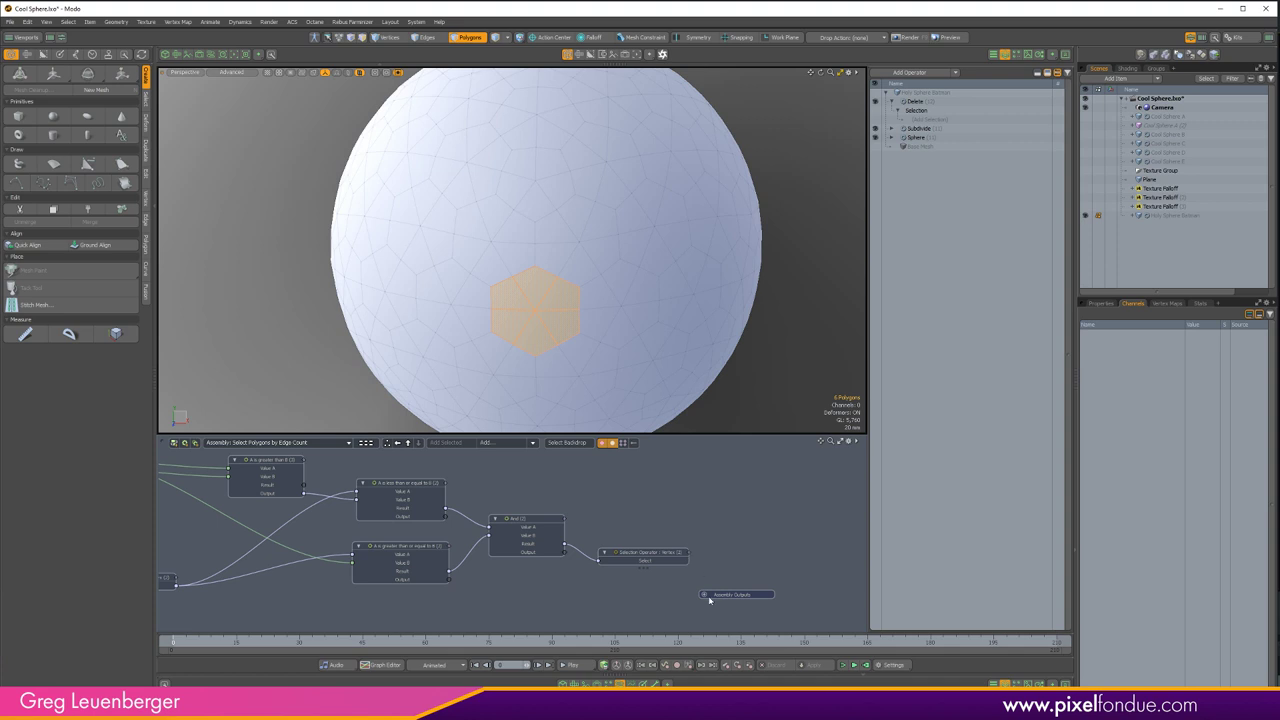
# - Add the Selection Operator : Vertex node to the assembly's outputs
pyautogui.scroll(3, 689, 558)
pyautogui.moveTo(622, 500); pyautogui.dragTo(659, 598)
pyautogui.scroll(-2, 688, 540)
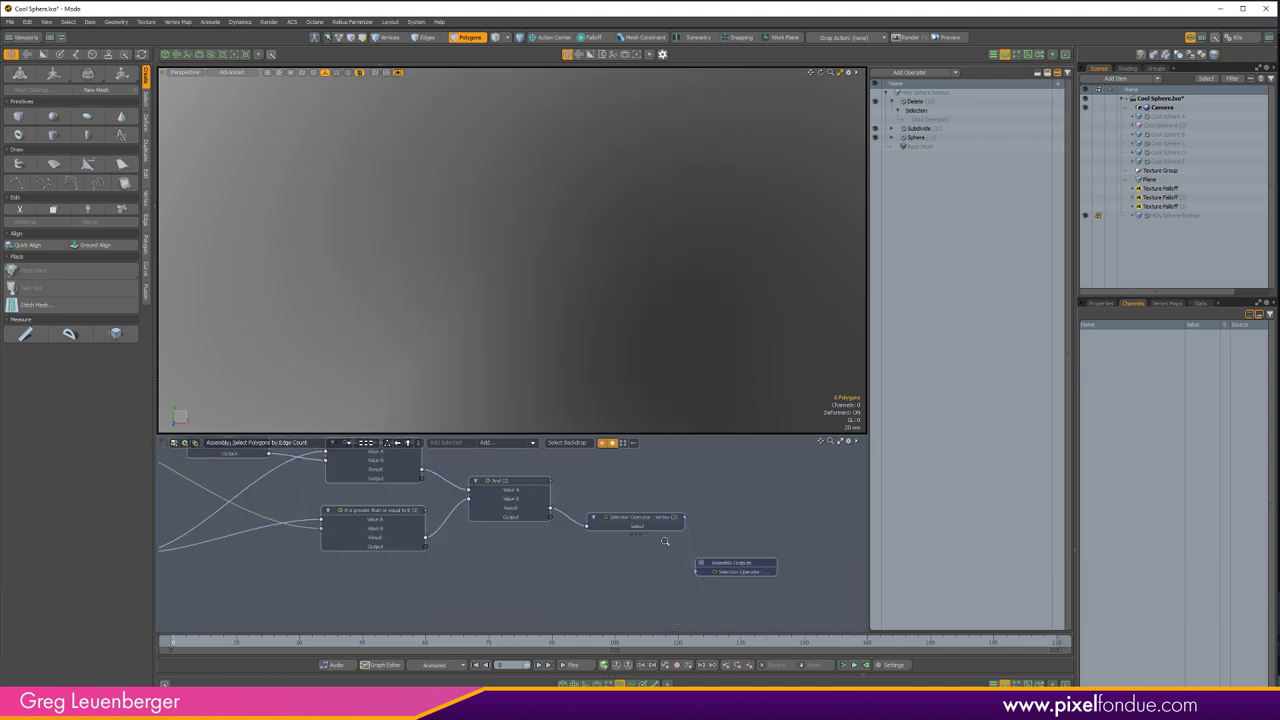
# - Return to the Workspace graph and connect the assembly's Selection Operator : Vertex output to the Delete node's Selection input
pyautogui.scroll(2, 818, 556)
pyautogui.click(820, 558)
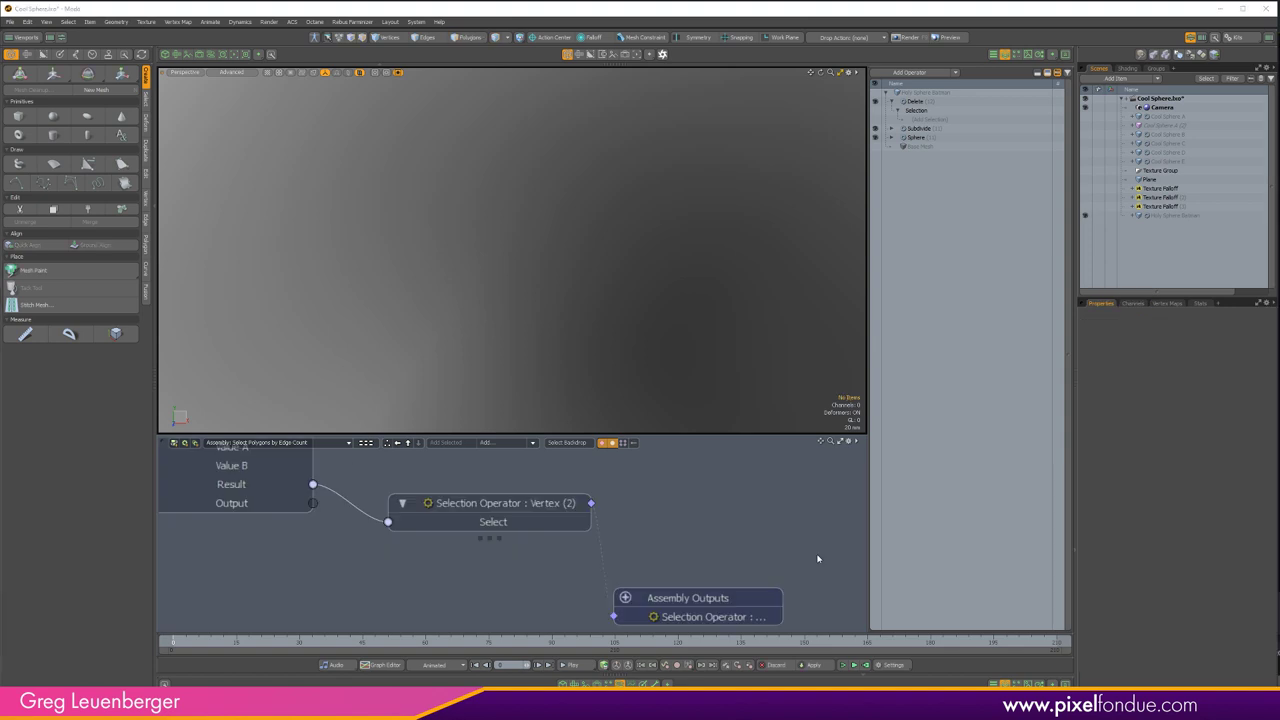
pyautogui.click(406, 442)
pyautogui.click(711, 504)
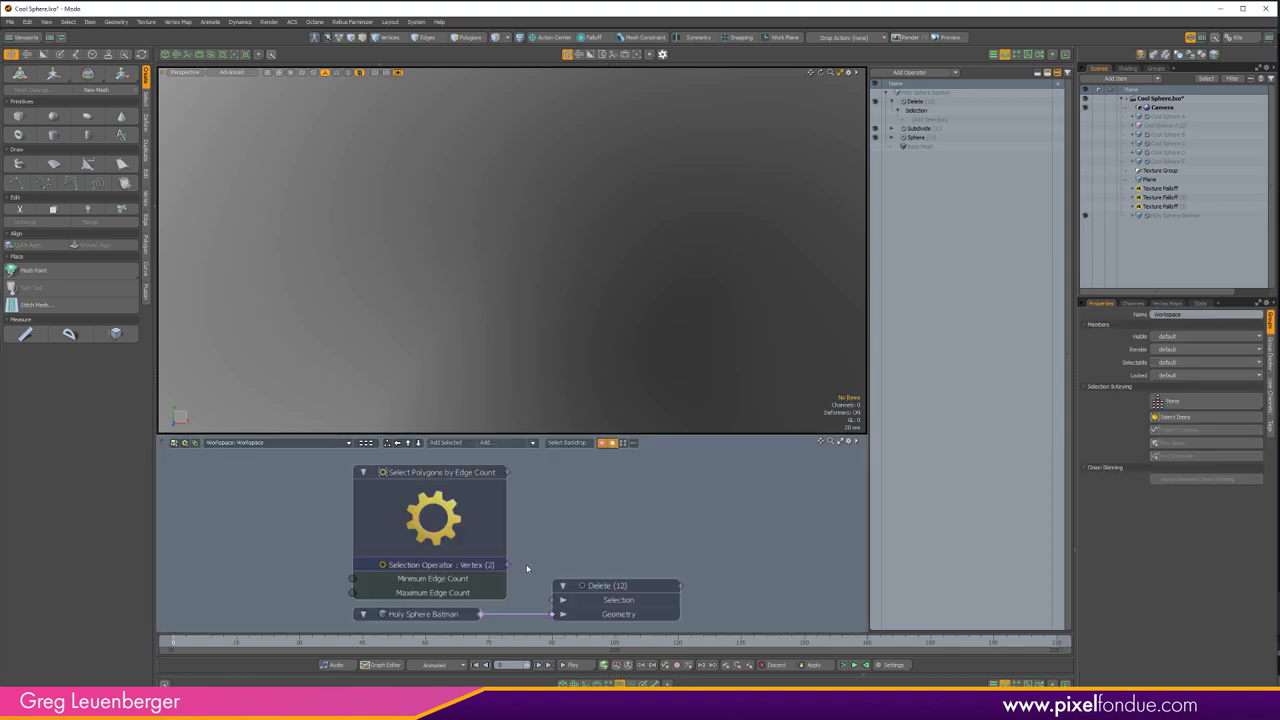
pyautogui.moveTo(515, 568); pyautogui.dragTo(560, 600)
# - Rename the Select Polygons by Edge Count assembly in the Workspace graph as Select Vertices by Edge Count
pyautogui.doubleClick(427, 477)
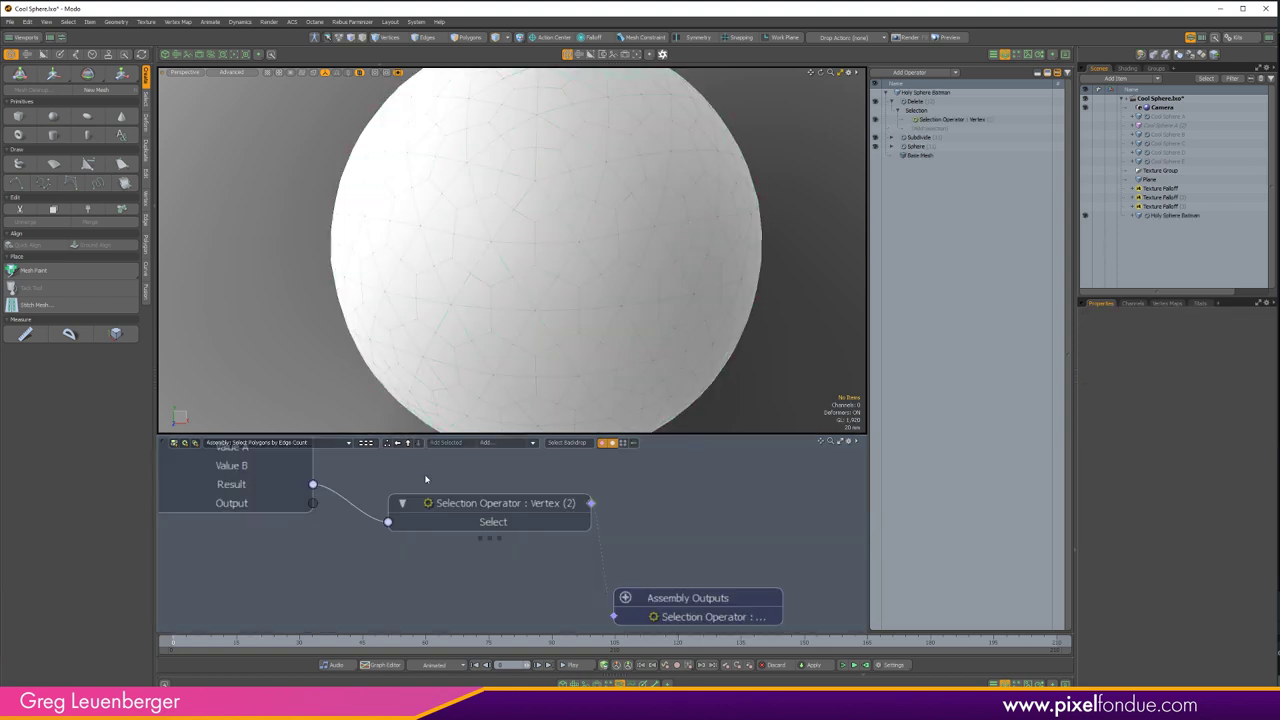
pyautogui.click(408, 443)
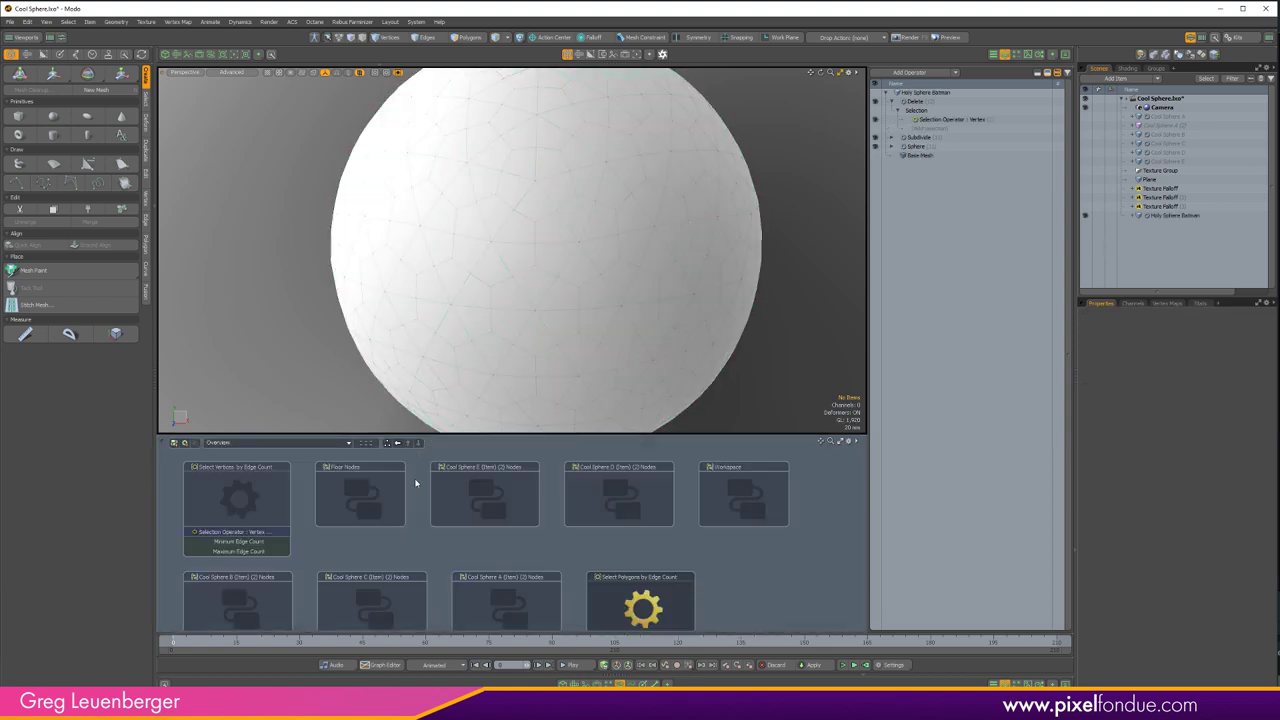
pyautogui.click(713, 521)
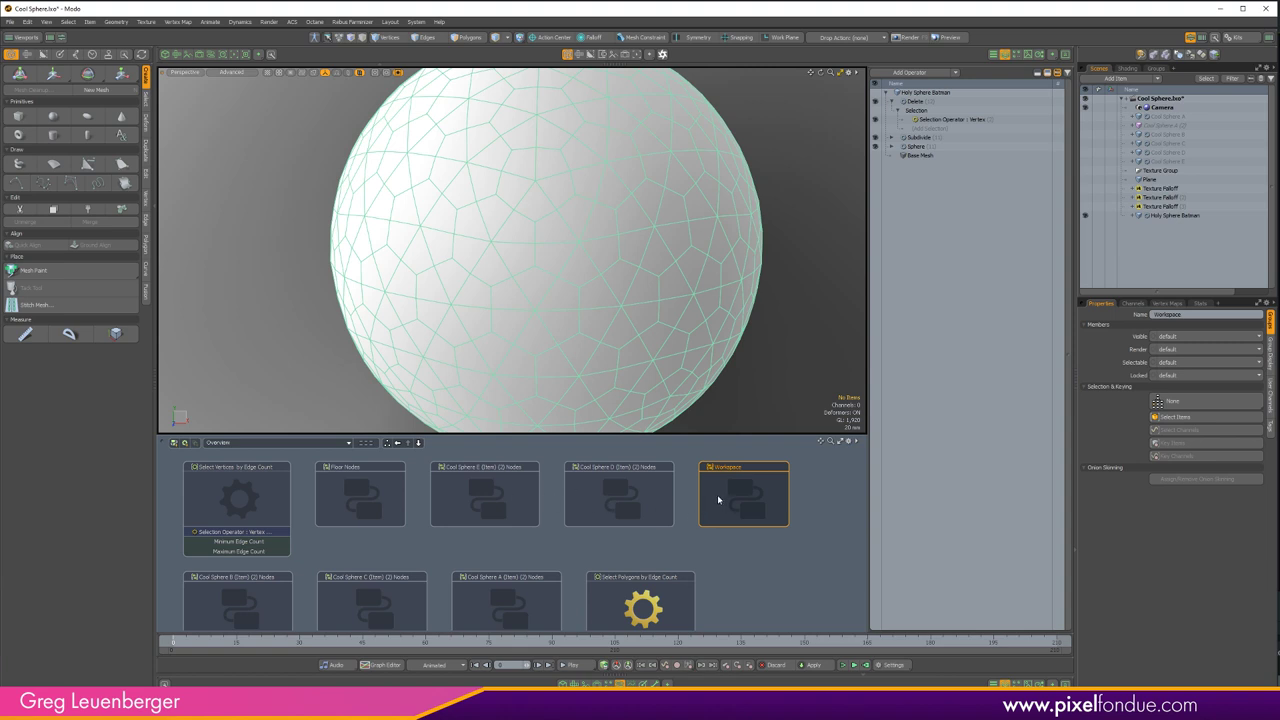
pyautogui.doubleClick(733, 511)
pyautogui.click(434, 474)
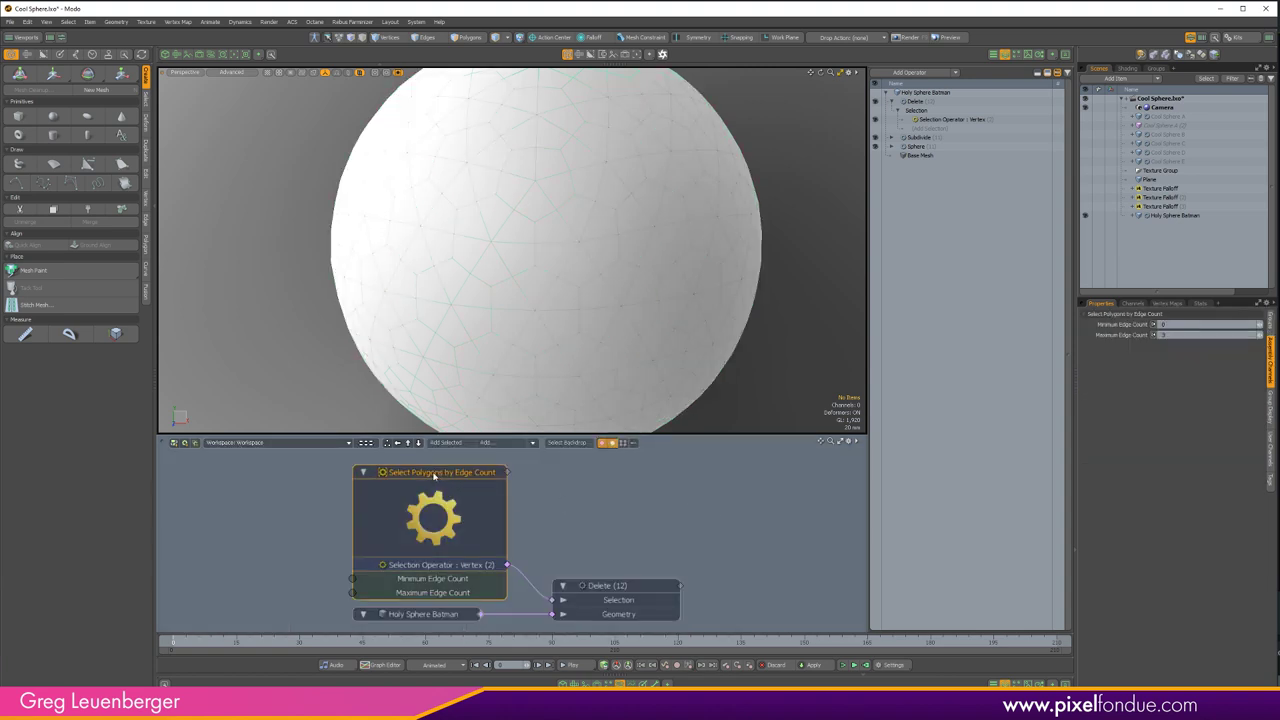
pyautogui.doubleClick(430, 476)
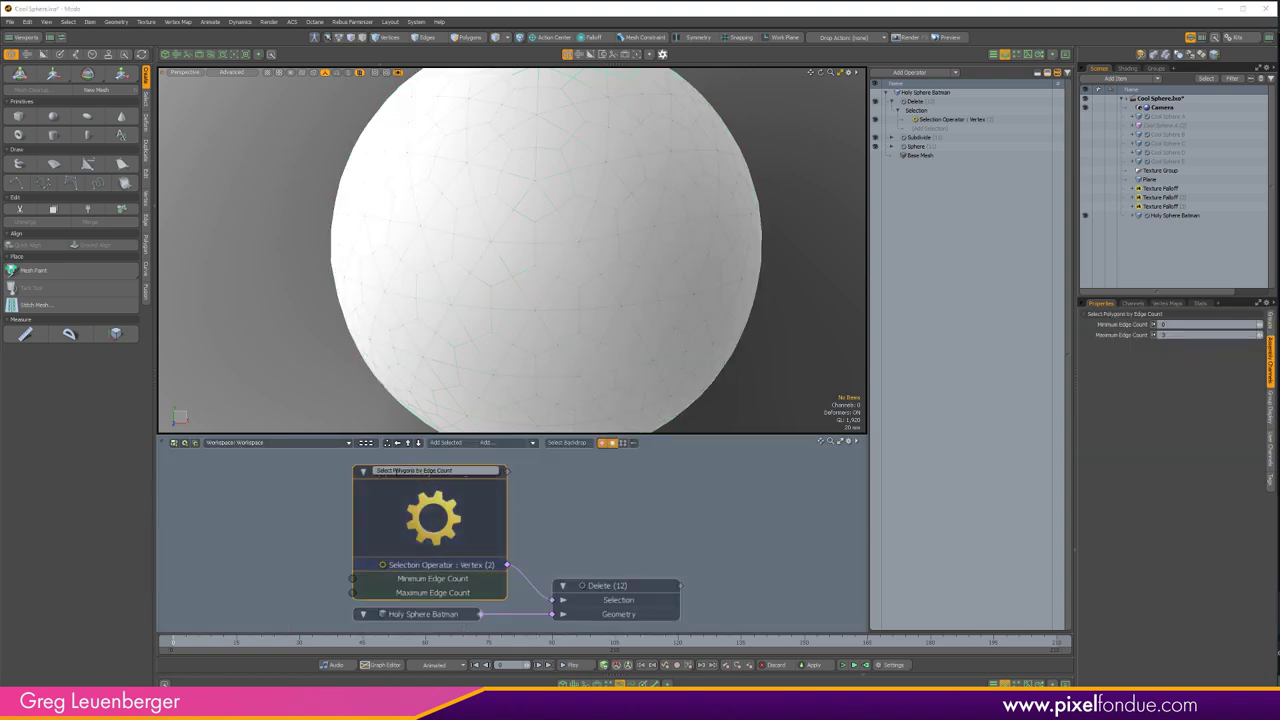
pyautogui.moveTo(409, 471); pyautogui.dragTo(415, 471)
pyautogui.write('Vertices')
pyautogui.press('Return')
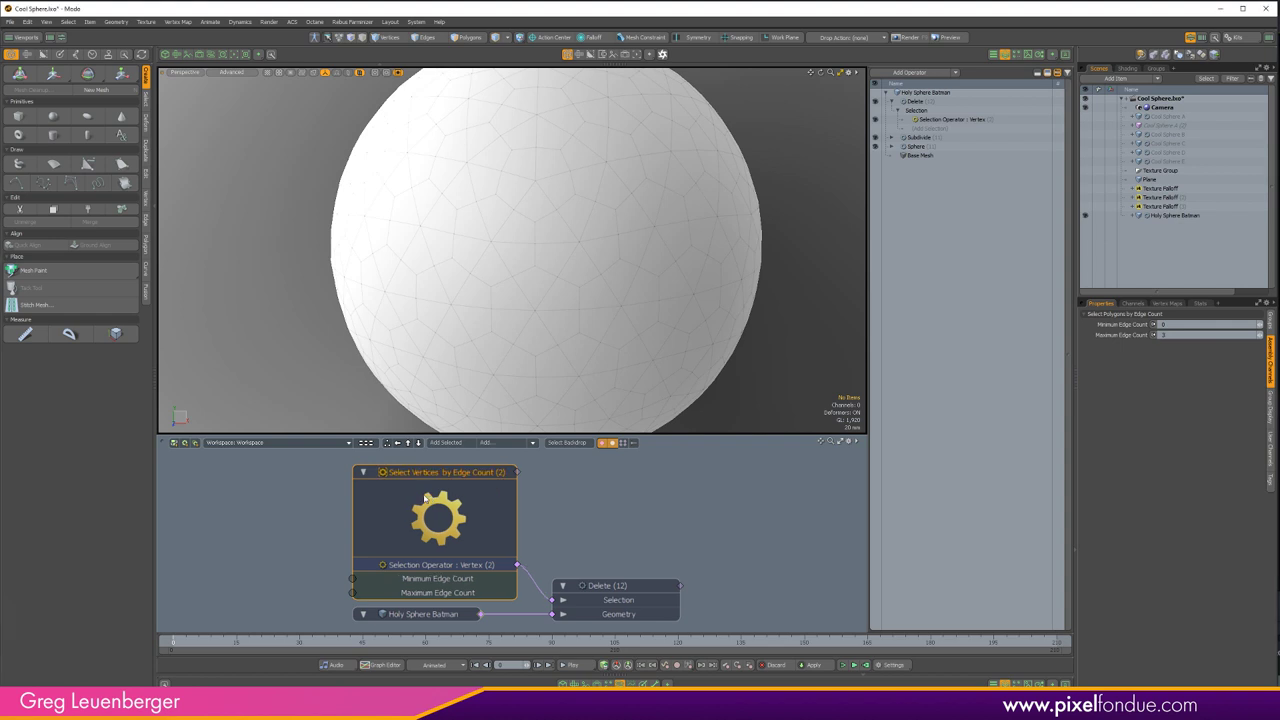
# - Move the Delete node slightly closer to the assembly and set its Selection Type to Vertex
pyautogui.moveTo(627, 588); pyautogui.dragTo(613, 590)
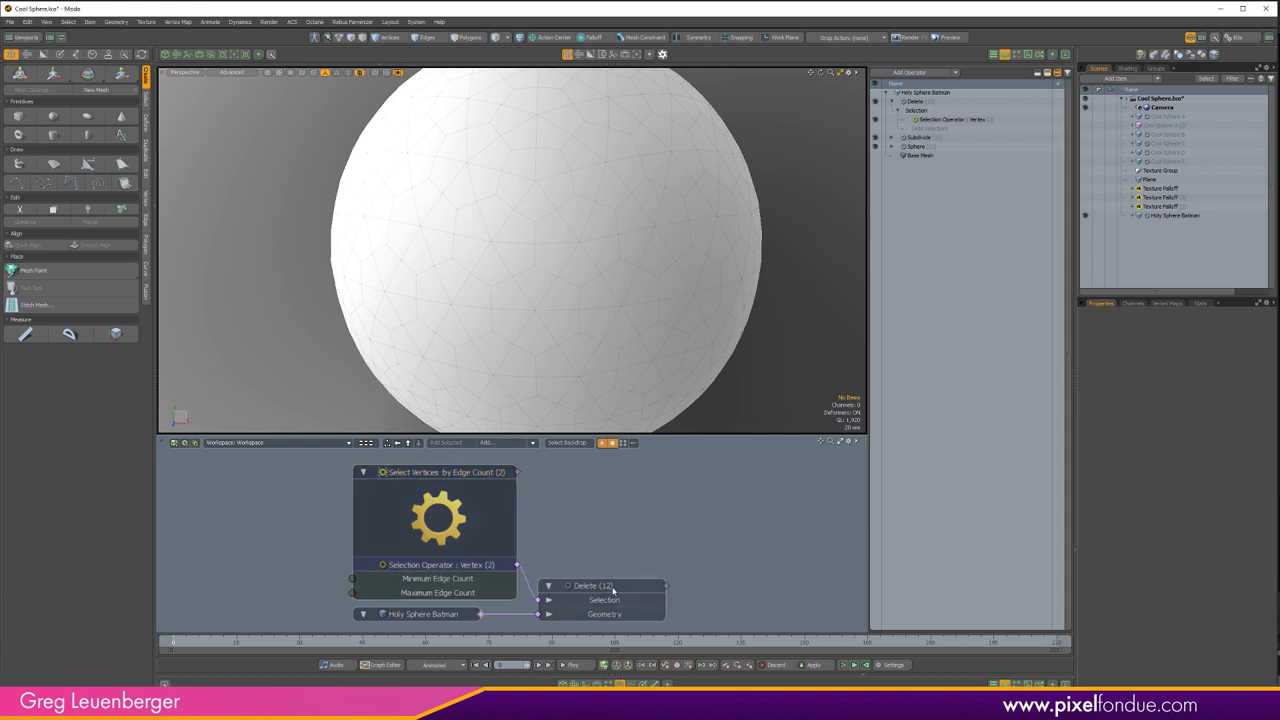
pyautogui.click(609, 591)
pyautogui.click(1167, 339)
pyautogui.click(1165, 323)
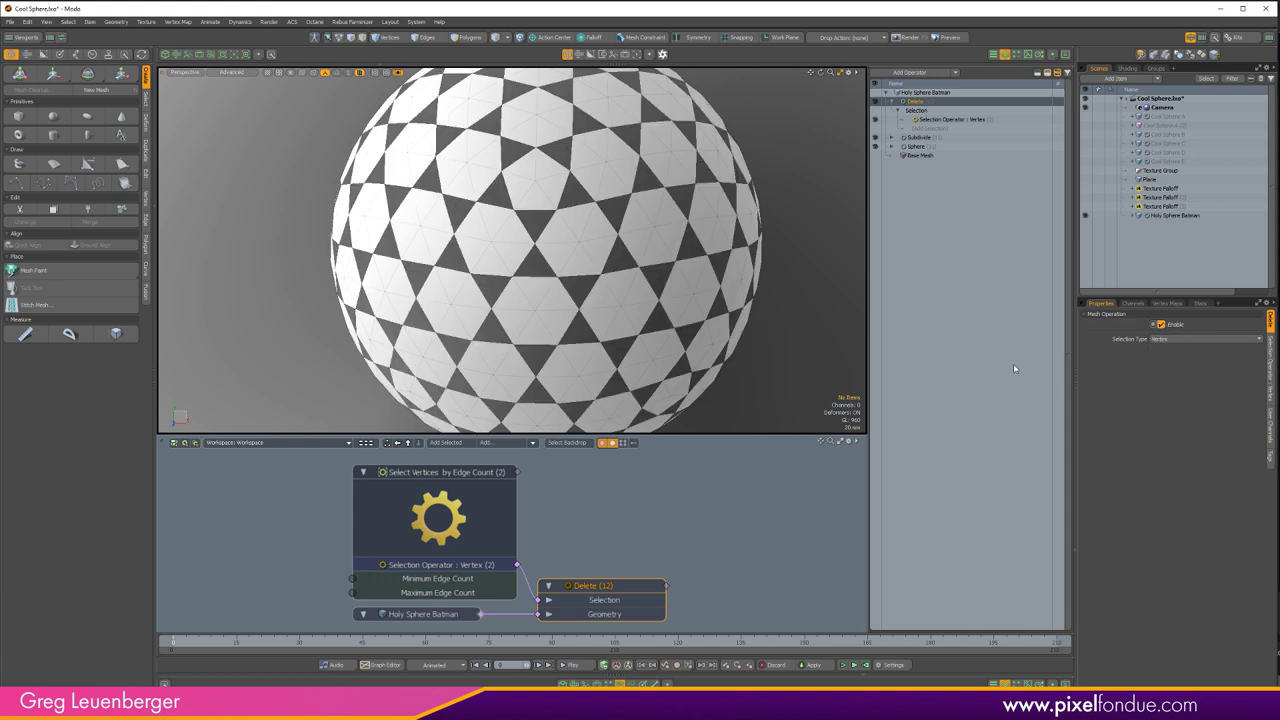
# - Set the vertex selection assembly's Minimum Edge Count to 5 and Maximum Edge Count to 6
pyautogui.click(456, 471)
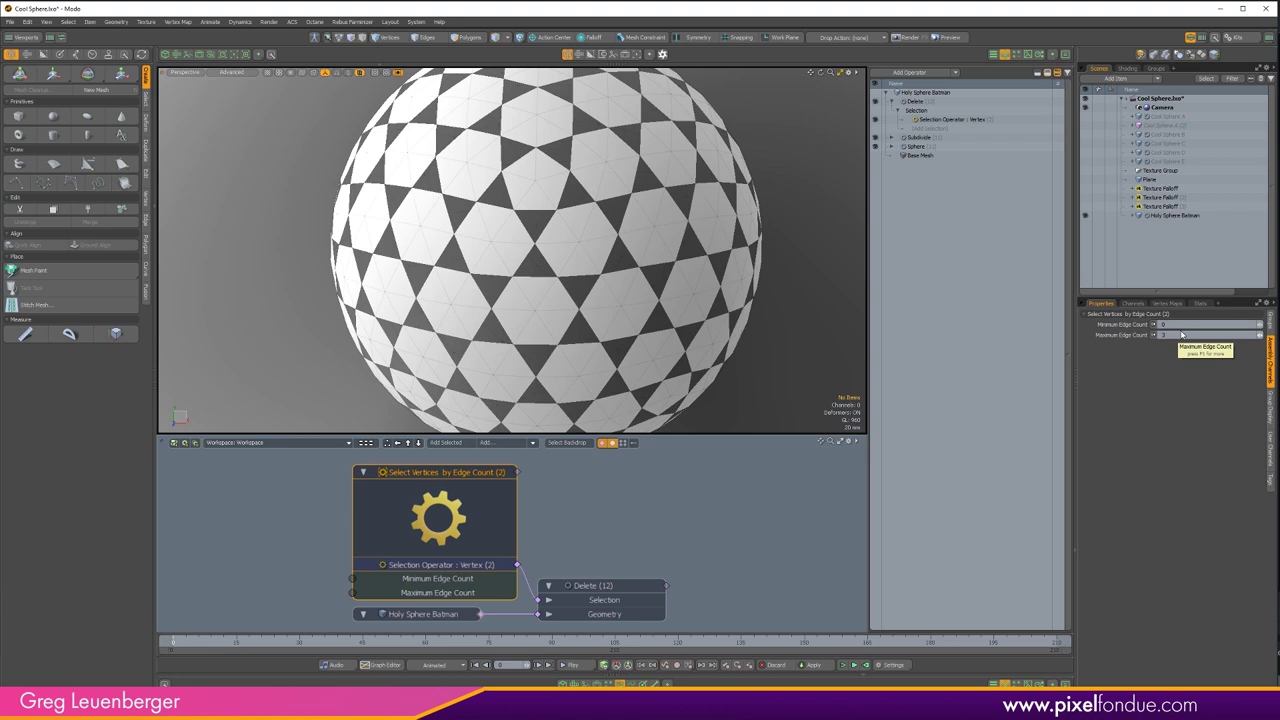
pyautogui.click(1176, 324)
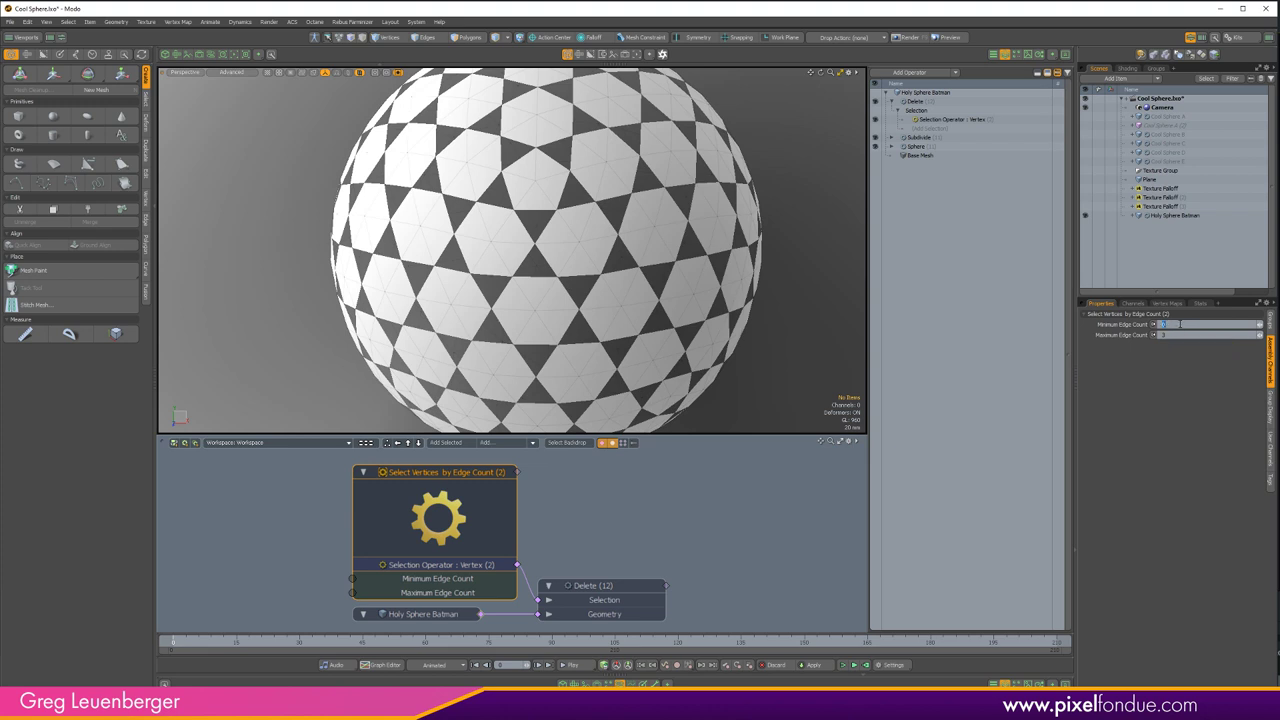
pyautogui.press('Tab')
pyautogui.write('6')
pyautogui.press('Return')
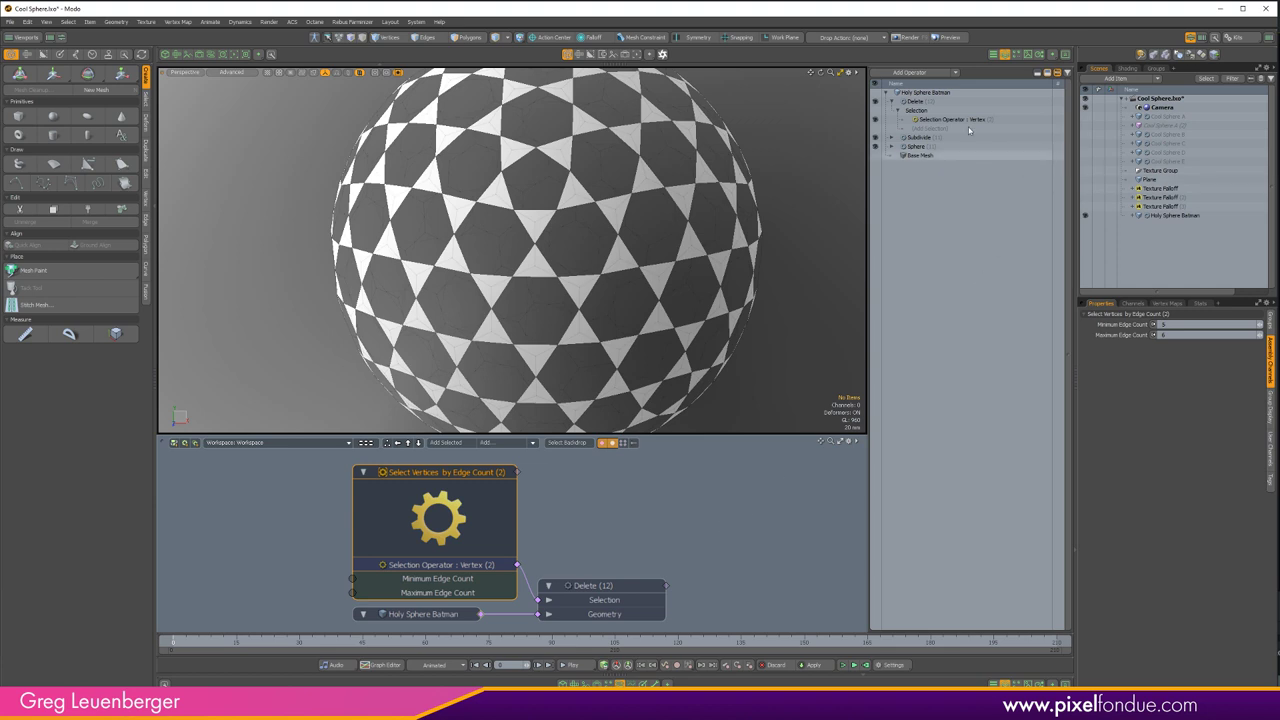
# - Add a Grow / Shrink selection operation above the vertex selection operator under Delete, with Steps set to 1
pyautogui.click(940, 119)
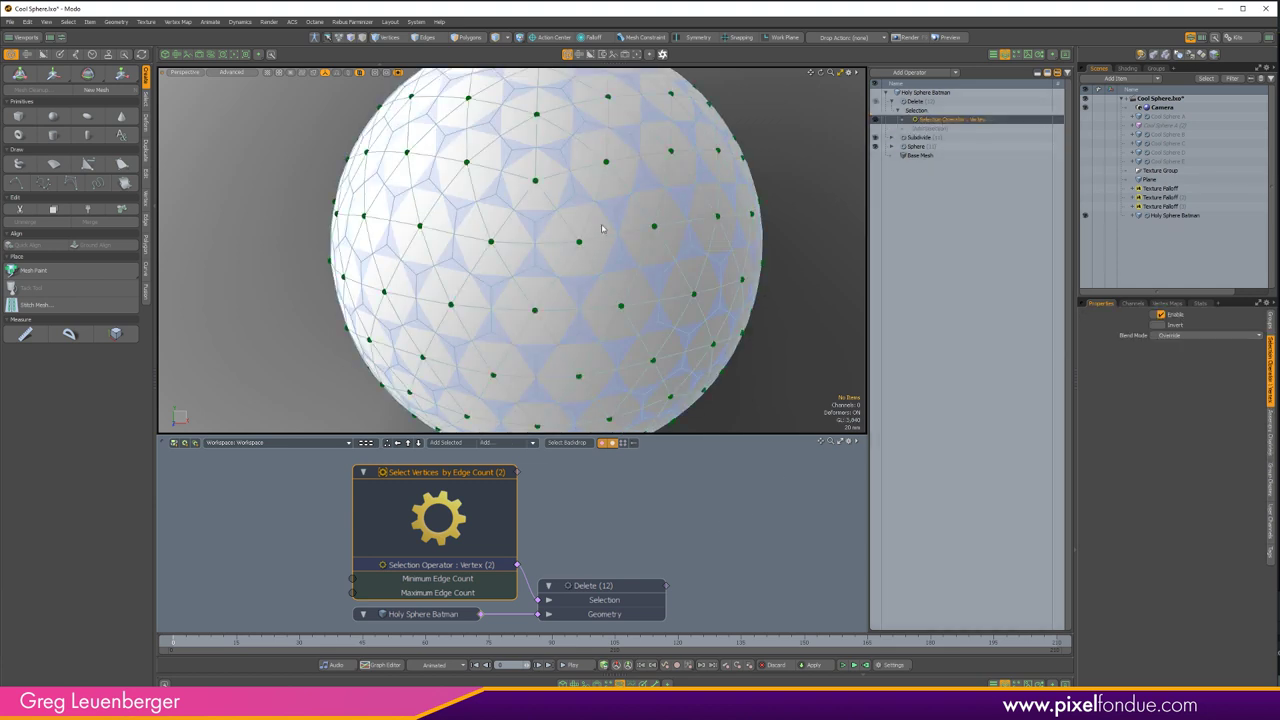
pyautogui.click(926, 128)
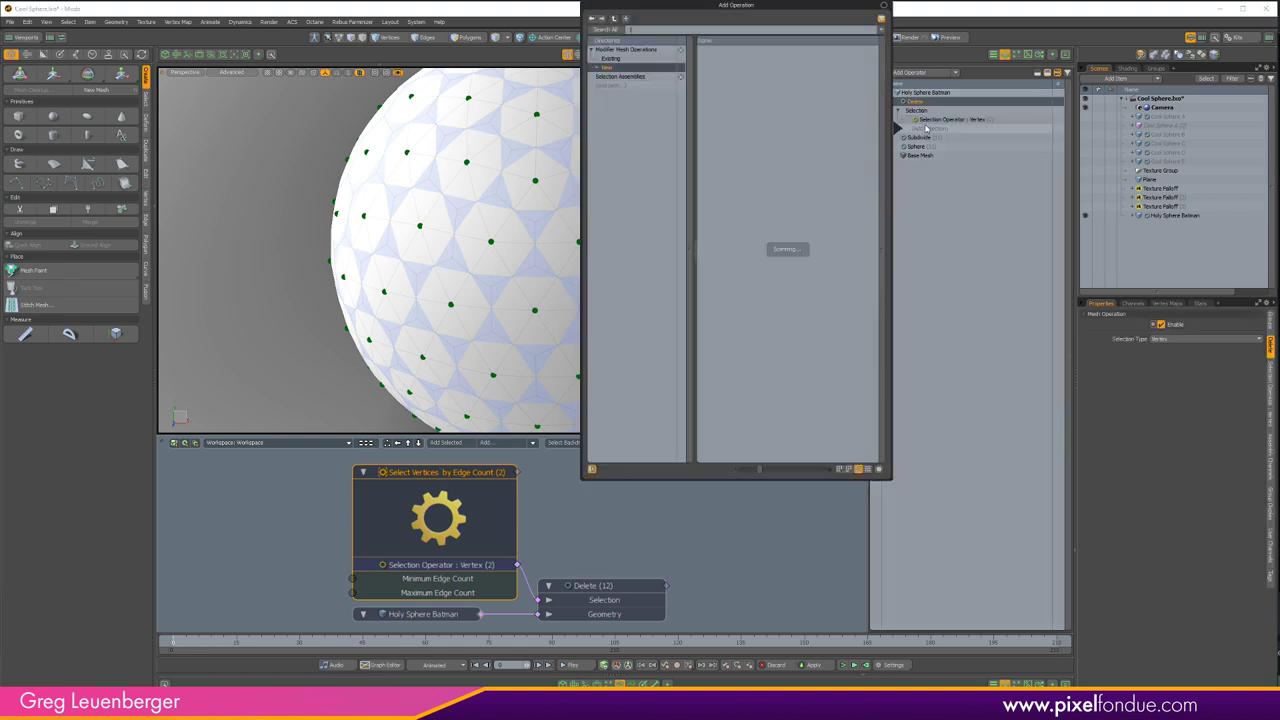
pyautogui.doubleClick(745, 107)
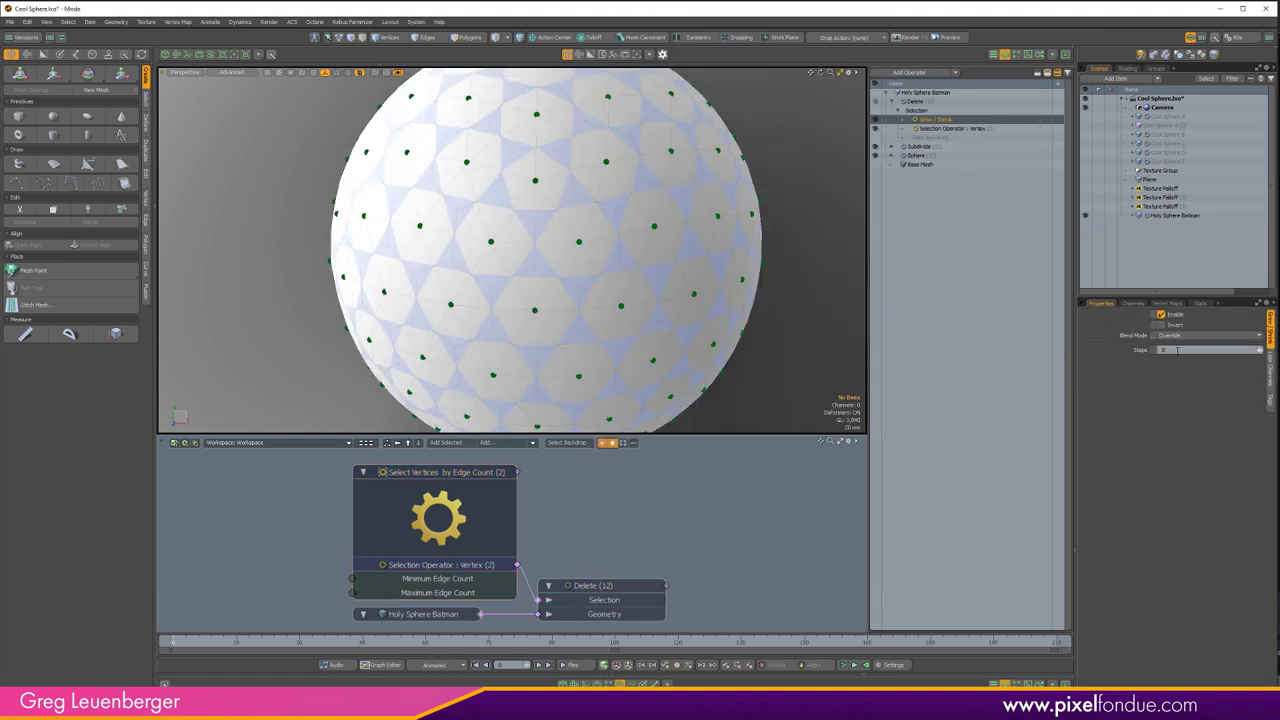
pyautogui.write('1')
pyautogui.press('Return')
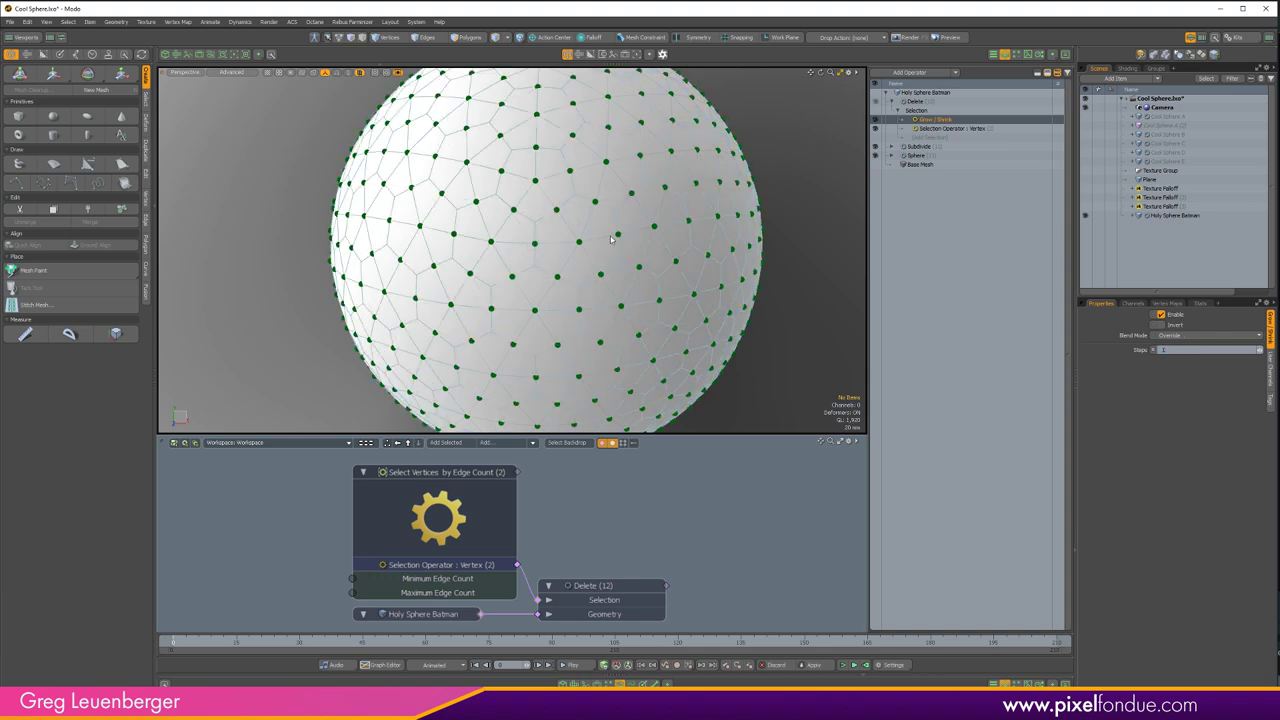
# - Add a Convert selection operation to Delete's selection stack and set Convert From to Vertex
pyautogui.click(931, 138)
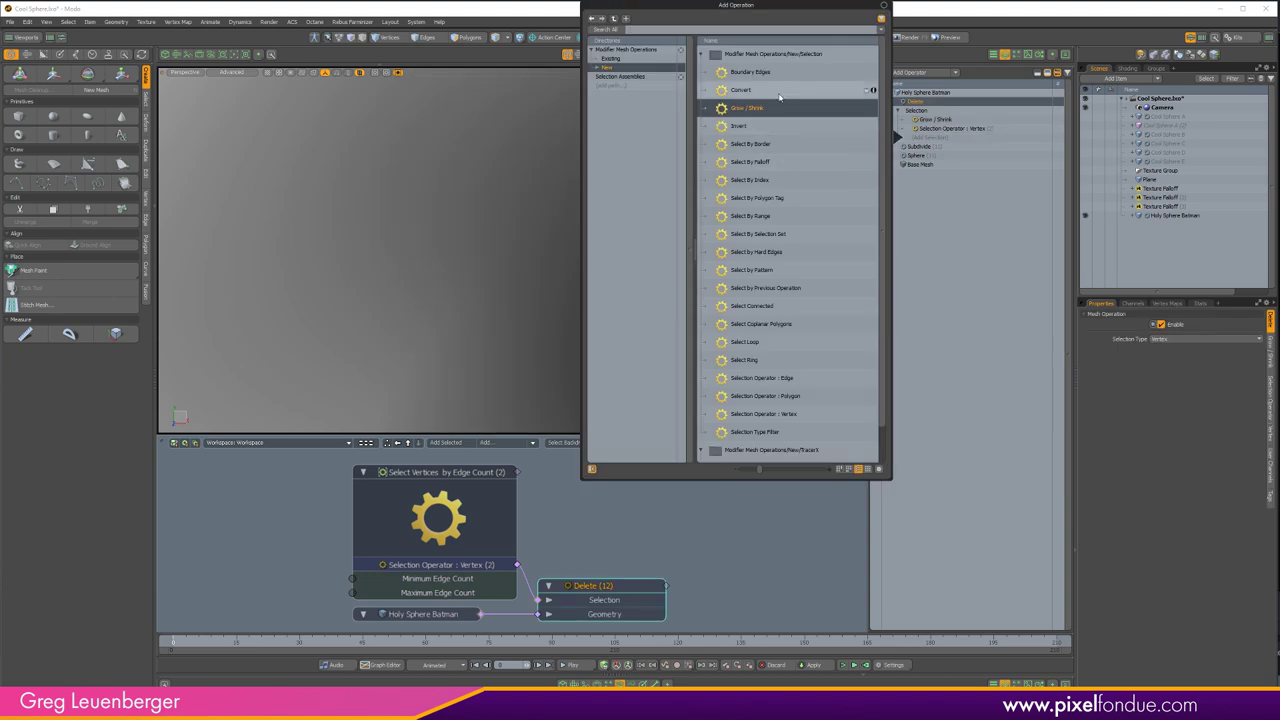
pyautogui.doubleClick(742, 89)
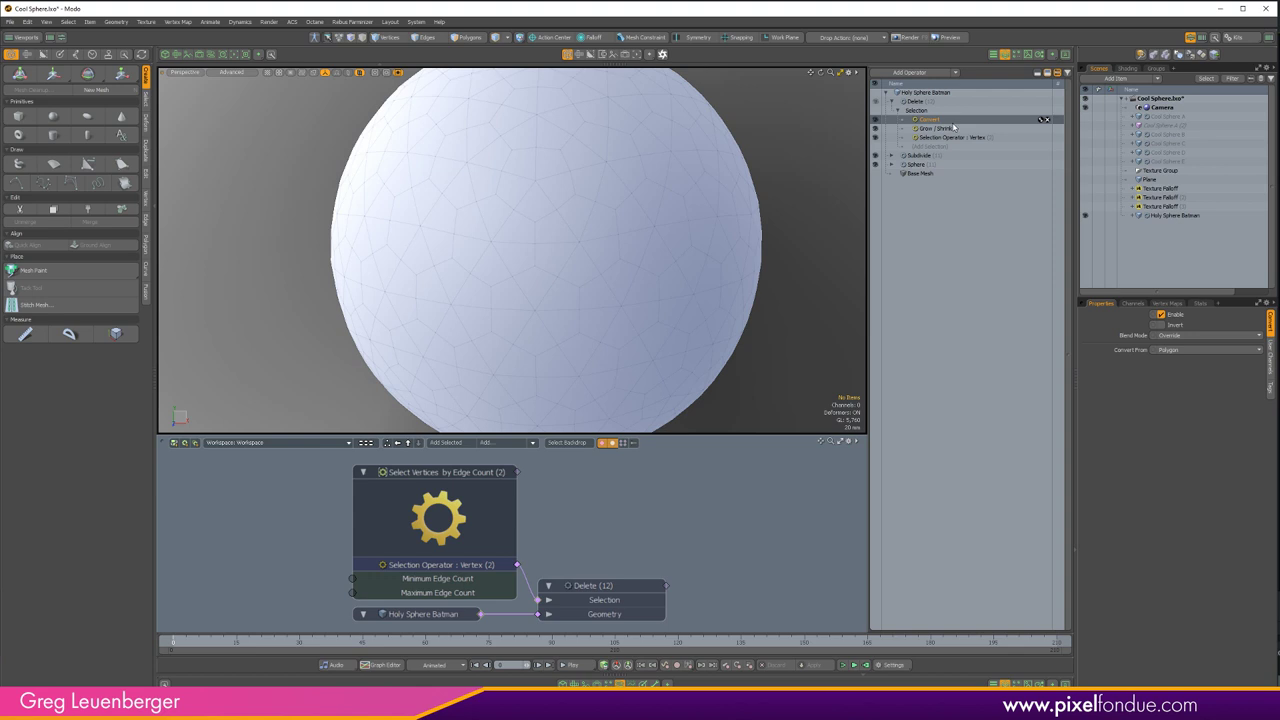
pyautogui.click(1174, 350)
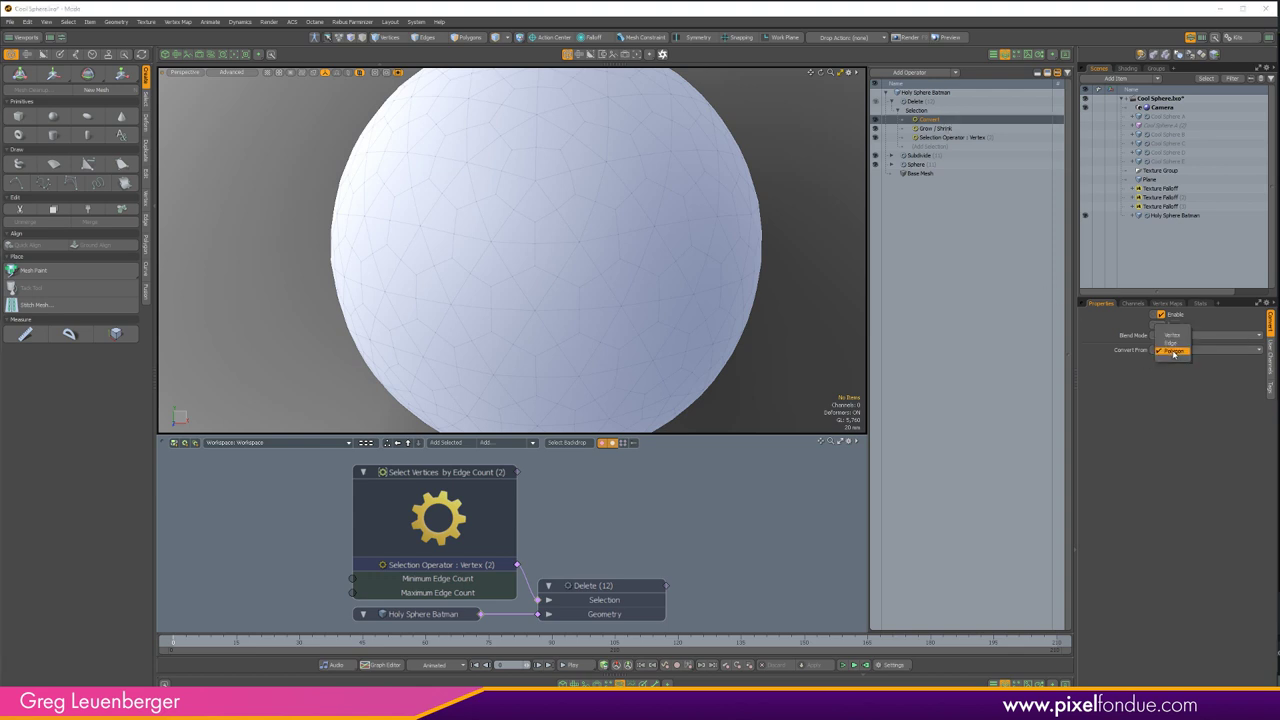
pyautogui.click(1172, 335)
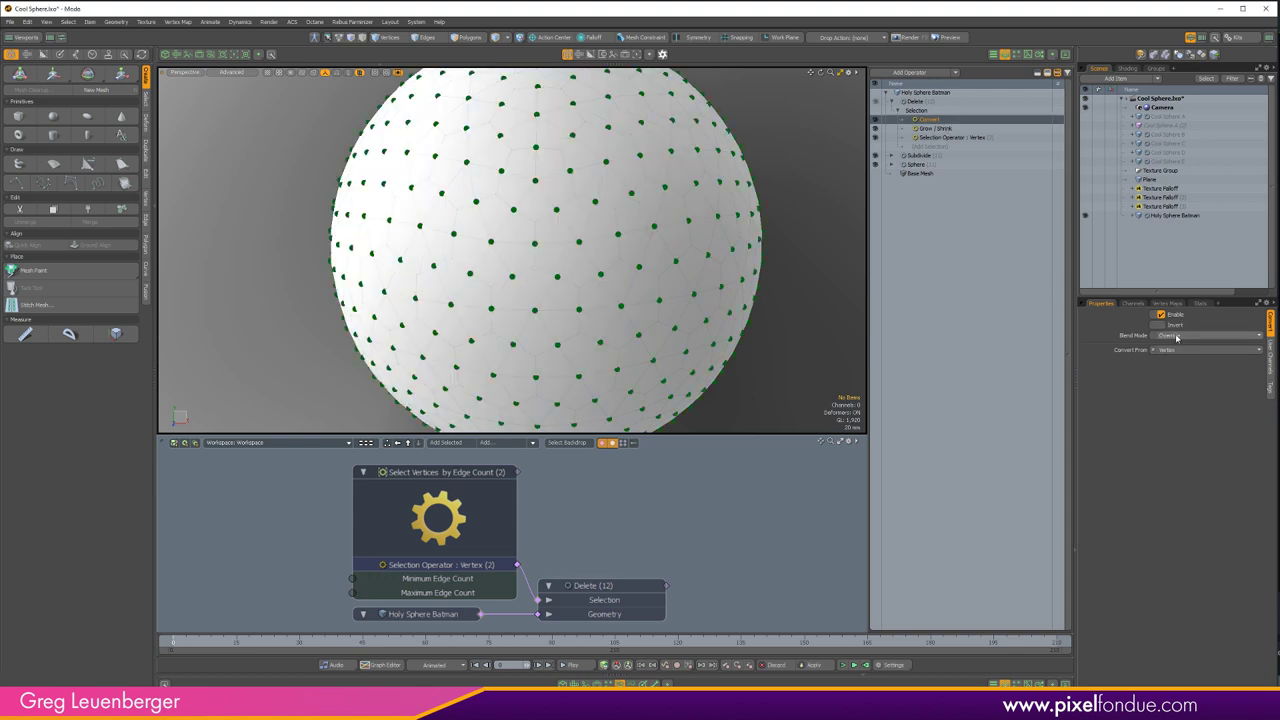
# - Set the Delete operation's Selection Type to Edge
pyautogui.click(928, 102)
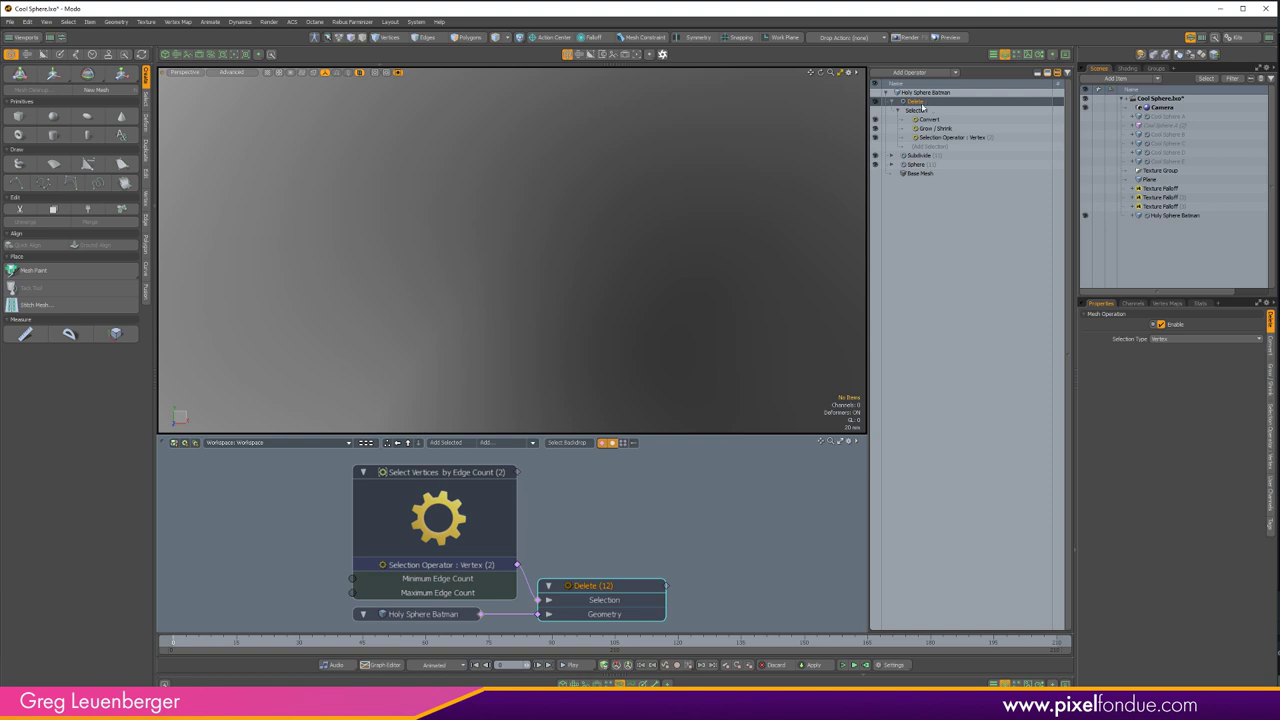
pyautogui.click(1163, 339)
pyautogui.click(1165, 347)
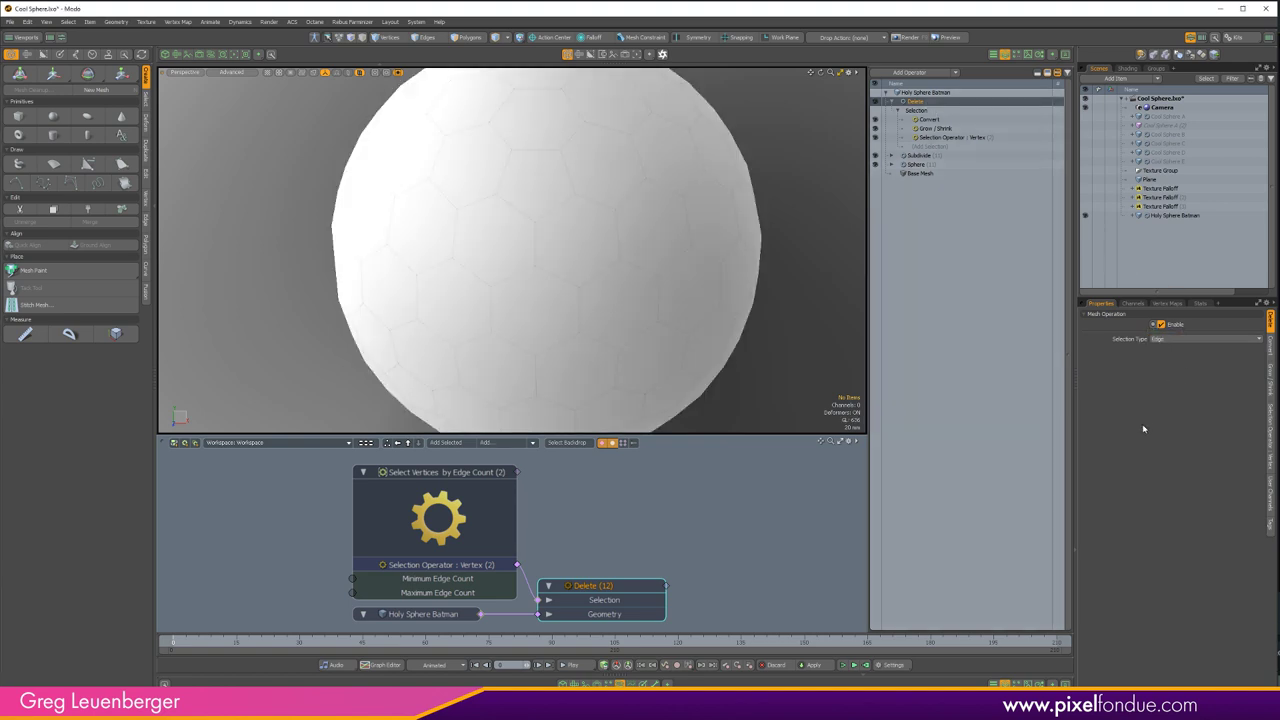
# - Review what the vertex operator, Grow / Shrink and Convert each select on the sphere, and inspect the Delete result
pyautogui.click(930, 120)
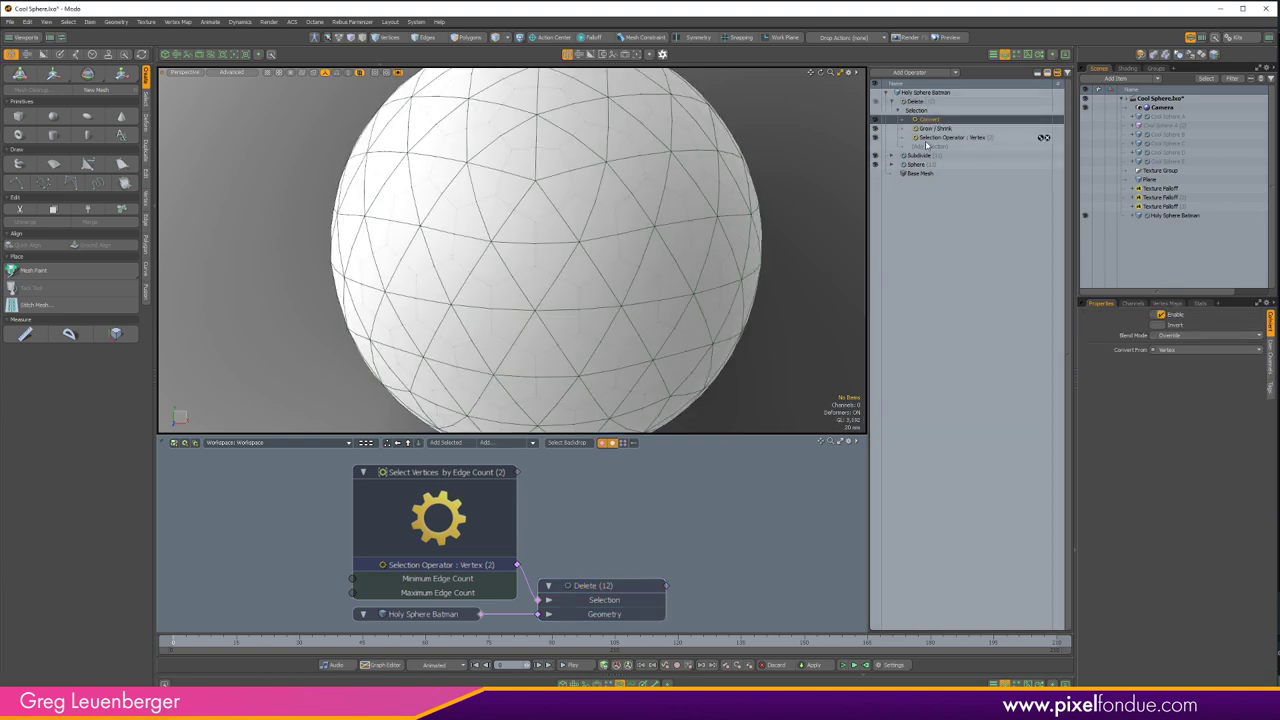
pyautogui.click(928, 138)
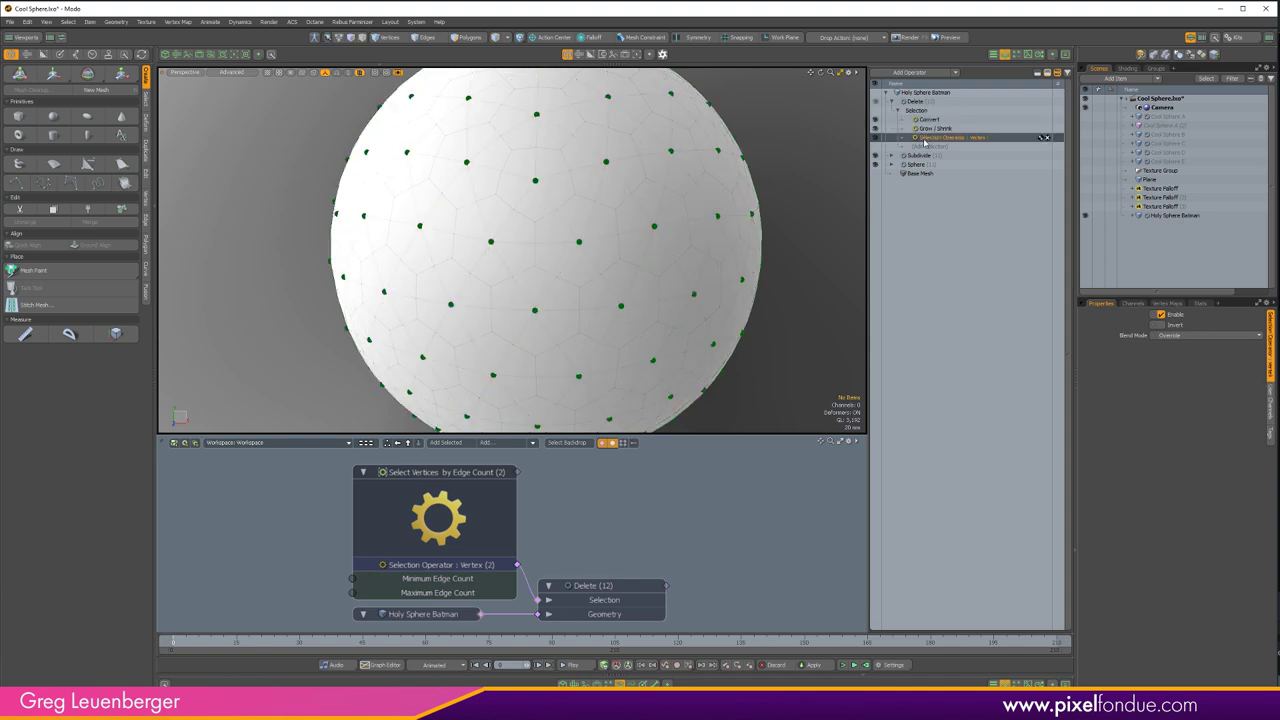
pyautogui.click(926, 129)
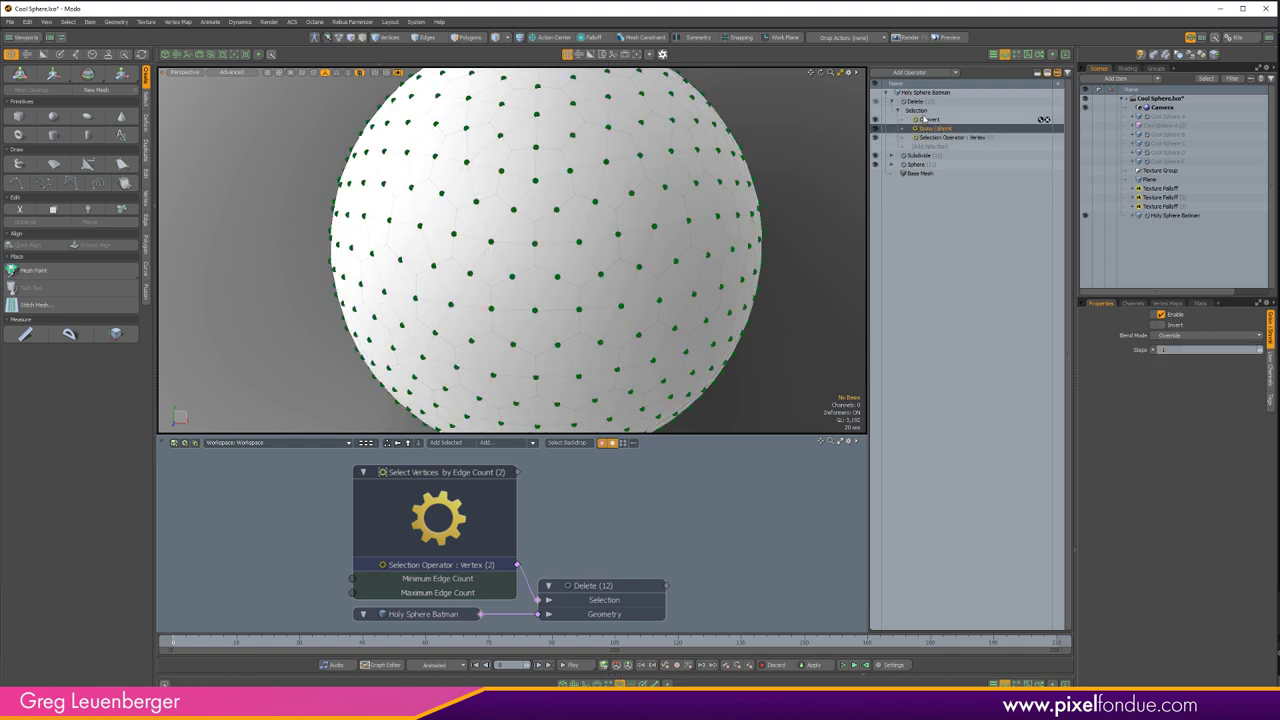
pyautogui.click(928, 120)
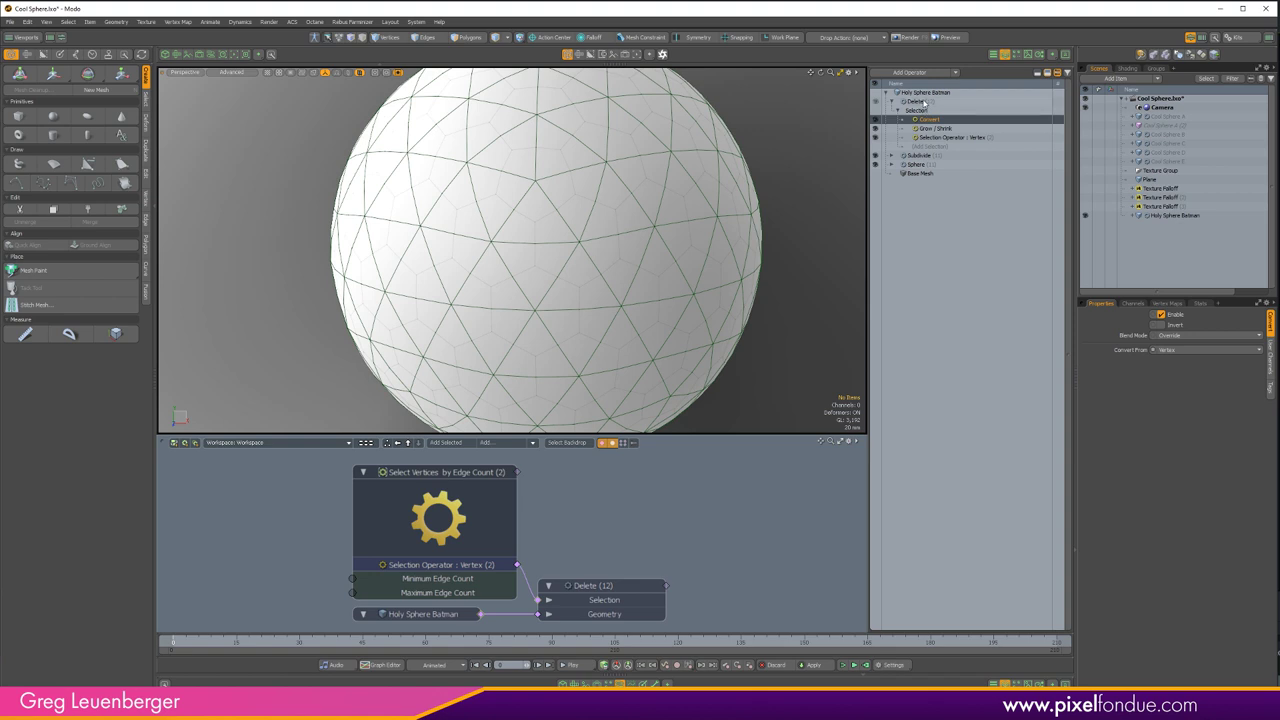
pyautogui.click(925, 102)
pyautogui.scroll(-3, 766, 274)
pyautogui.keyDown('alt'); pyautogui.keyDown('shift'); pyautogui.moveTo(739, 280); pyautogui.dragTo(728, 313); pyautogui.keyUp('shift'); pyautogui.keyUp('alt')
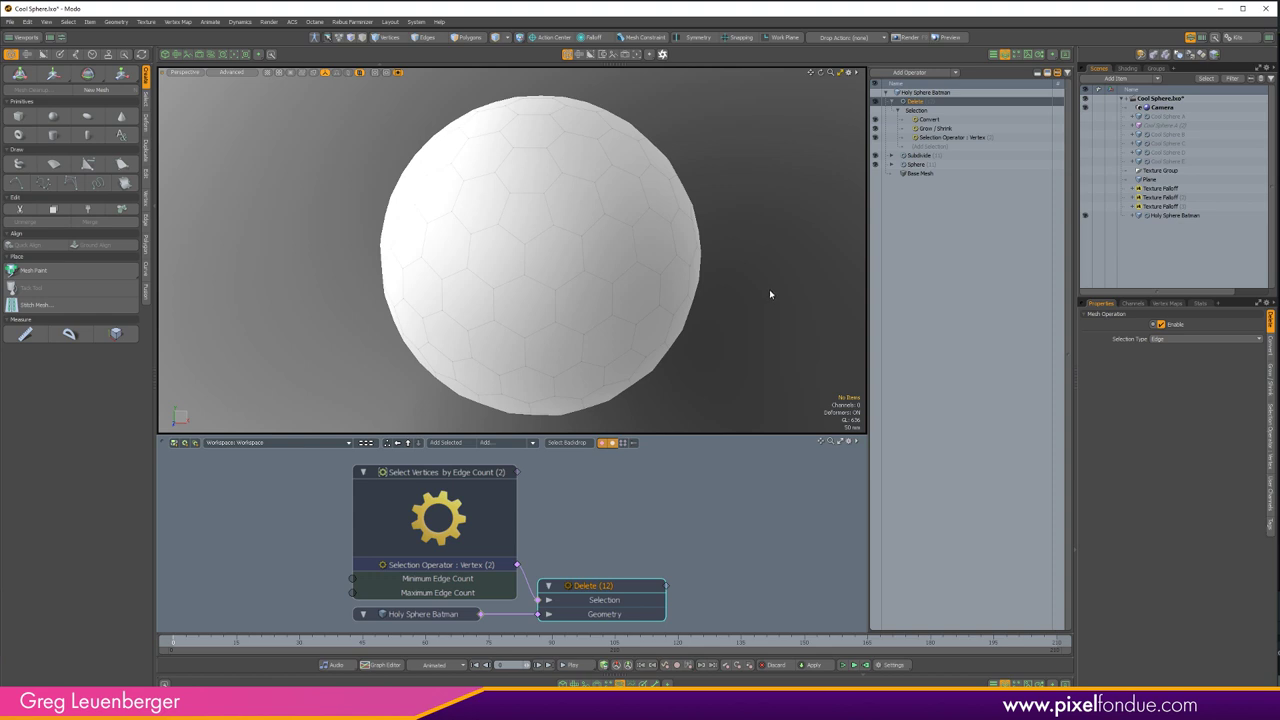
pyautogui.click(673, 534)
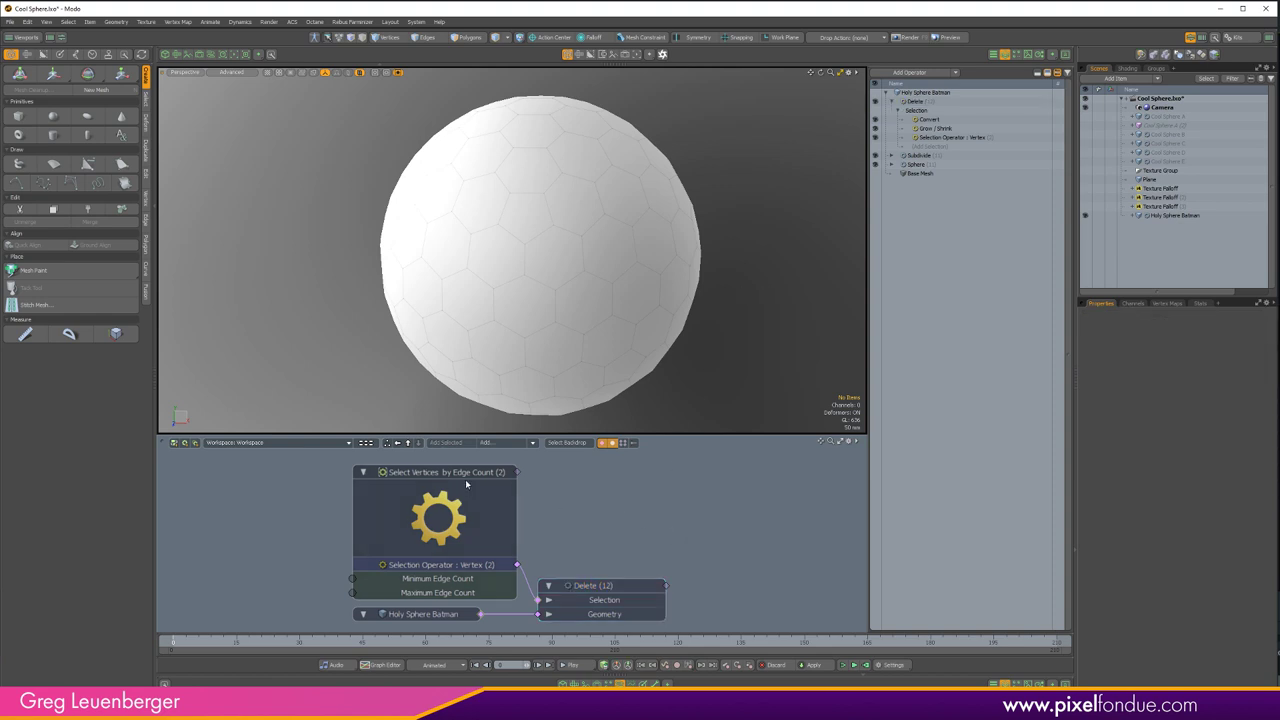
pyautogui.rightClick(467, 480)
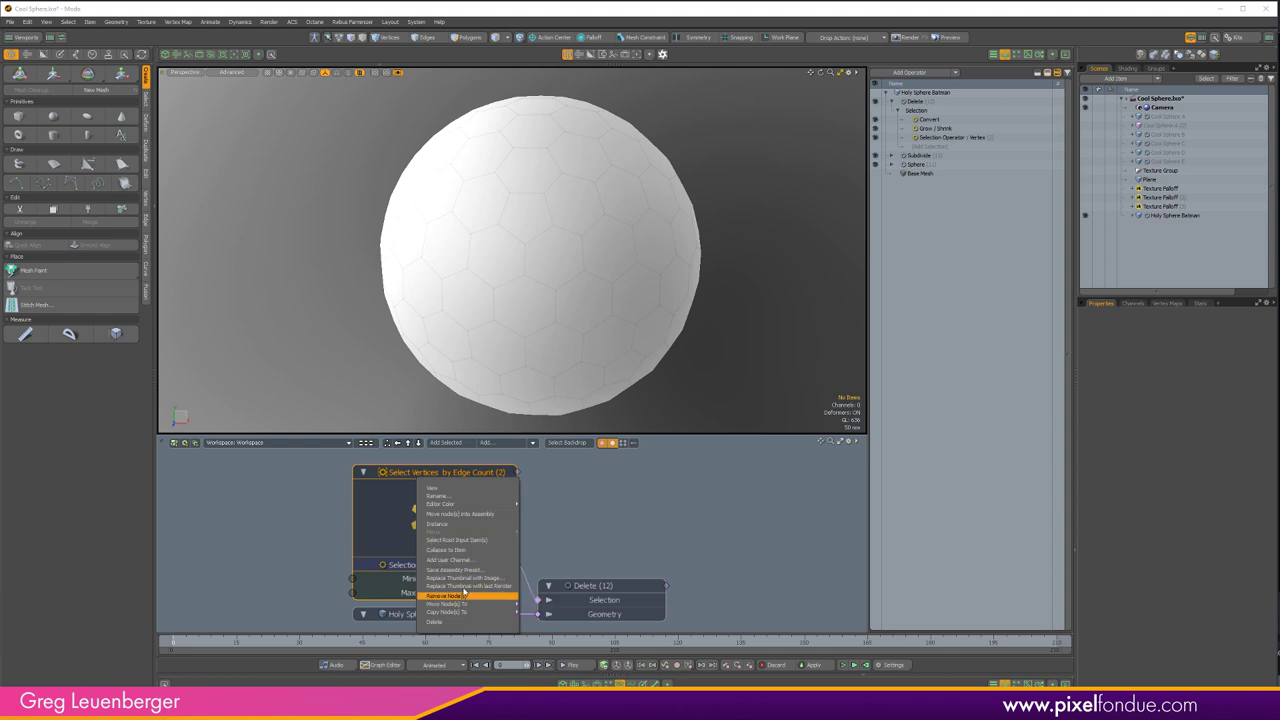
pyautogui.click(650, 517)
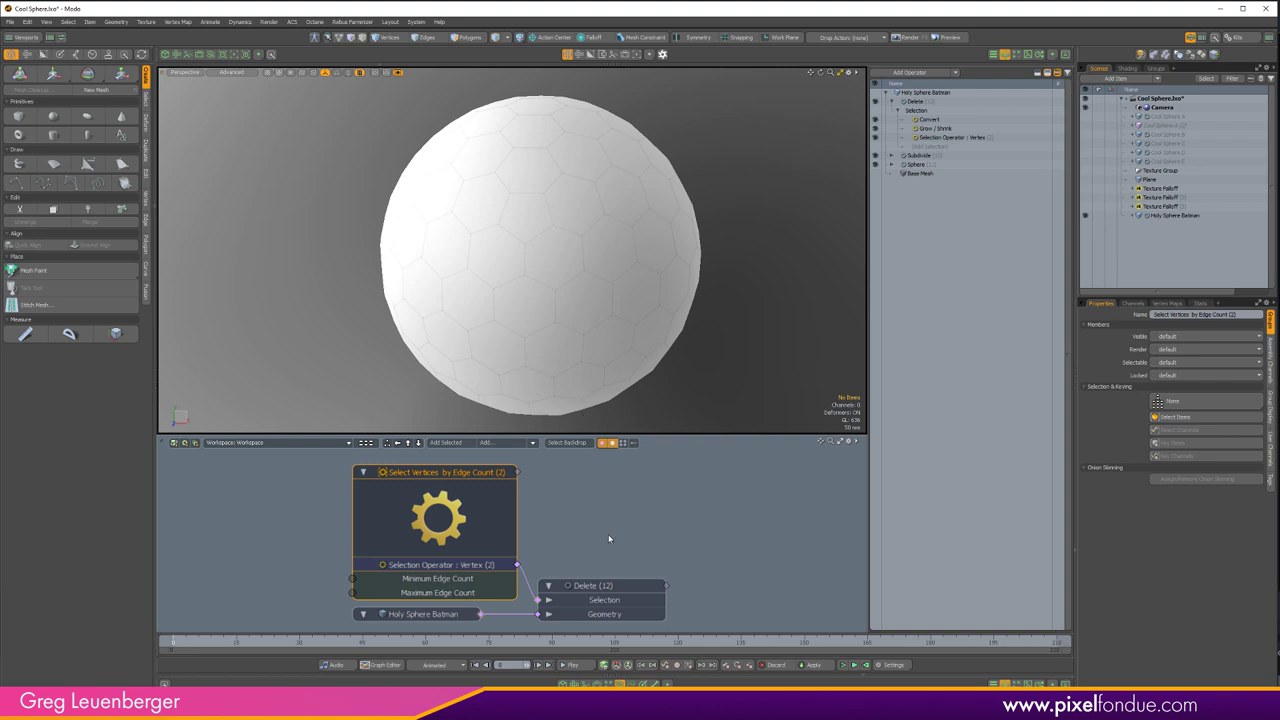
# - Collapse the Delete operation in the mesh operations list and add an Edge Bevel mesh operation above it
pyautogui.click(892, 102)
pyautogui.click(892, 102)
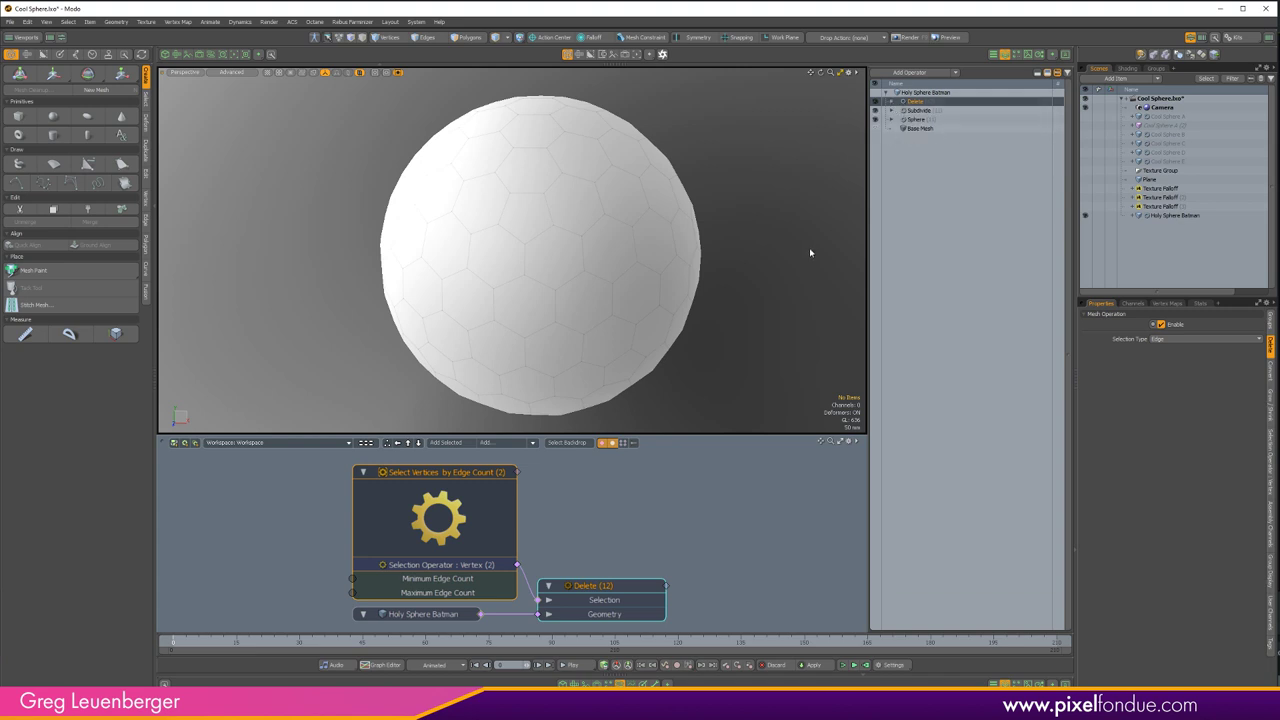
pyautogui.click(908, 73)
pyautogui.write('edg')
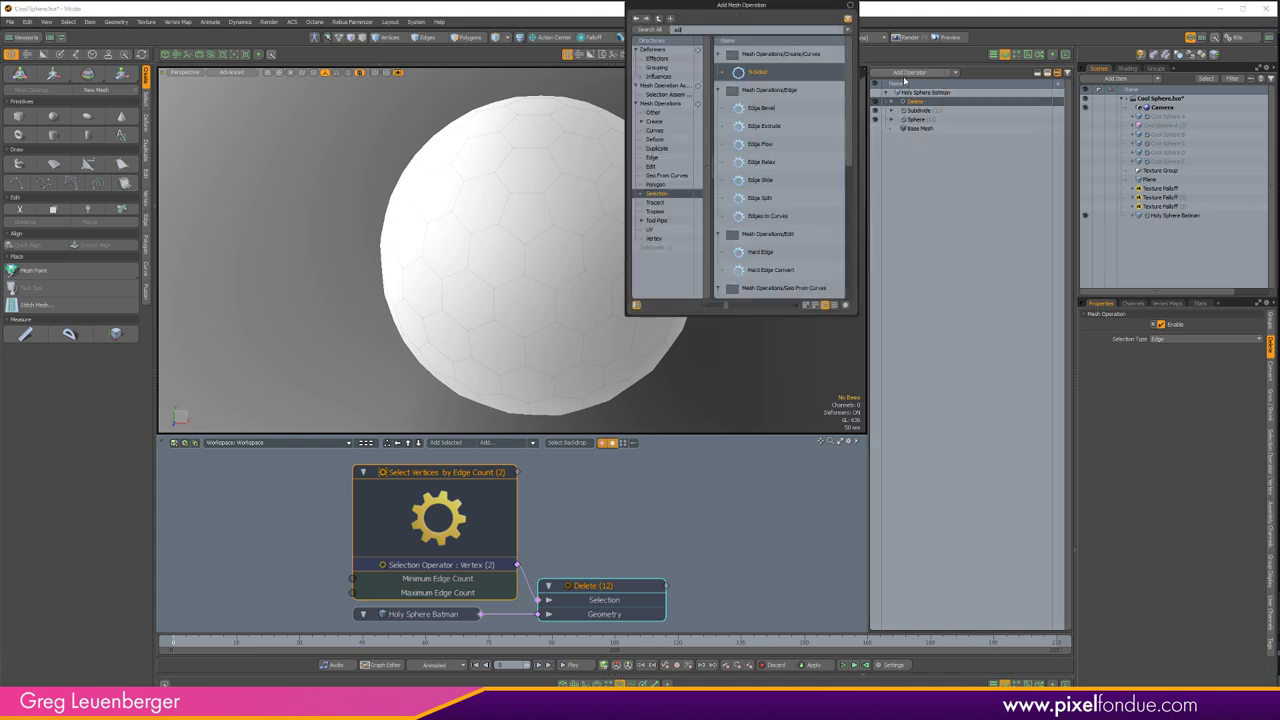
pyautogui.write('e be')
pyautogui.press('Return')
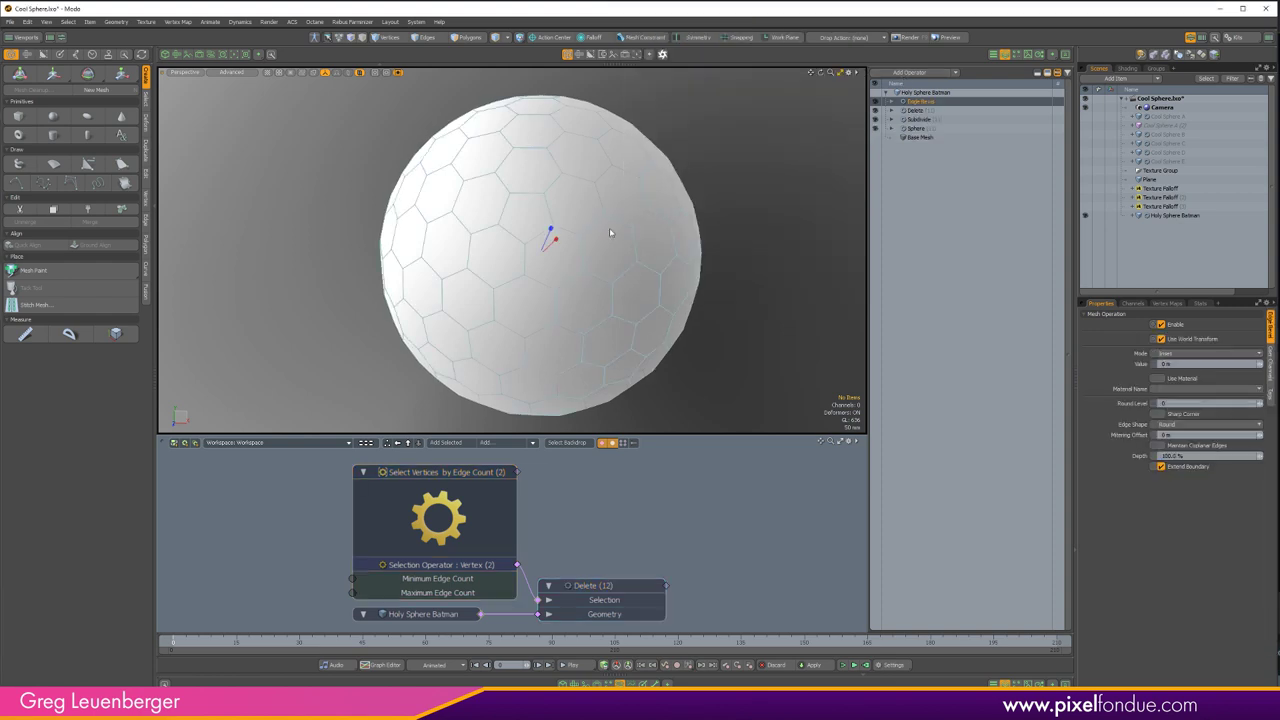
# - Bevel the sphere's cell edges by interactively increasing the Edge Bevel operation's Value in the viewport
pyautogui.click(1140, 365)
pyautogui.press('c')
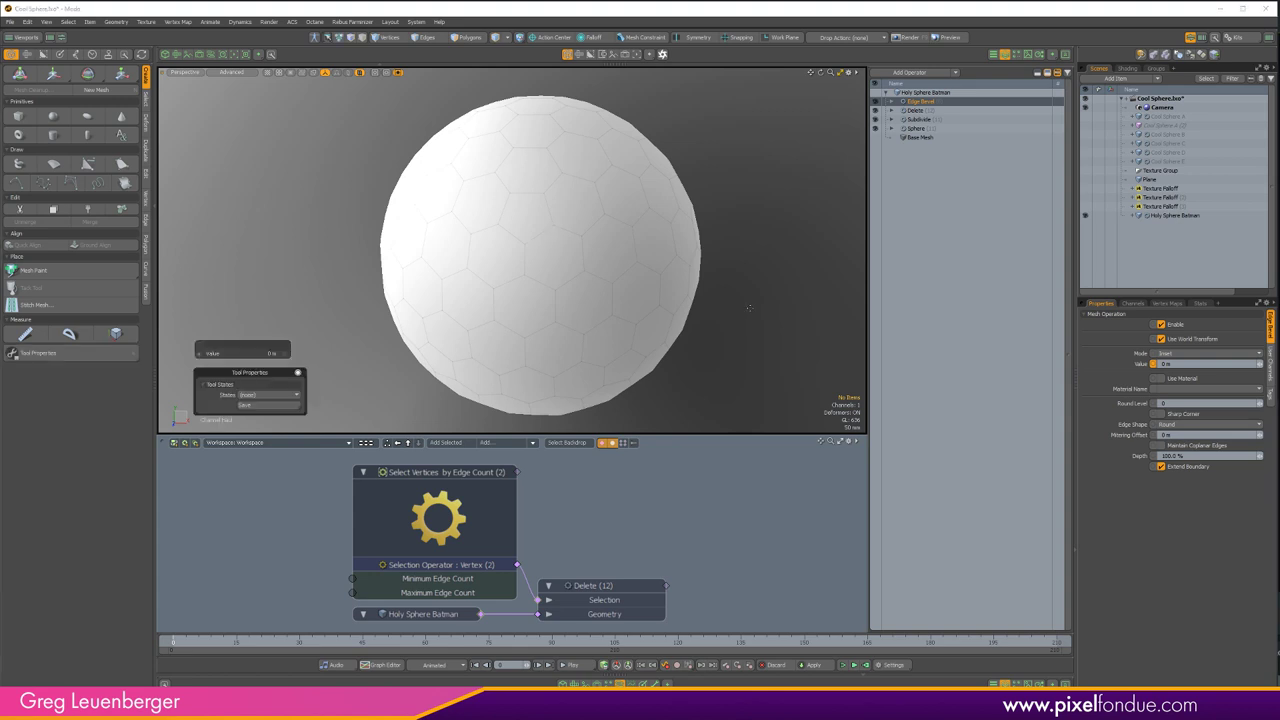
pyautogui.moveTo(738, 314); pyautogui.dragTo(755, 314)
# - Add a second Delete mesh operation above Edge Bevel and set its Selection Type to Polygon
pyautogui.click(918, 74)
pyautogui.write('delete')
pyautogui.press('Return')
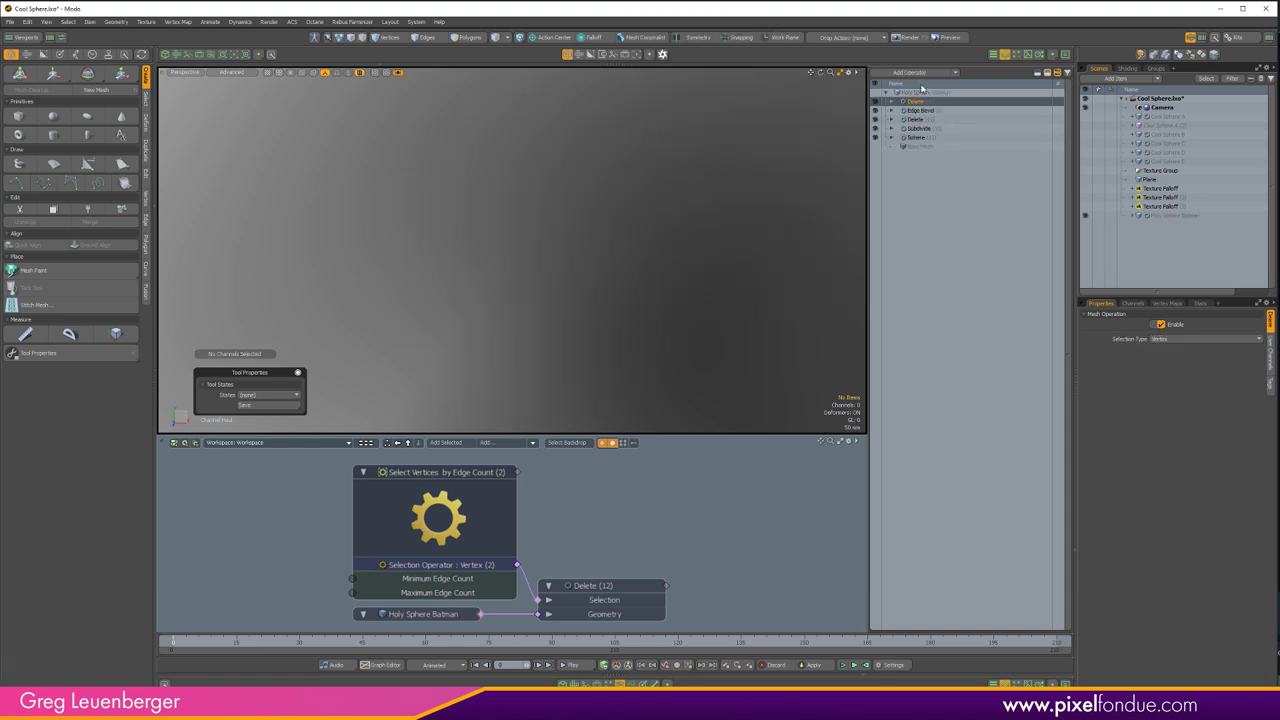
pyautogui.click(1152, 341)
pyautogui.click(1160, 356)
# - Expand the new Delete operation and switch it off temporarily to examine the bevelled cell polygons
pyautogui.click(892, 105)
pyautogui.click(877, 106)
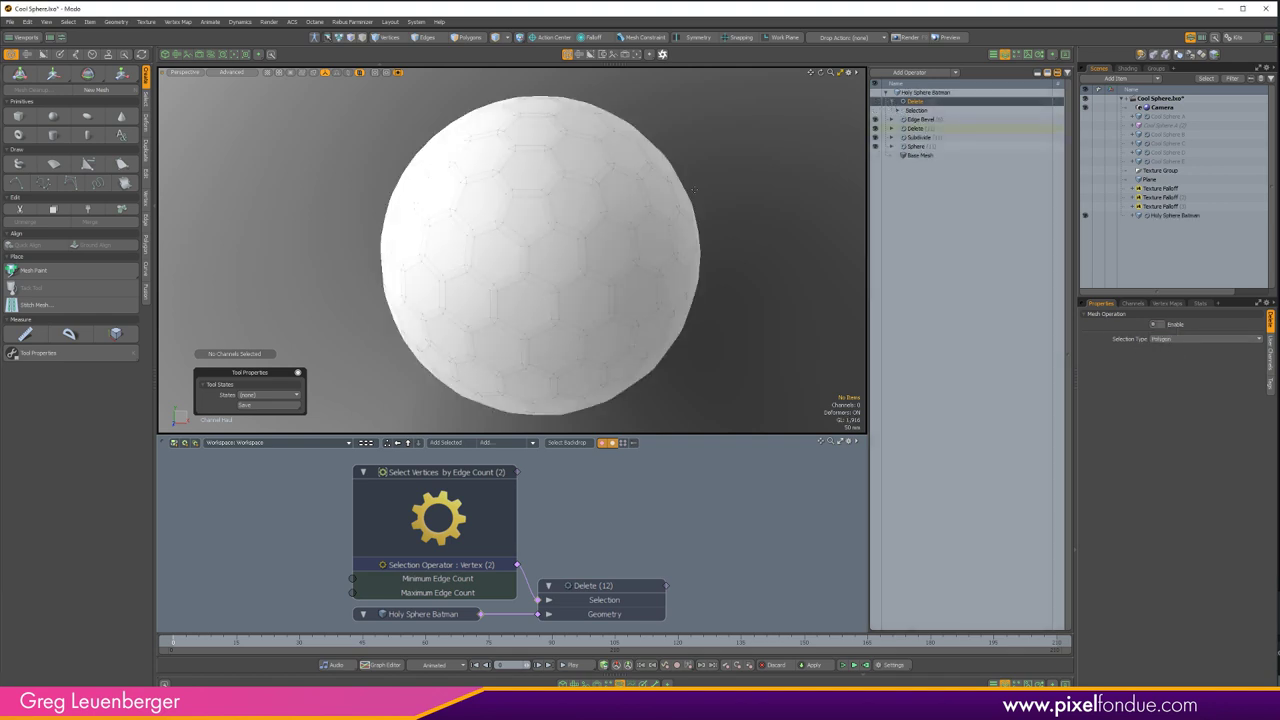
pyautogui.moveTo(537, 237)
pyautogui.mouseDown()
pyautogui.moveTo(573, 200)
pyautogui.moveTo(577, 167)
pyautogui.mouseUp()
pyautogui.click(822, 195)
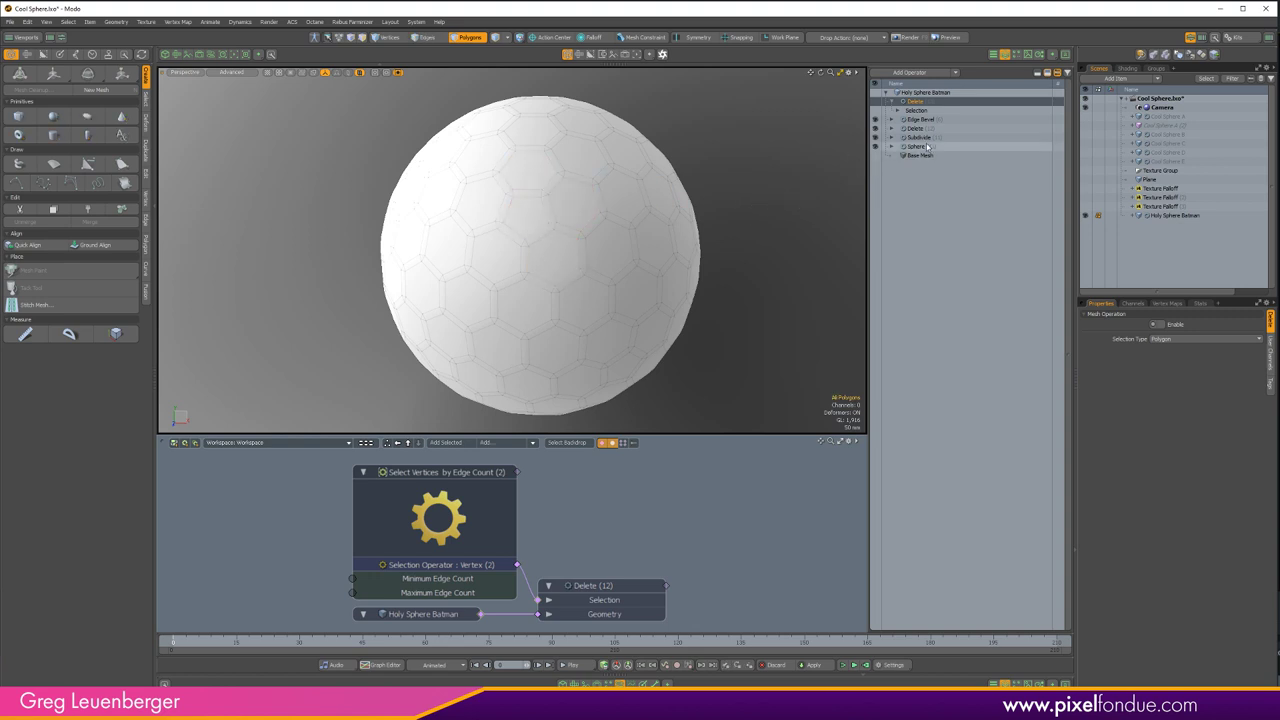
# - Add Select Polygons by Edge Count to the enabled polygon Delete's selection, with Minimum Edge Count 5 and Maximum Edge Count 6
pyautogui.click(898, 111)
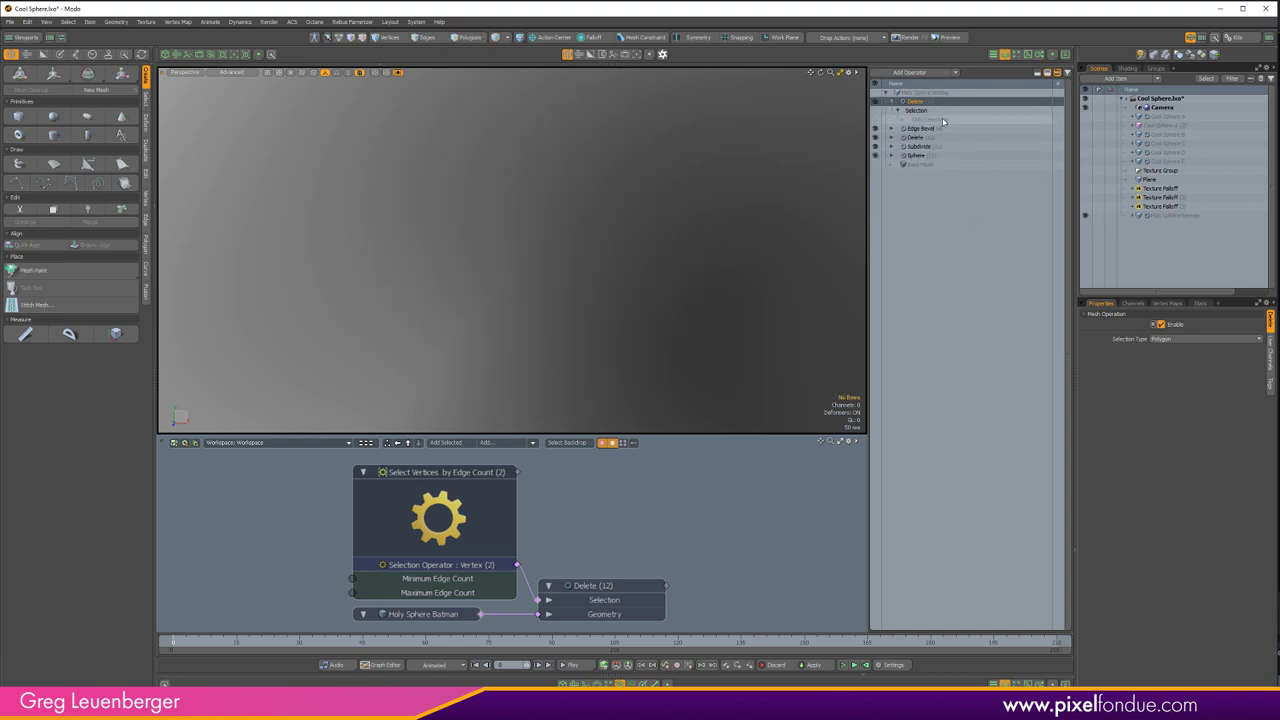
pyautogui.click(944, 120)
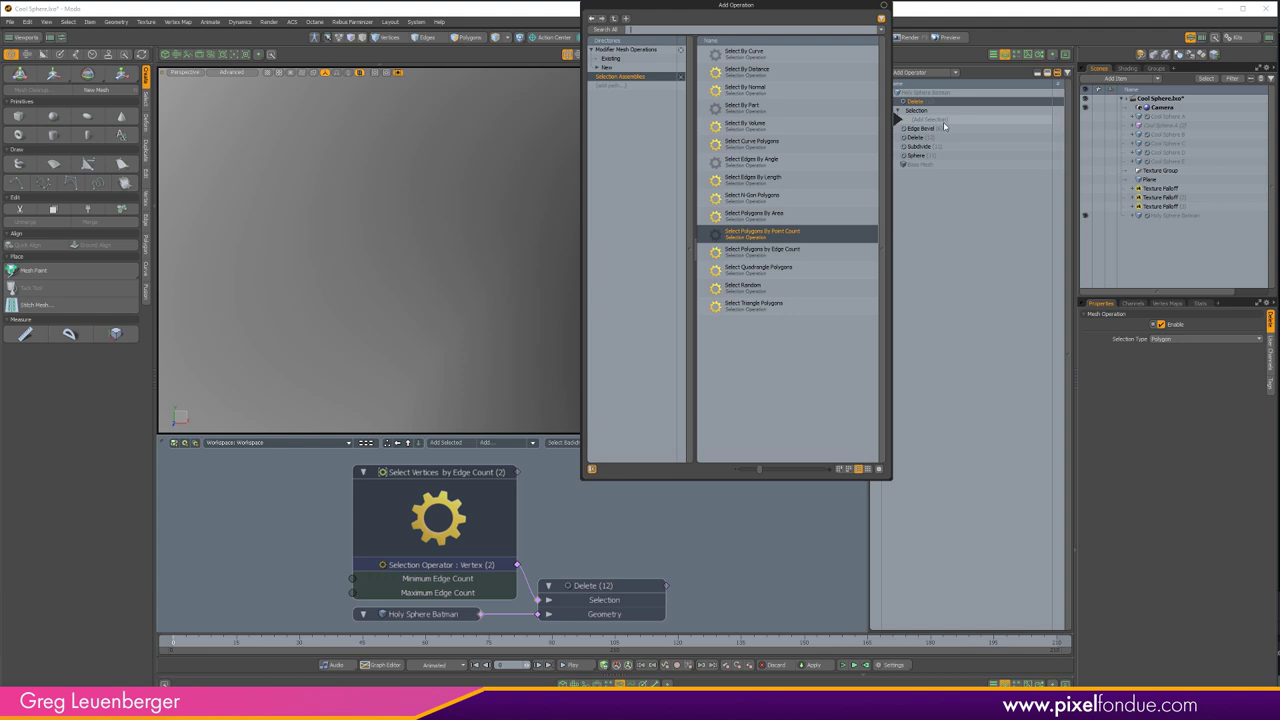
pyautogui.doubleClick(780, 254)
pyautogui.click(1178, 361)
pyautogui.write('5')
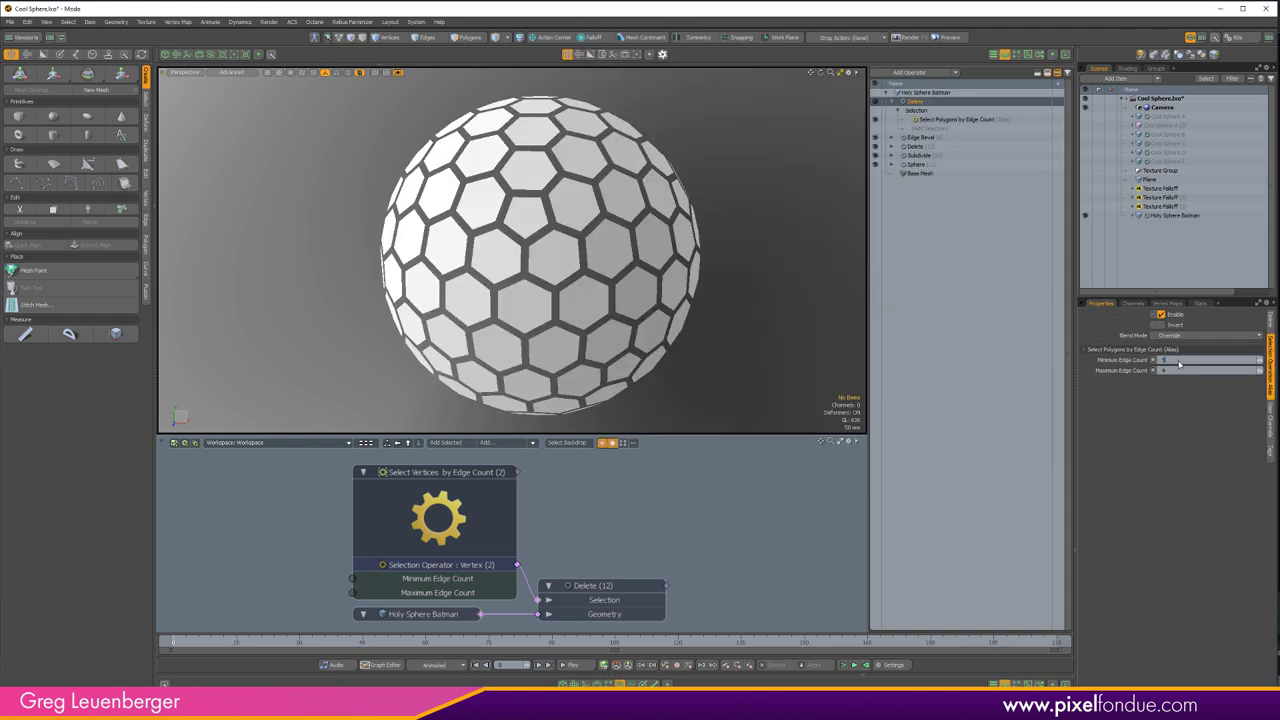
pyautogui.press('Tab')
pyautogui.write('6')
pyautogui.press('Return')
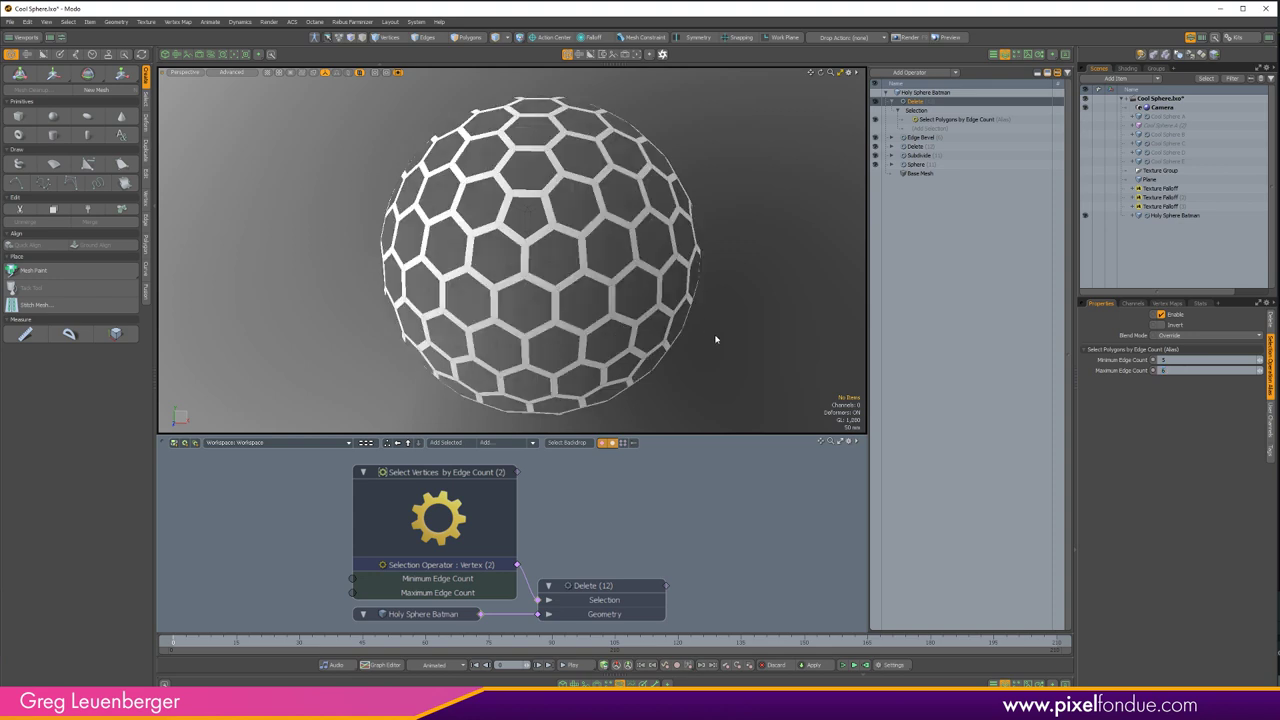
# - Collapse the Delete operation and hide the schematic so the 3D viewport fills the full height
pyautogui.click(892, 102)
pyautogui.click(621, 680)
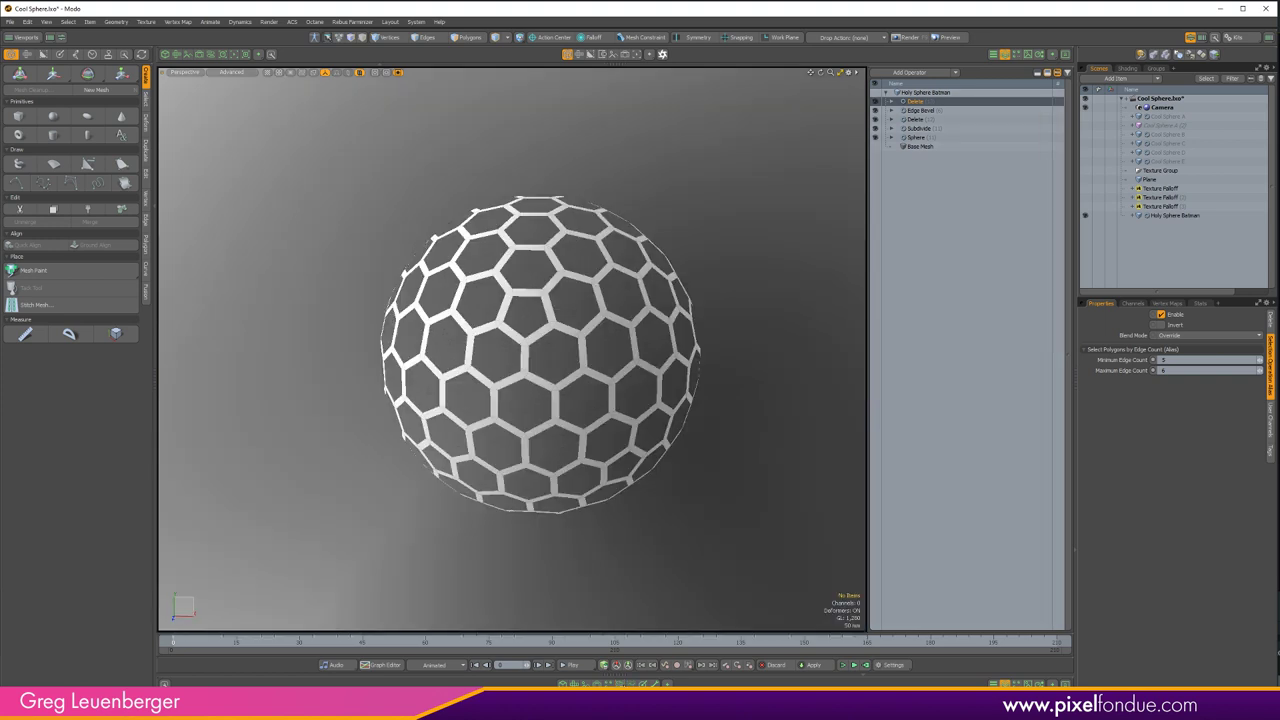
pyautogui.scroll(3, 668, 368)
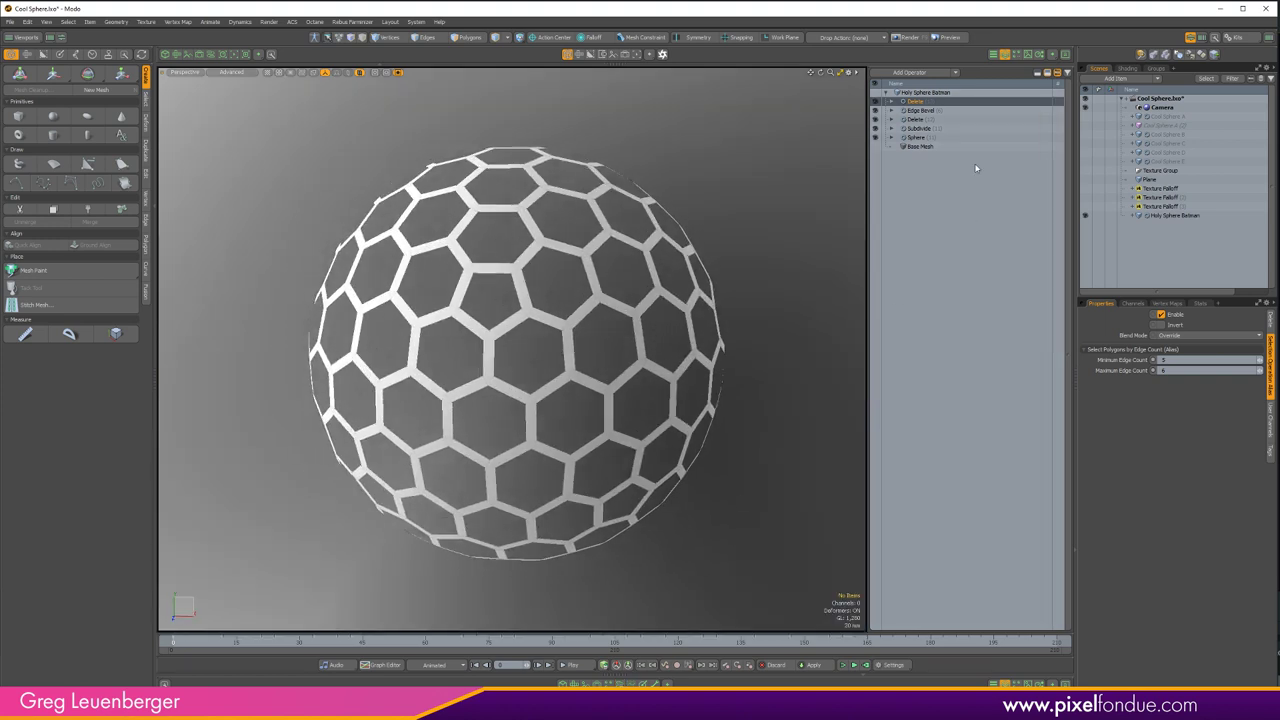
# - Add a Thicken mesh operation to the hexagonal lattice and give it an offset of -15 mm
pyautogui.click(928, 74)
pyautogui.write('thic')
pyautogui.press('Return')
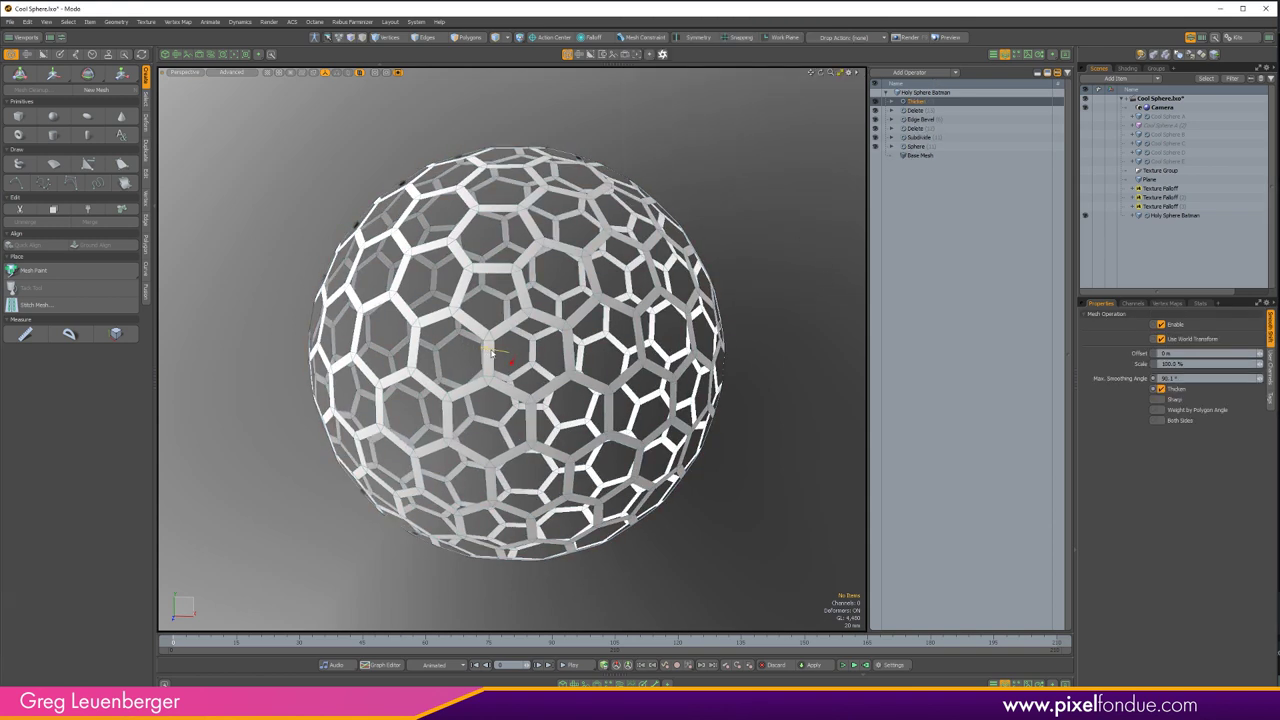
pyautogui.moveTo(483, 349); pyautogui.dragTo(488, 349)
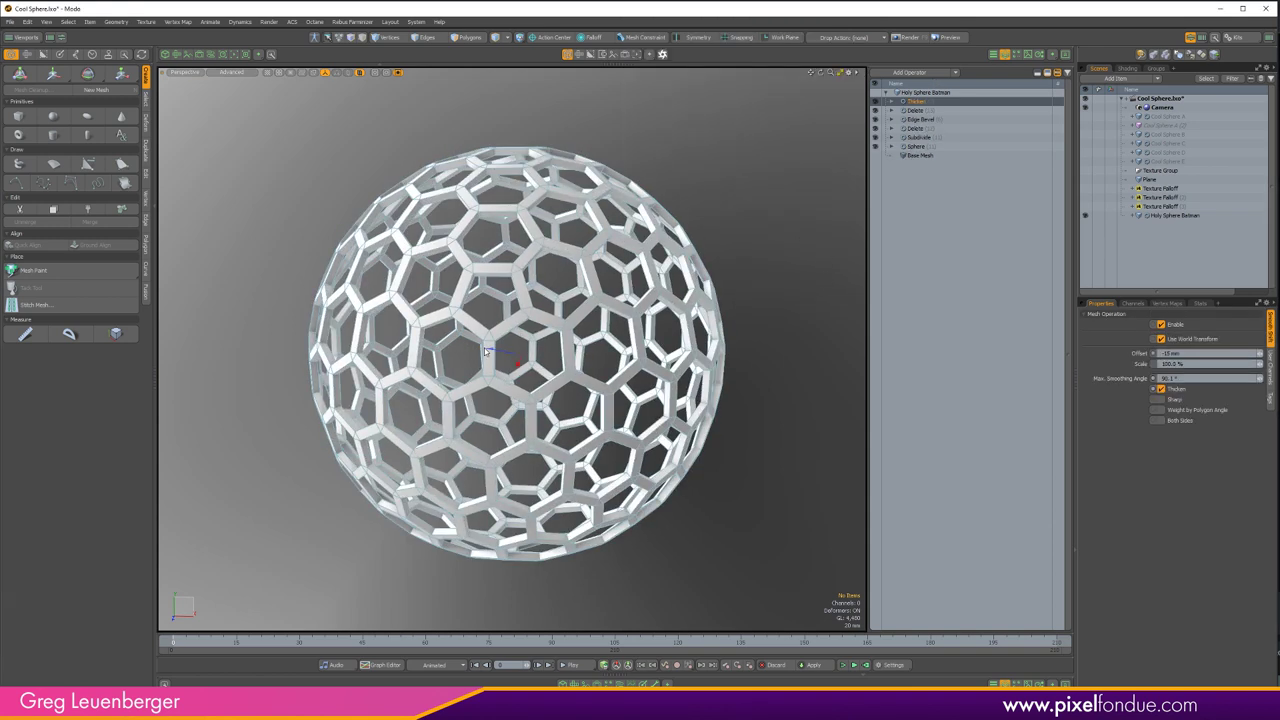
# - Add a Set Polygon Type mesh operation, set its Polygon Type to Catmull-Clark and inspect the smoothed lattice
pyautogui.click(912, 72)
pyautogui.write('sel')
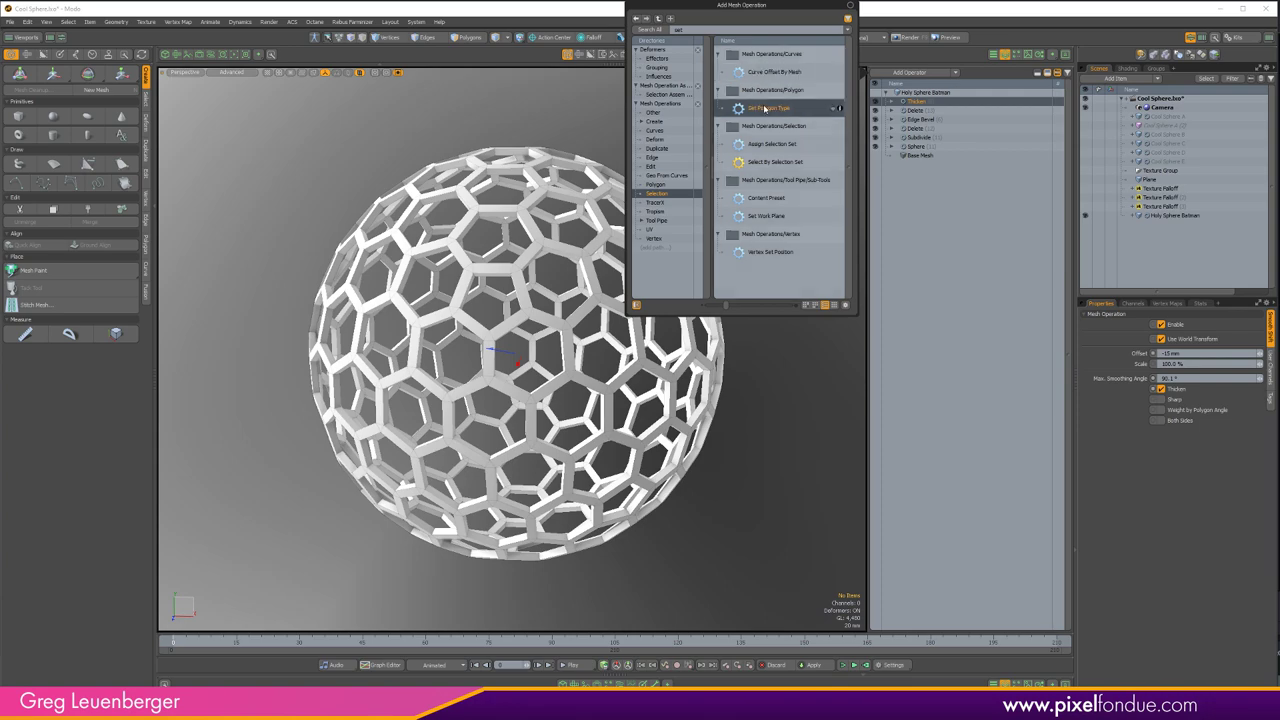
pyautogui.doubleClick(793, 109)
pyautogui.click(1188, 339)
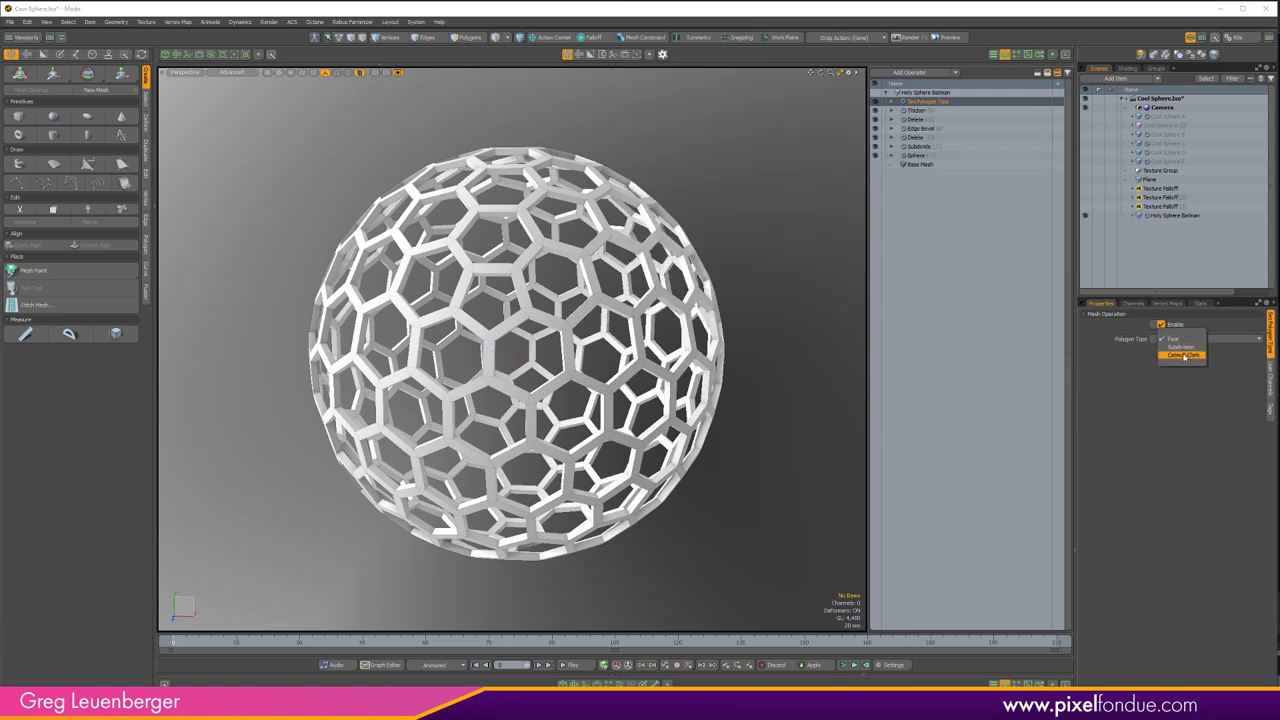
pyautogui.click(1184, 355)
pyautogui.scroll(4, 606, 378)
pyautogui.scroll(-2, 606, 378)
pyautogui.keyDown('alt'); pyautogui.moveTo(606, 378); pyautogui.dragTo(627, 405); pyautogui.keyUp('alt')
pyautogui.scroll(-4, 627, 405)
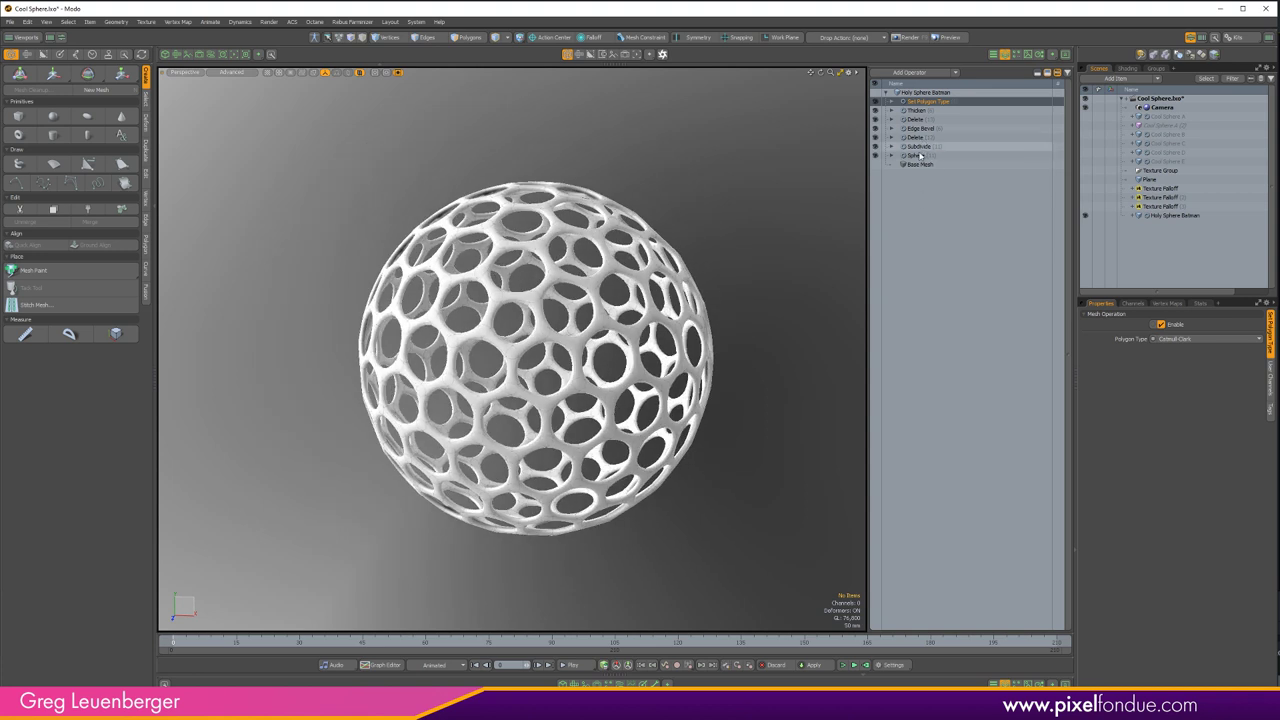
# - Raise the Sphere operation's Subdivision Level to 4 and then to 5
pyautogui.click(926, 157)
pyautogui.click(1166, 447)
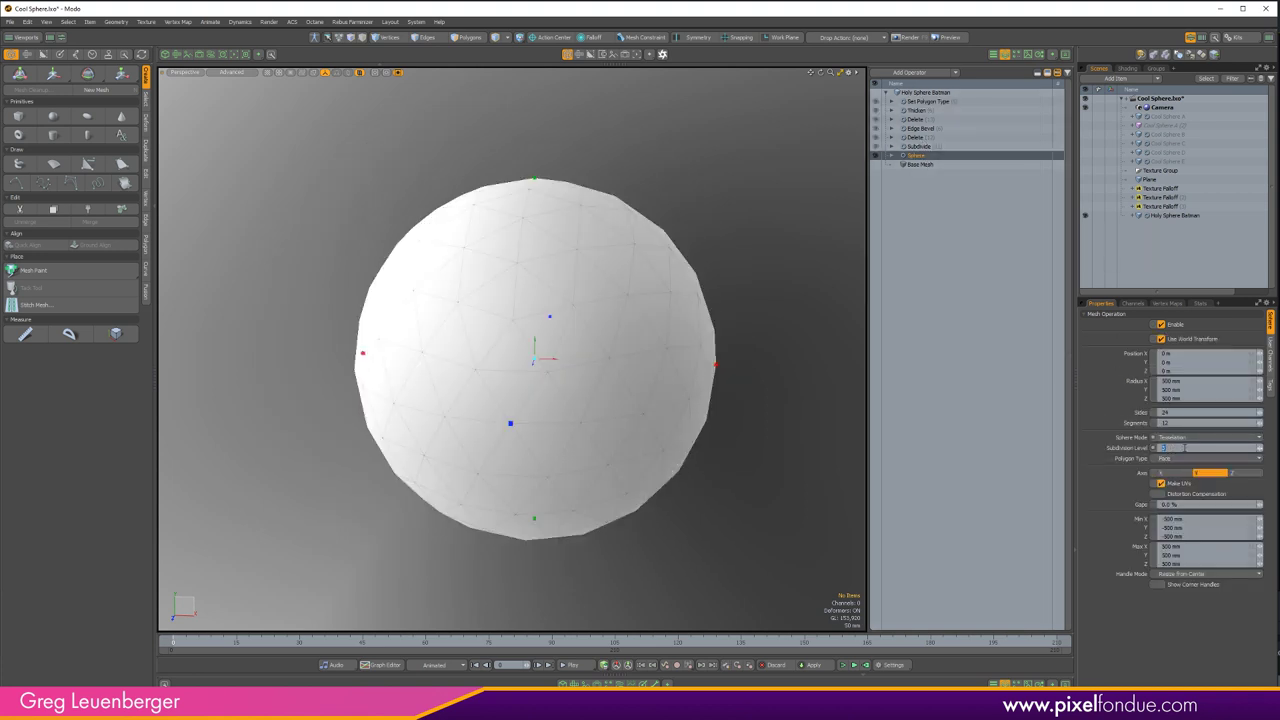
pyautogui.write('4')
pyautogui.press('Return')
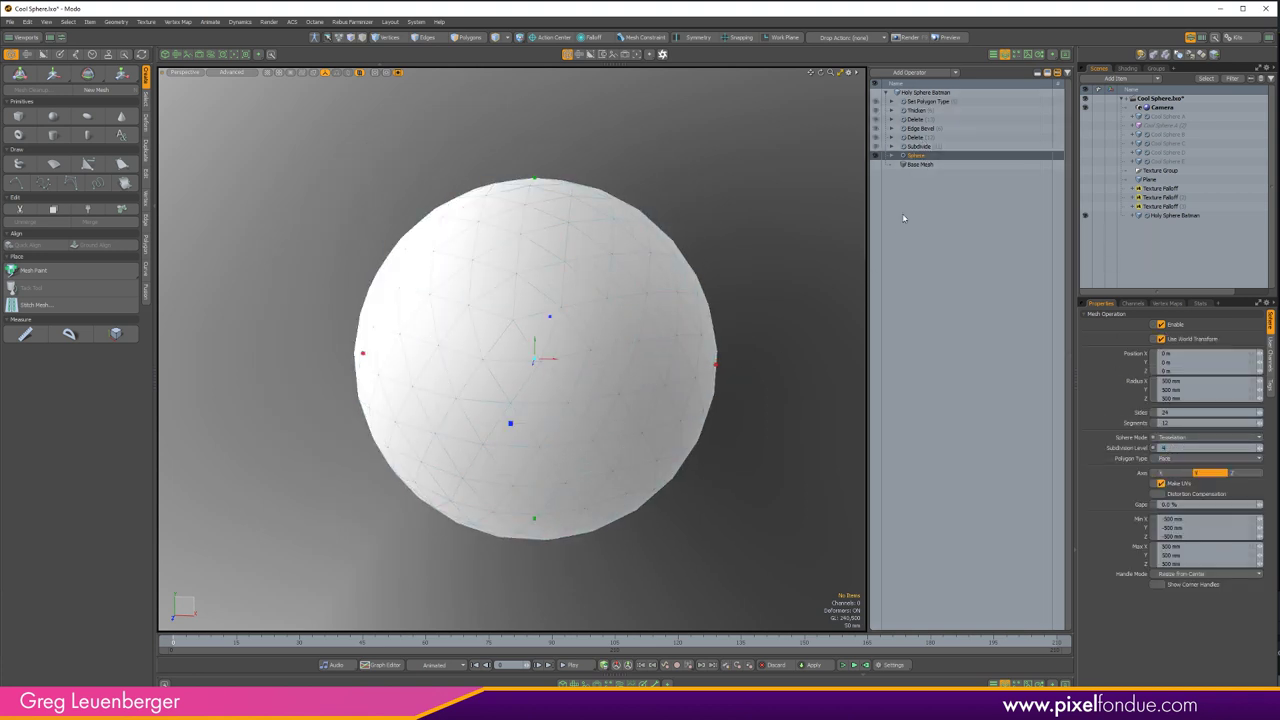
pyautogui.press('Return')
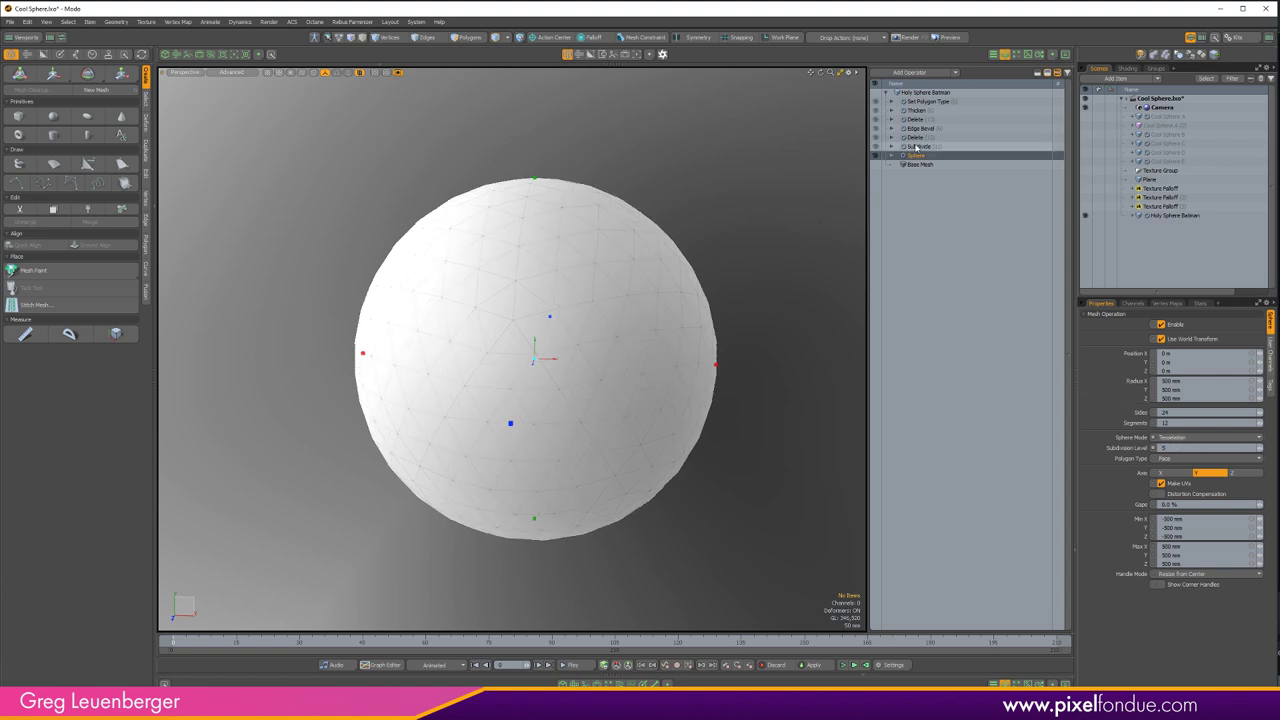
# - Step through the operation stack from Subdivide up to Set Polygon Type and examine the denser sphere at each stage
pyautogui.click(916, 147)
pyautogui.click(919, 138)
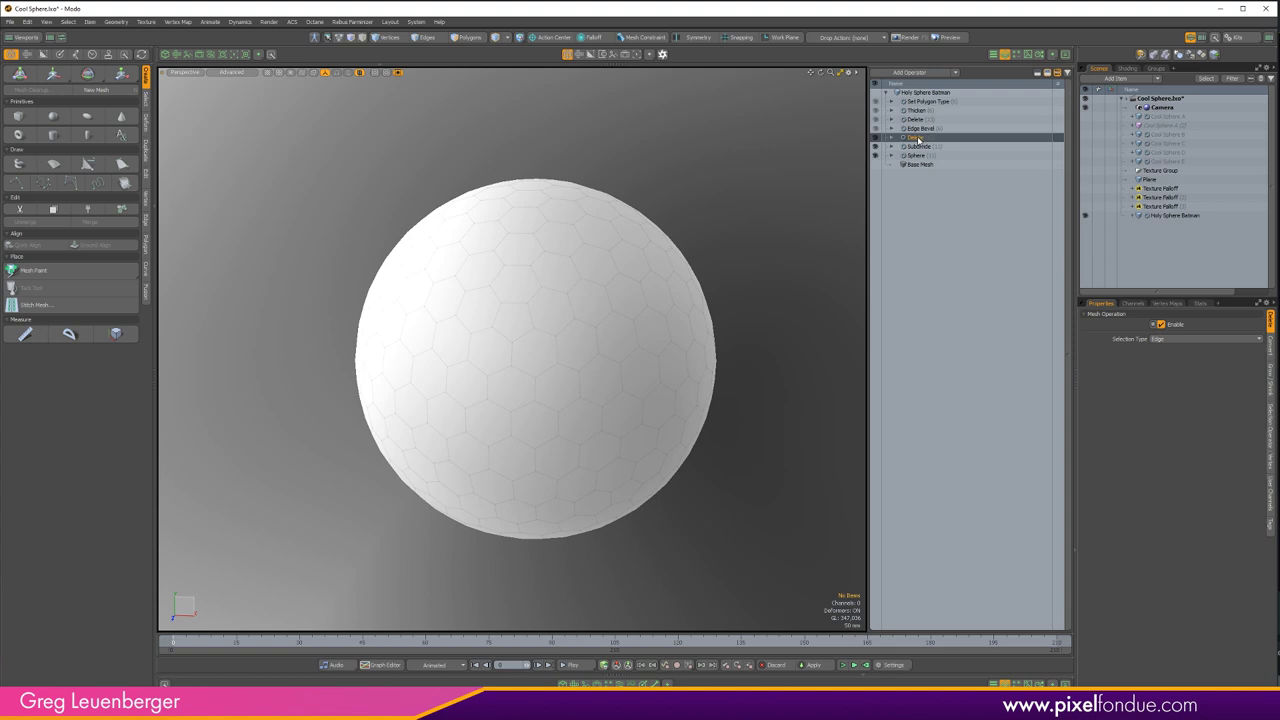
pyautogui.click(921, 129)
pyautogui.click(917, 120)
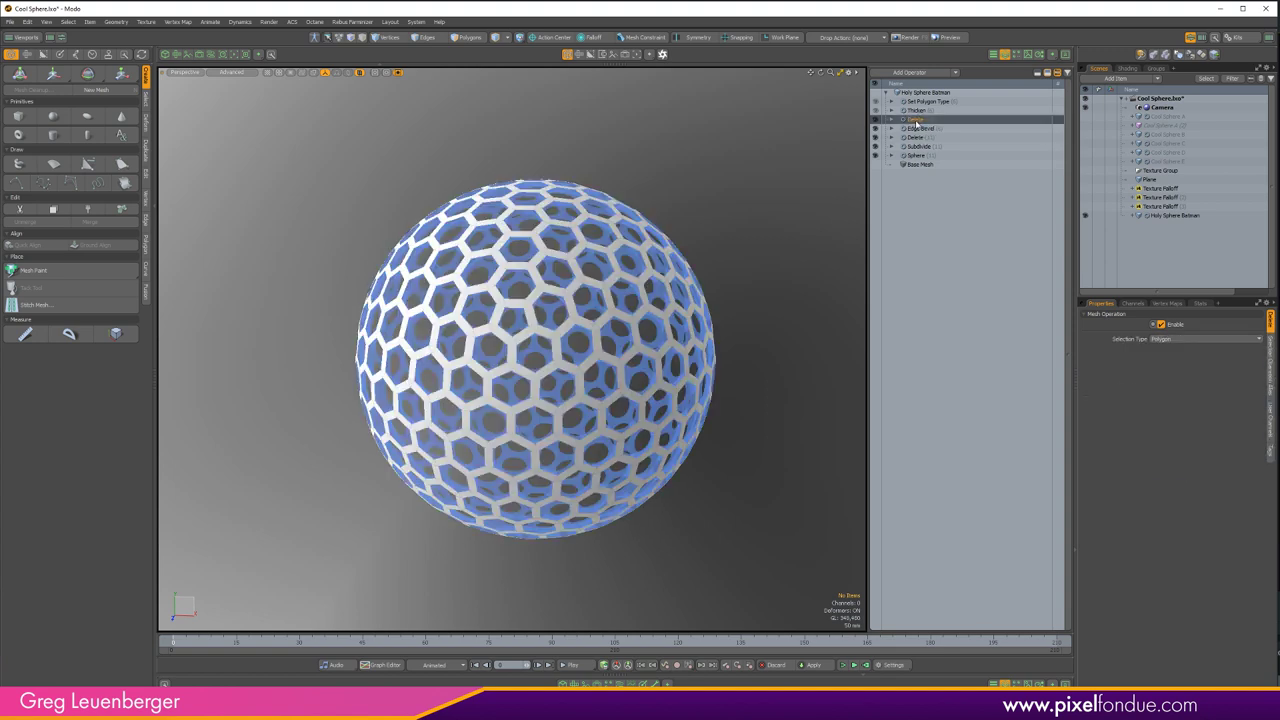
pyautogui.click(920, 111)
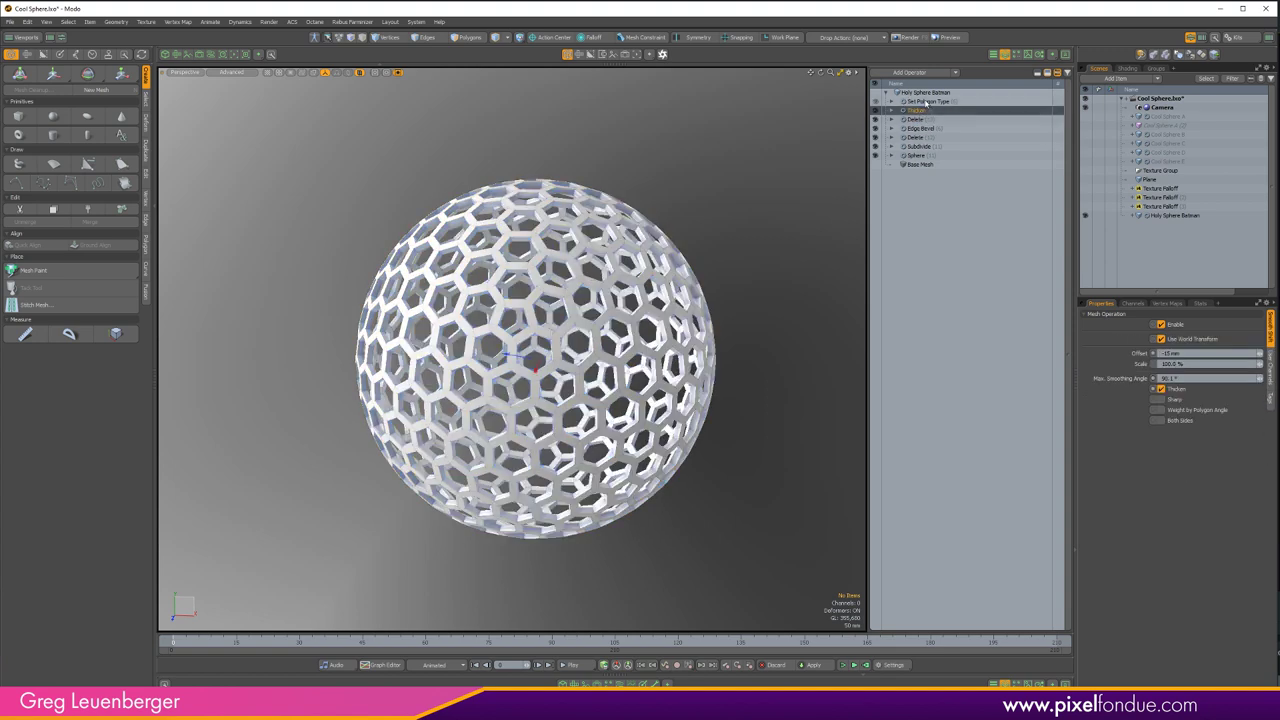
pyautogui.click(924, 102)
pyautogui.keyDown('alt'); pyautogui.moveTo(763, 266); pyautogui.dragTo(750, 330); pyautogui.keyUp('alt')
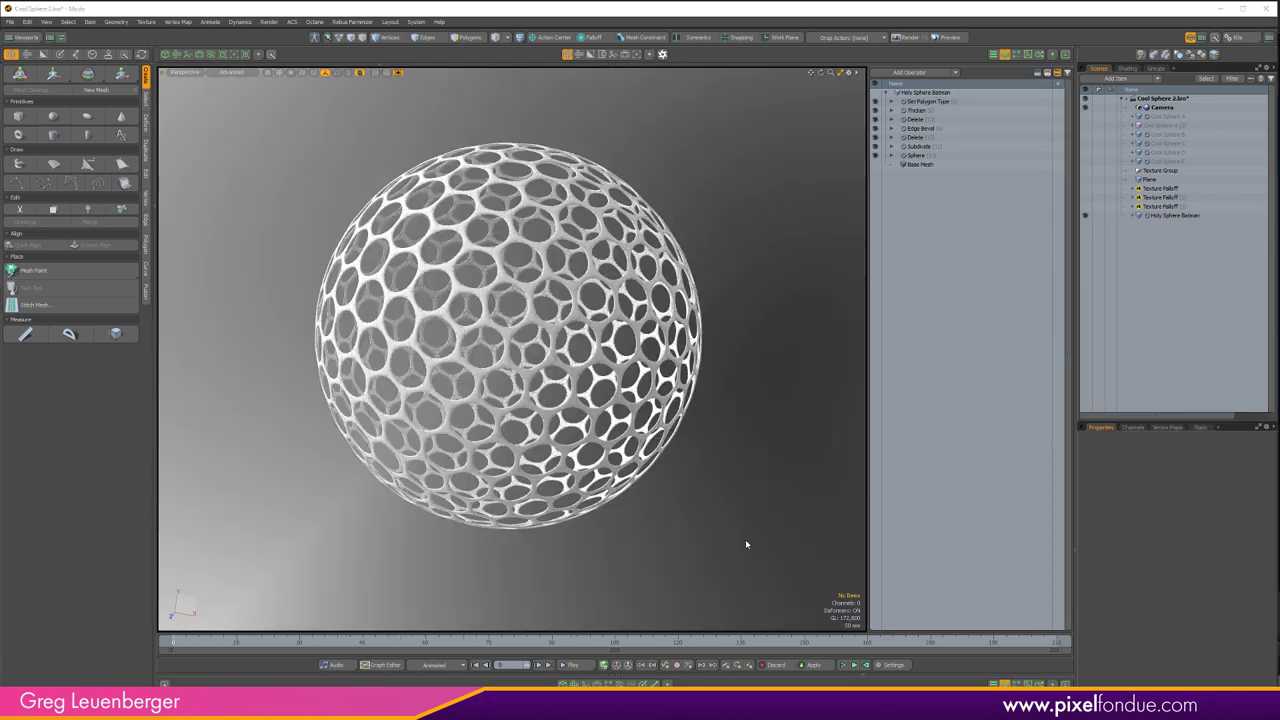
pyautogui.keyDown('alt'); pyautogui.moveTo(707, 482); pyautogui.dragTo(713, 504); pyautogui.keyUp('alt')
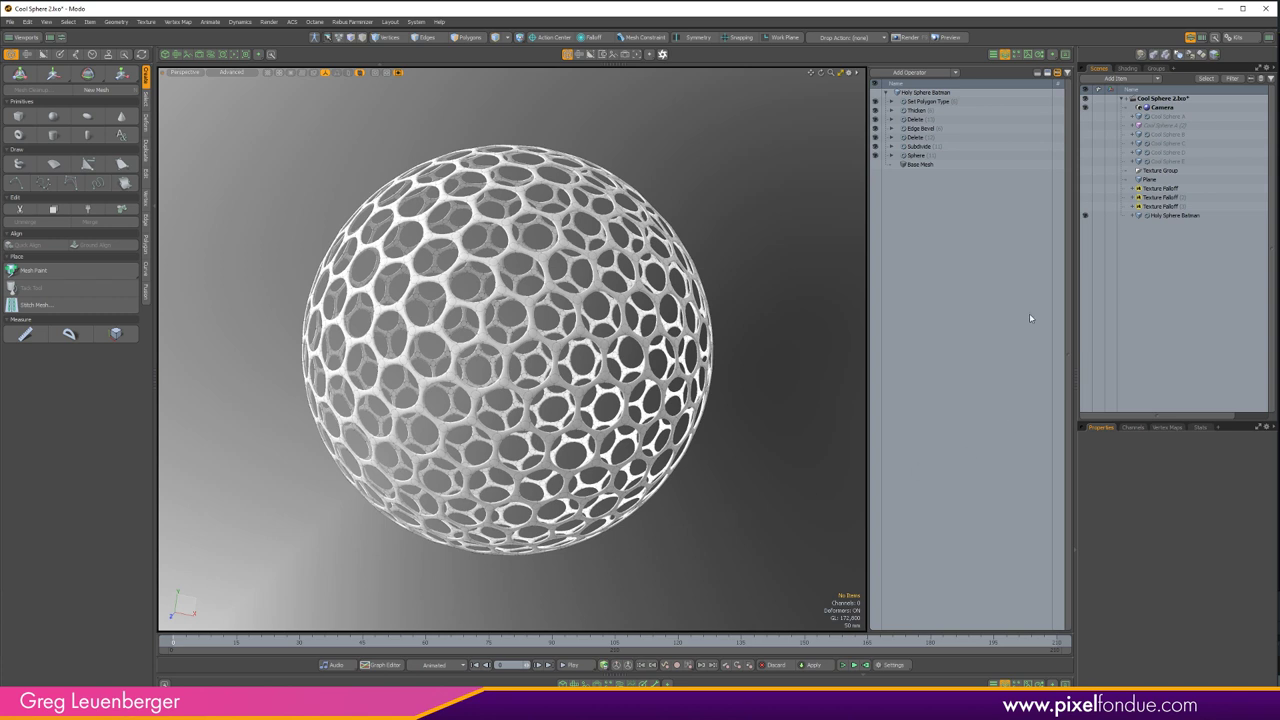
# - Disable all operations from Set Polygon Type down to Sphere and add a Torus operation directly above Base Mesh
pyautogui.moveTo(876, 101); pyautogui.dragTo(875, 154)
pyautogui.click(876, 157)
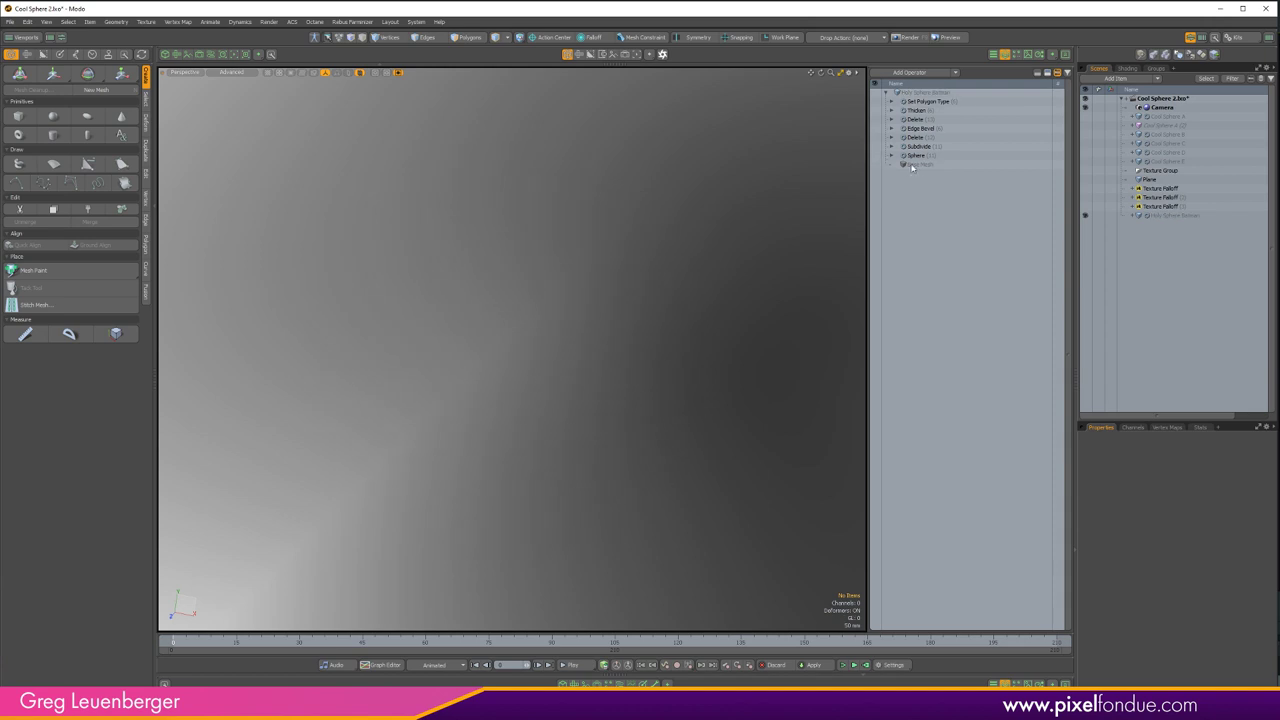
pyautogui.click(927, 74)
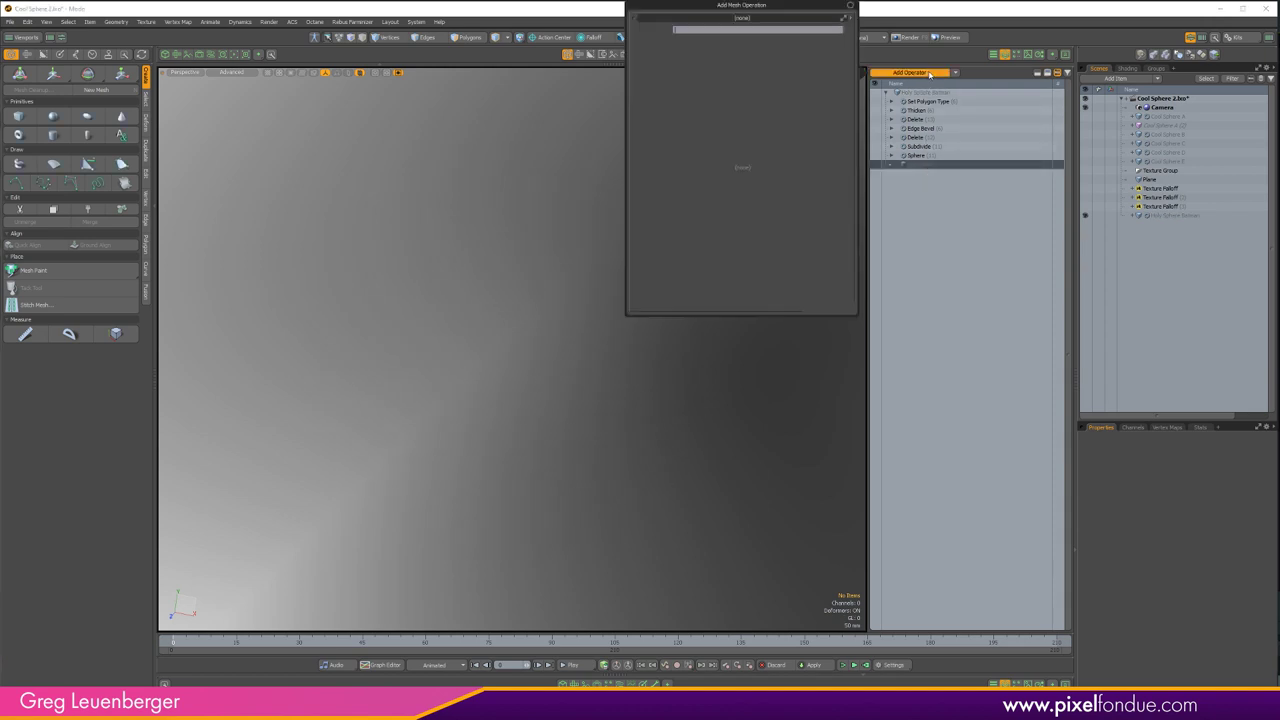
pyautogui.write('torus')
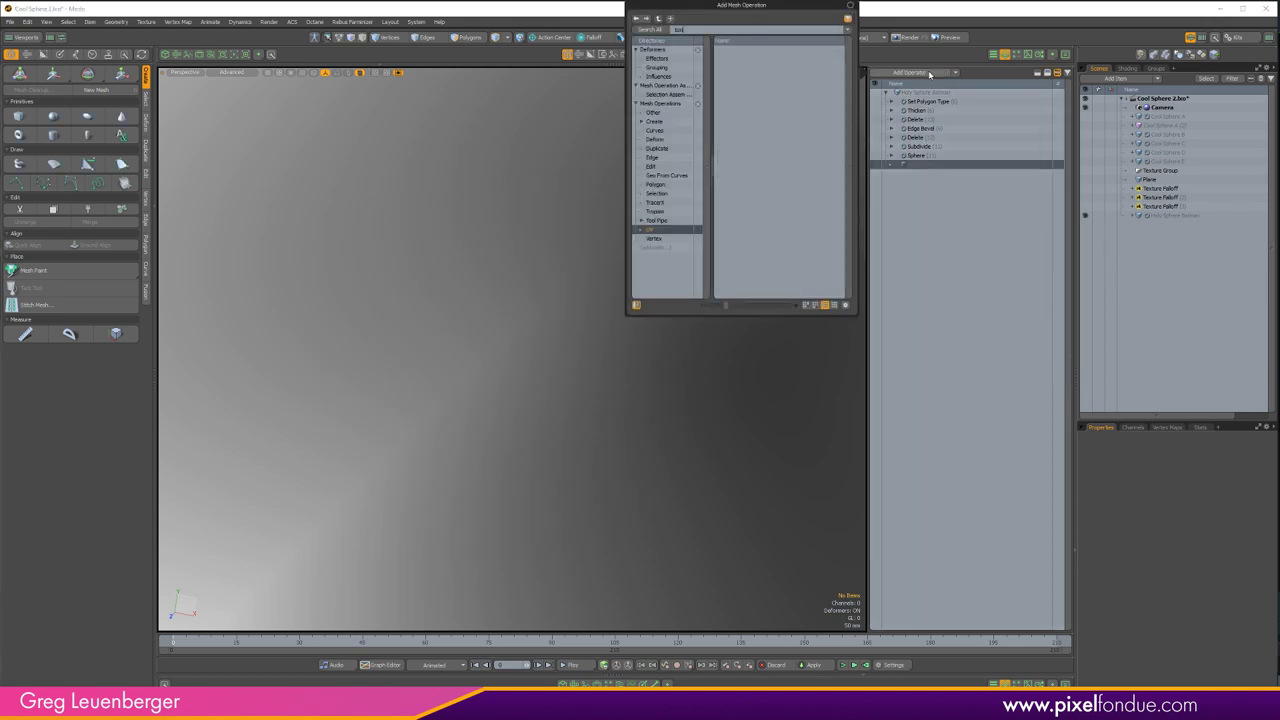
pyautogui.press('BackSpace')
pyautogui.press('BackSpace')
pyautogui.write('o')
pyautogui.press('Return')
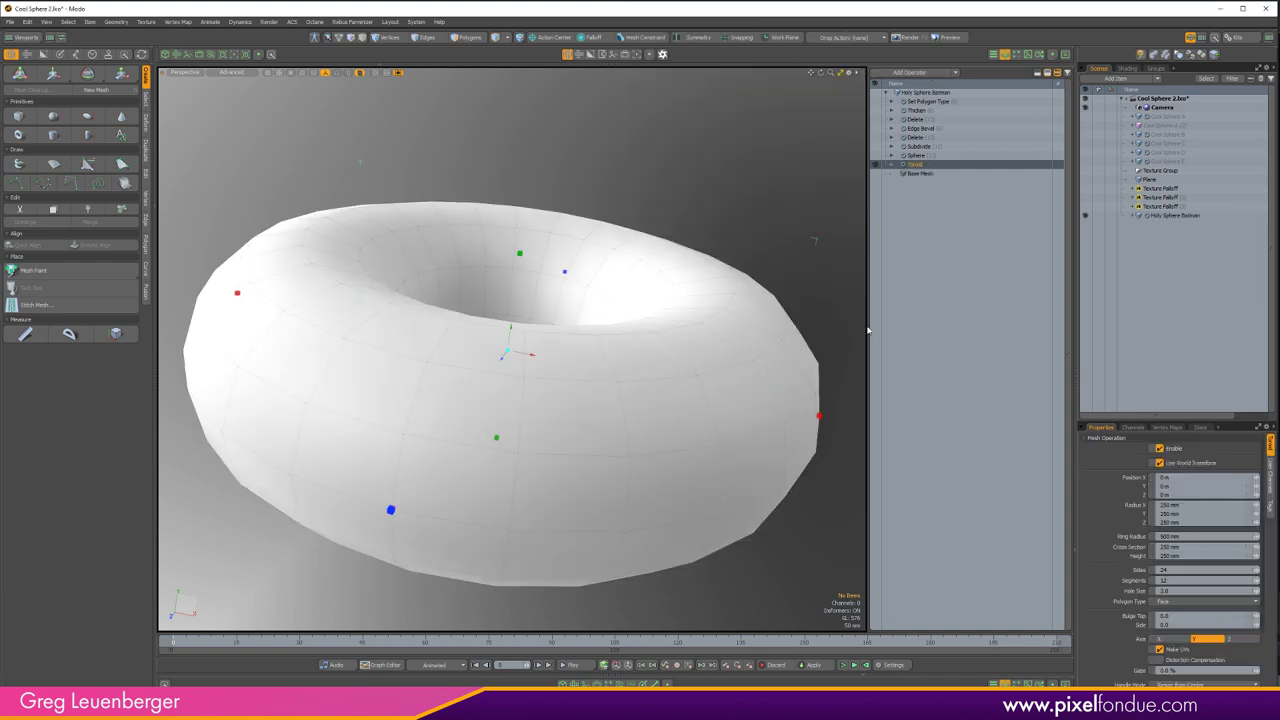
pyautogui.keyDown('alt'); pyautogui.moveTo(505, 365); pyautogui.dragTo(500, 428); pyautogui.keyUp('alt')
pyautogui.scroll(-2, 510, 400)
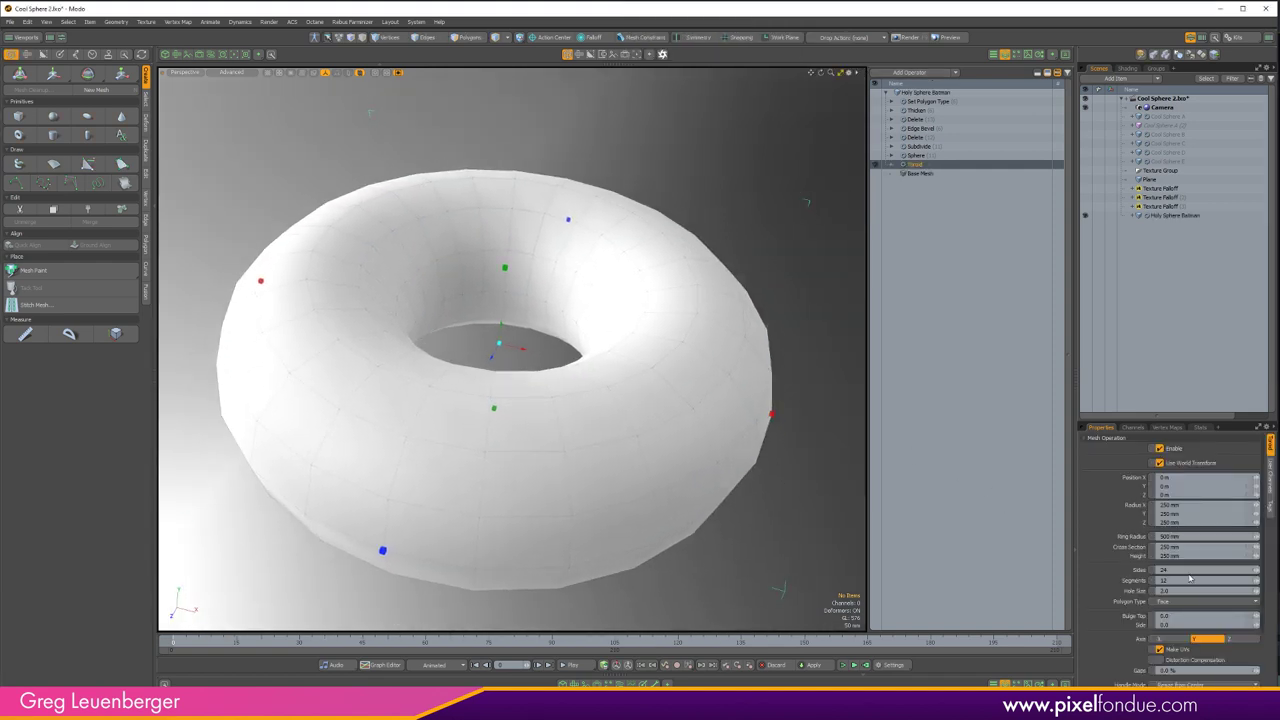
# - Set the toroid's sides to 48 and its segments to 16
pyautogui.press('Return')
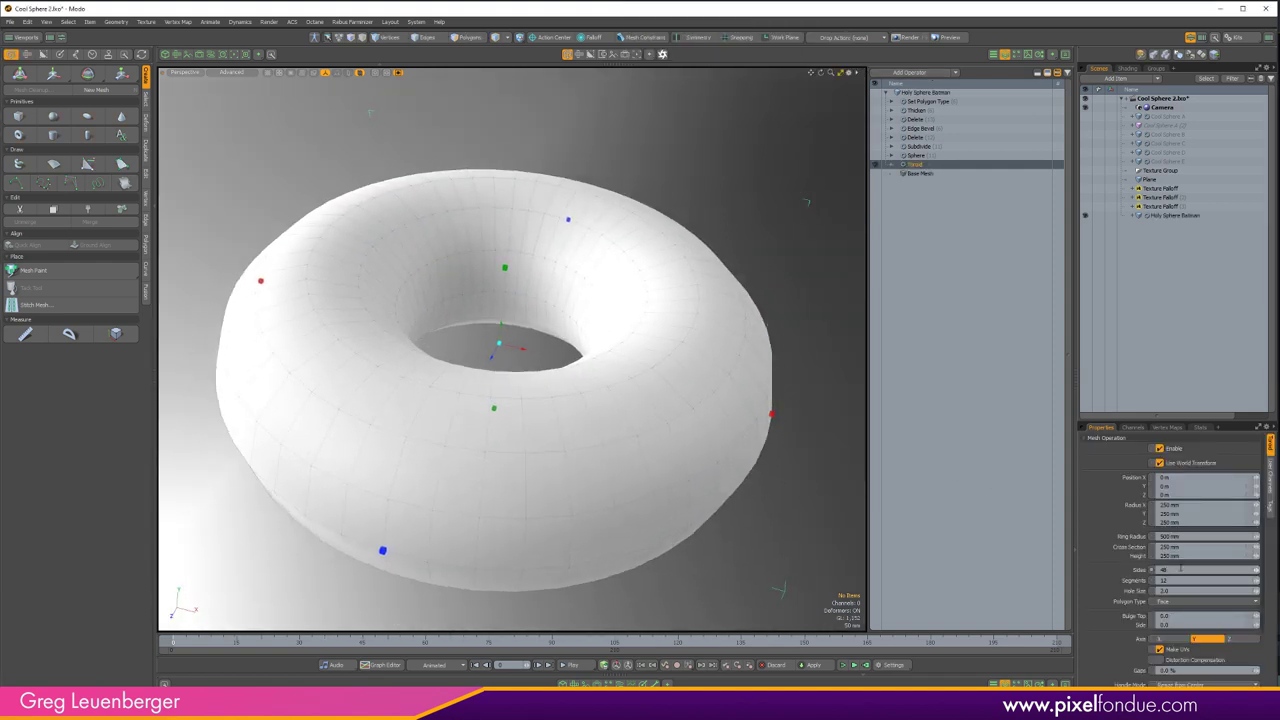
pyautogui.scroll(-3, 440, 408)
pyautogui.keyDown('alt'); pyautogui.moveTo(440, 411); pyautogui.dragTo(441, 428); pyautogui.keyUp('alt')
pyautogui.click(1176, 580)
pyautogui.write('16')
pyautogui.press('Return')
pyautogui.scroll(2, 500, 410)
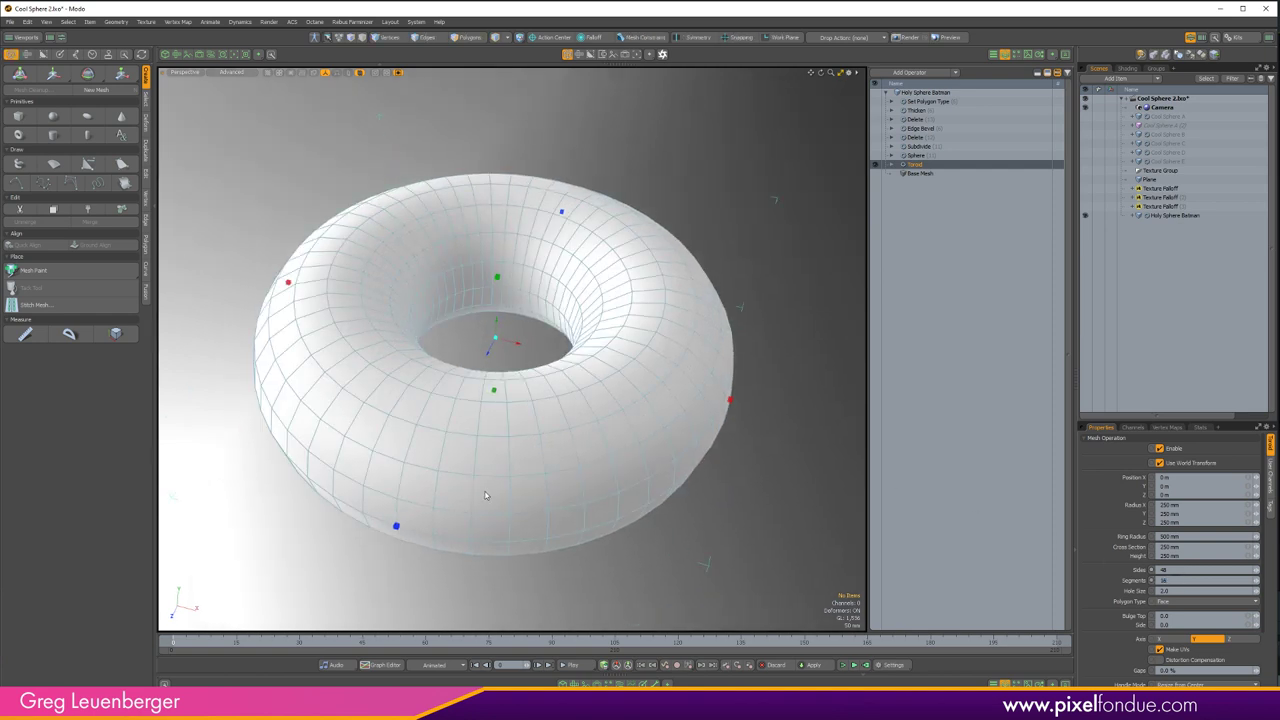
# - Temporarily enable the Sphere operation to compare its triangular faces with the toroid's mesh
pyautogui.click(875, 156)
pyautogui.click(902, 156)
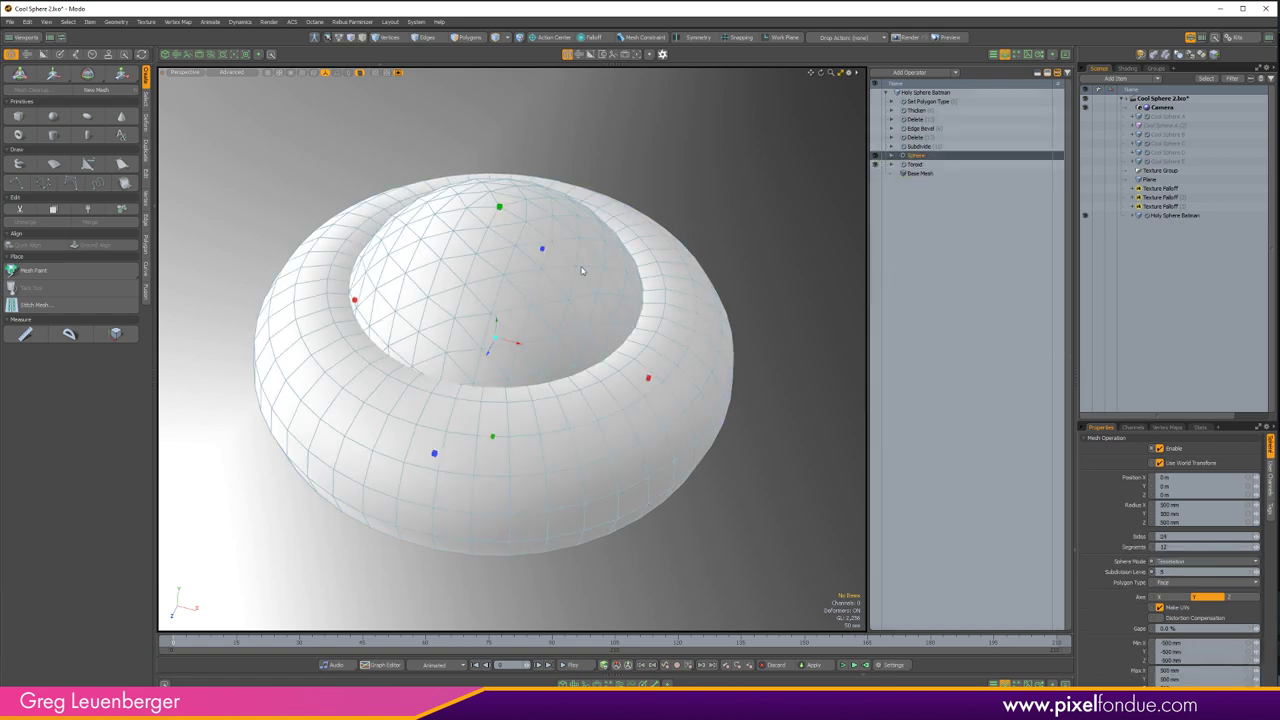
pyautogui.click(875, 155)
# - Add a Triangulate operation directly above the Toroid operation in the mesh operation stack
pyautogui.click(915, 164)
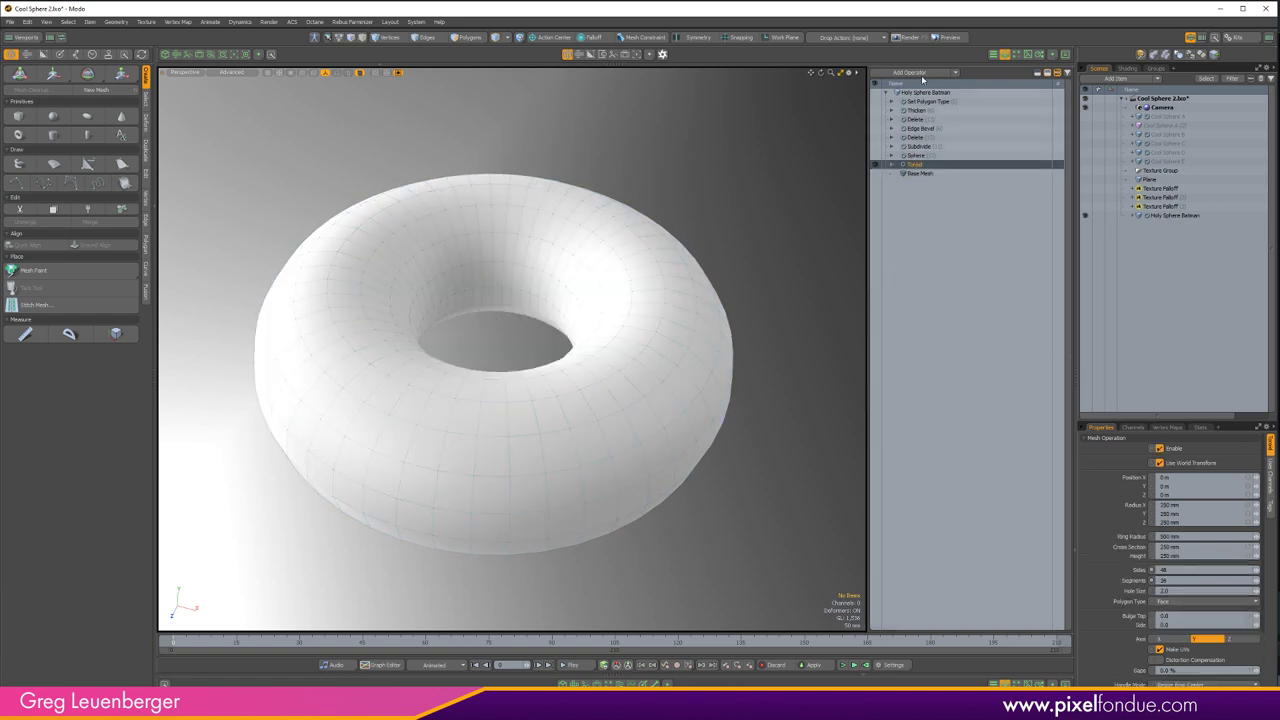
pyautogui.click(923, 76)
pyautogui.write('trian')
pyautogui.press('Return')
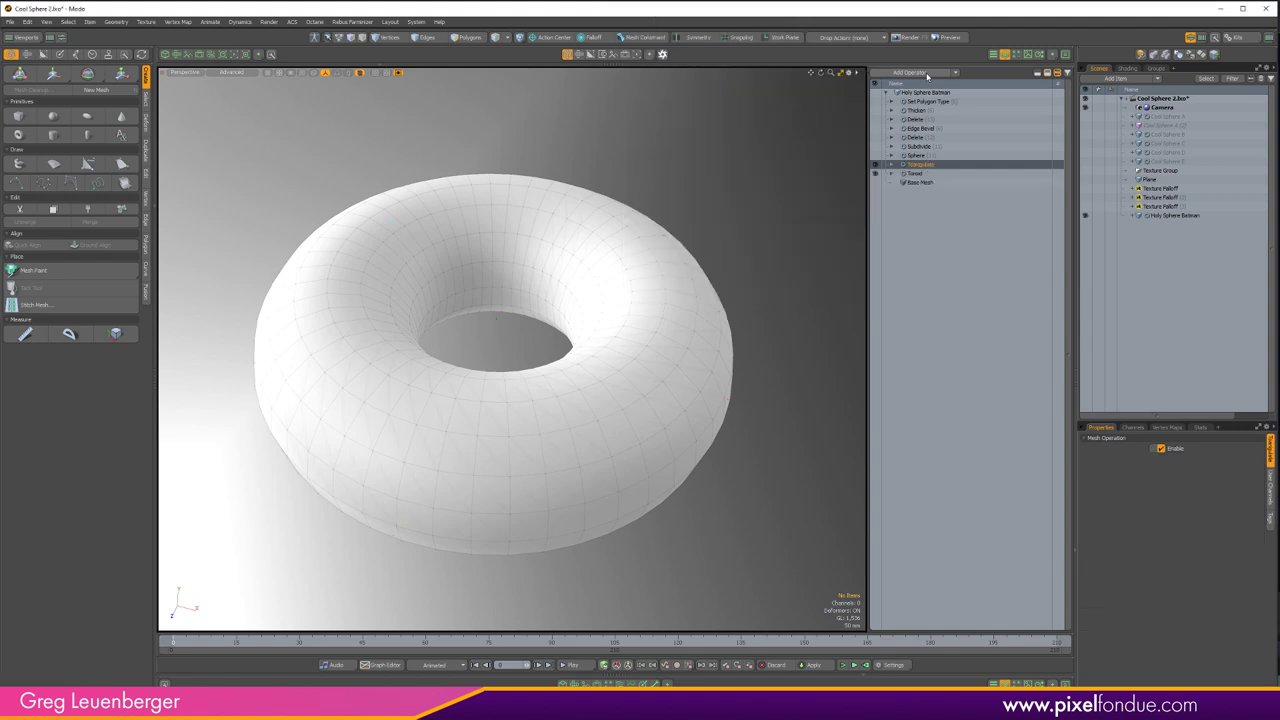
# - Enable the Subdivide, both Delete, Edge Bevel, Thicken and Set Polygon Type operations on the triangulated torus
pyautogui.click(890, 146)
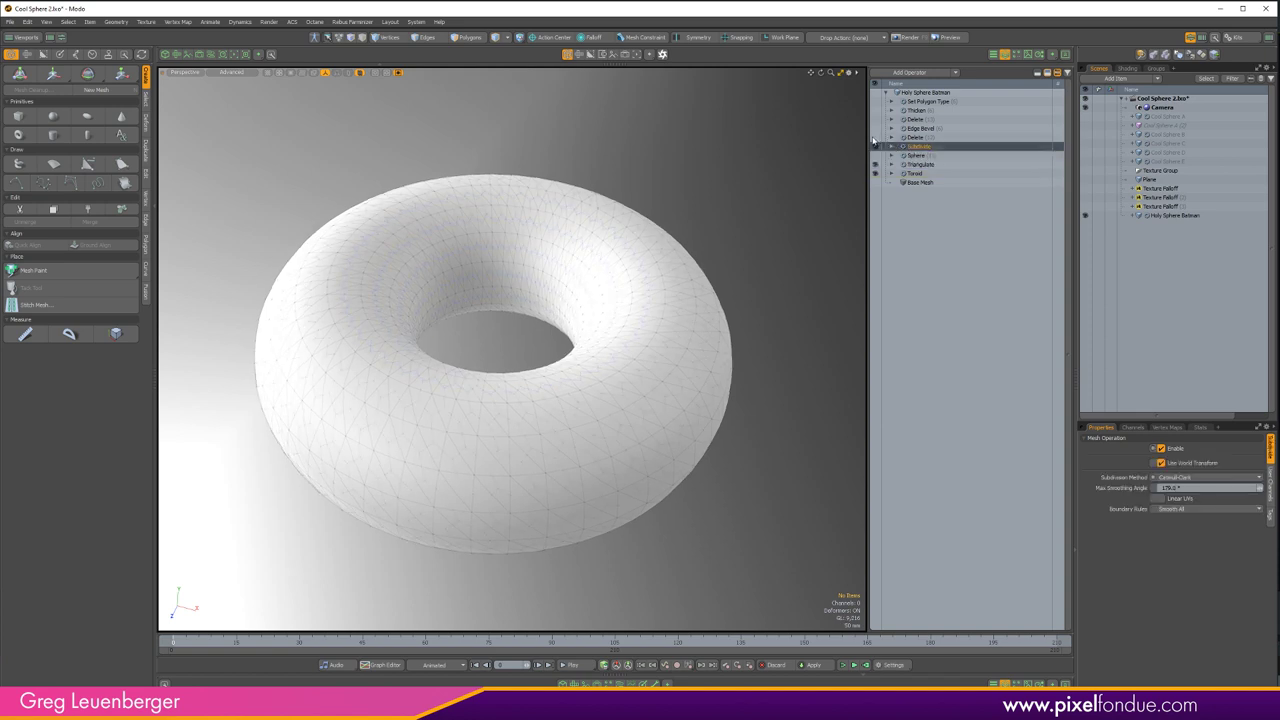
pyautogui.click(878, 136)
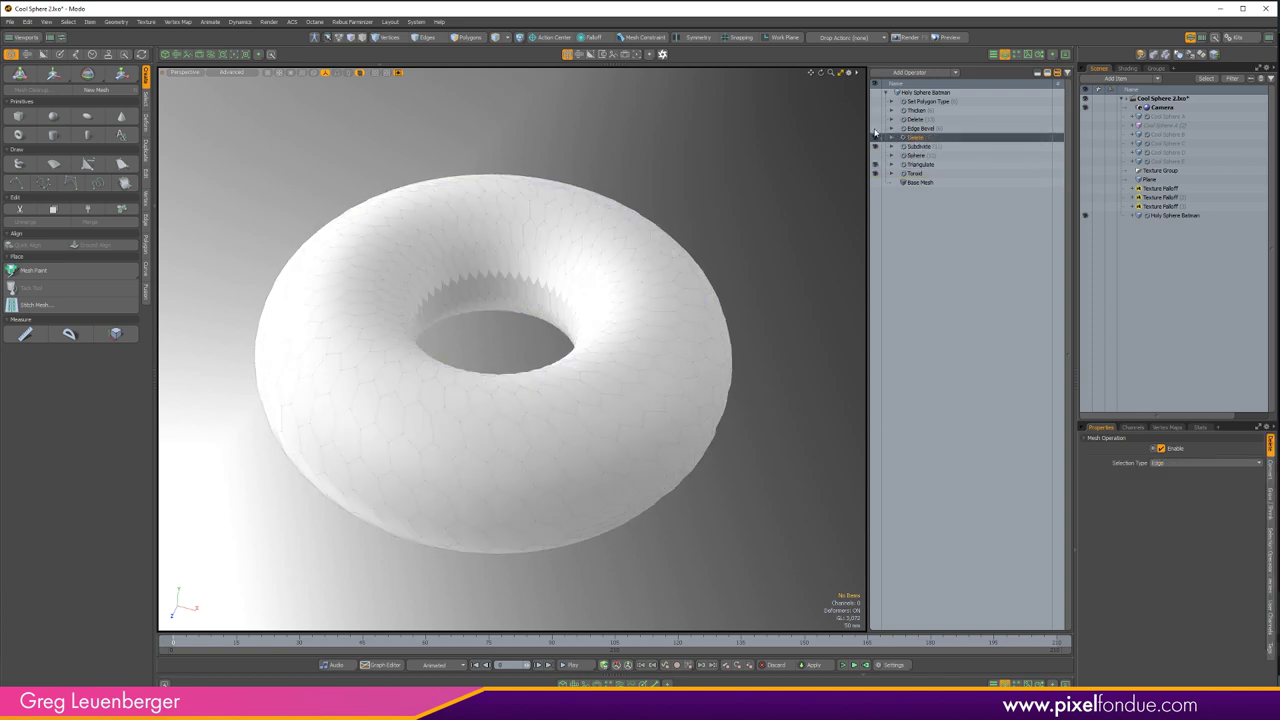
pyautogui.click(916, 120)
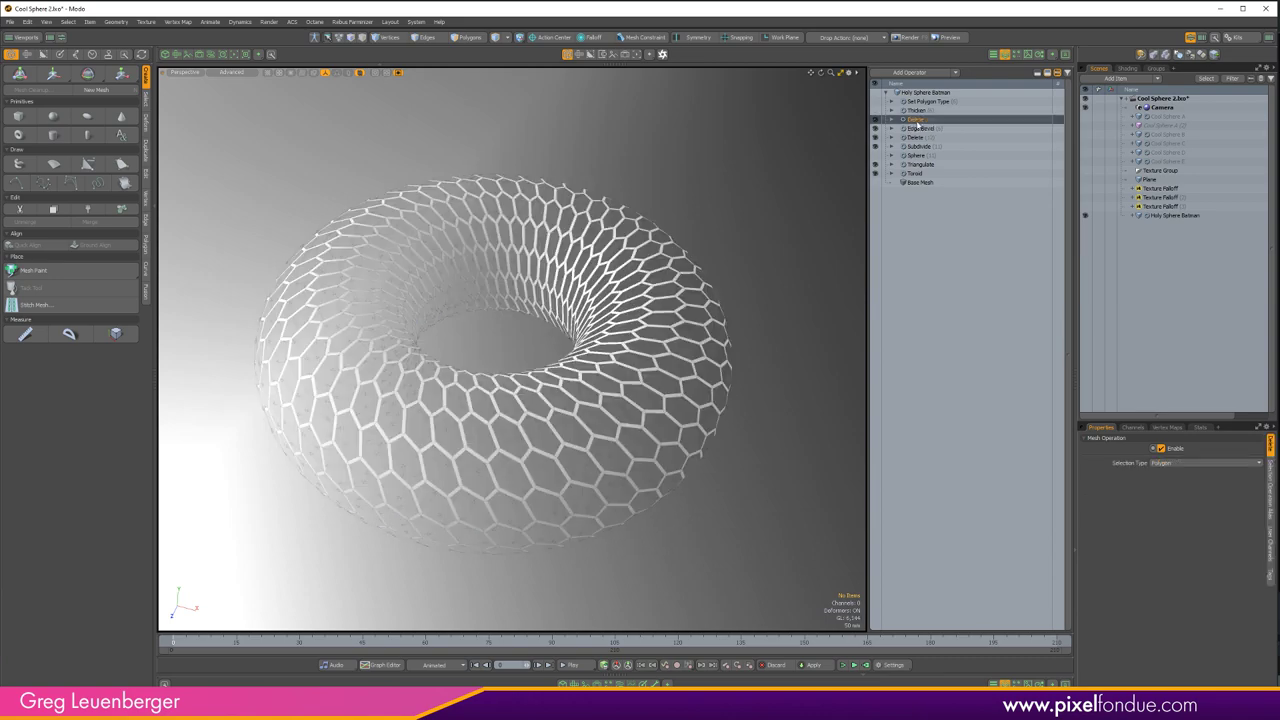
pyautogui.click(914, 110)
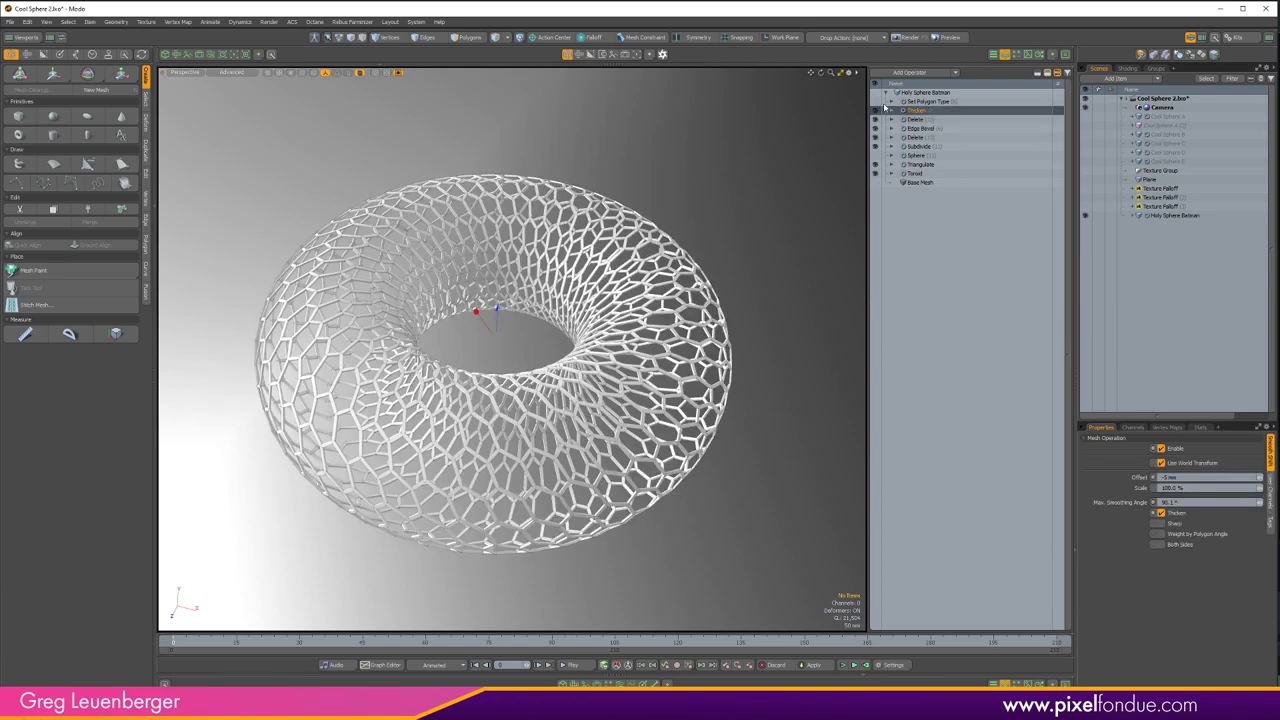
pyautogui.click(924, 103)
pyautogui.keyDown('alt'); pyautogui.moveTo(482, 378); pyautogui.dragTo(571, 311); pyautogui.keyUp('alt')
pyautogui.keyDown('ctrl'); pyautogui.keyDown('alt'); pyautogui.moveTo(571, 311); pyautogui.dragTo(598, 297); pyautogui.keyUp('alt'); pyautogui.keyUp('ctrl')
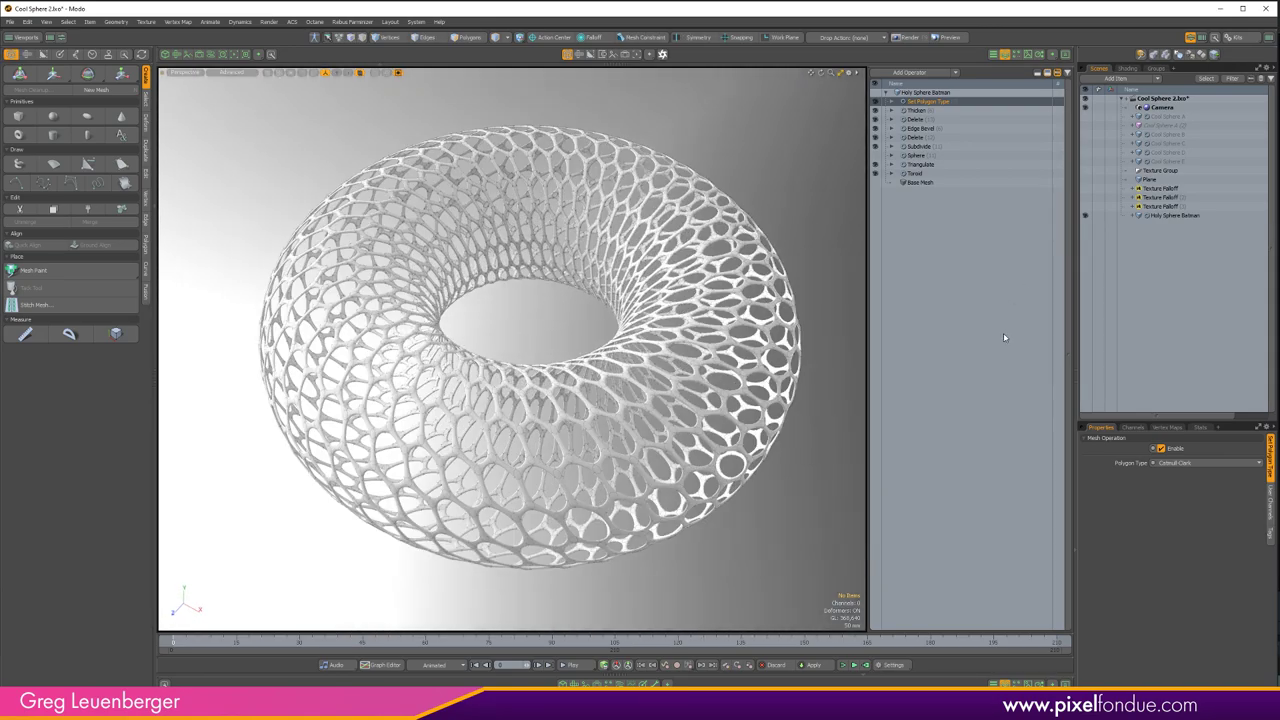
pyautogui.keyDown('alt'); pyautogui.moveTo(816, 337); pyautogui.dragTo(762, 326); pyautogui.keyUp('alt')
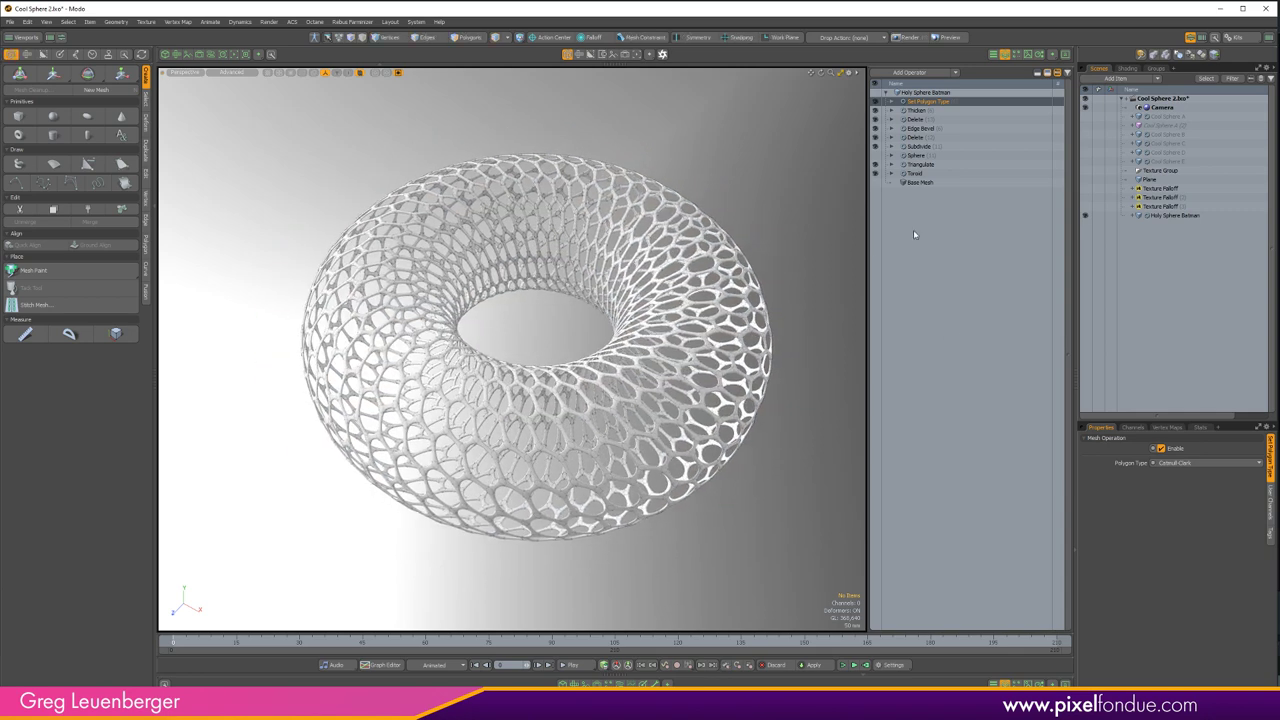
# - Give the Triangulate and Toroid operations a yellow editor color
pyautogui.click(919, 167)
pyautogui.rightClick(920, 168)
pyautogui.moveTo(913, 184)
pyautogui.click(991, 232)
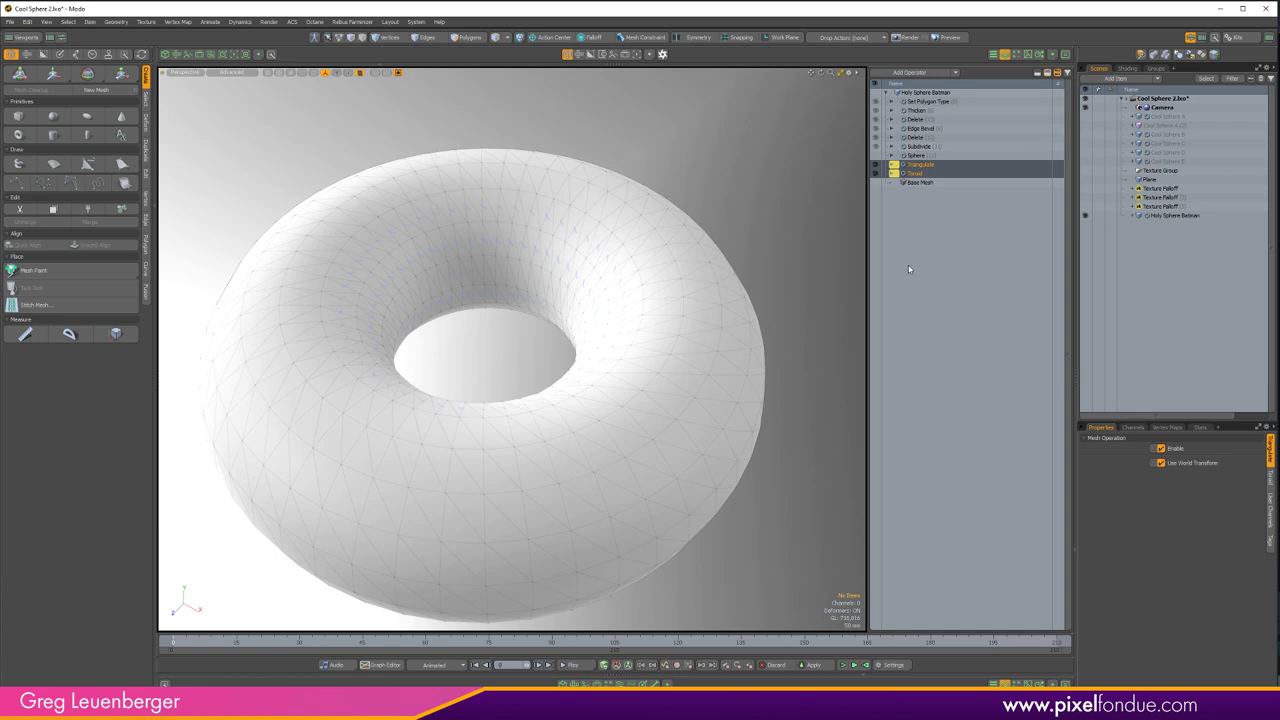
# - Select the Toroid operation for editing and disable the Triangulate operation
pyautogui.keyDown('alt'); pyautogui.keyDown('shift'); pyautogui.moveTo(789, 239); pyautogui.dragTo(801, 229); pyautogui.keyUp('shift'); pyautogui.keyUp('alt')
pyautogui.click(914, 173)
pyautogui.click(877, 164)
pyautogui.keyDown('alt'); pyautogui.keyDown('shift'); pyautogui.moveTo(766, 250); pyautogui.dragTo(766, 235); pyautogui.keyUp('shift'); pyautogui.keyUp('alt')
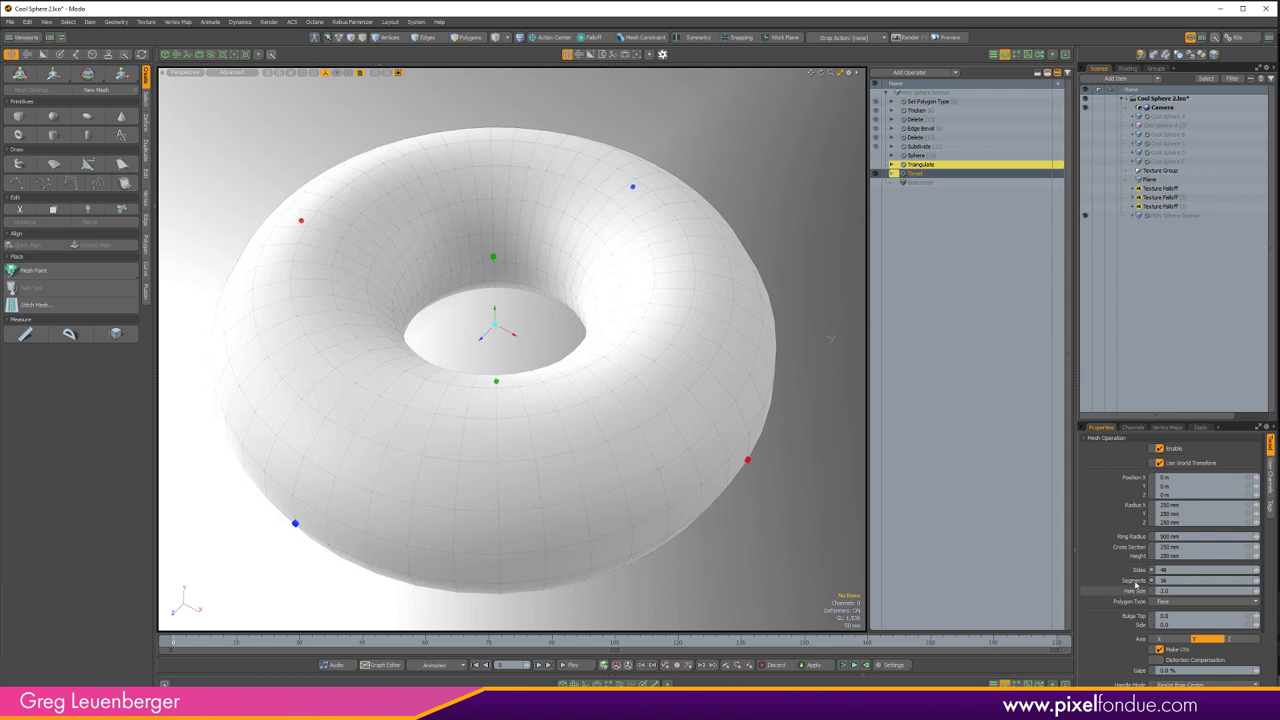
# - Increase the toroid's Hole Size interactively to about 4.87
pyautogui.click(1130, 591)
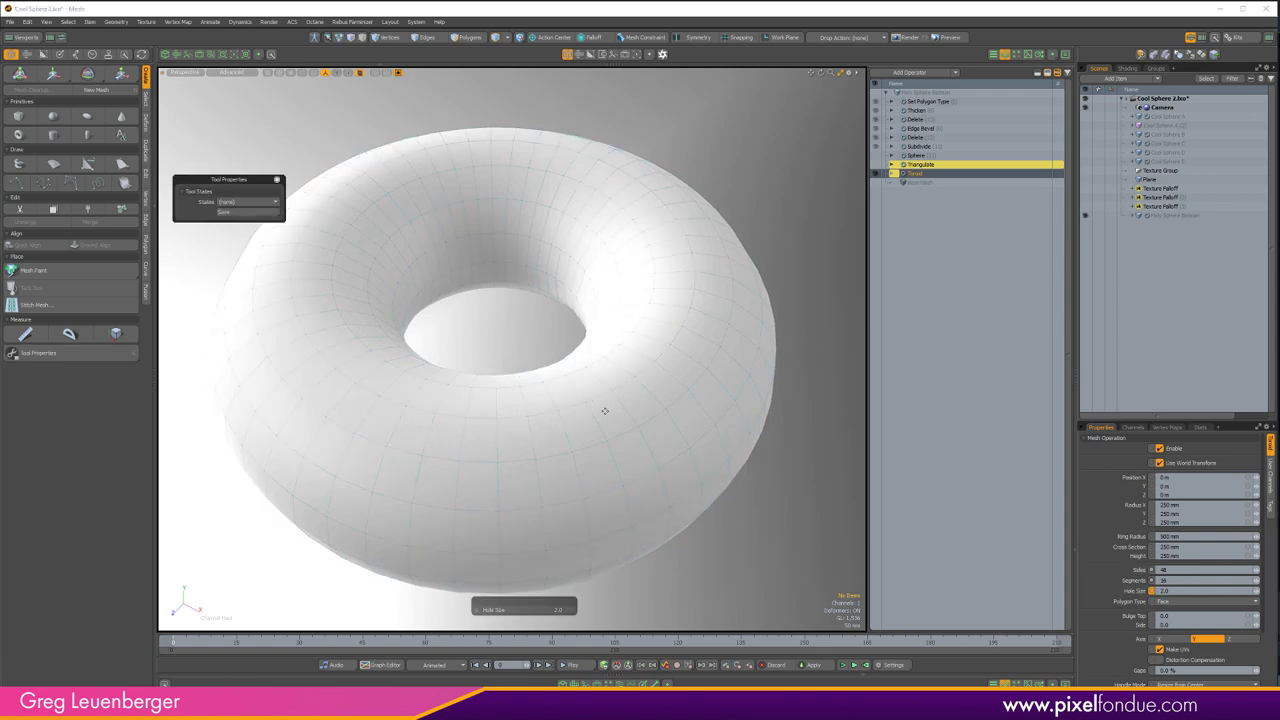
pyautogui.moveTo(569, 416); pyautogui.dragTo(674, 420)
pyautogui.scroll(-5, 638, 420)
pyautogui.scroll(-1, 594, 374)
pyautogui.keyDown('alt'); pyautogui.keyDown('shift'); pyautogui.moveTo(594, 374); pyautogui.dragTo(578, 364); pyautogui.keyUp('shift'); pyautogui.keyUp('alt')
# - Set the toroid's sides to 64 and inspect the resulting polygon layout
pyautogui.click(1164, 569)
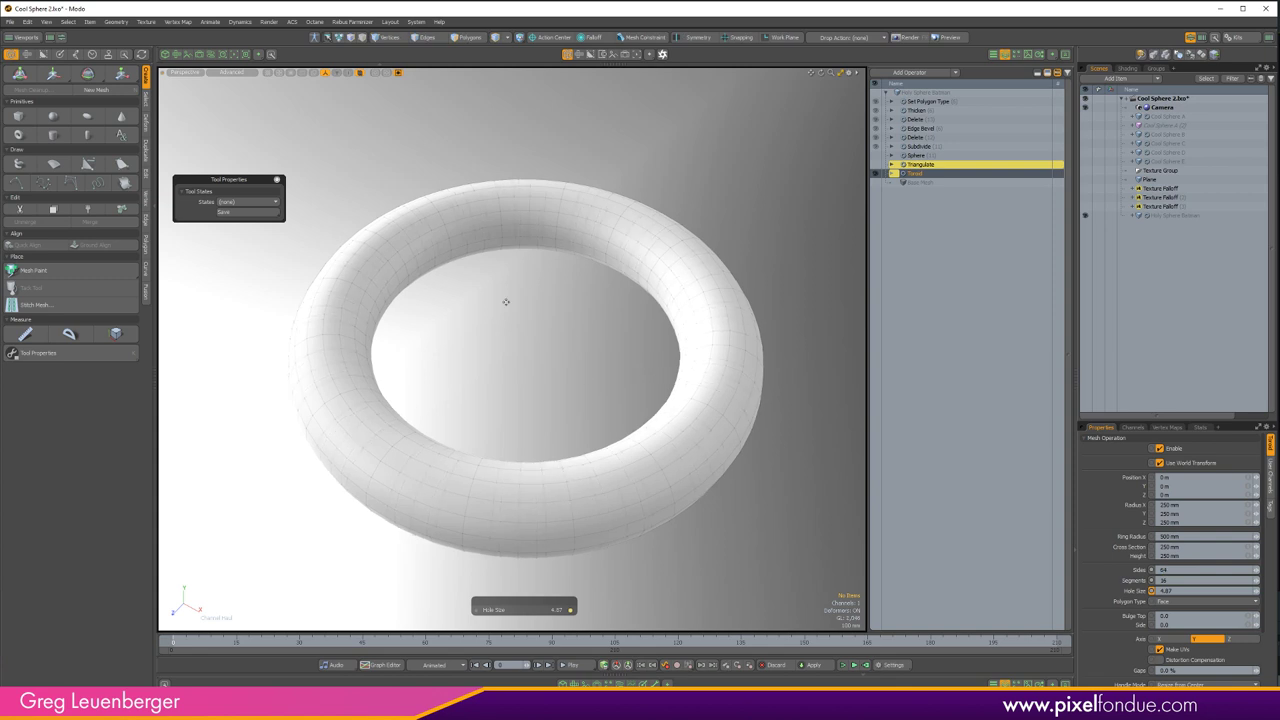
pyautogui.scroll(5, 580, 506)
pyautogui.scroll(-4, 580, 507)
pyautogui.keyDown('alt'); pyautogui.moveTo(581, 509); pyautogui.dragTo(735, 568); pyautogui.keyUp('alt')
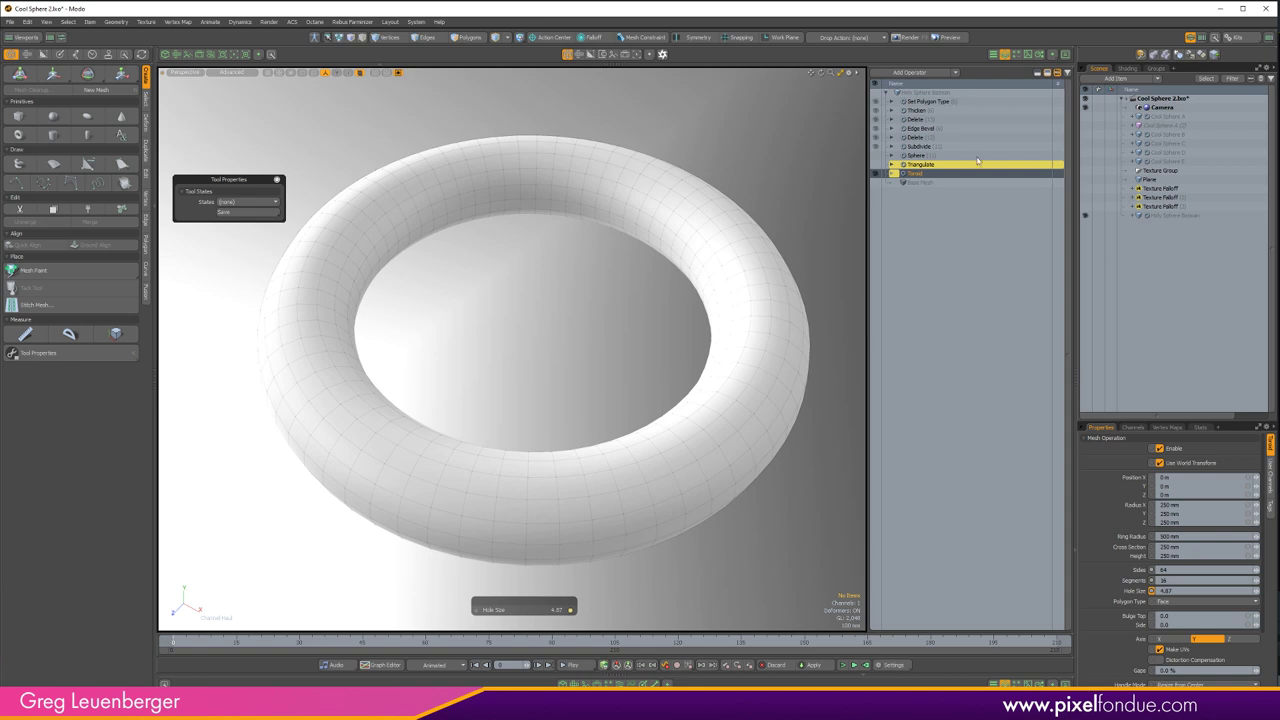
# - Add a Push operation directly above the Toroid operation in the stack
pyautogui.click(929, 76)
pyautogui.write('push')
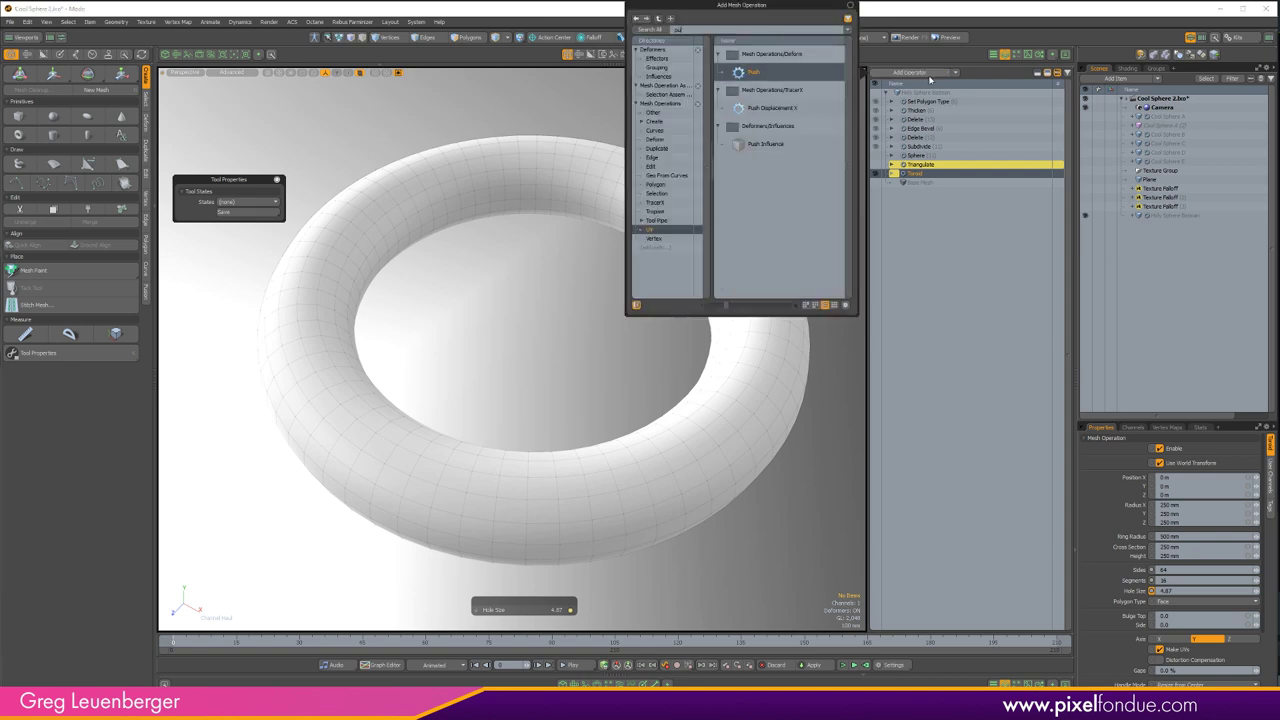
pyautogui.press('Return')
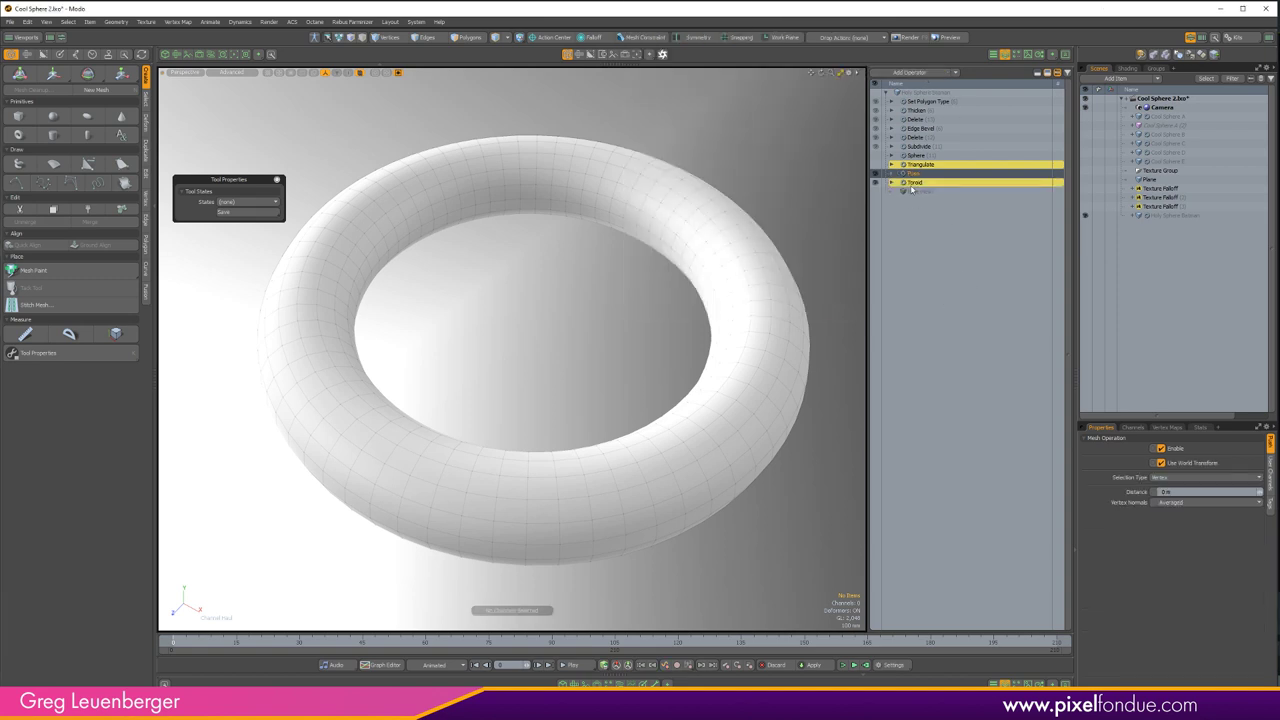
# - Give the Push operation a yellow editor color and set its selection type to Polygon
pyautogui.rightClick(905, 175)
pyautogui.moveTo(920, 192)
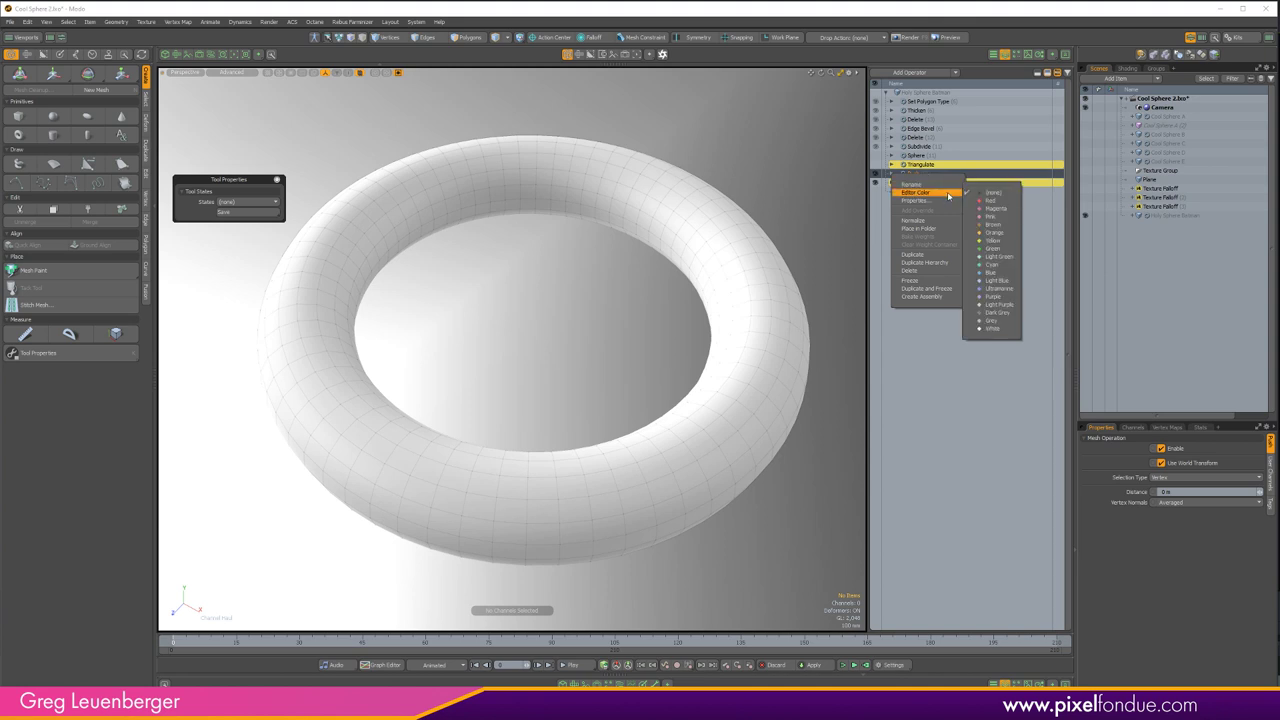
pyautogui.click(993, 233)
pyautogui.click(1160, 481)
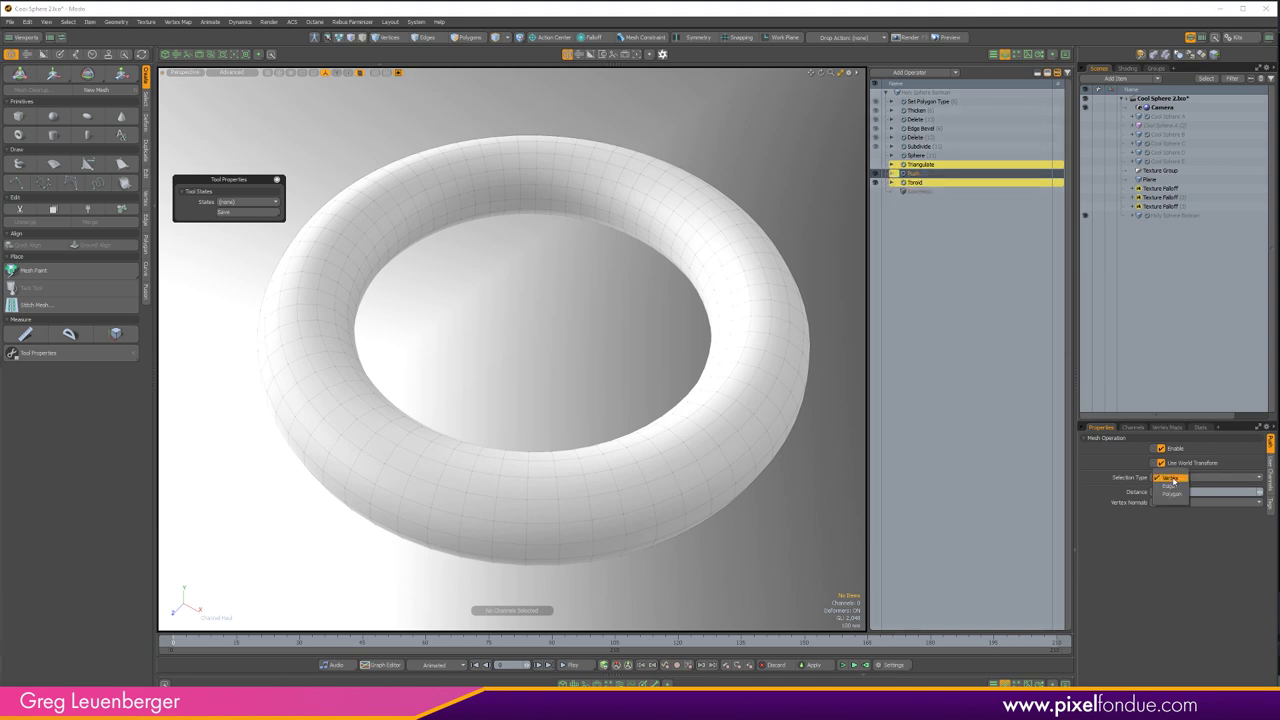
pyautogui.click(1165, 500)
# - Try adjusting the Push distance interactively and return it to 0 m
pyautogui.click(1140, 494)
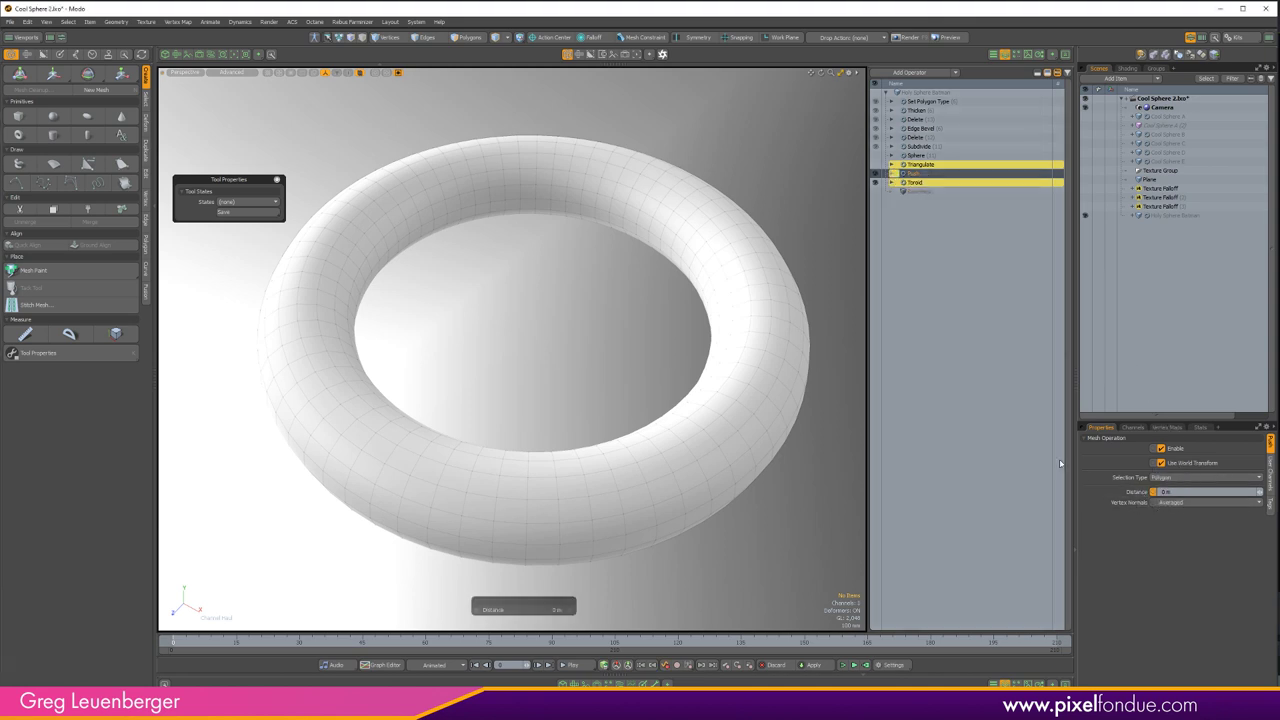
pyautogui.press('q')
pyautogui.press('c')
pyautogui.moveTo(642, 425)
pyautogui.mouseDown()
pyautogui.moveTo(712, 425)
pyautogui.moveTo(654, 425)
pyautogui.mouseUp()
pyautogui.moveTo(527, 378)
pyautogui.mouseDown()
pyautogui.moveTo(496, 378)
pyautogui.moveTo(543, 378)
pyautogui.moveTo(509, 378)
pyautogui.mouseUp()
pyautogui.press('q')
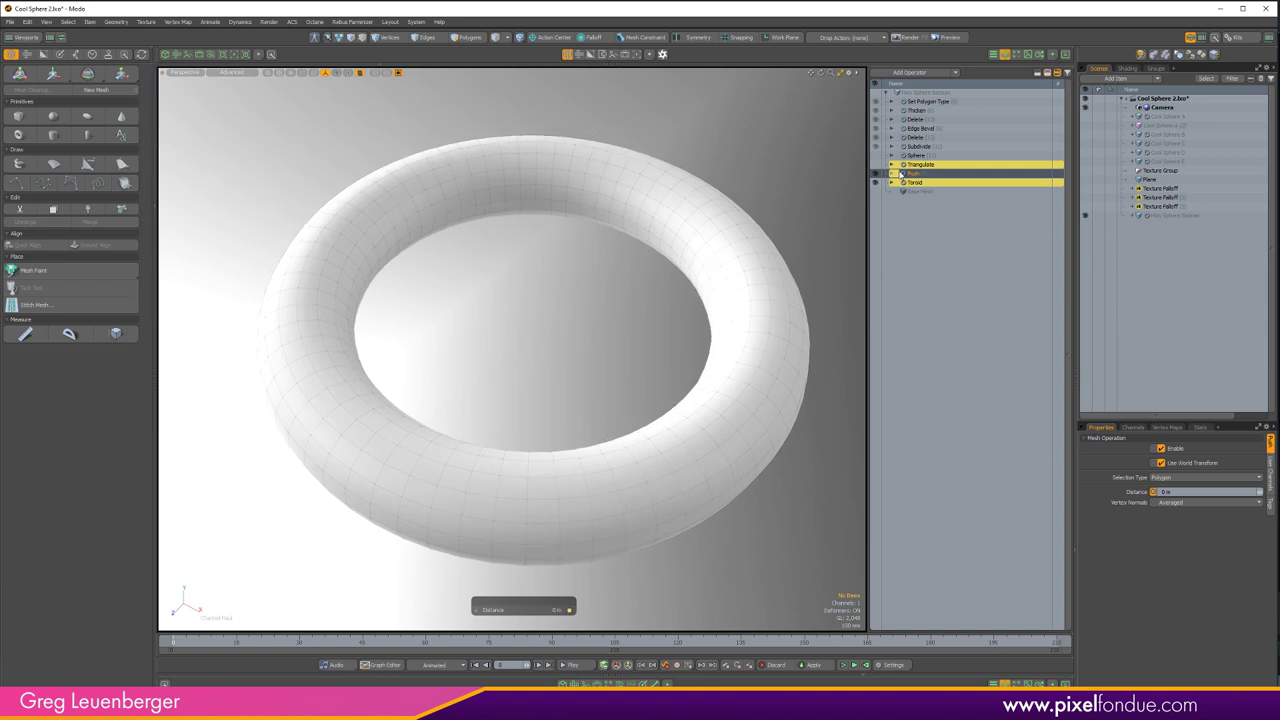
# - Add a Select by Pattern selection to the Push operation with the pattern True, False
pyautogui.click(891, 173)
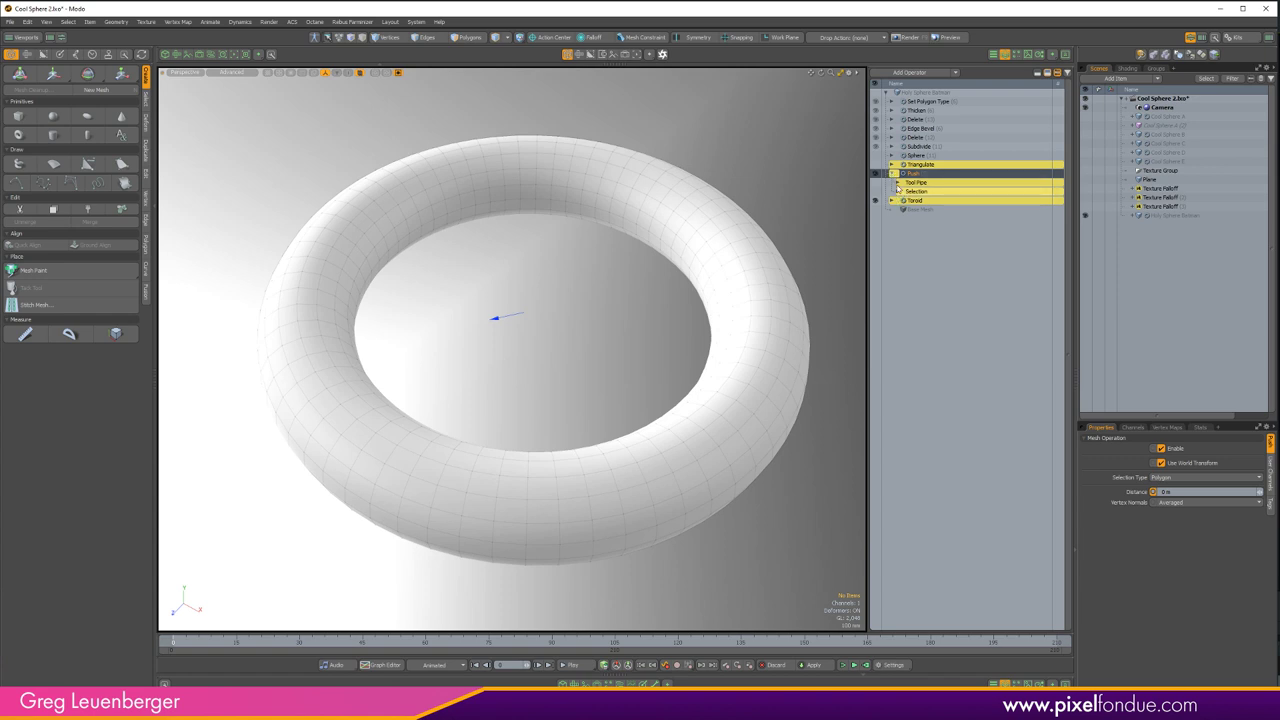
pyautogui.click(898, 192)
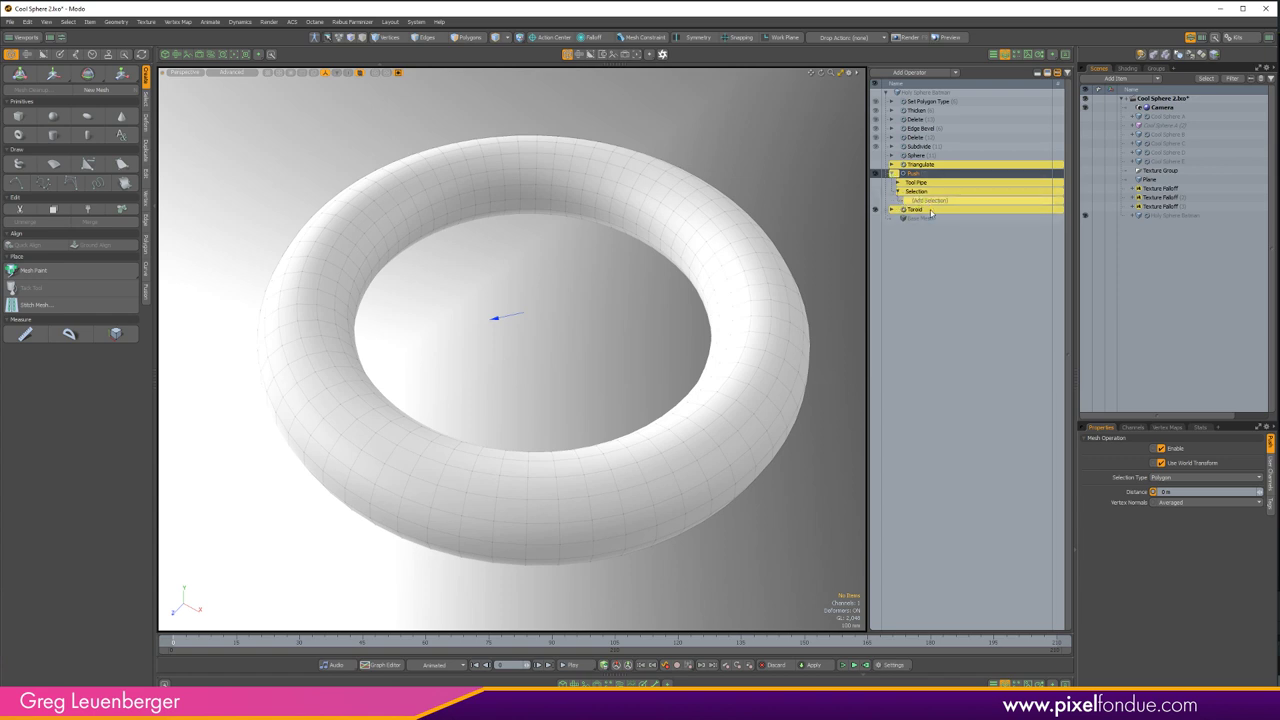
pyautogui.click(929, 201)
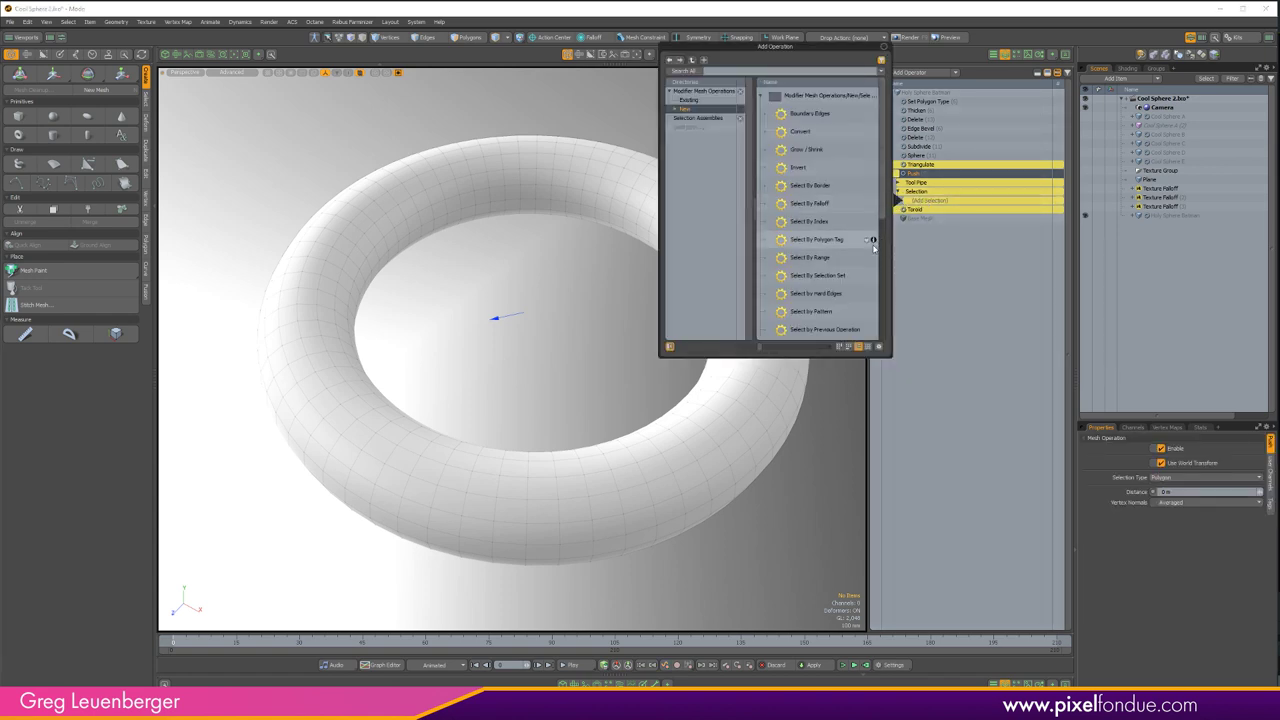
pyautogui.click(825, 313)
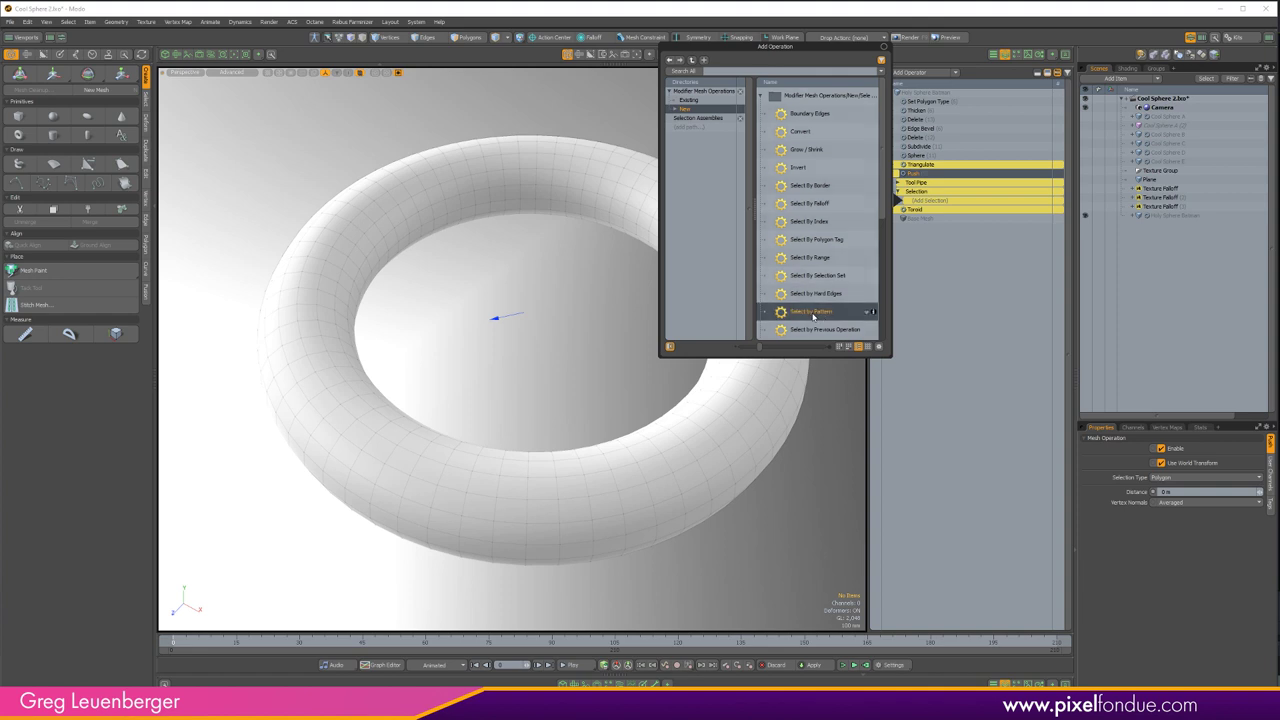
pyautogui.doubleClick(813, 315)
pyautogui.keyDown('alt'); pyautogui.moveTo(681, 374); pyautogui.dragTo(590, 322); pyautogui.keyUp('alt')
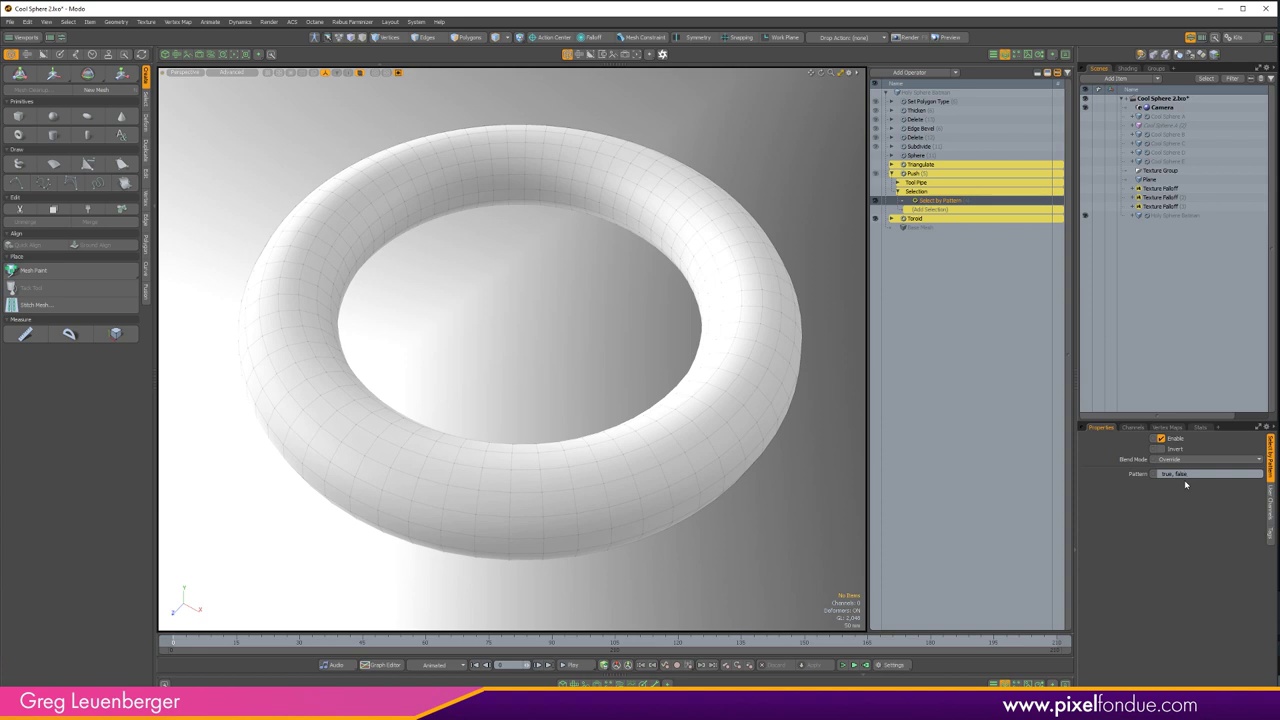
pyautogui.press('Return')
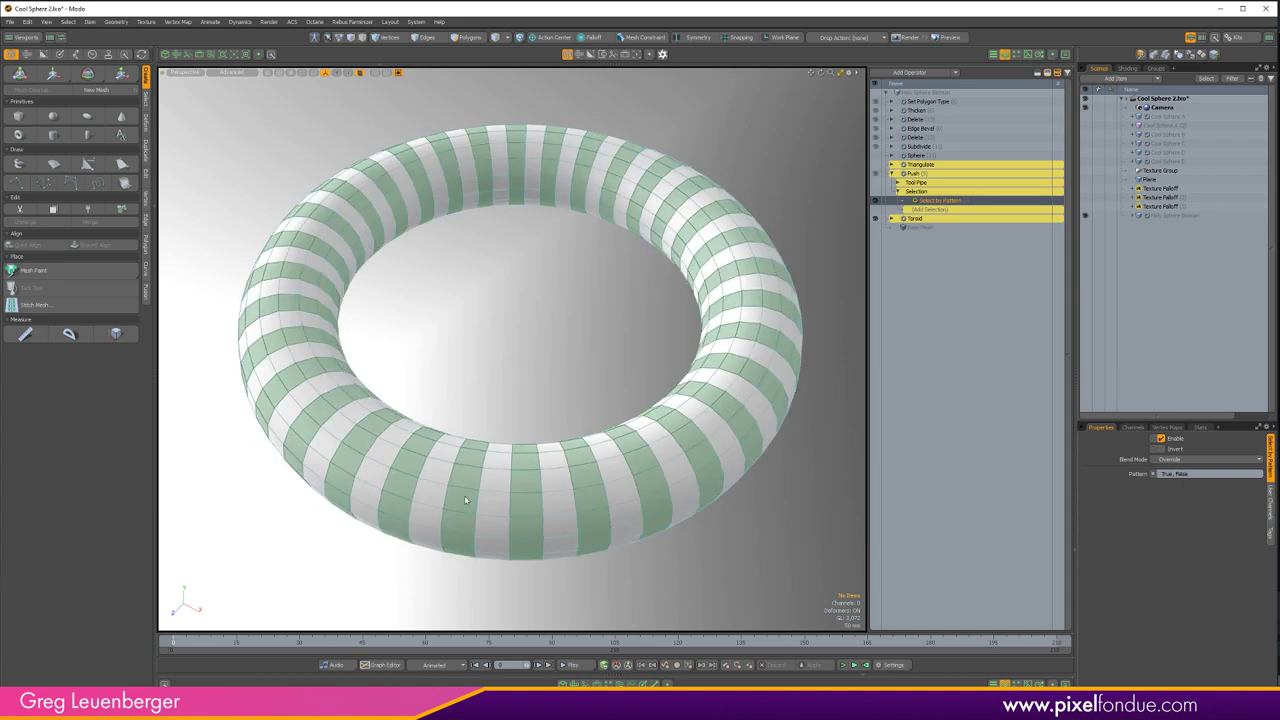
# - Try pushing the pattern-selected polygons of the torus outward with the Push operation
pyautogui.click(914, 174)
pyautogui.press('y')
pyautogui.moveTo(489, 310); pyautogui.dragTo(461, 313)
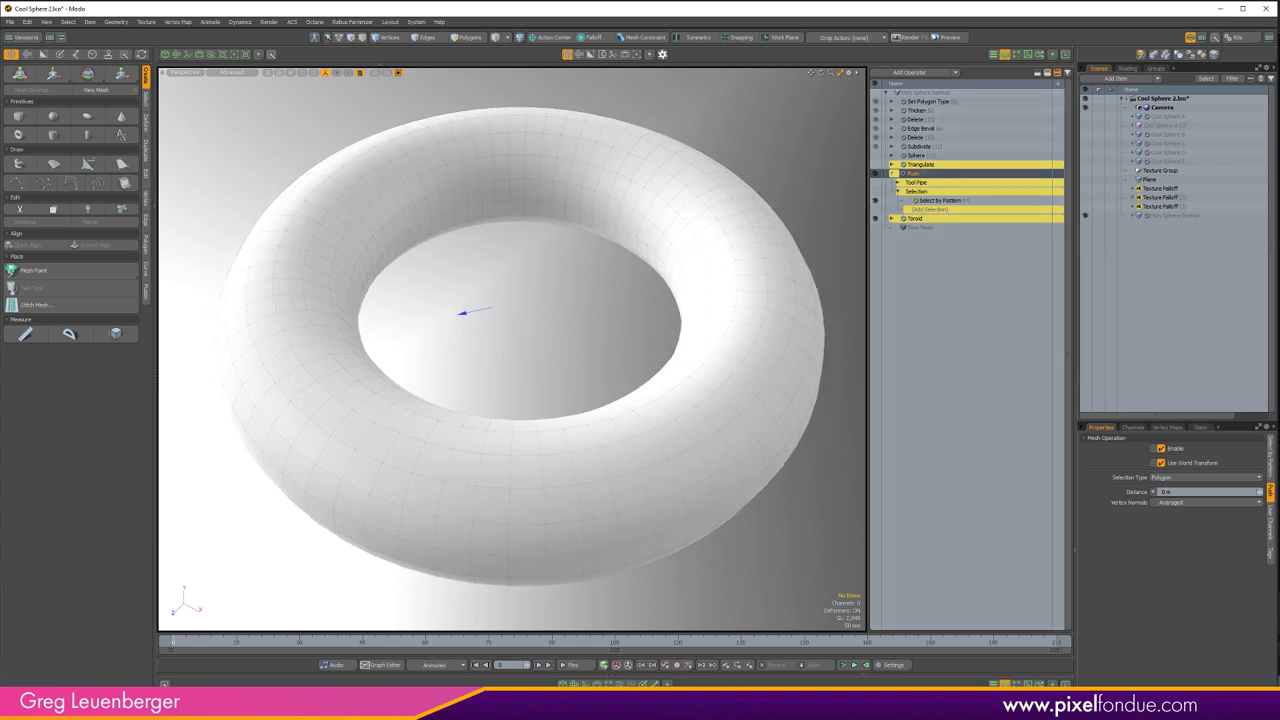
# - Set the Select by Pattern pattern to True, False, False, True
pyautogui.click(919, 205)
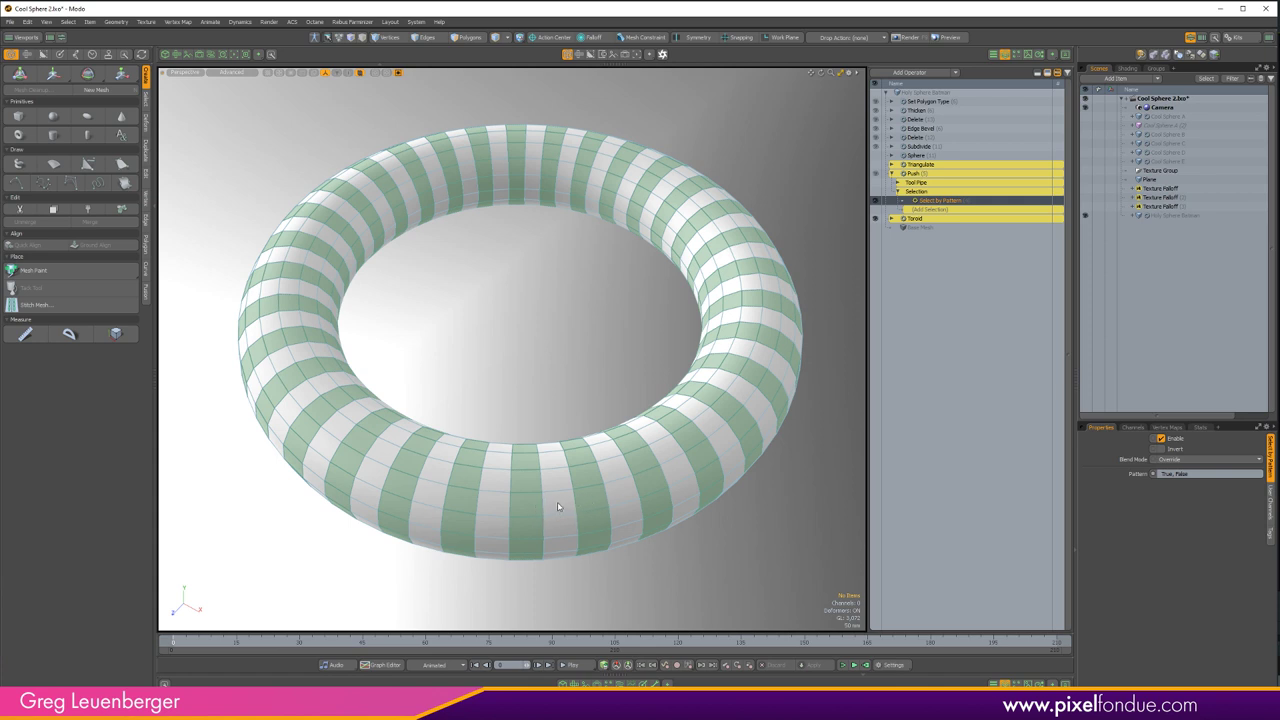
pyautogui.scroll(4, 575, 505)
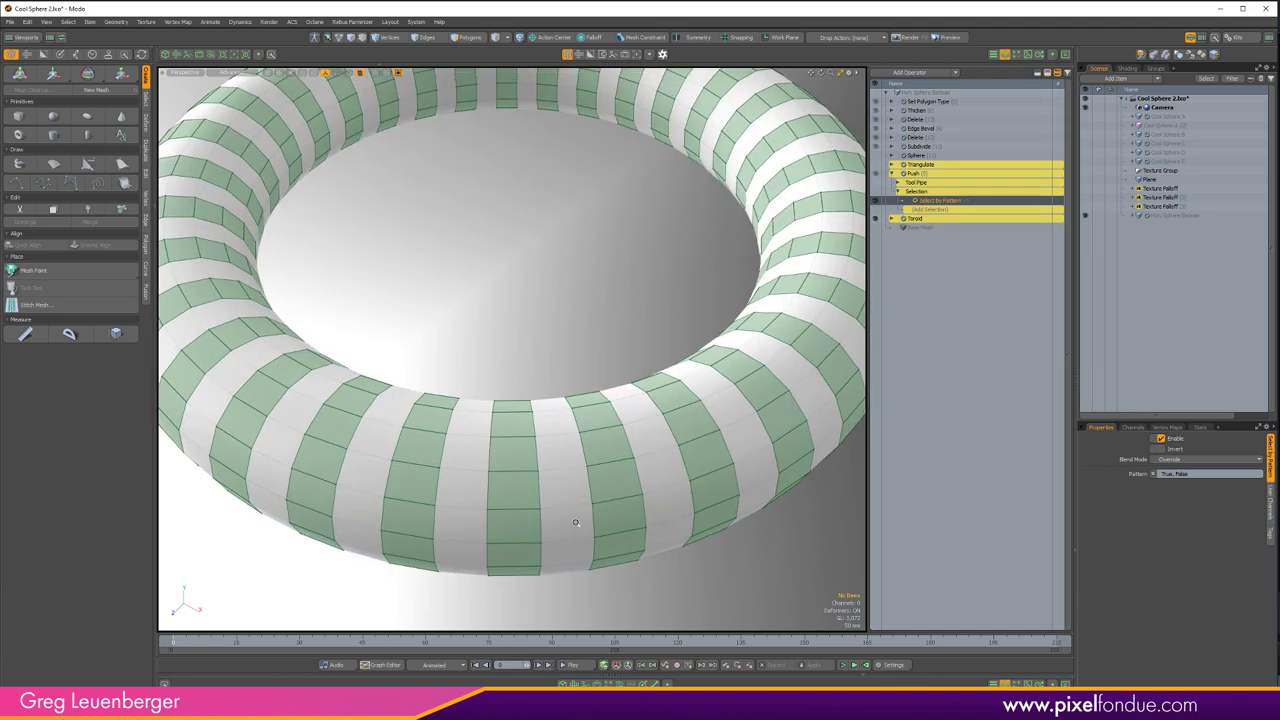
pyautogui.scroll(-4, 573, 493)
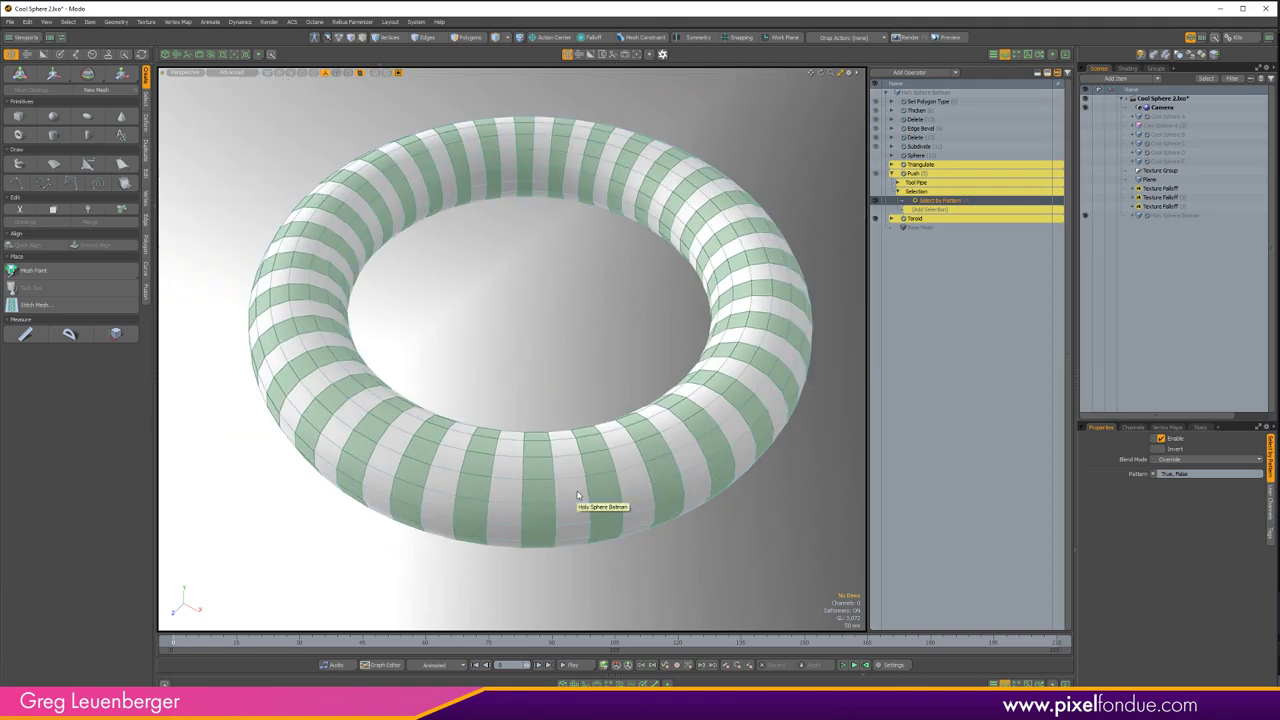
pyautogui.click(1205, 474)
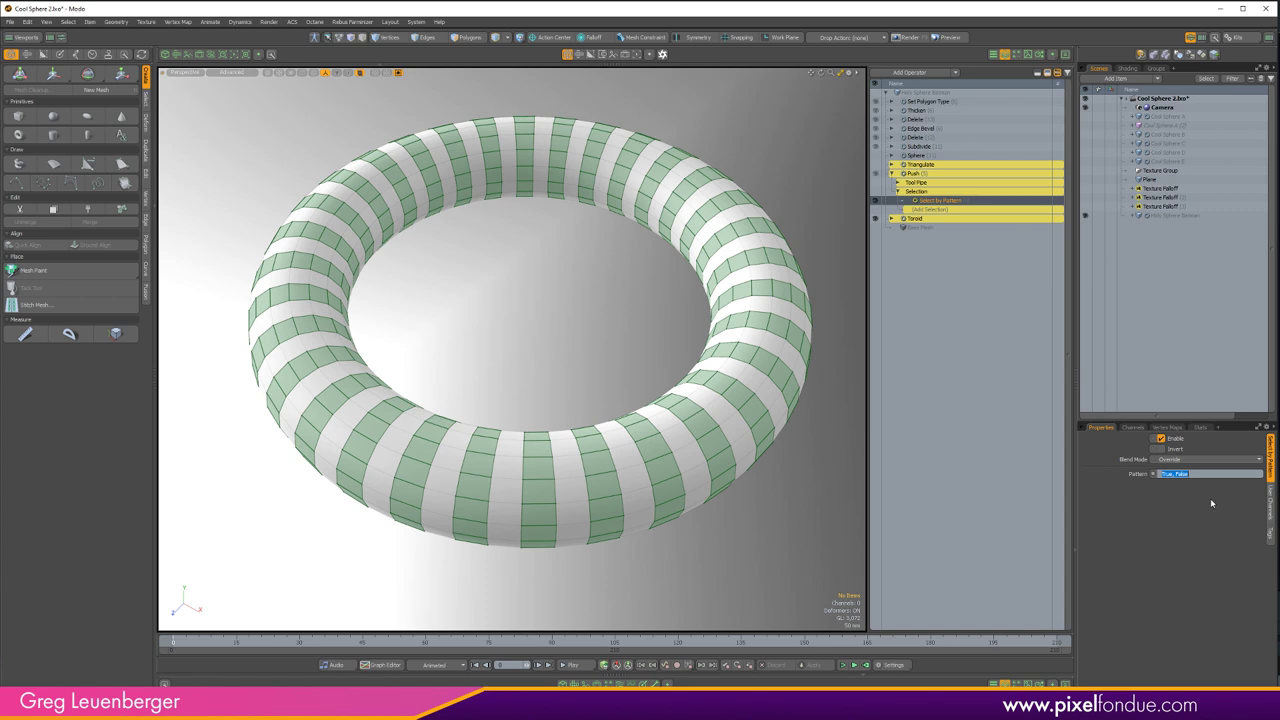
pyautogui.write('t')
pyautogui.write(',0,0,1')
pyautogui.press('Return')
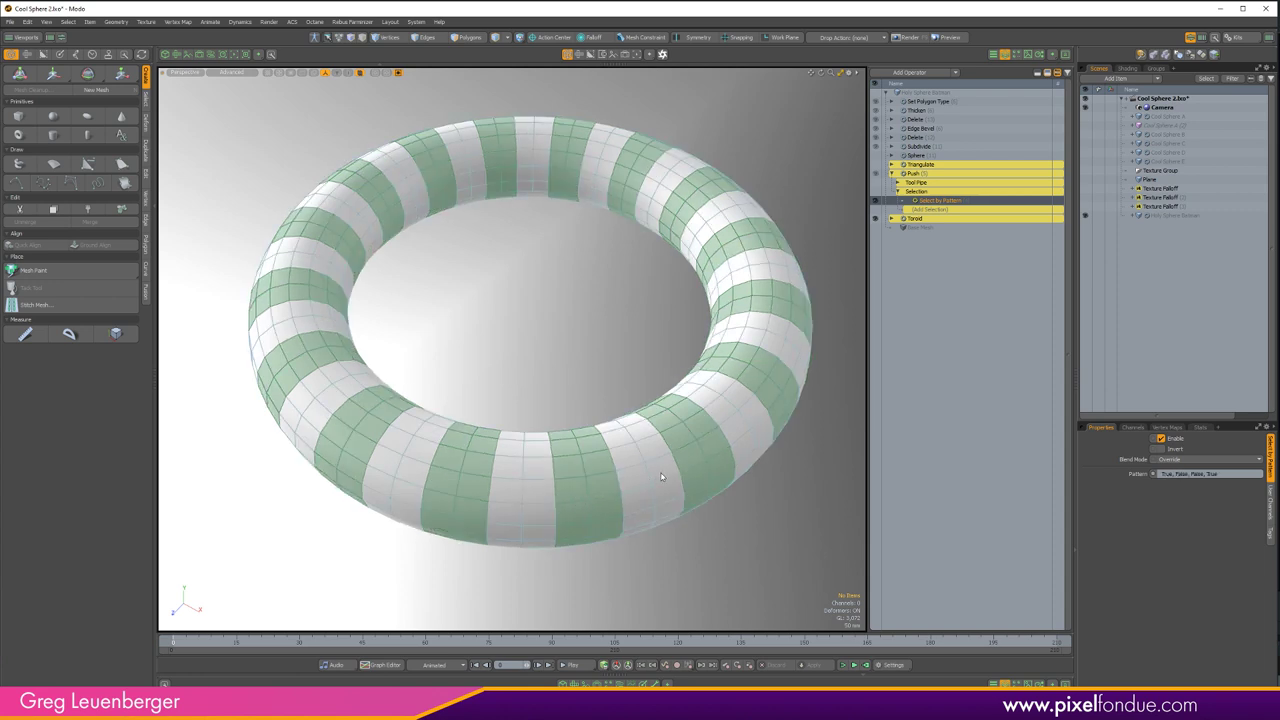
# - Push the pattern-selected polygons outward from the torus, raising the Push distance to about 124 mm
pyautogui.click(916, 174)
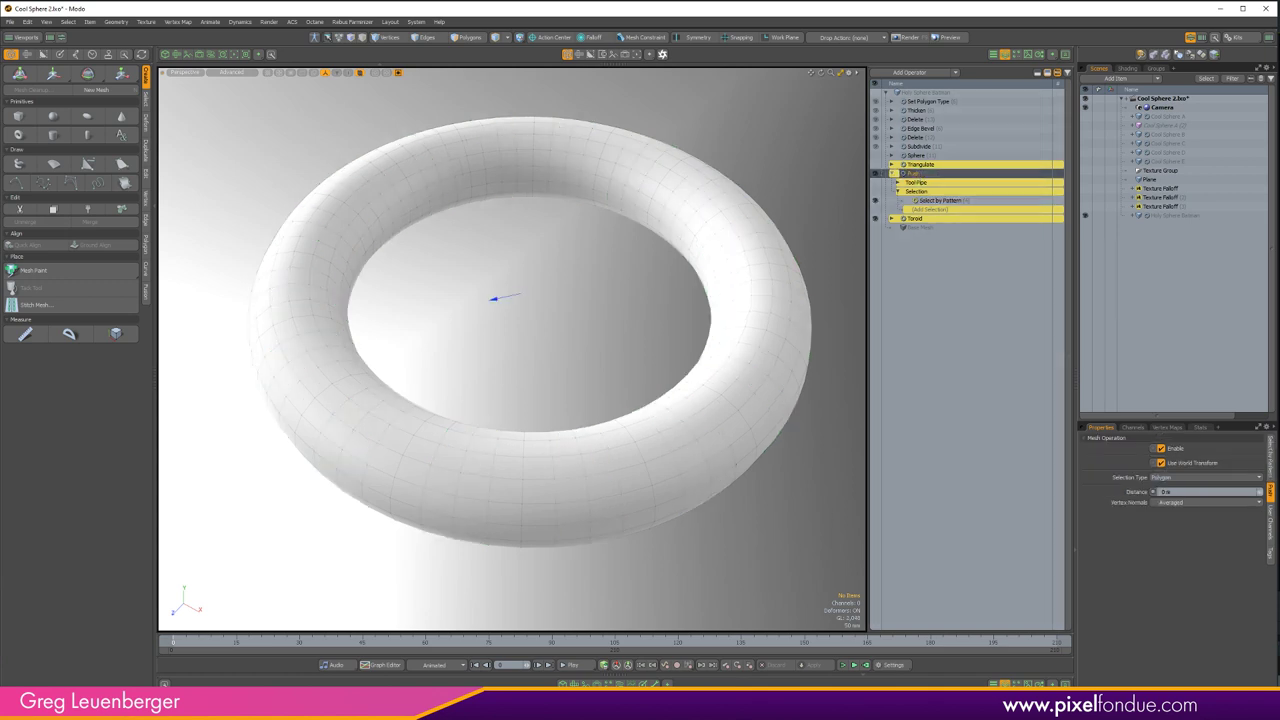
pyautogui.moveTo(1260, 492); pyautogui.dragTo(1274, 492)
pyautogui.moveTo(562, 363)
pyautogui.keyDown('alt'); pyautogui.mouseDown()
pyautogui.moveTo(558, 375)
pyautogui.moveTo(580, 351)
pyautogui.moveTo(563, 366)
pyautogui.moveTo(578, 371)
pyautogui.mouseUp(); pyautogui.keyUp('alt')
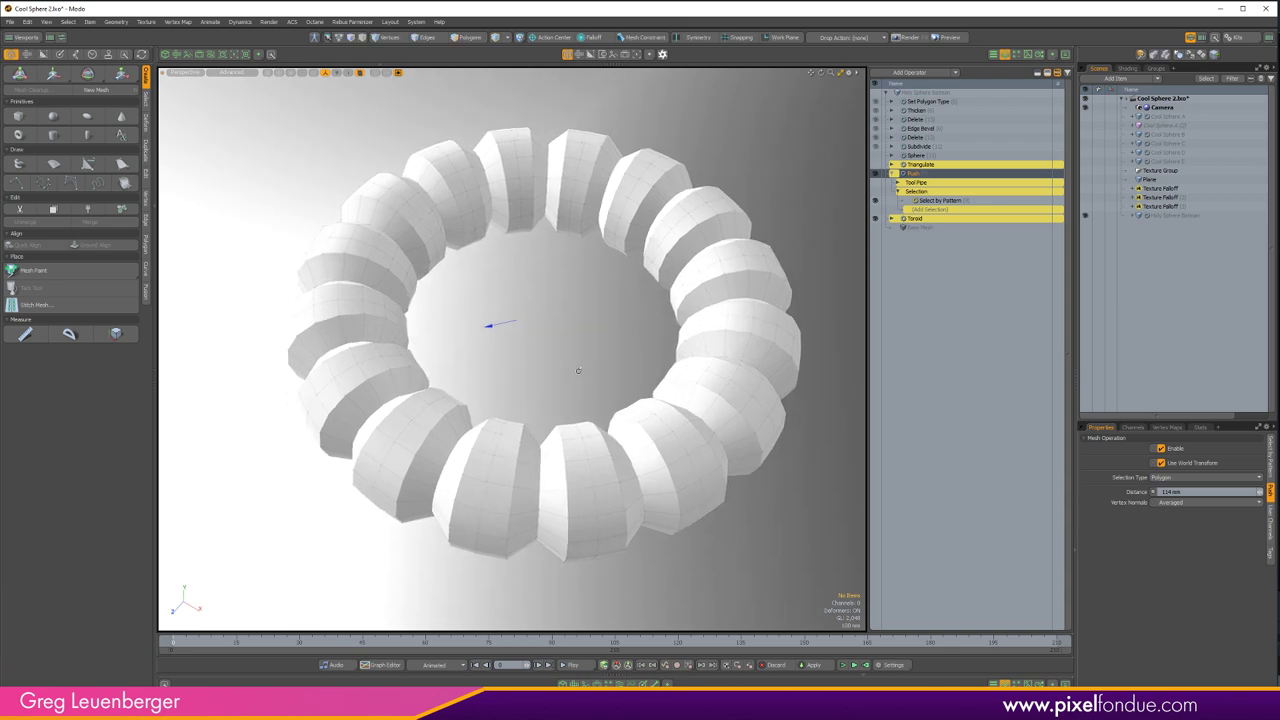
# - Add a Subdivide operation directly above Push in the torus operation stack
pyautogui.click(892, 173)
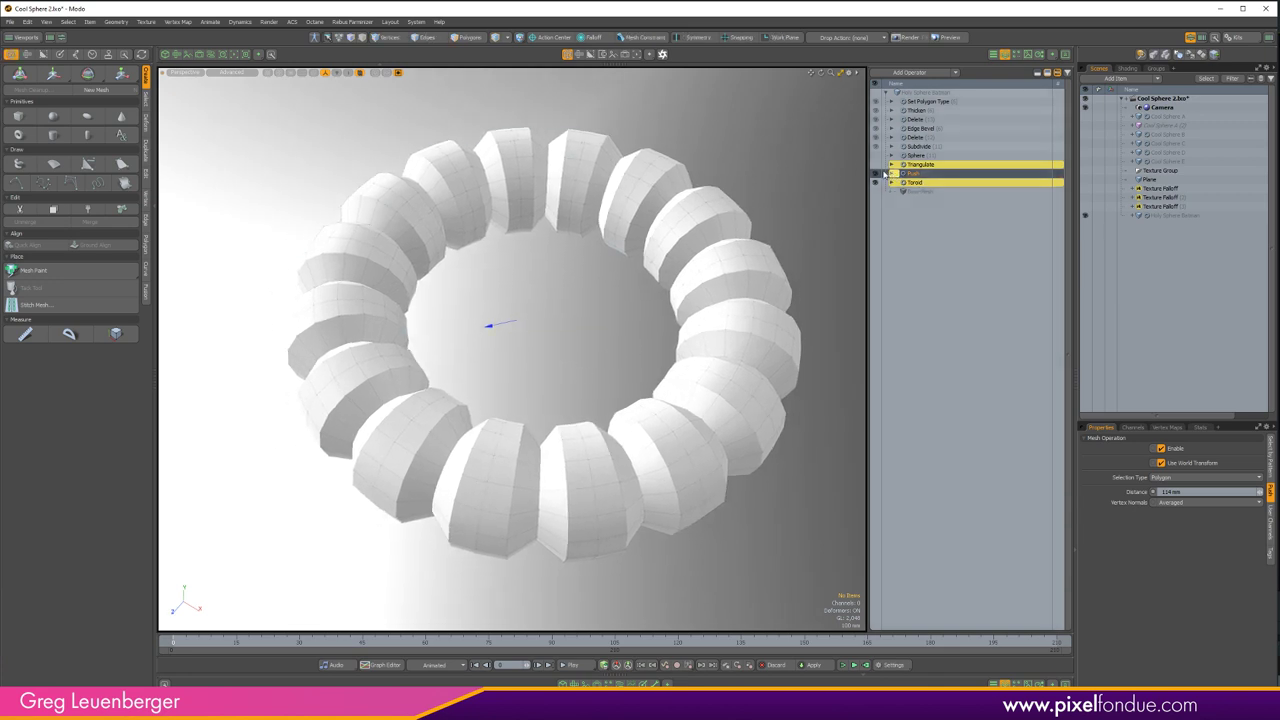
pyautogui.click(877, 172)
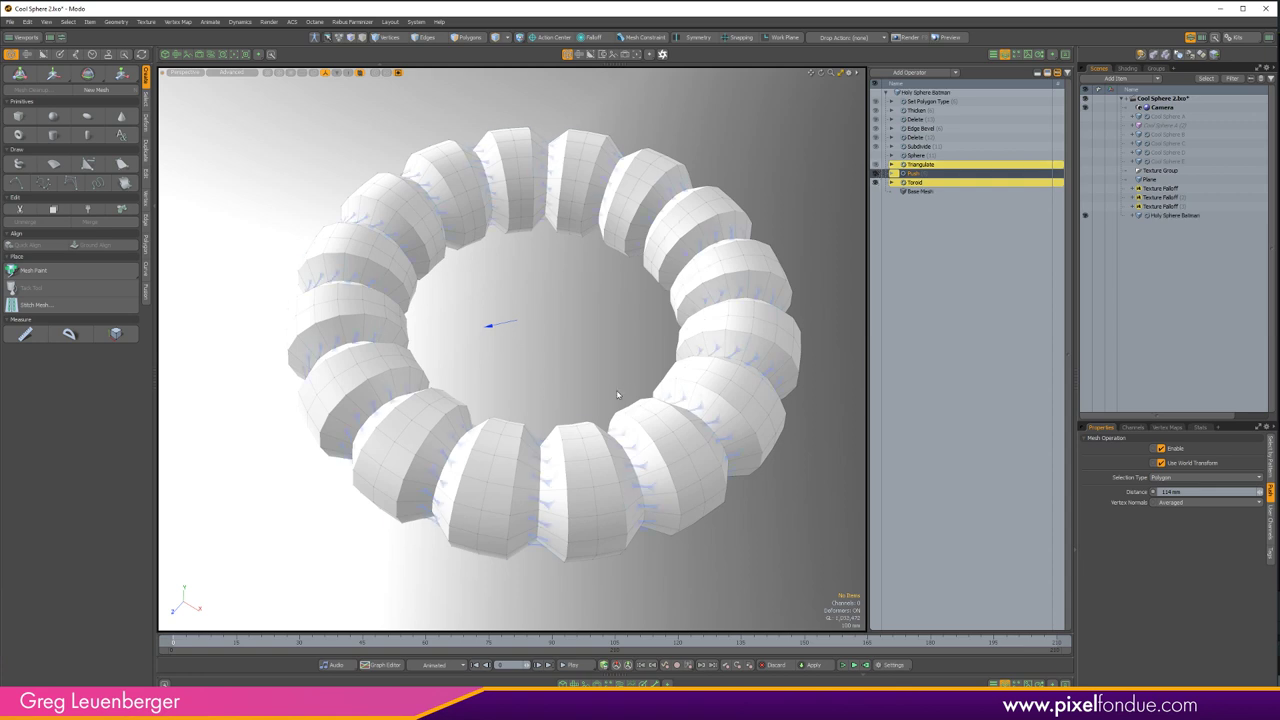
pyautogui.click(895, 173)
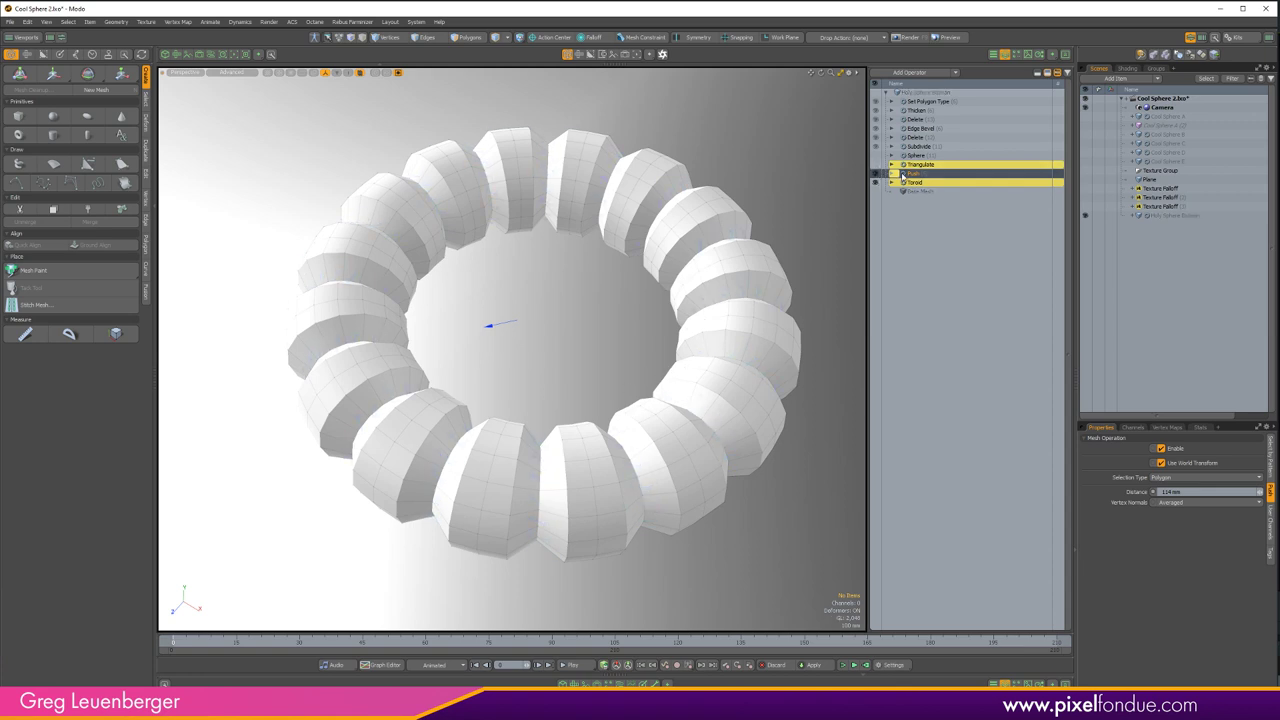
pyautogui.click(929, 71)
pyautogui.write('sub')
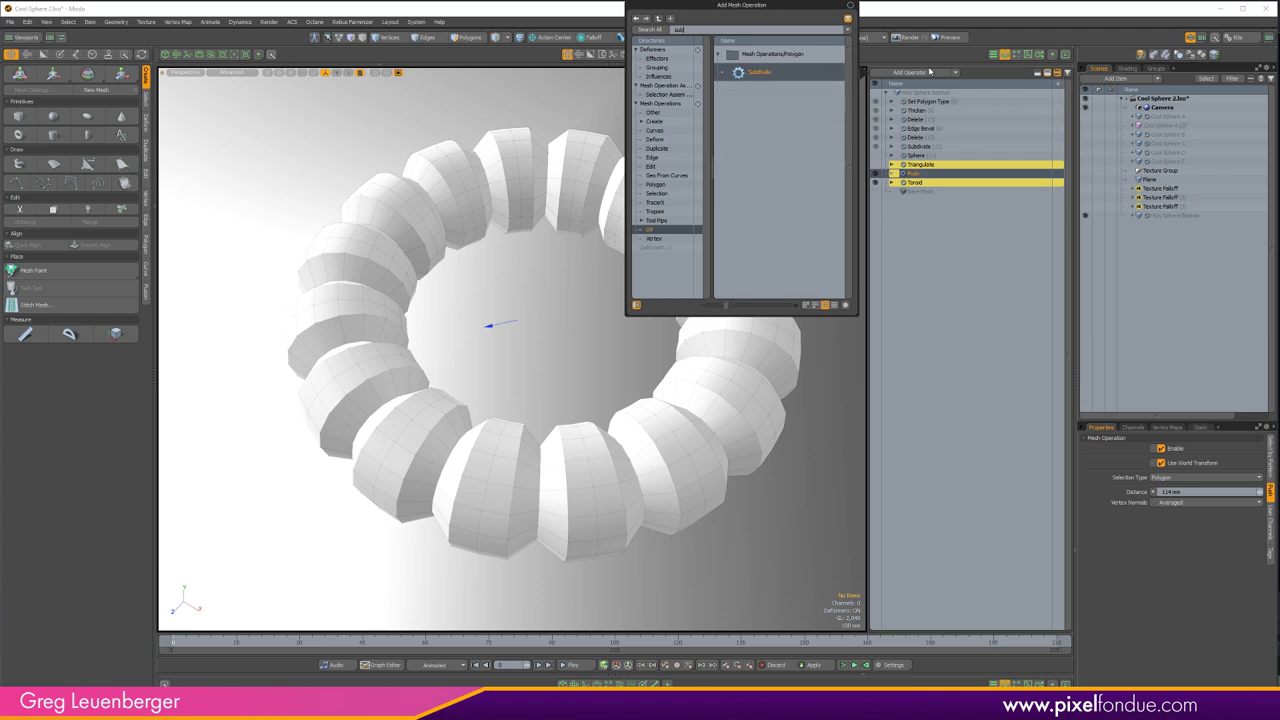
pyautogui.press('Return')
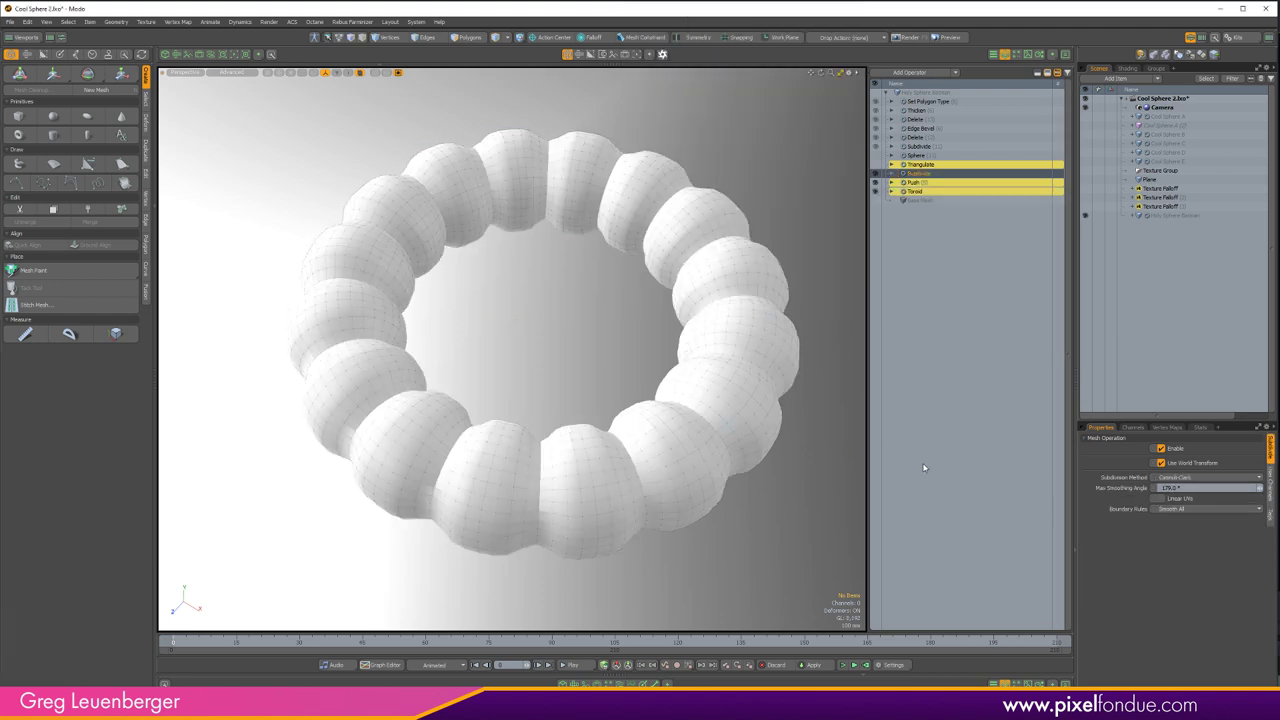
# - Enable the Triangulate operation and set the editor colour of the new Subdivide operation to yellow
pyautogui.click(921, 166)
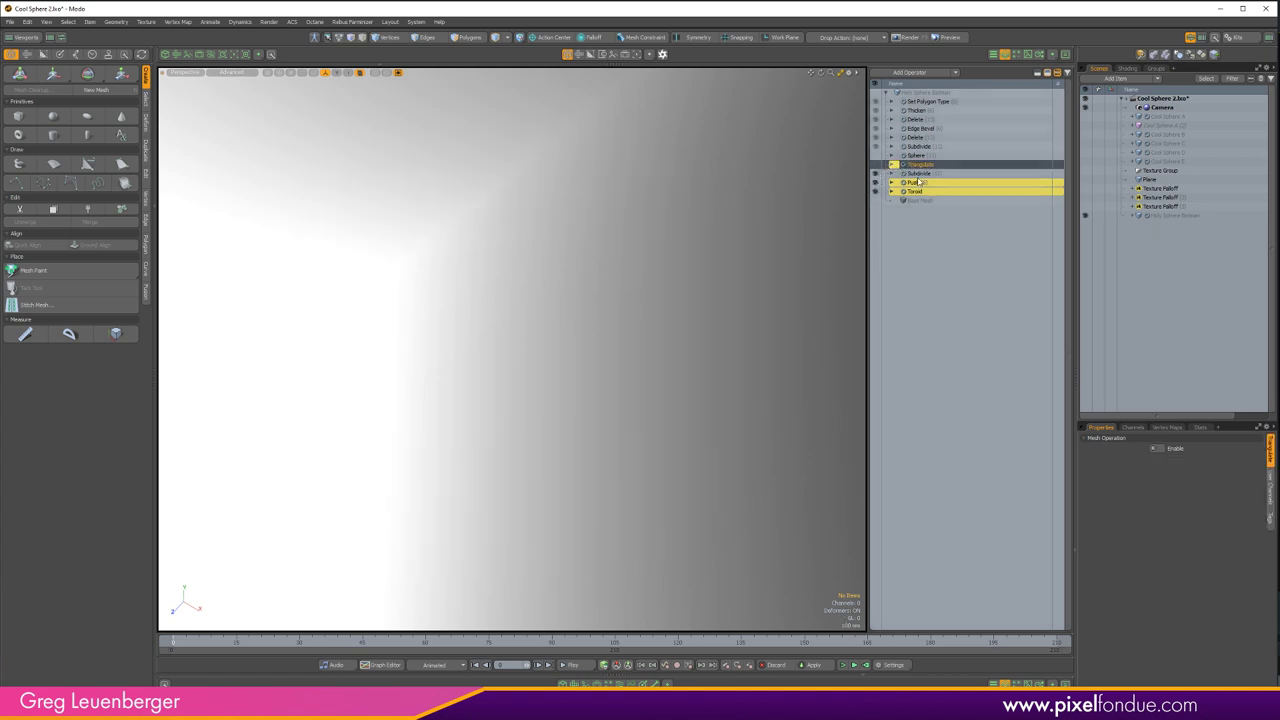
pyautogui.hotkey('ctrl', 'z')
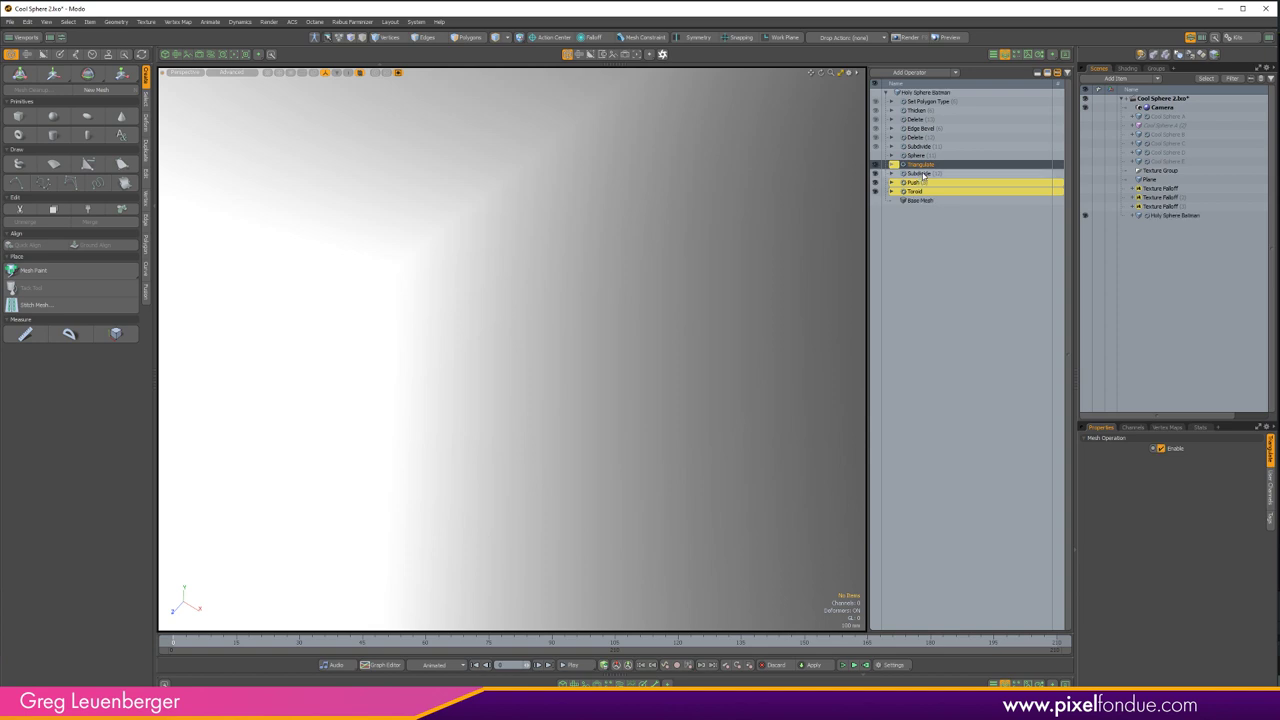
pyautogui.click(921, 174)
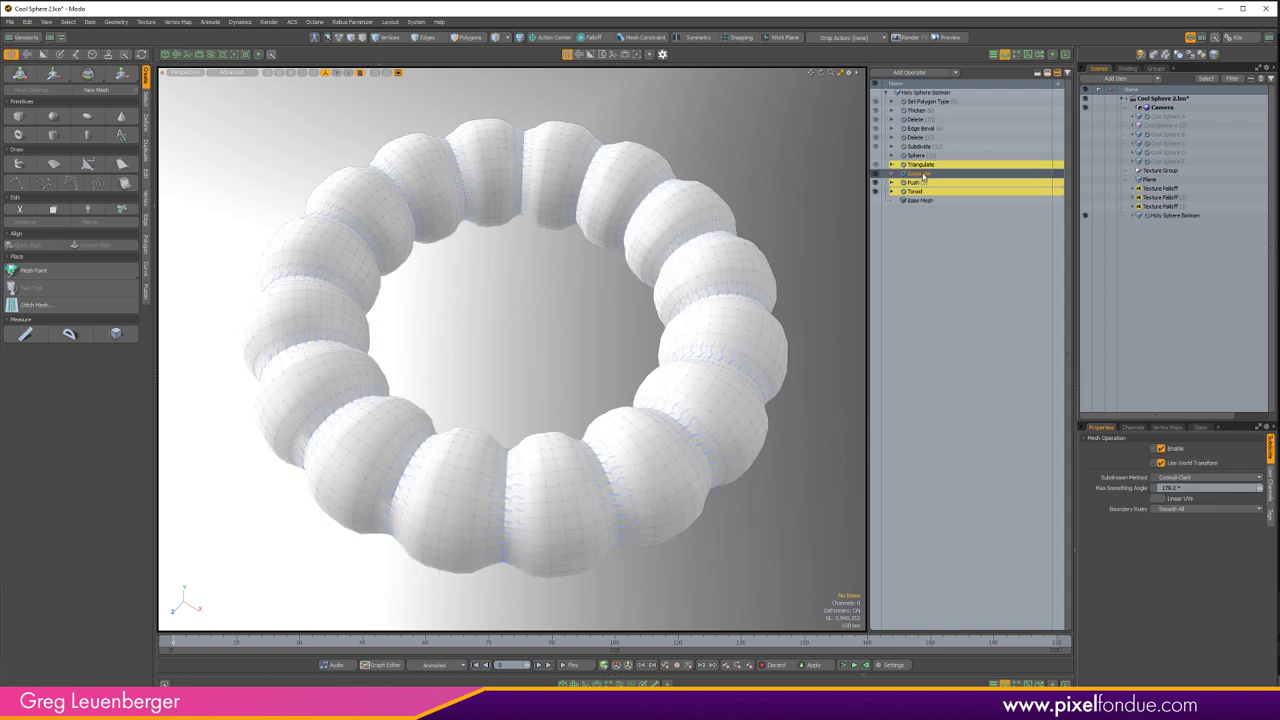
pyautogui.rightClick(919, 184)
pyautogui.moveTo(919, 192)
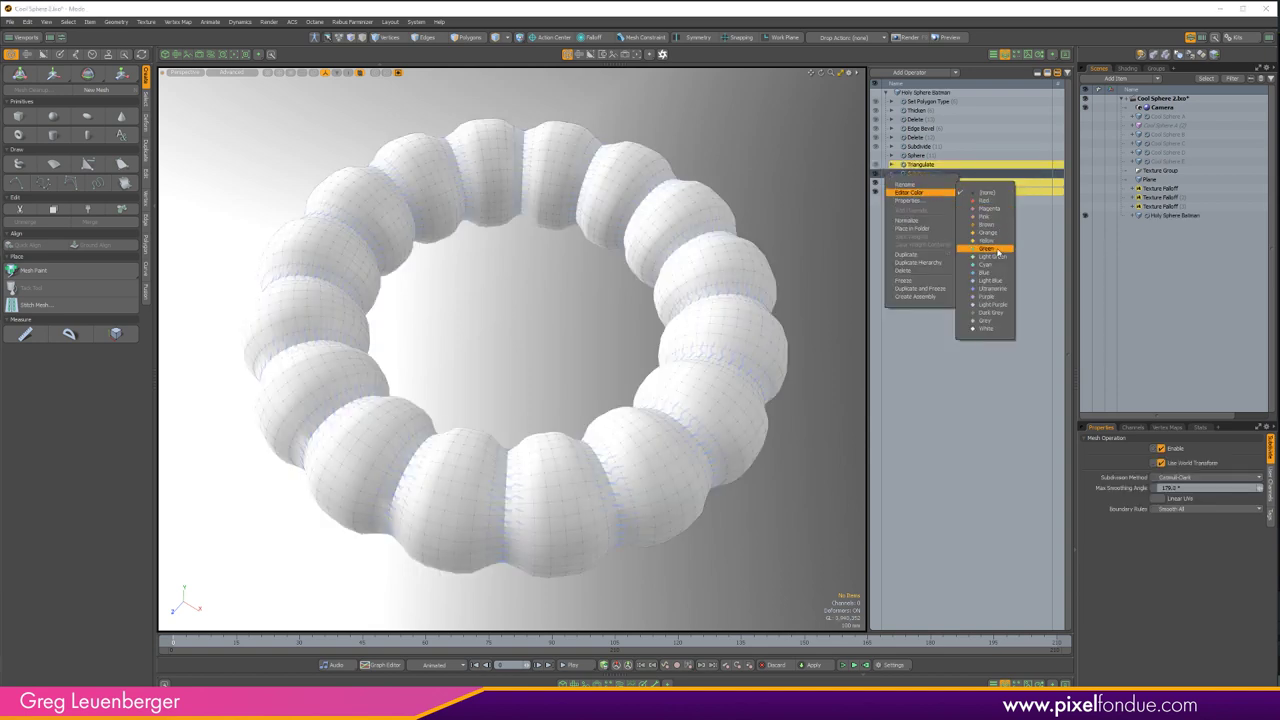
pyautogui.click(985, 247)
# - Step through the mesh operations from Triangulate up to Set Polygon Type, examining the torus at each stage
pyautogui.click(928, 166)
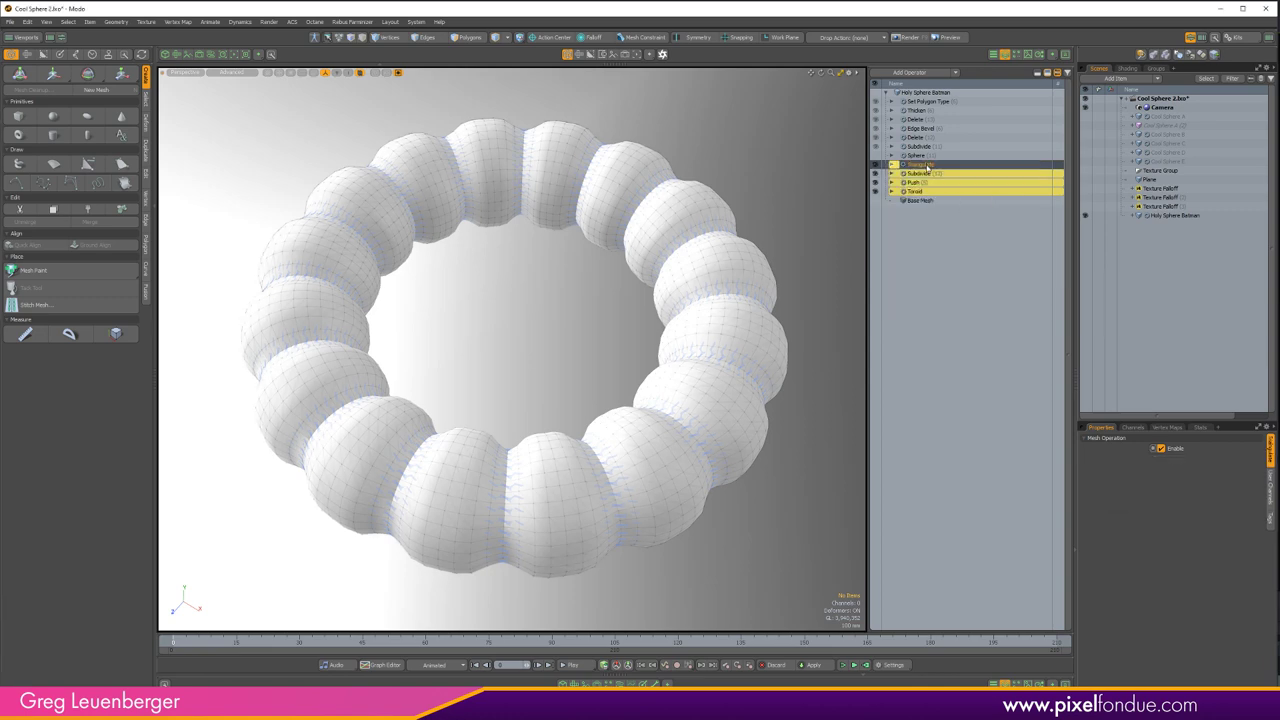
pyautogui.scroll(3, 703, 363)
pyautogui.keyDown('alt'); pyautogui.keyDown('shift'); pyautogui.moveTo(703, 363); pyautogui.dragTo(713, 338); pyautogui.keyUp('shift'); pyautogui.keyUp('alt')
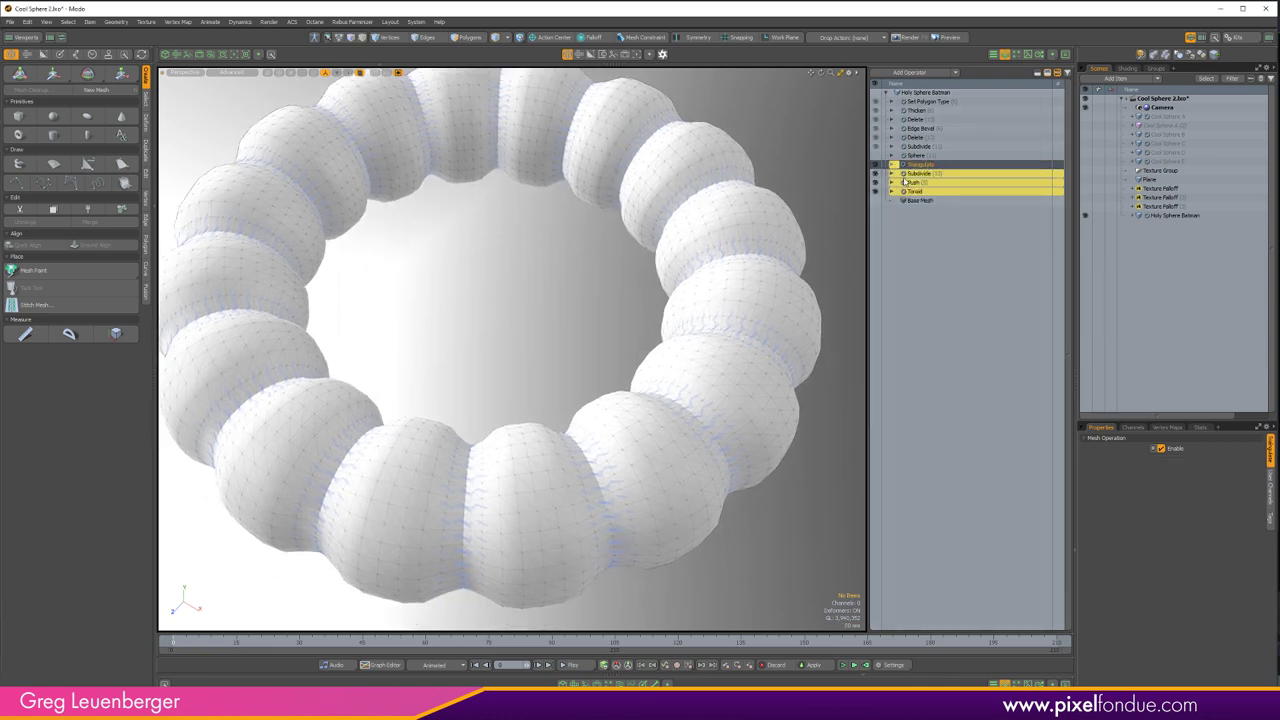
pyautogui.click(921, 157)
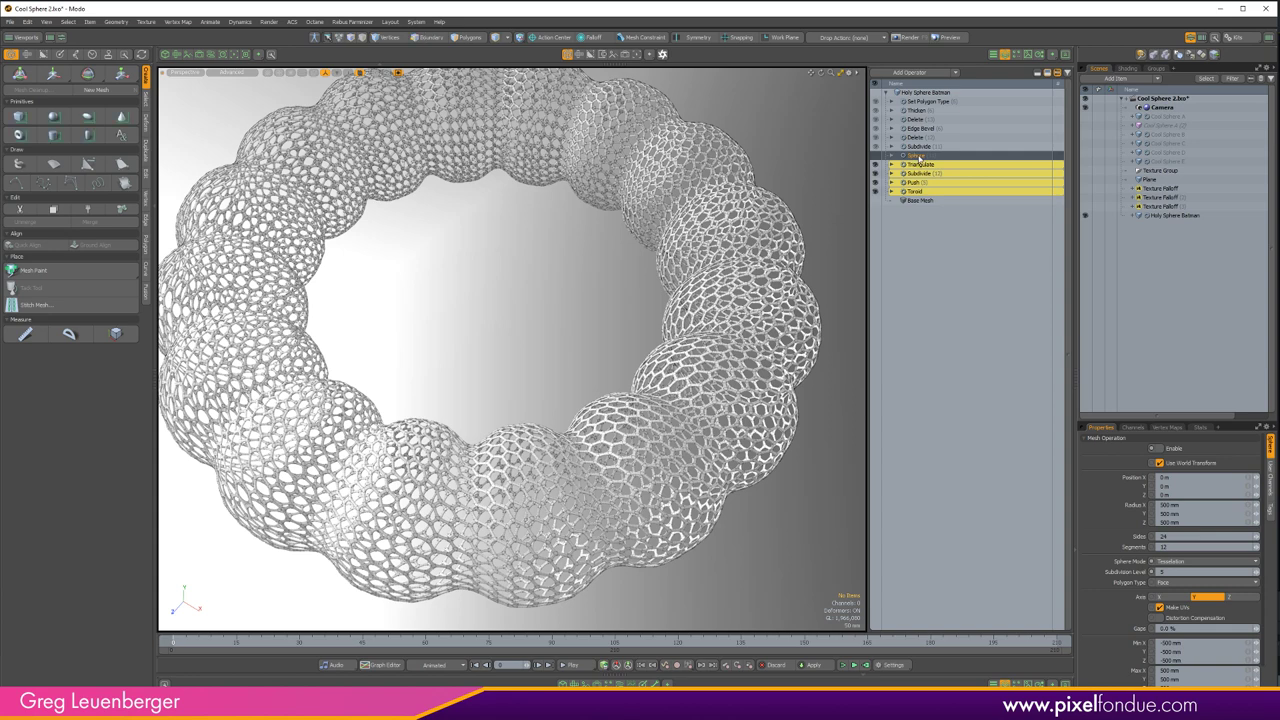
pyautogui.click(922, 147)
pyautogui.click(913, 137)
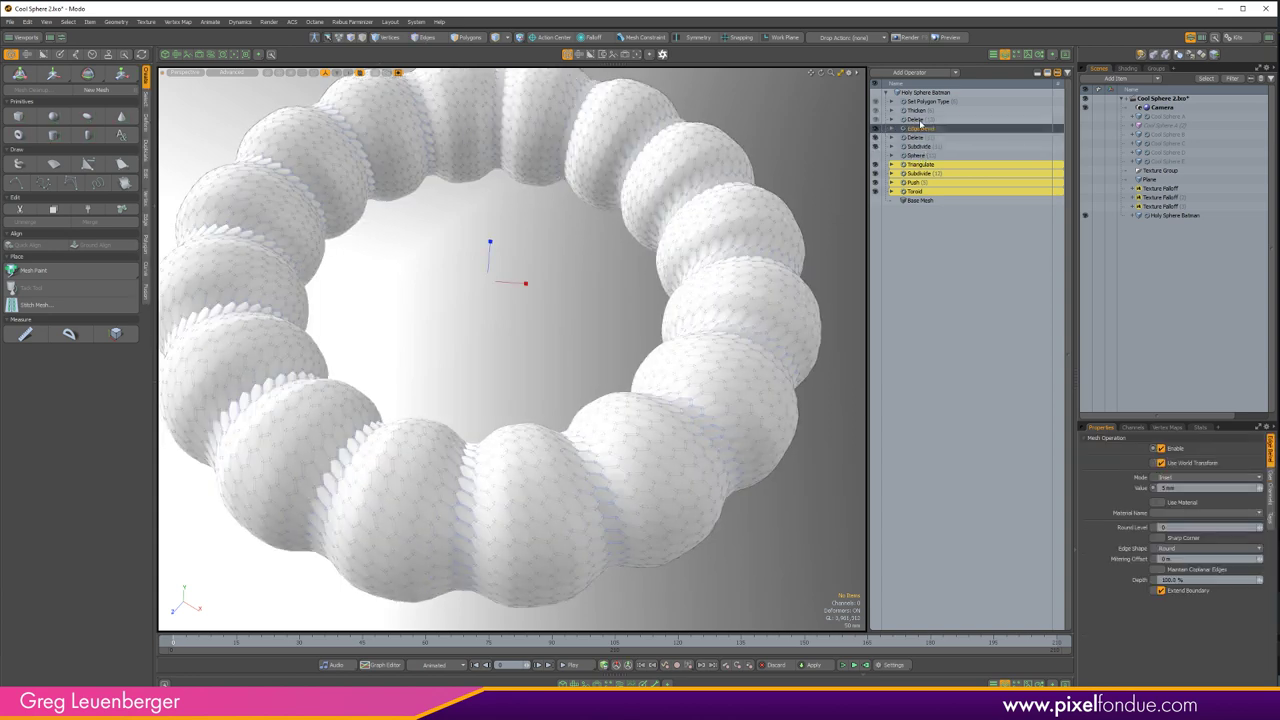
pyautogui.click(915, 120)
pyautogui.click(924, 110)
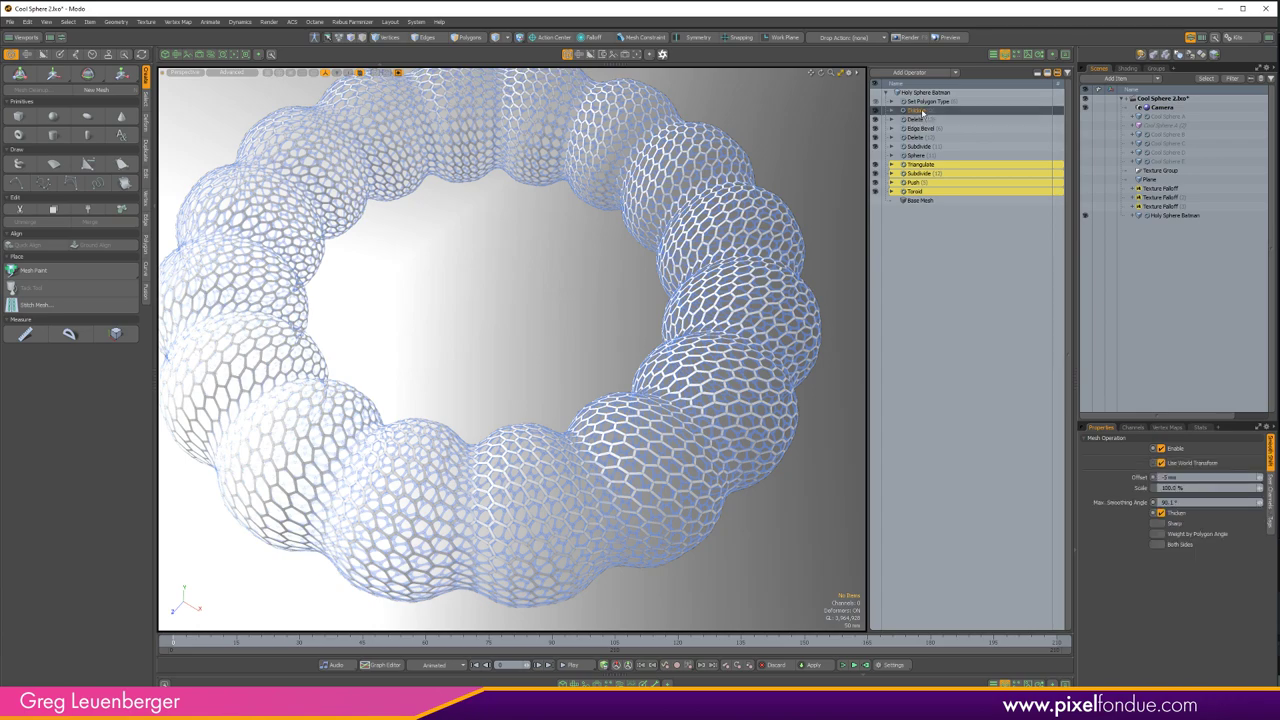
pyautogui.click(926, 102)
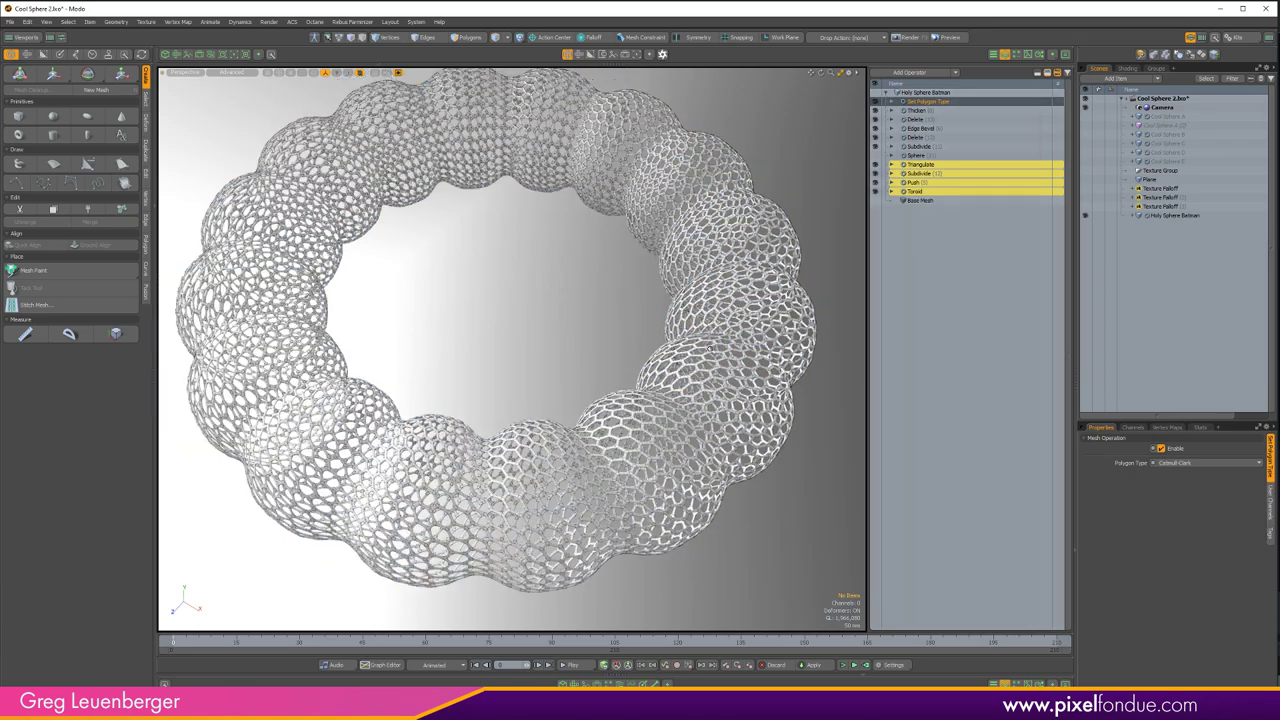
# - Examine the perforated torus from several angles and distances
pyautogui.keyDown('alt'); pyautogui.keyDown('shift'); pyautogui.moveTo(637, 388); pyautogui.dragTo(641, 380); pyautogui.keyUp('shift'); pyautogui.keyUp('alt')
pyautogui.scroll(-2, 641, 380)
pyautogui.moveTo(600, 440)
pyautogui.keyDown('alt'); pyautogui.mouseDown()
pyautogui.moveTo(575, 380)
pyautogui.moveTo(565, 466)
pyautogui.moveTo(620, 508)
pyautogui.moveTo(612, 444)
pyautogui.mouseUp(); pyautogui.keyUp('alt')
pyautogui.scroll(4, 565, 466)
pyautogui.scroll(-4, 603, 494)
pyautogui.scroll(-2, 620, 508)
pyautogui.scroll(3, 622, 440)
# - Inspect the Toroid's tool pipe, the Push operation's Select by Pattern polygons and the Subdivide stage above them
pyautogui.click(892, 192)
pyautogui.click(898, 201)
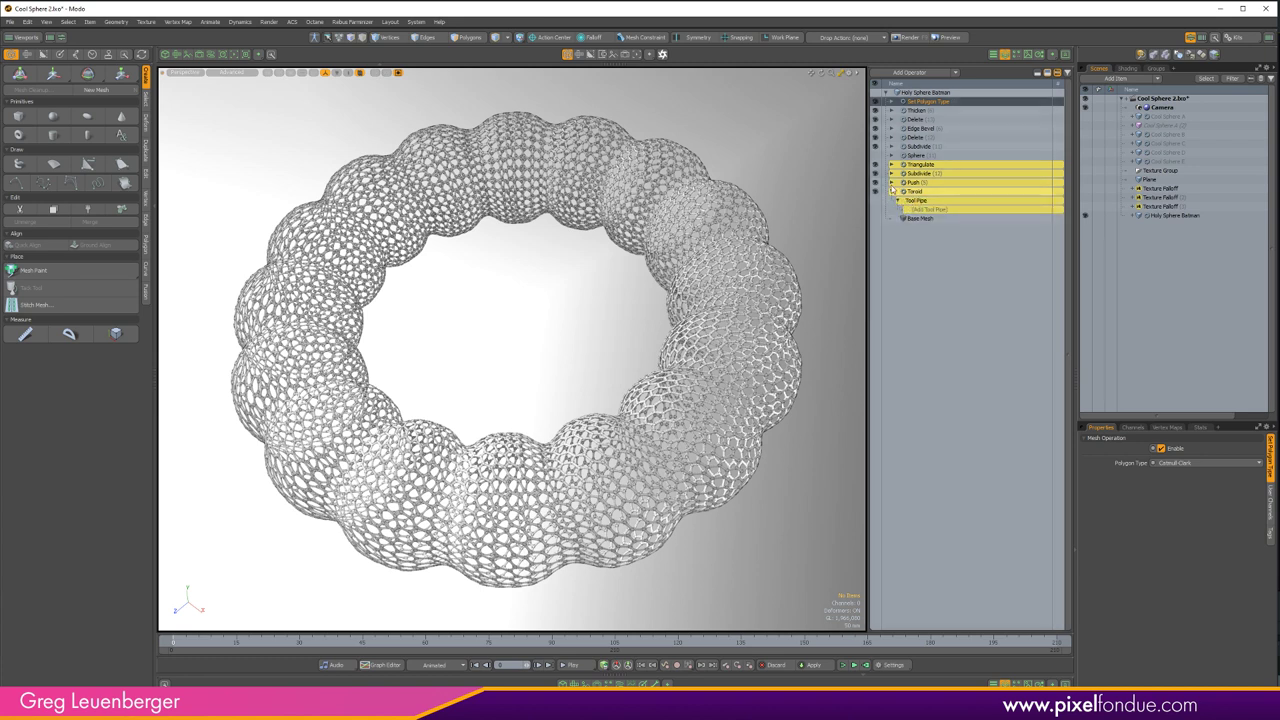
pyautogui.click(893, 183)
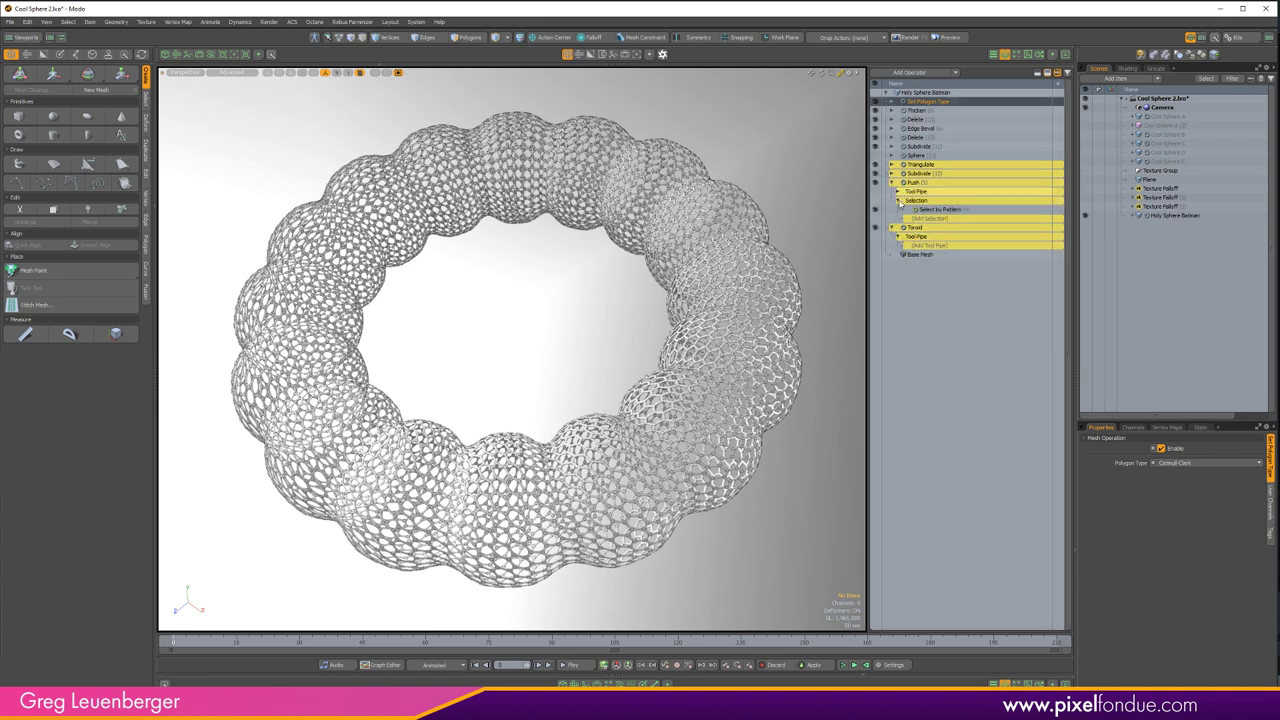
pyautogui.click(925, 209)
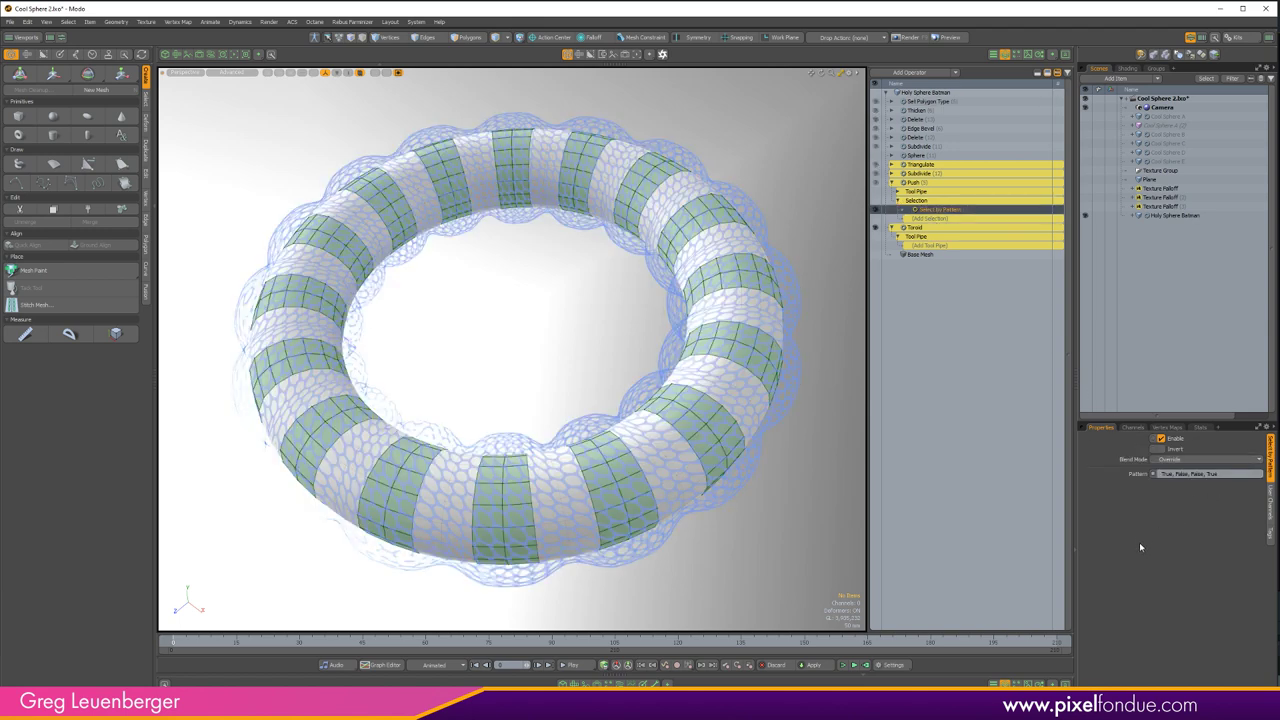
pyautogui.click(920, 174)
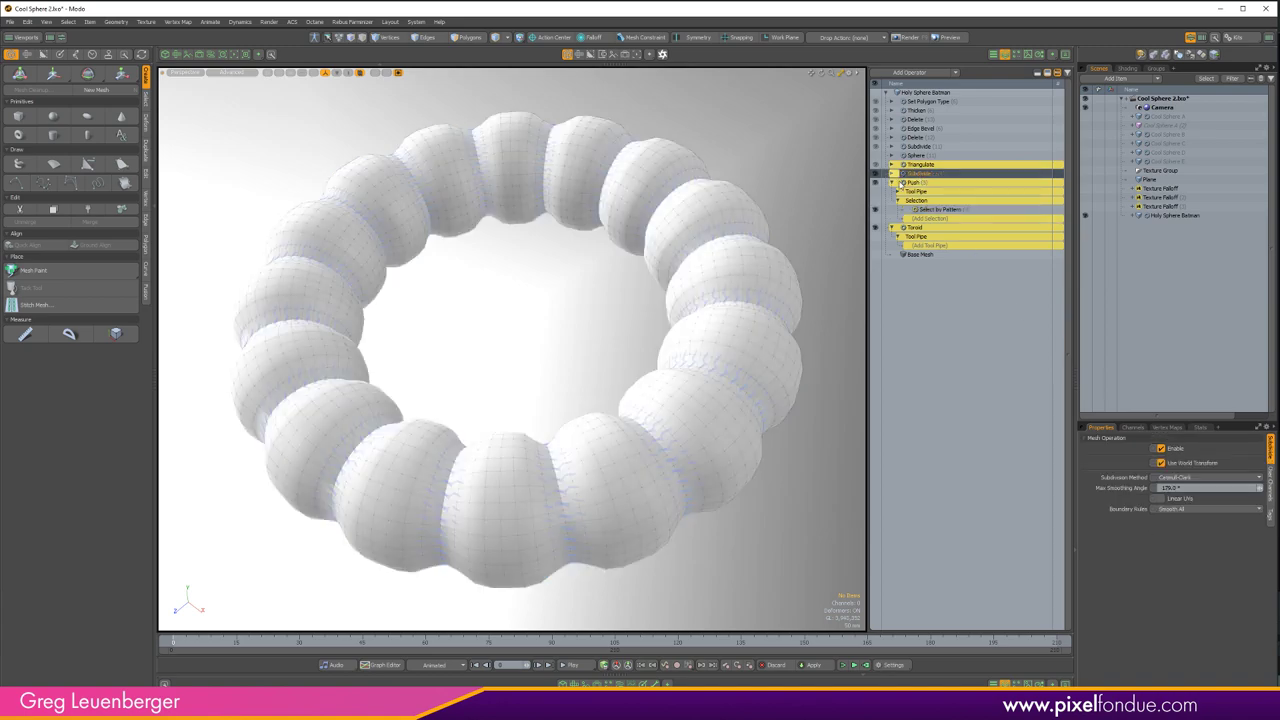
pyautogui.click(893, 183)
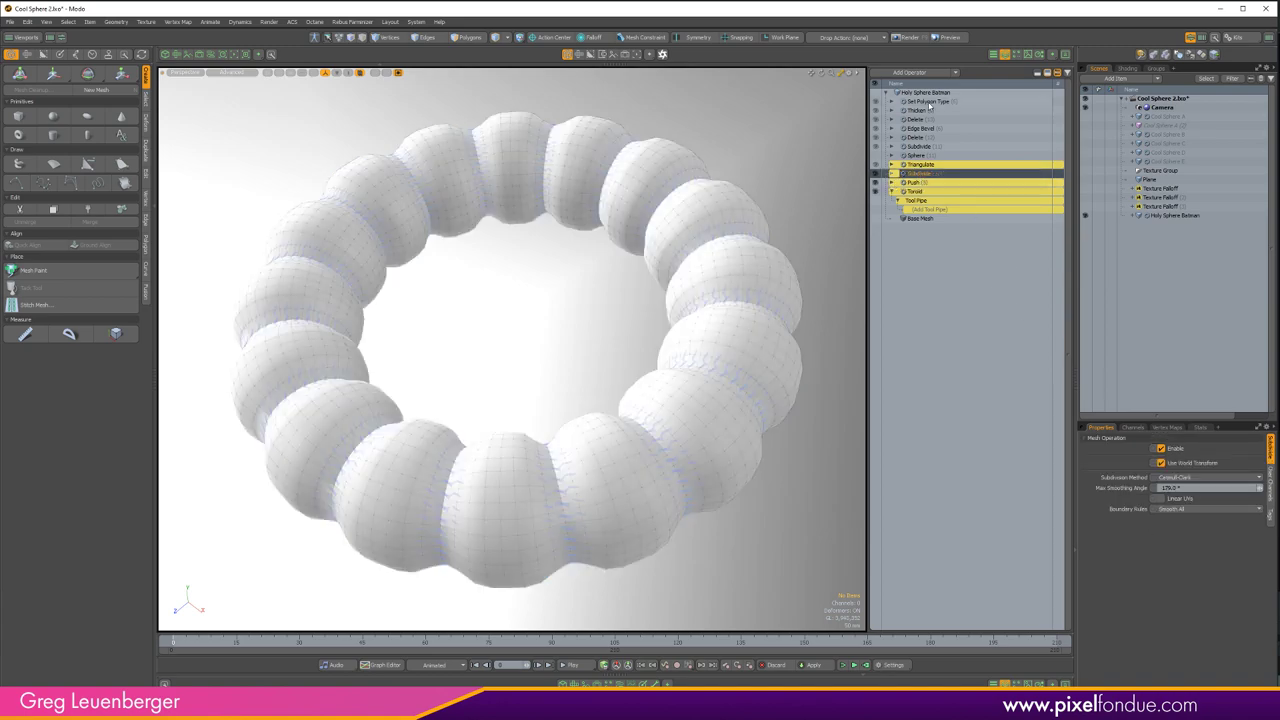
# - View the complete stack at Set Polygon Type and examine the holey torus up close and as a whole
pyautogui.click(929, 104)
pyautogui.keyDown('alt'); pyautogui.moveTo(706, 268); pyautogui.dragTo(656, 334); pyautogui.keyUp('alt')
pyautogui.scroll(3, 656, 334)
pyautogui.scroll(-4, 656, 338)
pyautogui.scroll(10, 687, 427)
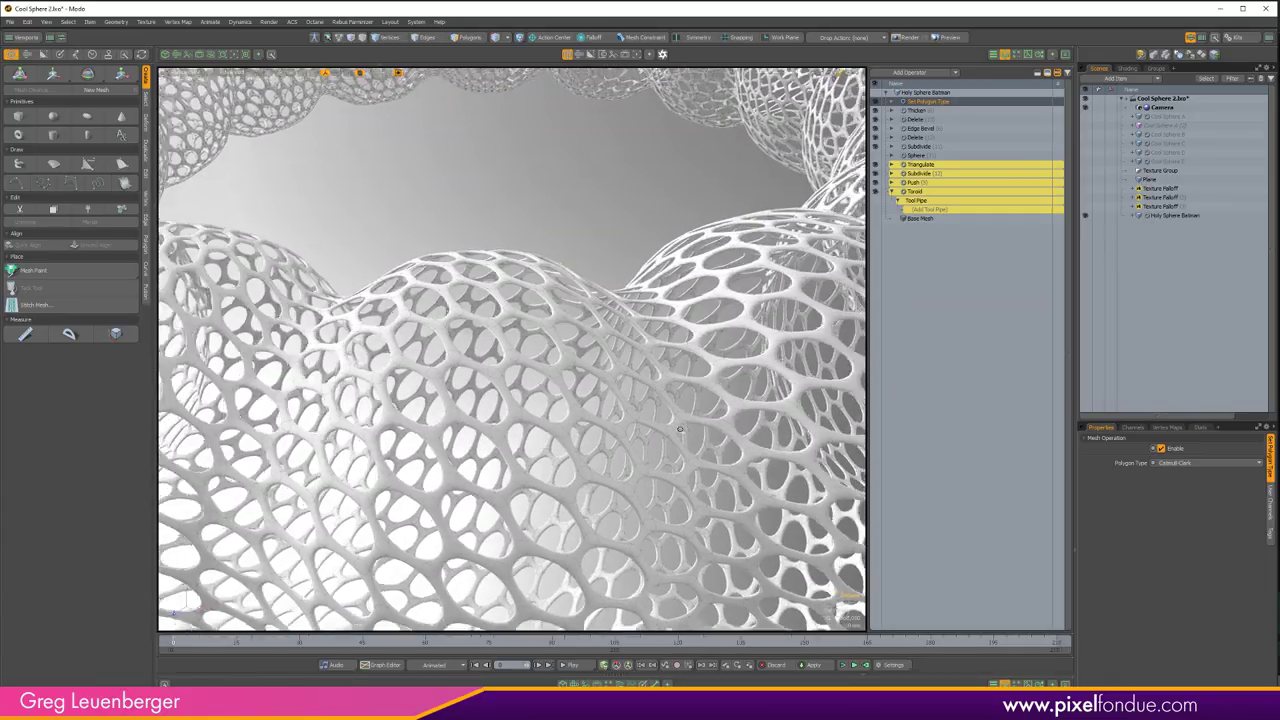
pyautogui.scroll(-10, 687, 427)
pyautogui.keyDown('alt'); pyautogui.moveTo(687, 427); pyautogui.dragTo(694, 409); pyautogui.keyUp('alt')
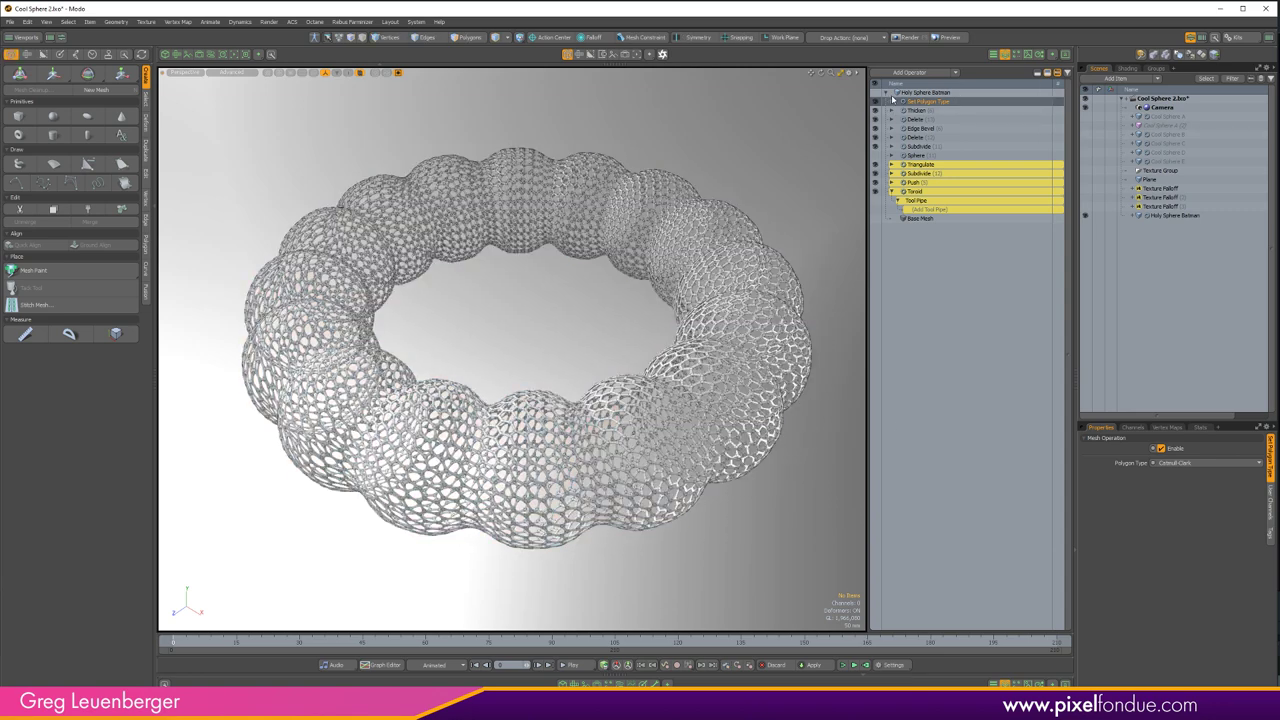
# - Hide the Holy Sphere Batman item and show the Cool Spheres, texture items and plane, keeping the duplicate Cool Sphere A hidden
pyautogui.click(886, 93)
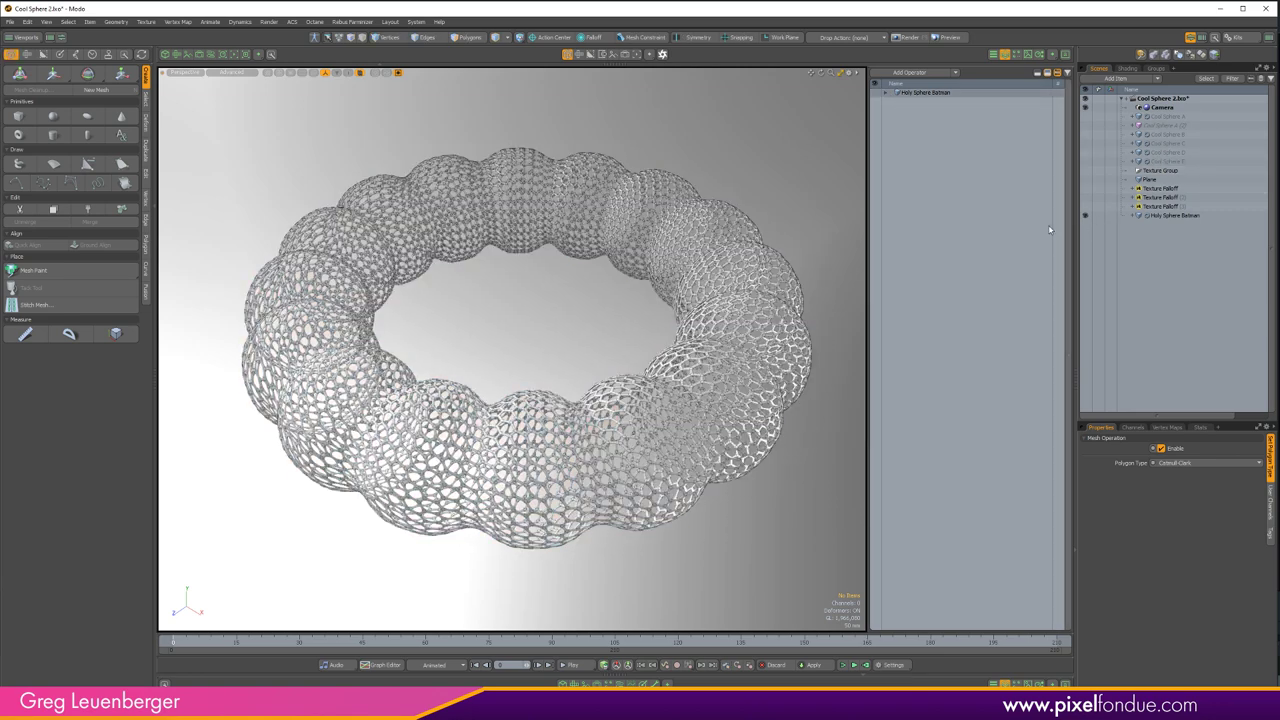
pyautogui.click(1091, 215)
pyautogui.moveTo(1085, 207); pyautogui.dragTo(1090, 170)
pyautogui.click(1089, 117)
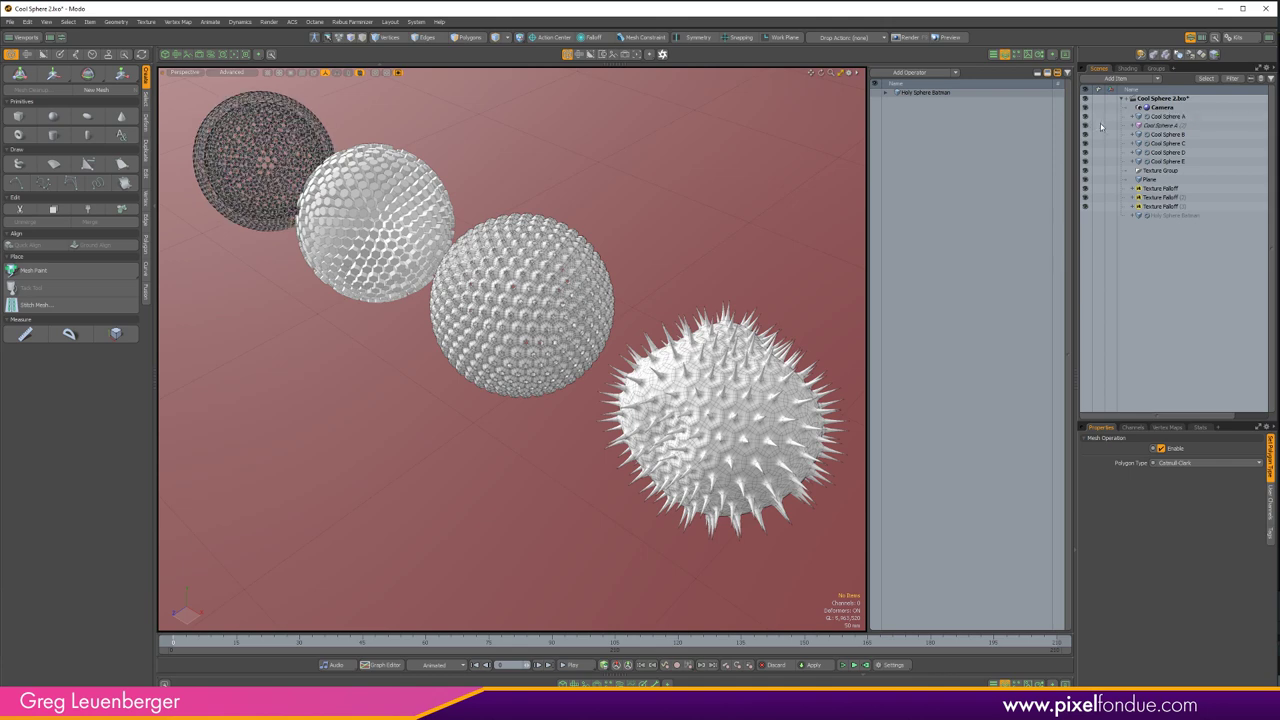
pyautogui.click(1088, 126)
# - Select Cool Sphere B, hide the other Cool Spheres and the texture falloffs, and frame it with the plane visible
pyautogui.scroll(-3, 768, 252)
pyautogui.keyDown('alt'); pyautogui.moveTo(722, 402); pyautogui.dragTo(469, 392); pyautogui.keyUp('alt')
pyautogui.scroll(3, 469, 390)
pyautogui.click(484, 366)
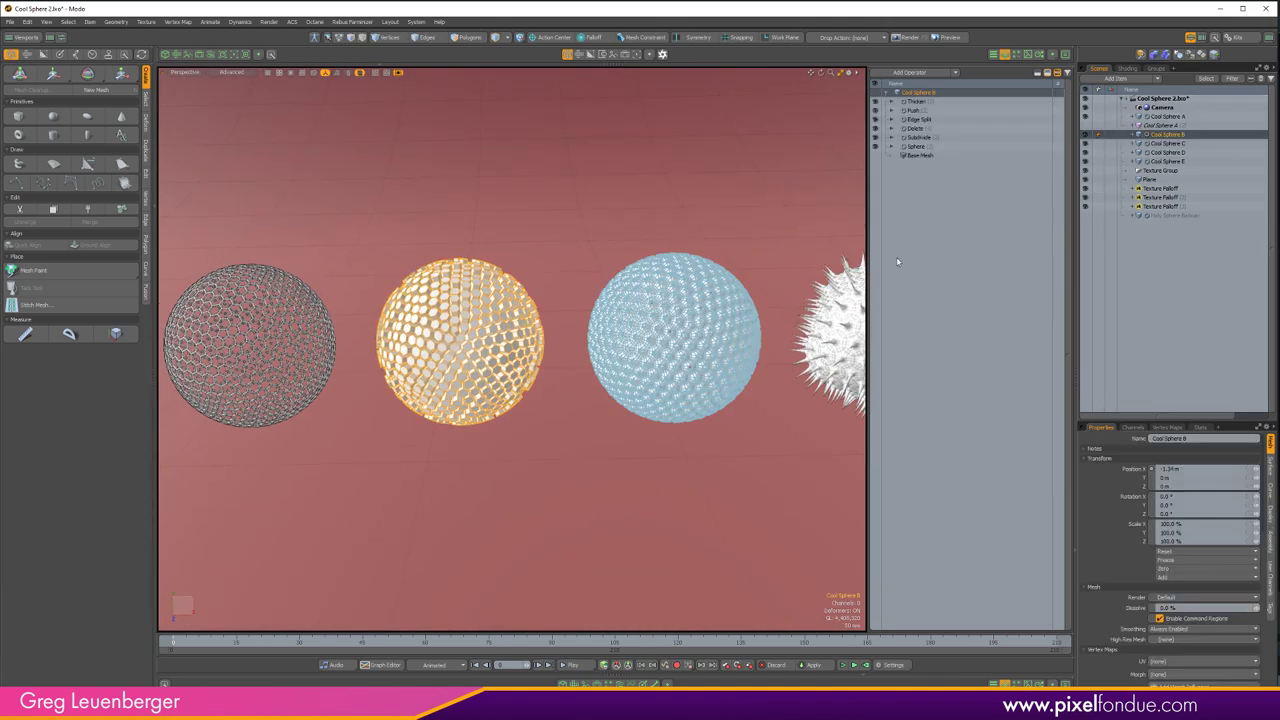
pyautogui.moveTo(1087, 144); pyautogui.dragTo(1087, 162)
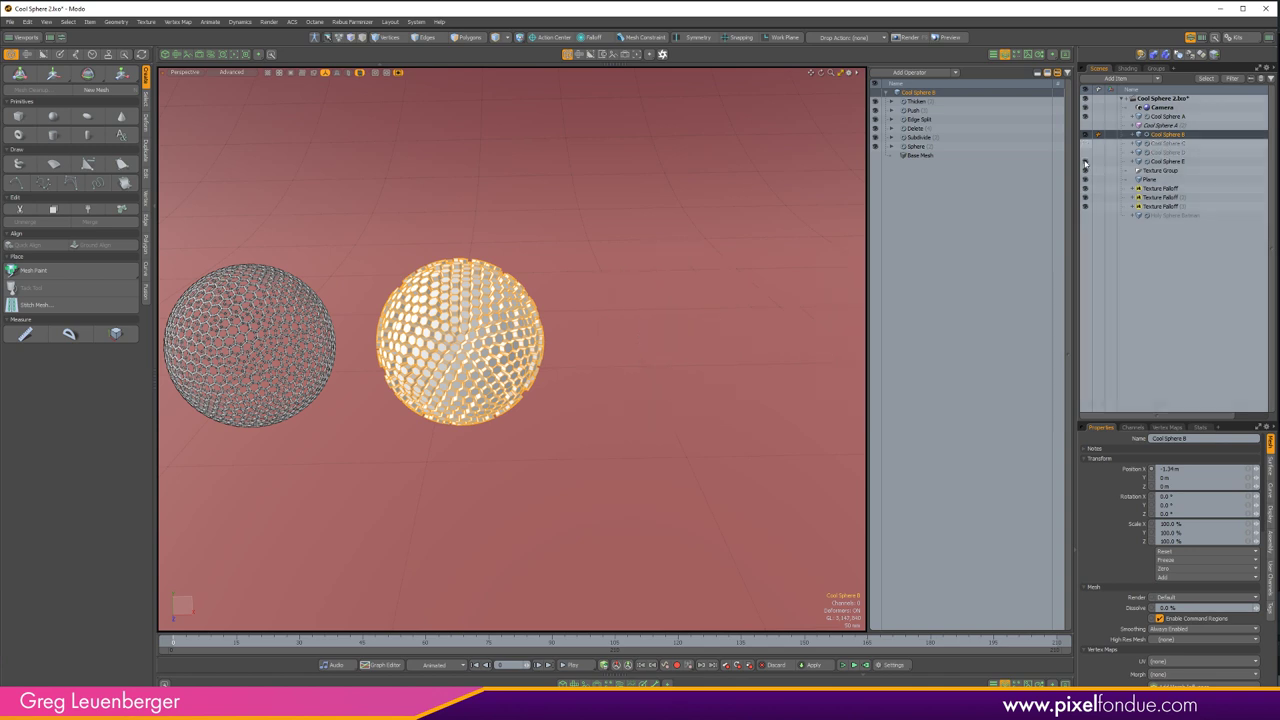
pyautogui.click(1086, 207)
pyautogui.click(1086, 179)
pyautogui.click(1086, 116)
pyautogui.press('a')
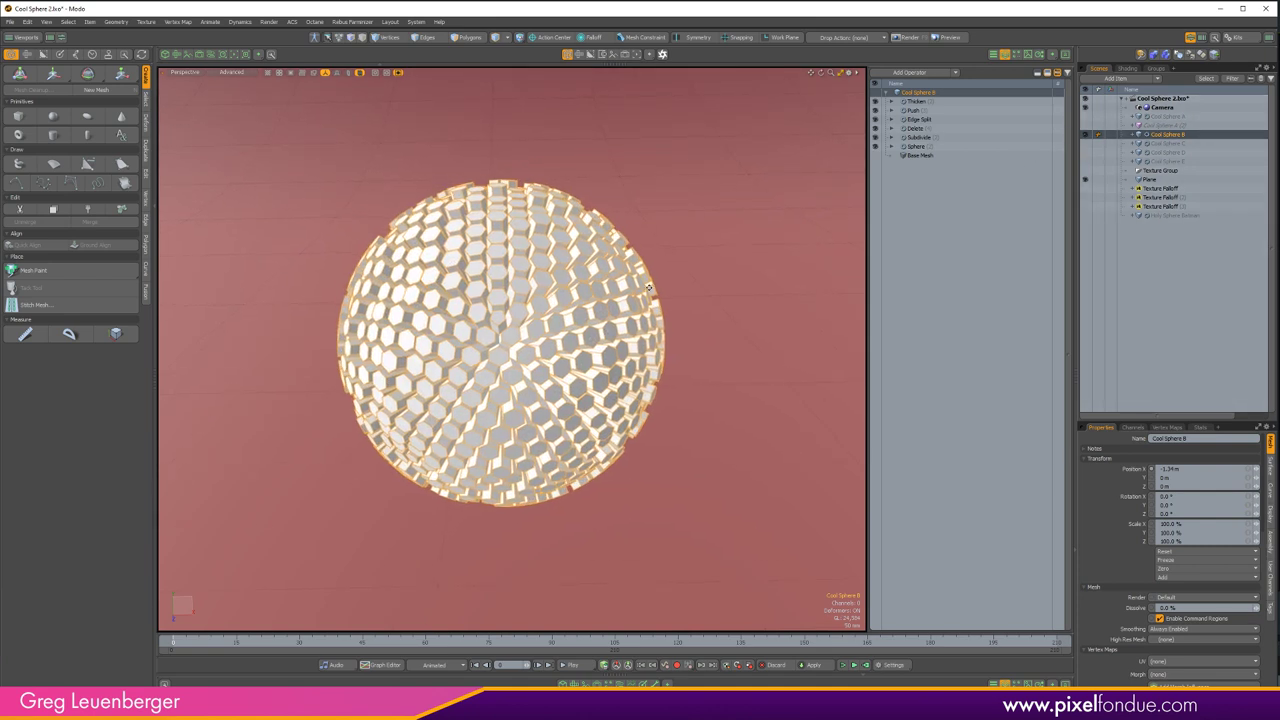
# - Disable Cool Sphere B's Thicken, Push, Edge Split, Delete and Subdivide operations, leaving only the base Sphere
pyautogui.click(916, 147)
pyautogui.scroll(2, 611, 329)
pyautogui.moveTo(875, 105); pyautogui.dragTo(877, 137)
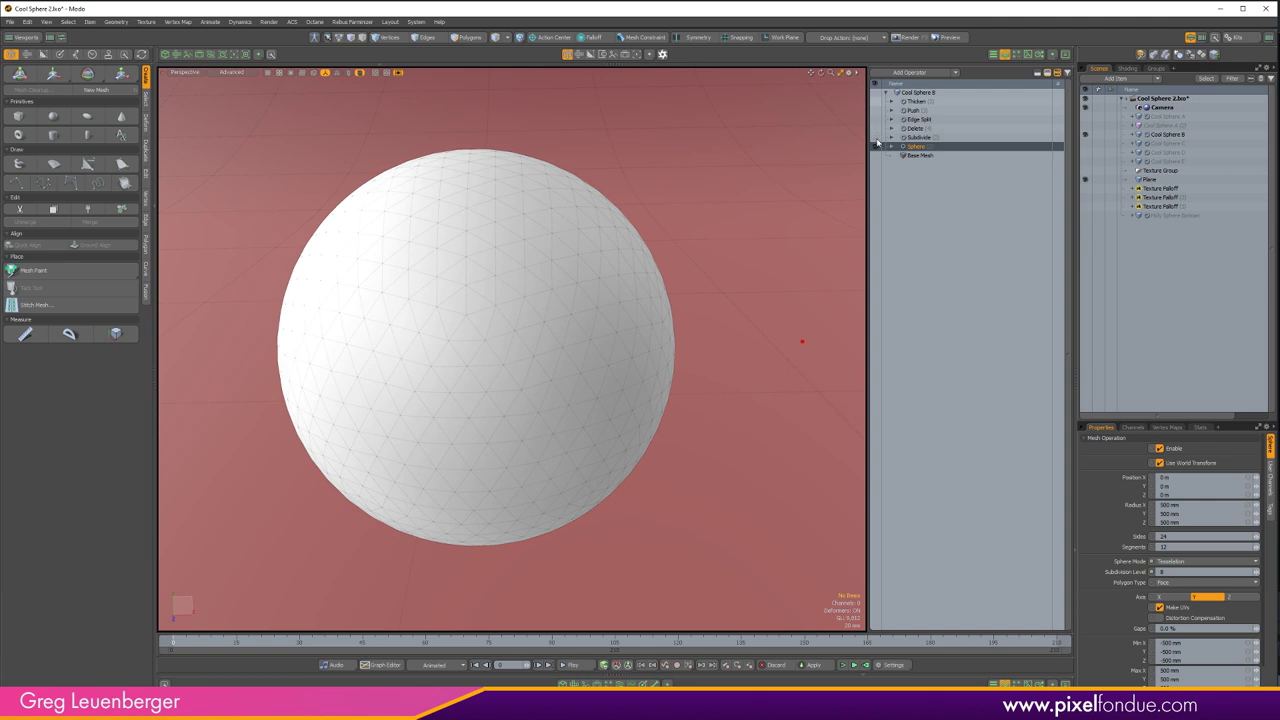
# - Re-enable the Subdivide and edge Delete operations on Cool Sphere B to form the hexagonal pattern
pyautogui.click(925, 138)
pyautogui.click(874, 140)
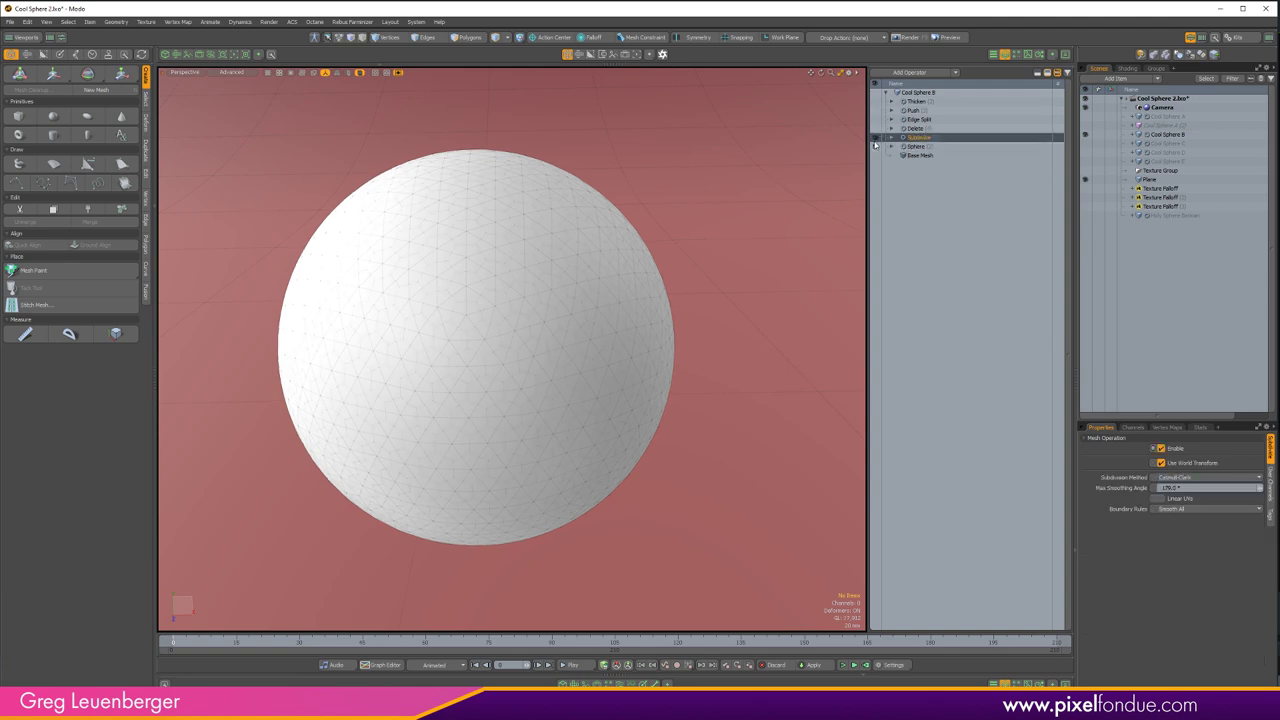
pyautogui.click(912, 128)
pyautogui.click(875, 128)
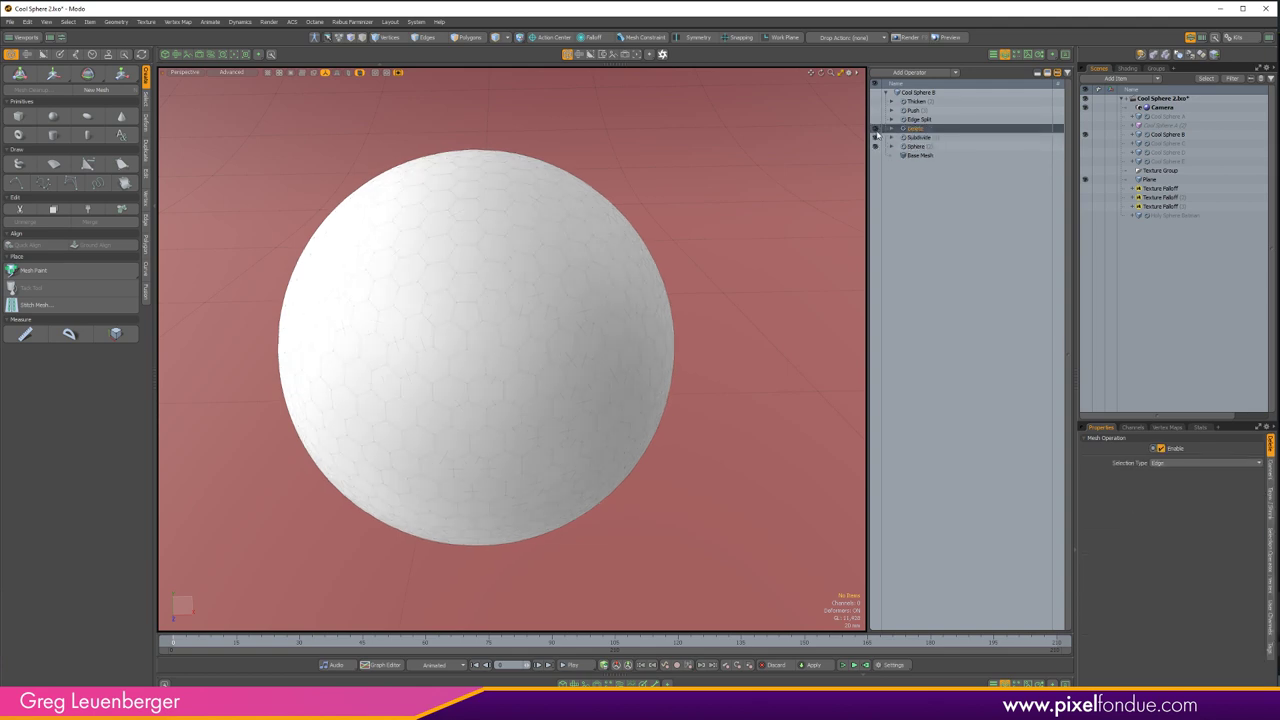
pyautogui.scroll(2, 608, 326)
pyautogui.keyDown('alt'); pyautogui.keyDown('shift'); pyautogui.moveTo(630, 328); pyautogui.dragTo(647, 326); pyautogui.keyUp('shift'); pyautogui.keyUp('alt')
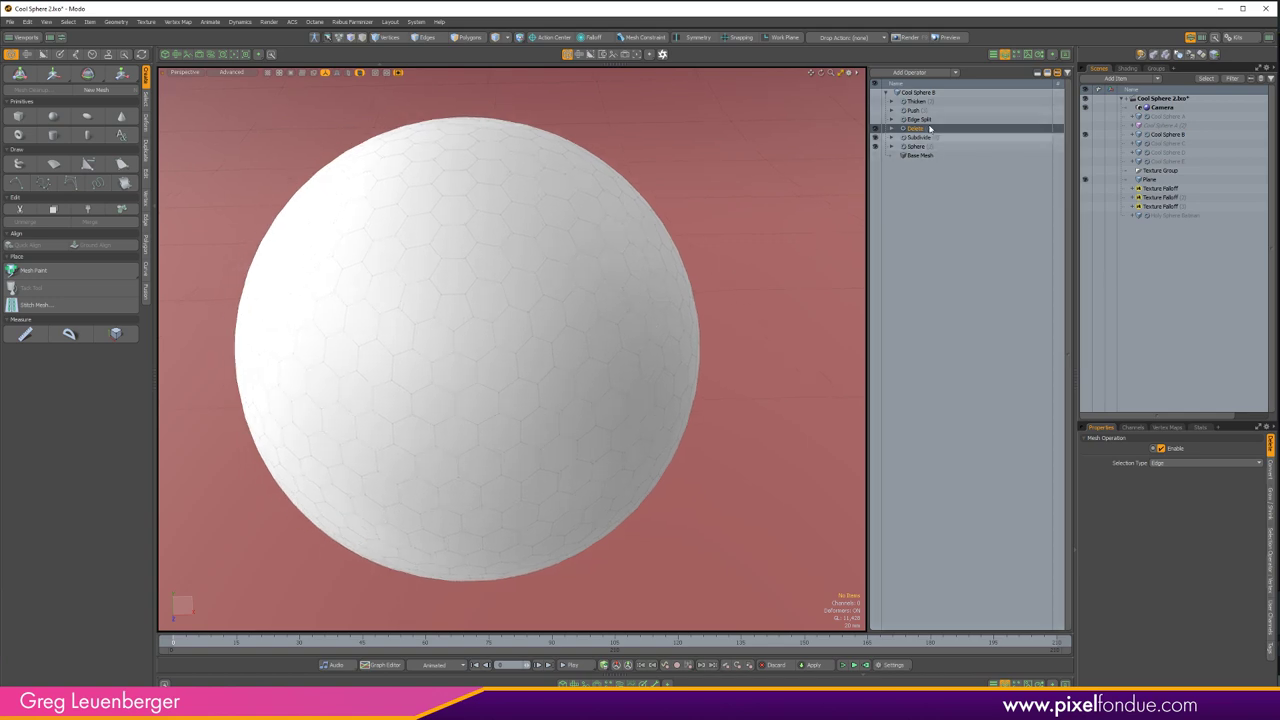
# - Re-enable the Edge Split operation on Cool Sphere B and inspect the gaps between the polygons
pyautogui.click(925, 120)
pyautogui.click(875, 120)
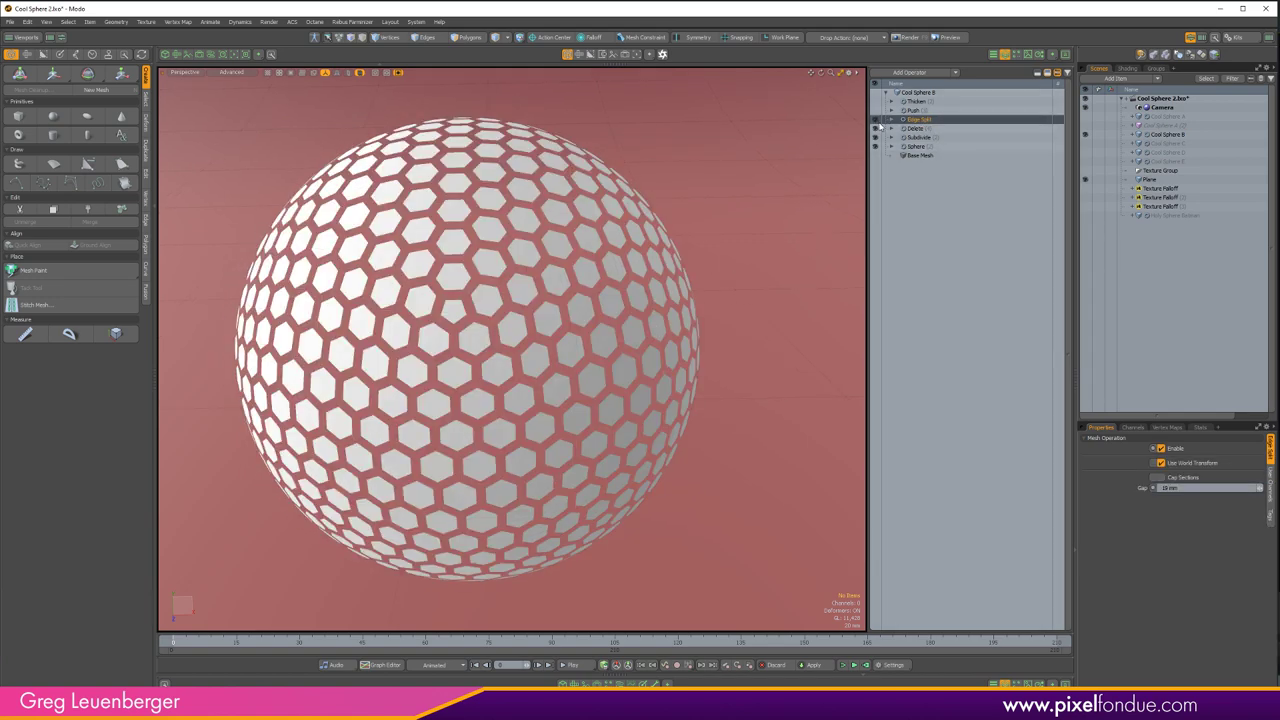
pyautogui.moveTo(463, 417)
pyautogui.keyDown('ctrl'); pyautogui.keyDown('alt'); pyautogui.mouseDown()
pyautogui.moveTo(496, 419)
pyautogui.moveTo(478, 419)
pyautogui.mouseUp(); pyautogui.keyUp('alt'); pyautogui.keyUp('ctrl')
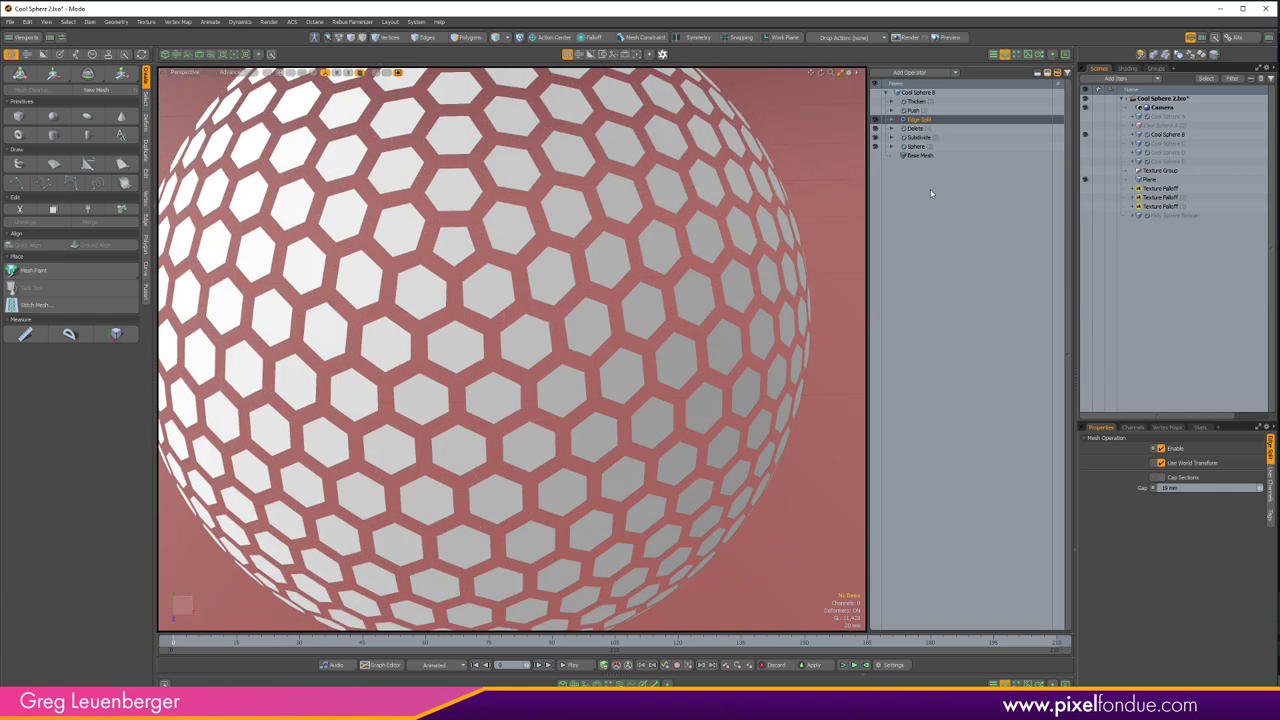
# - Re-enable the Push operation on Cool Sphere B and inspect its Select by Pattern selection
pyautogui.click(876, 111)
pyautogui.keyDown('ctrl'); pyautogui.keyDown('alt'); pyautogui.moveTo(600, 330); pyautogui.dragTo(549, 378); pyautogui.keyUp('alt'); pyautogui.keyUp('ctrl')
pyautogui.click(913, 109)
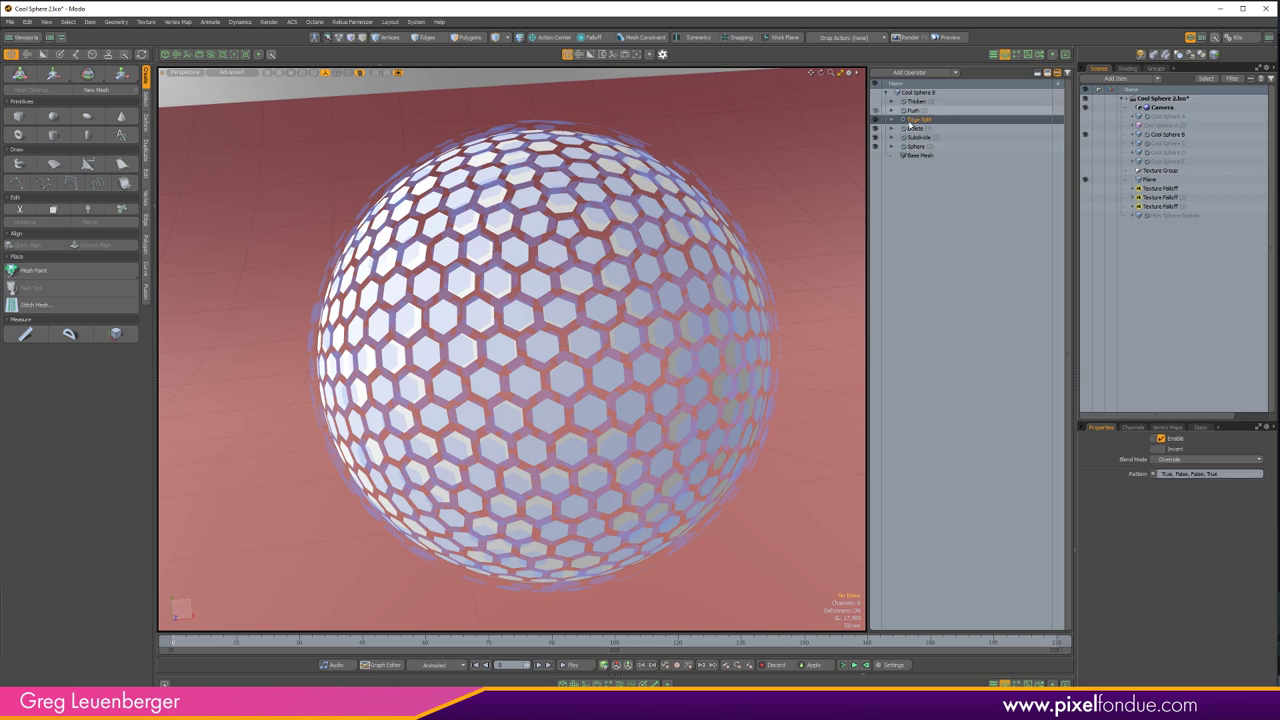
pyautogui.click(891, 111)
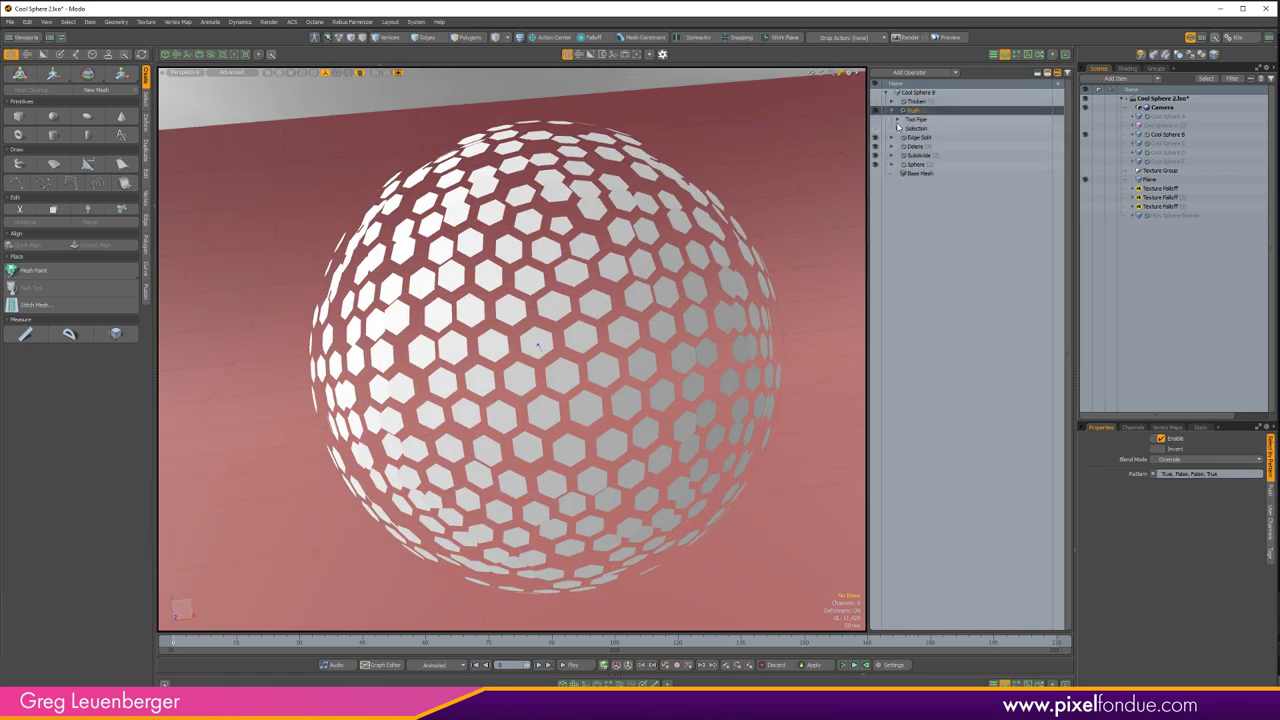
pyautogui.click(899, 129)
pyautogui.click(937, 138)
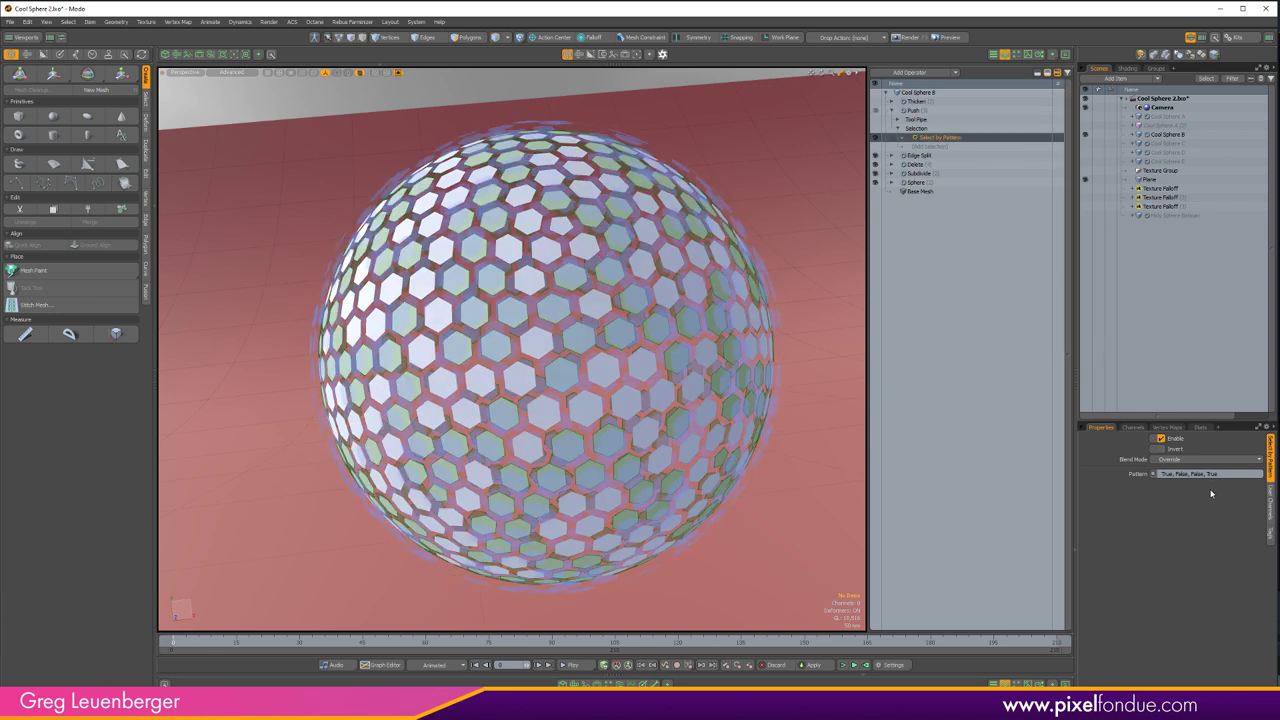
pyautogui.keyDown('alt'); pyautogui.moveTo(704, 366); pyautogui.dragTo(911, 252); pyautogui.keyUp('alt')
pyautogui.click(913, 110)
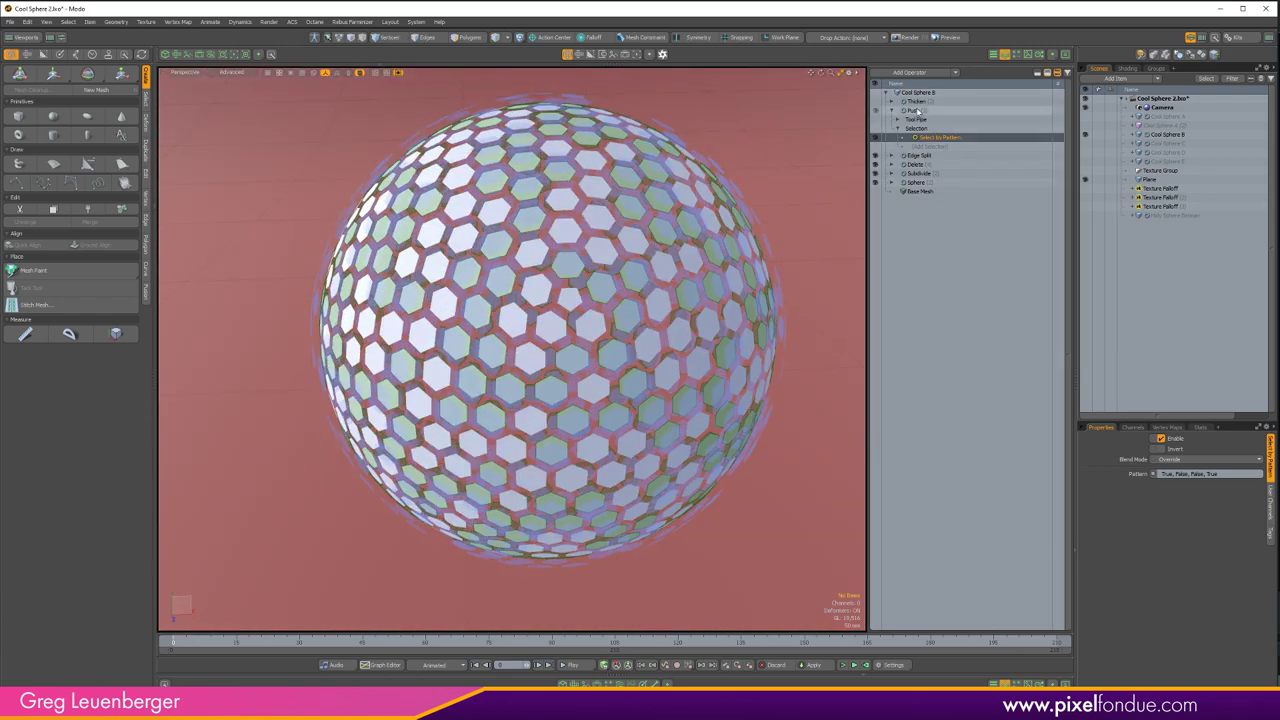
# - Re-enable the Thicken operation on Cool Sphere B, inspect the raised hexagons all around, and collapse the Push entry
pyautogui.click(916, 102)
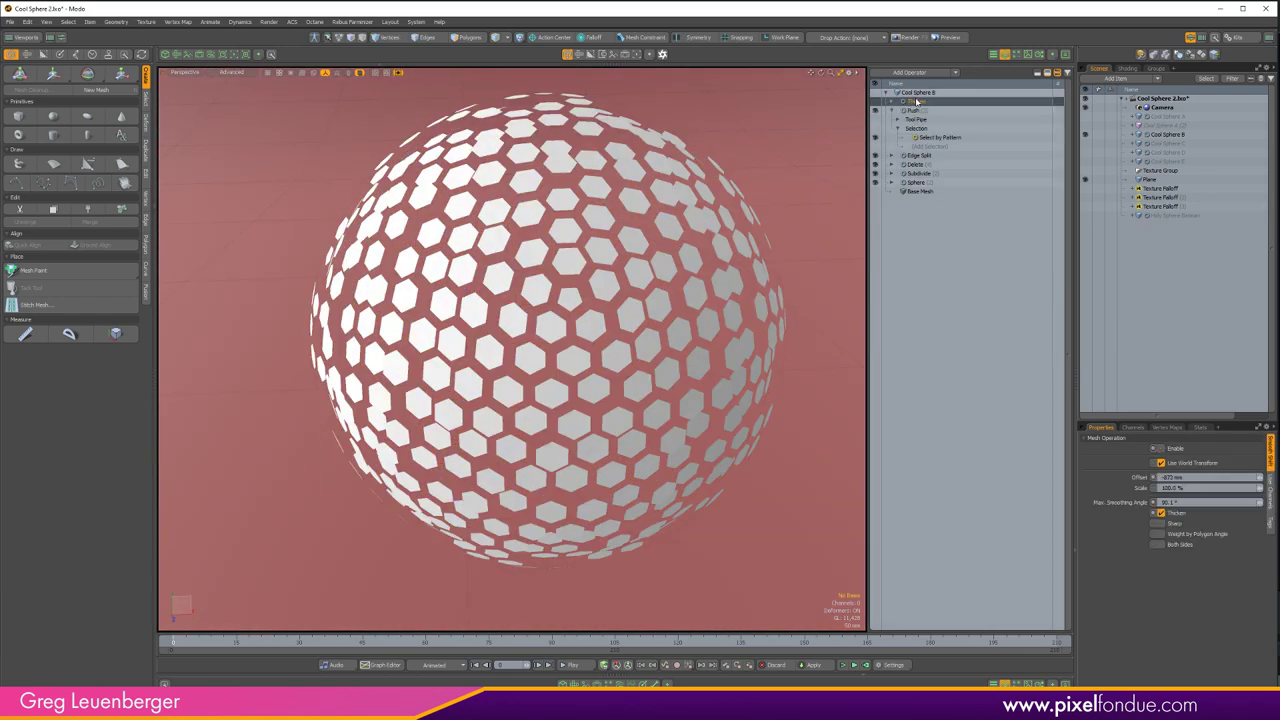
pyautogui.click(876, 102)
pyautogui.keyDown('alt'); pyautogui.moveTo(565, 280); pyautogui.dragTo(618, 291); pyautogui.keyUp('alt')
pyautogui.scroll(5, 618, 291)
pyautogui.scroll(2, 700, 290)
pyautogui.scroll(-10, 737, 289)
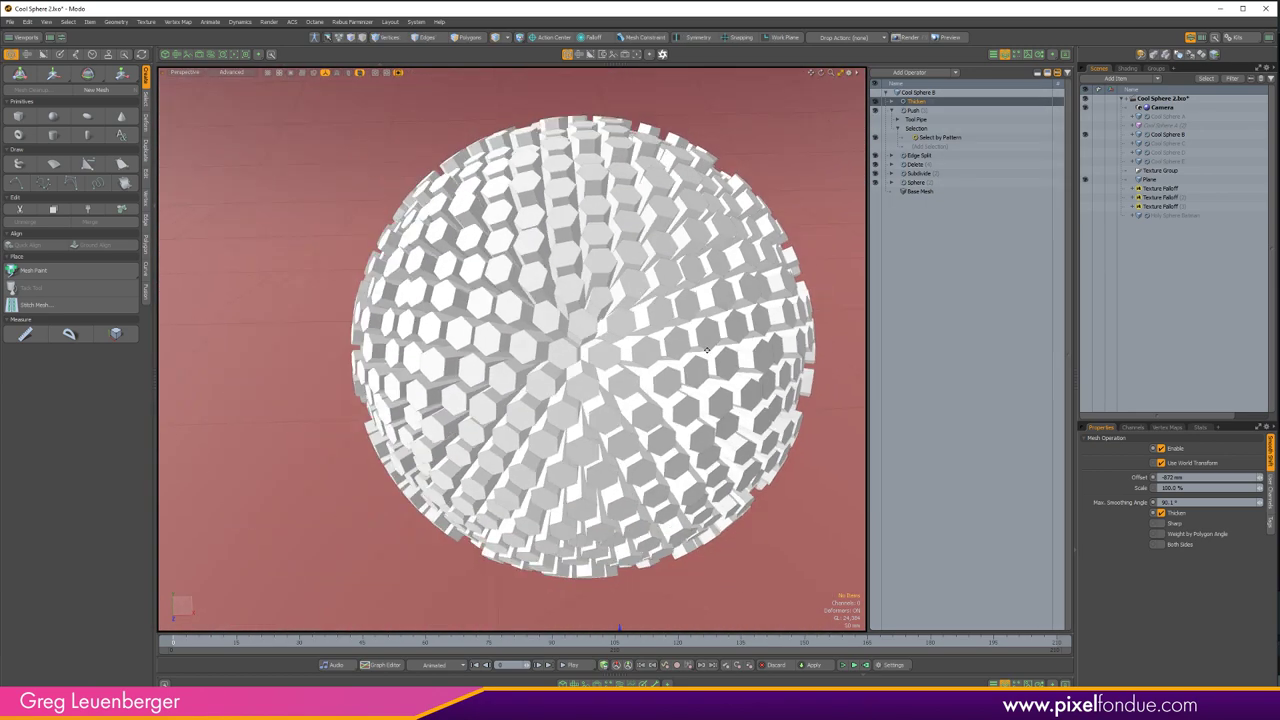
pyautogui.scroll(-3, 706, 240)
pyautogui.keyDown('alt'); pyautogui.moveTo(682, 289); pyautogui.dragTo(754, 357); pyautogui.keyUp('alt')
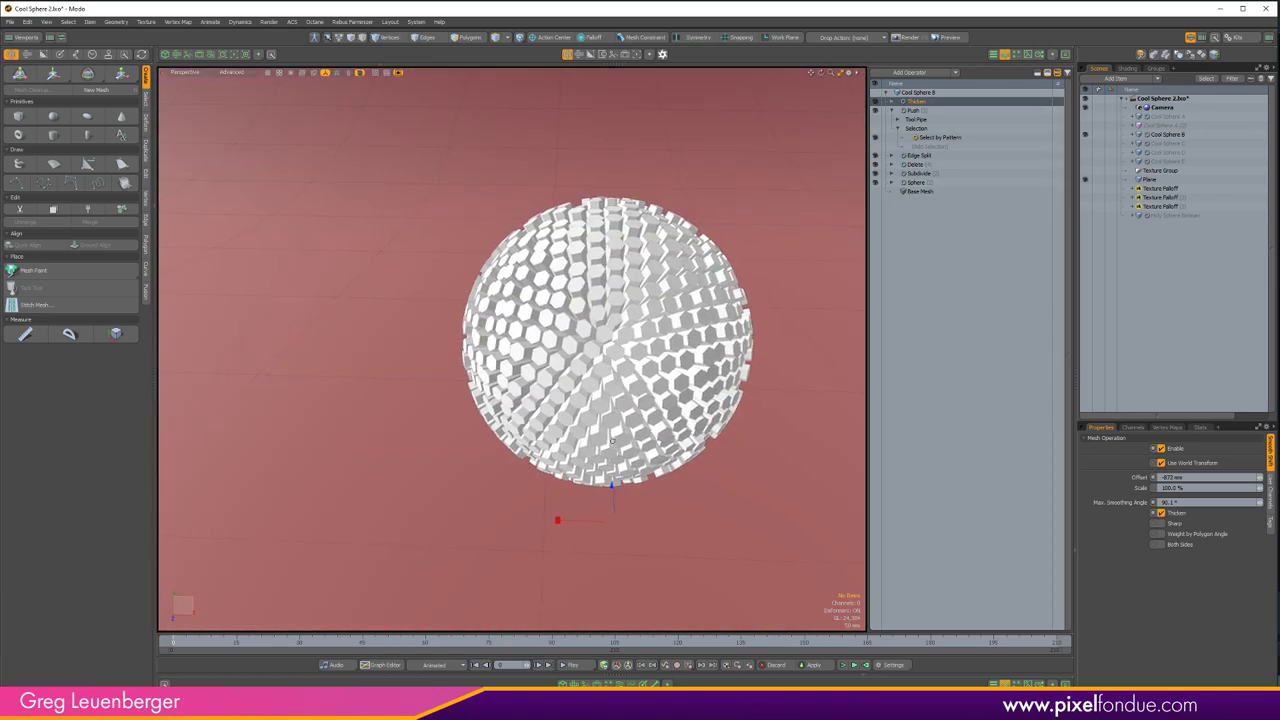
pyautogui.scroll(2, 754, 358)
pyautogui.click(790, 327)
pyautogui.scroll(3, 698, 334)
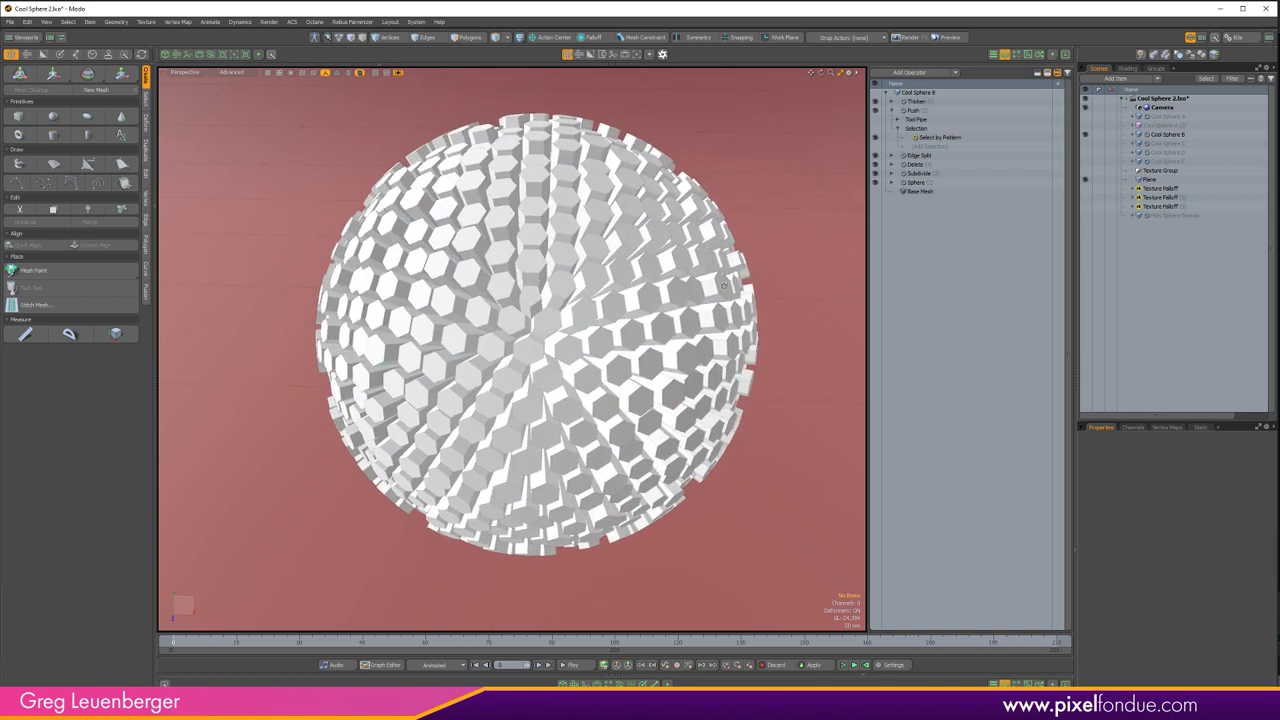
pyautogui.click(890, 110)
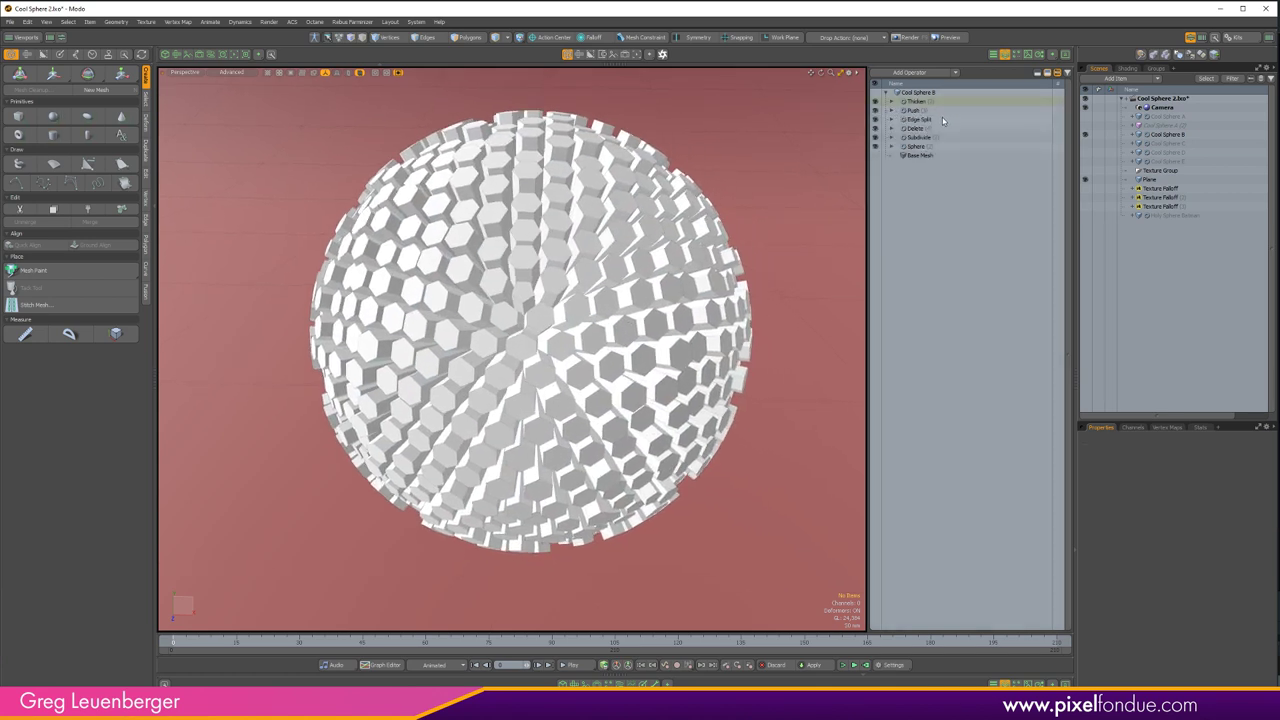
# - Hide Cool Sphere B, show Cool Sphere C in its place, and select it to list its mesh operations
pyautogui.click(1085, 134)
pyautogui.click(1085, 143)
pyautogui.keyDown('alt'); pyautogui.moveTo(259, 369); pyautogui.dragTo(776, 243); pyautogui.keyUp('alt')
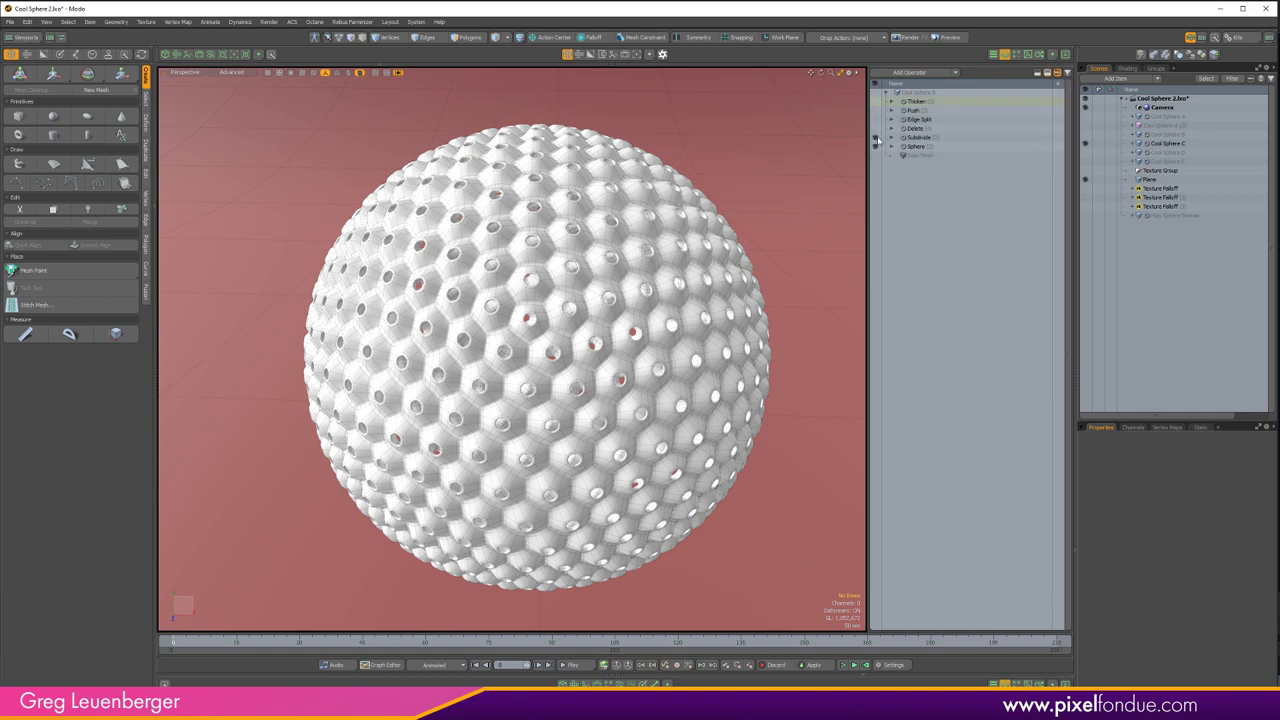
pyautogui.click(914, 147)
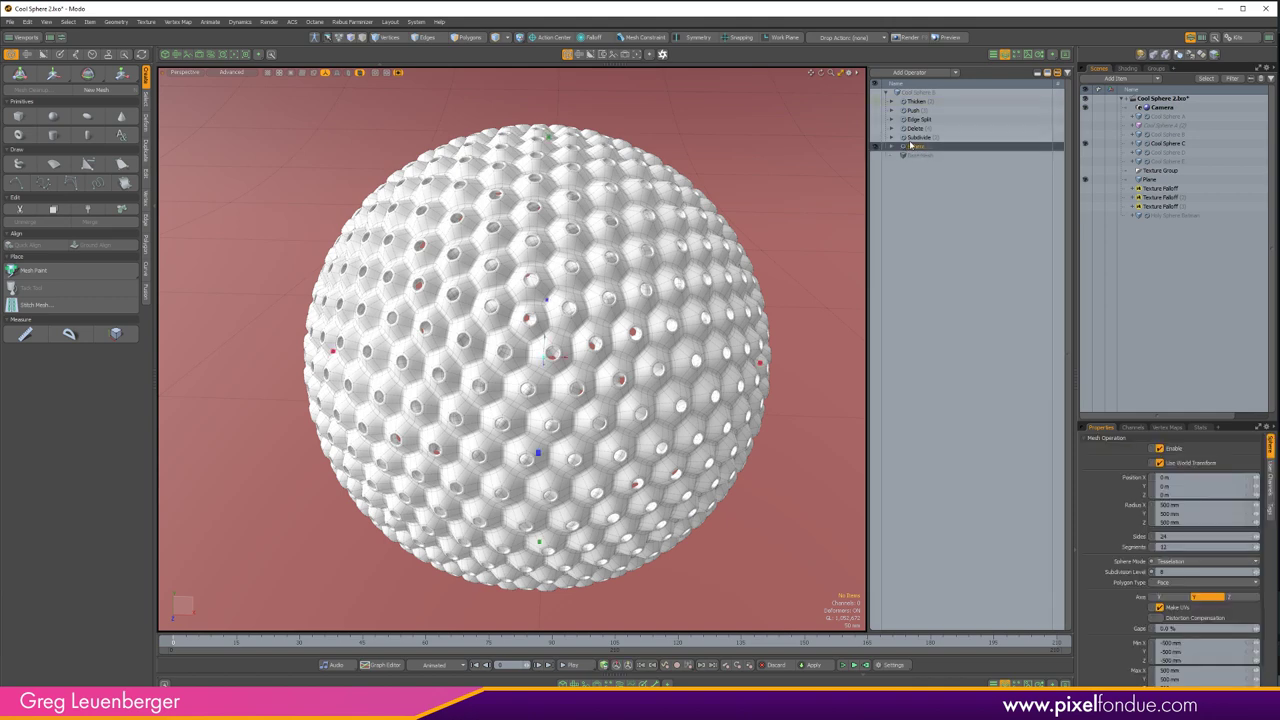
pyautogui.click(1166, 143)
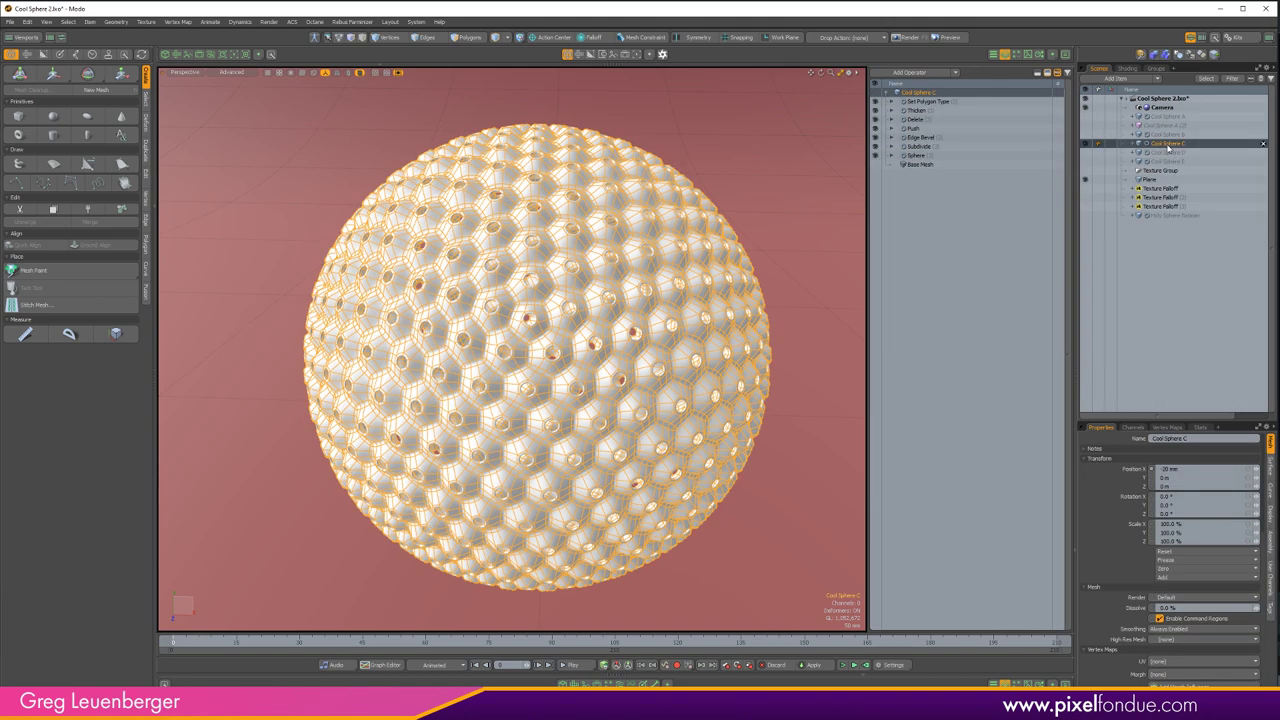
# - Disable all of Cool Sphere C's operations above the base Sphere, from Set Polygon Type down to Subdivide
pyautogui.moveTo(875, 101); pyautogui.dragTo(875, 147)
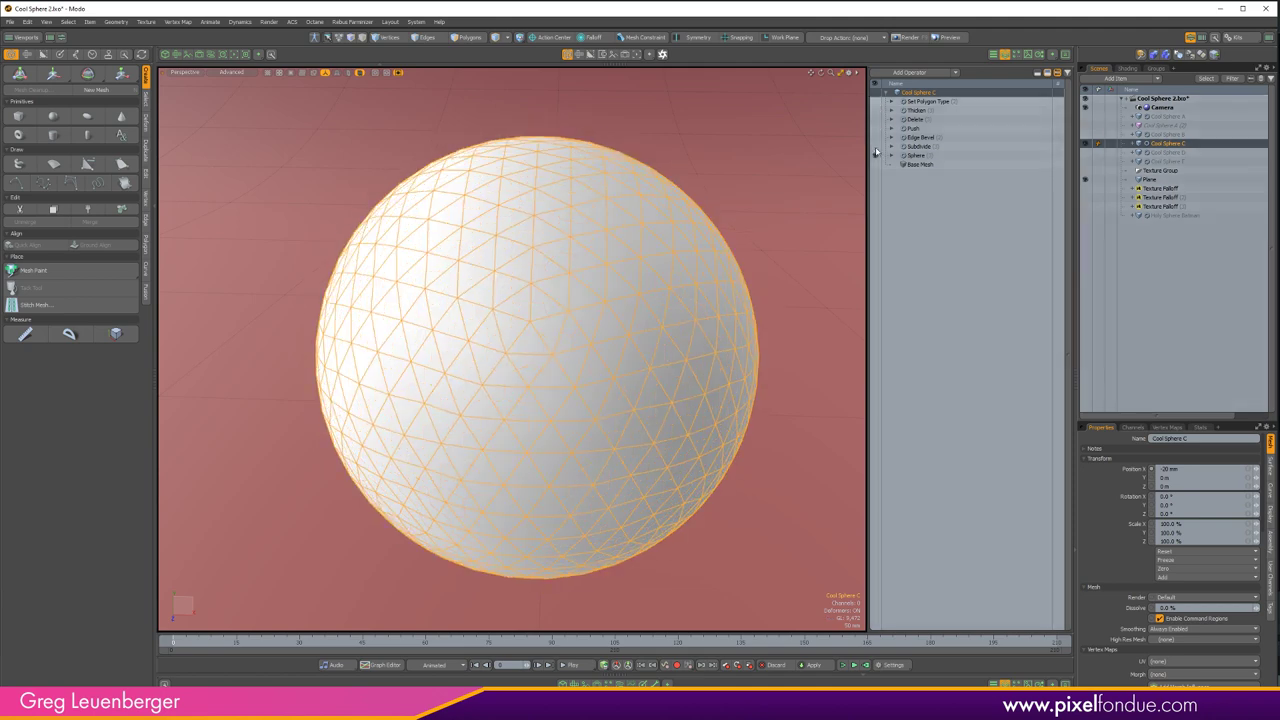
pyautogui.keyDown('alt'); pyautogui.keyDown('shift'); pyautogui.moveTo(743, 261); pyautogui.dragTo(748, 246); pyautogui.keyUp('shift'); pyautogui.keyUp('alt')
pyautogui.scroll(1, 748, 246)
# - Re-enable the Subdivide and Edge Bevel operations on Cool Sphere C
pyautogui.click(875, 147)
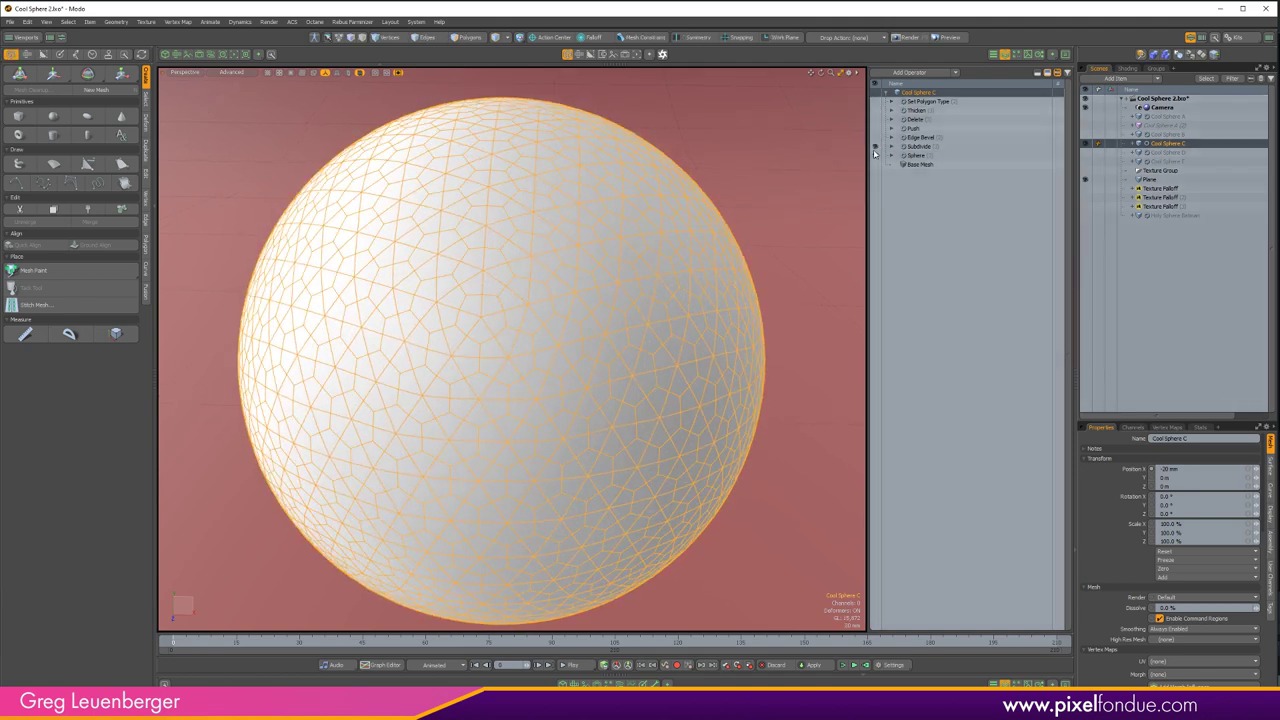
pyautogui.scroll(-1, 790, 181)
pyautogui.scroll(-1, 790, 181)
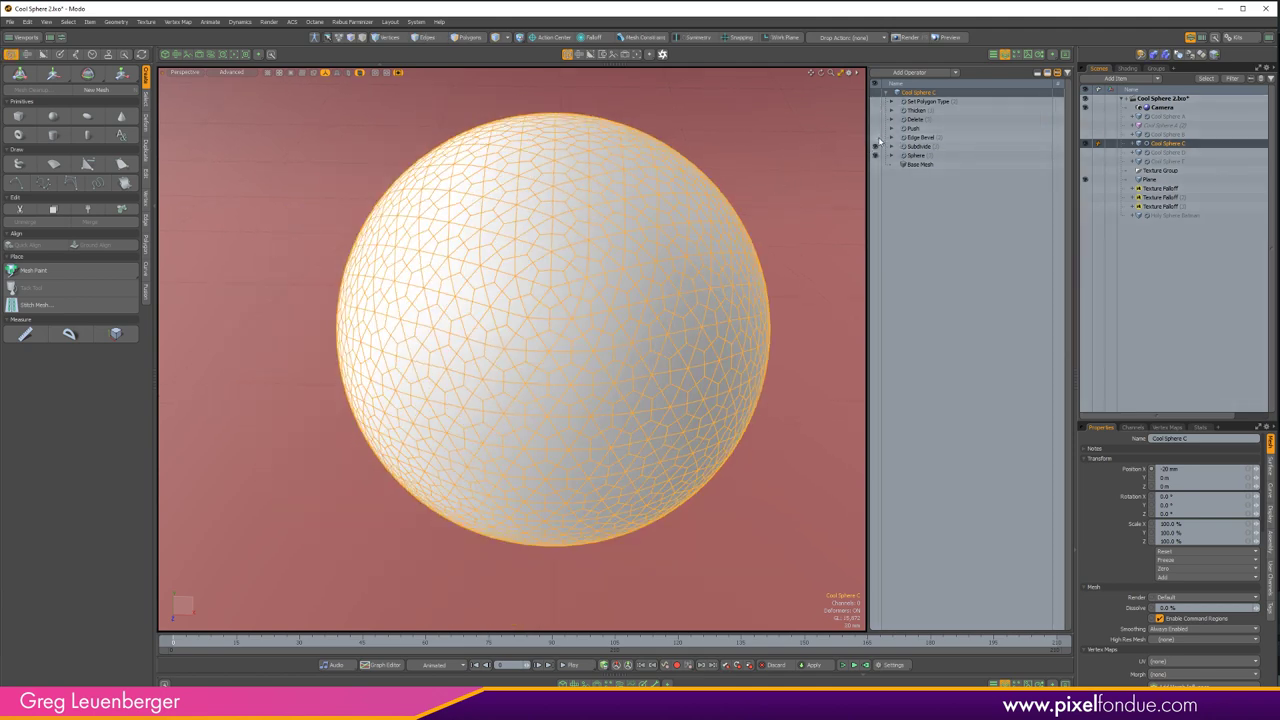
pyautogui.click(876, 137)
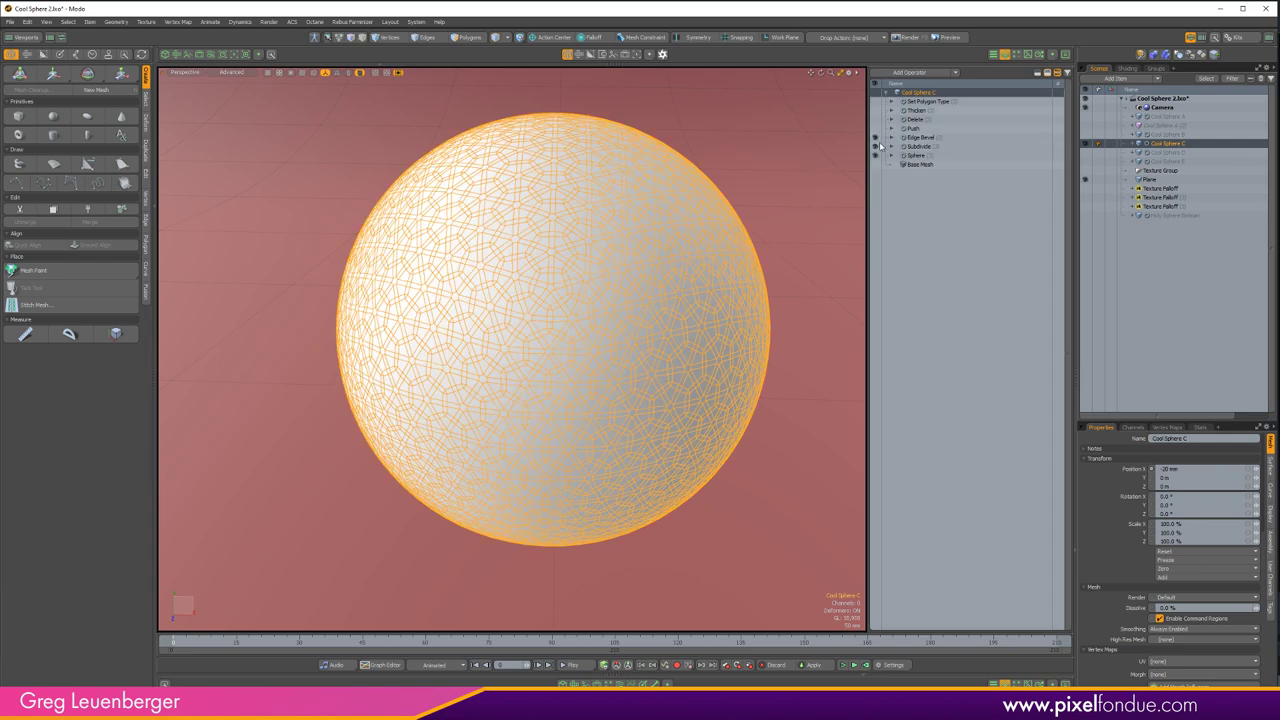
# - Re-enable the Push operation on Cool Sphere C, expand its N-gon polygon selection, and inspect the resulting spikes up close
pyautogui.click(917, 128)
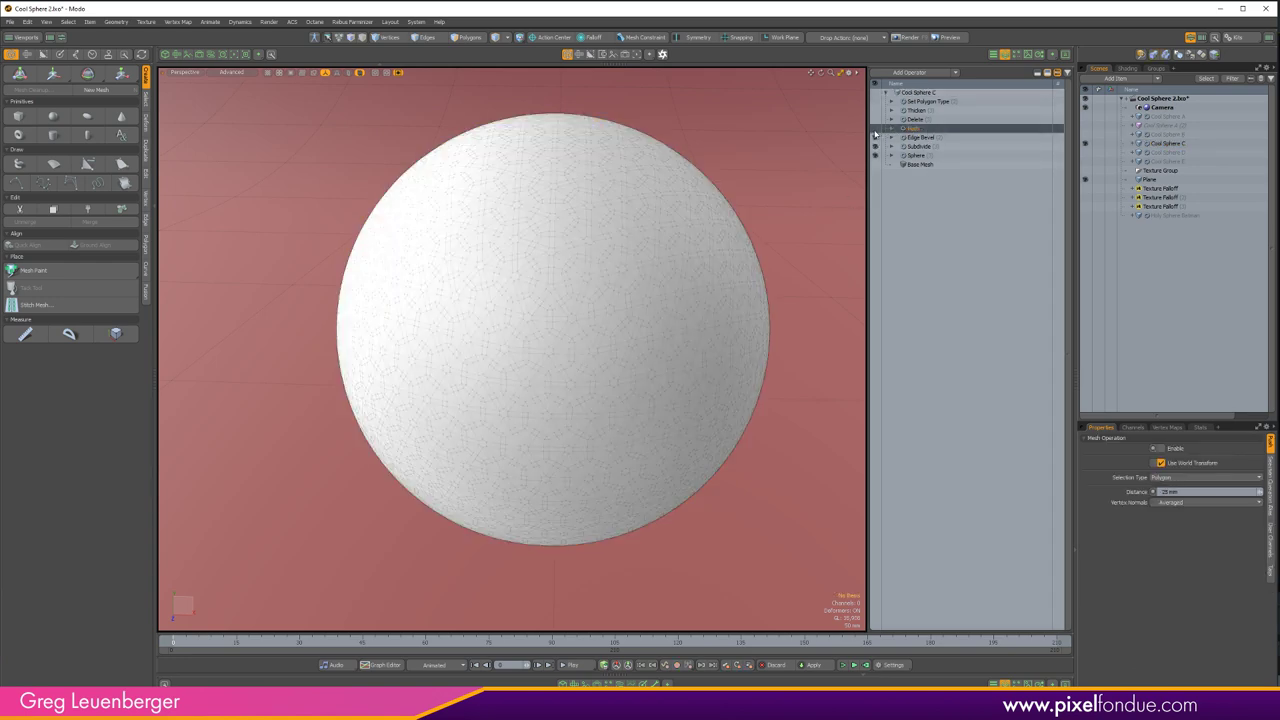
pyautogui.click(875, 129)
pyautogui.click(891, 129)
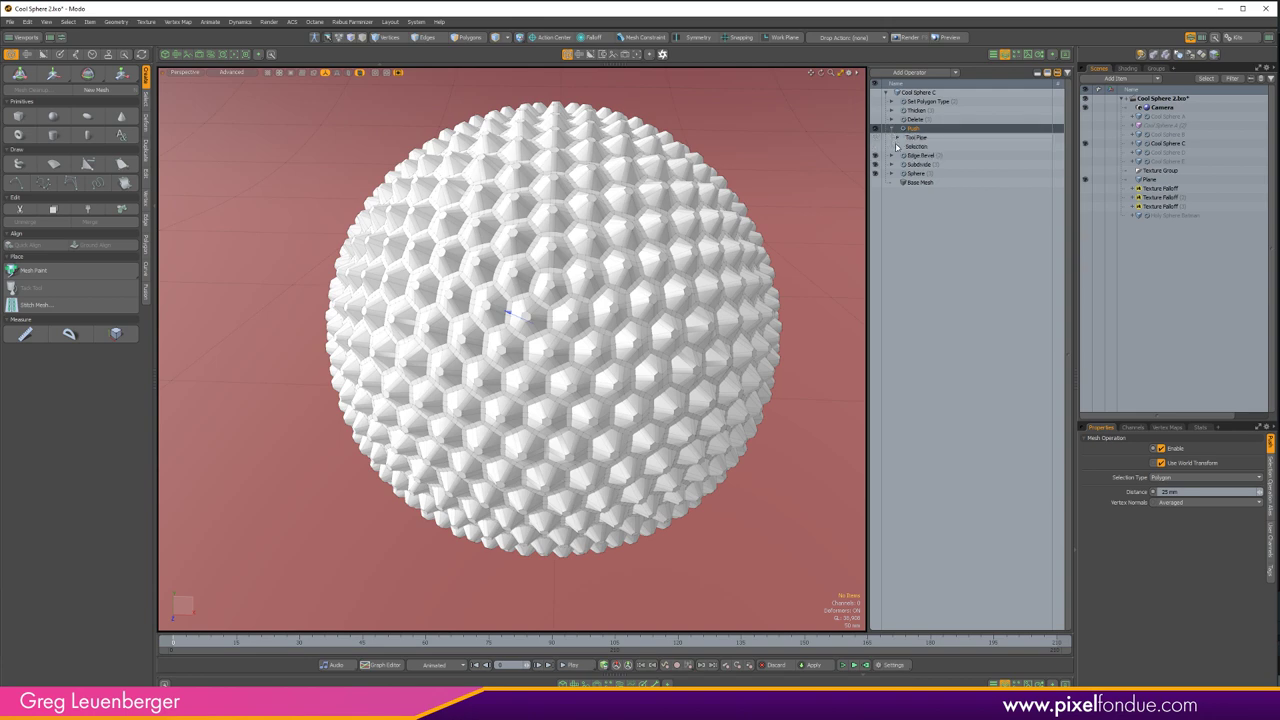
pyautogui.click(898, 148)
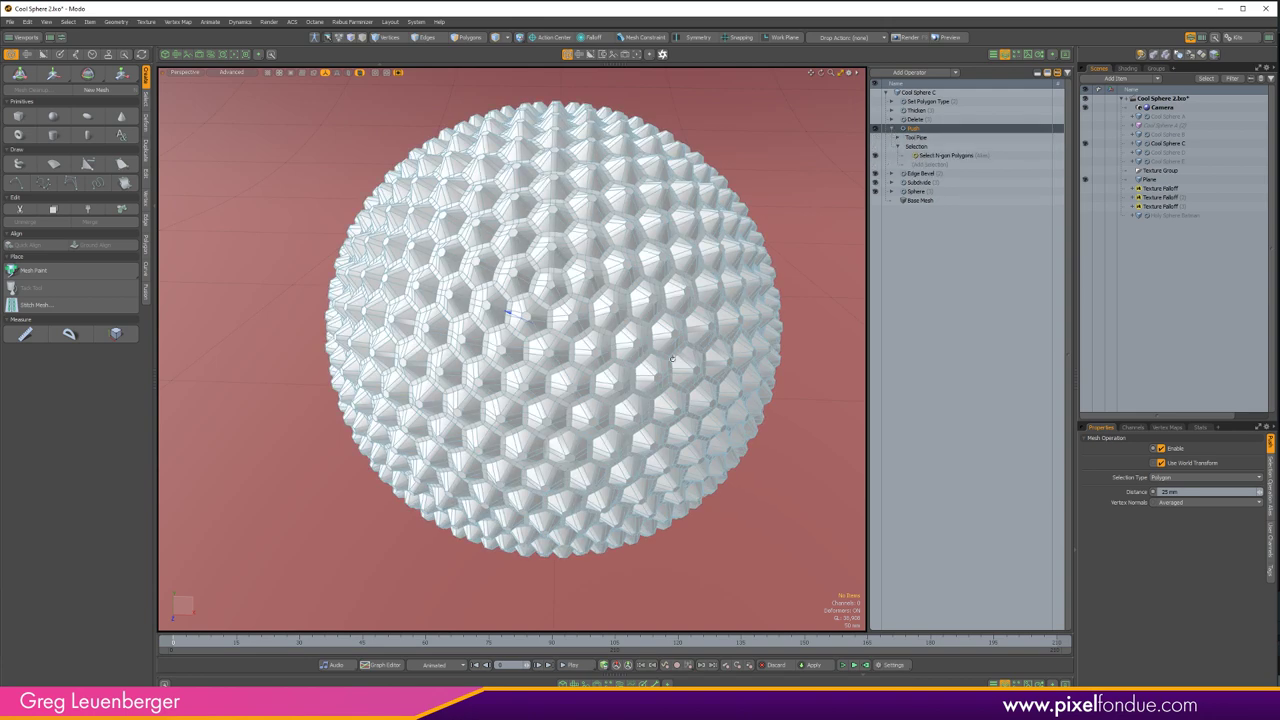
pyautogui.scroll(1, 645, 382)
pyautogui.scroll(3, 644, 381)
pyautogui.scroll(2, 618, 396)
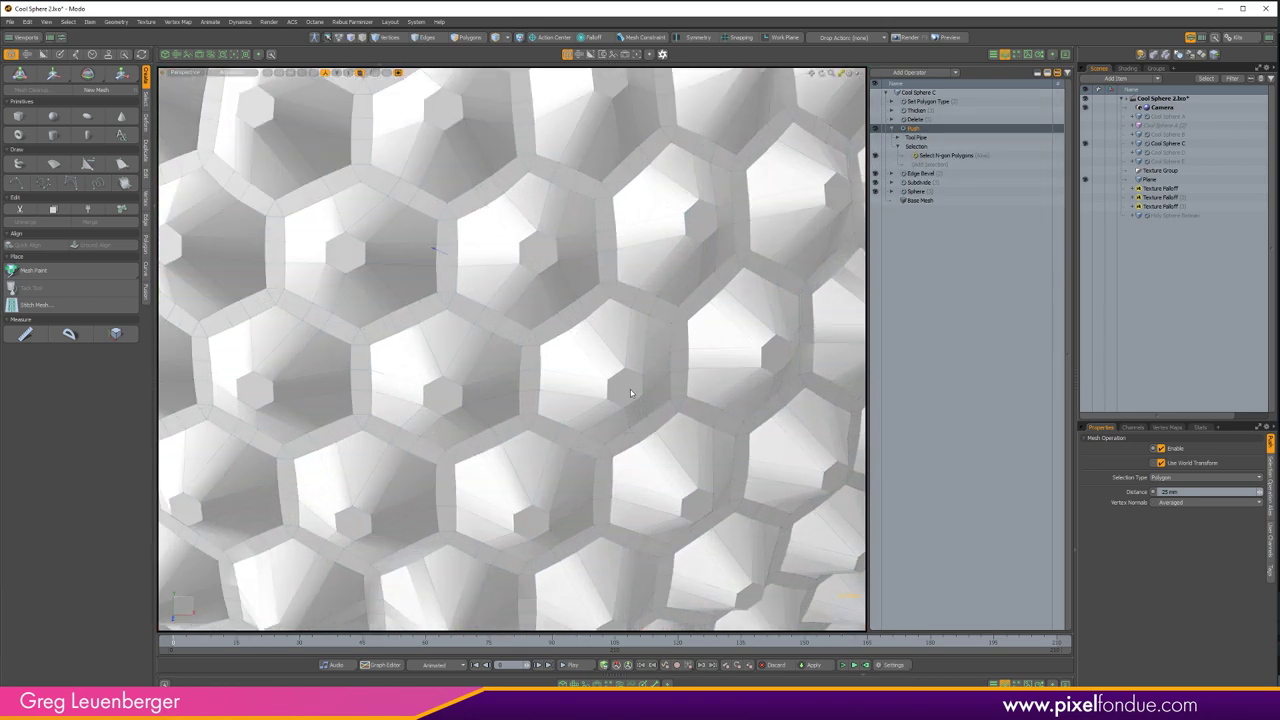
pyautogui.scroll(-4, 647, 363)
pyautogui.keyDown('alt'); pyautogui.keyDown('shift'); pyautogui.moveTo(648, 363); pyautogui.dragTo(617, 363); pyautogui.keyUp('shift'); pyautogui.keyUp('alt')
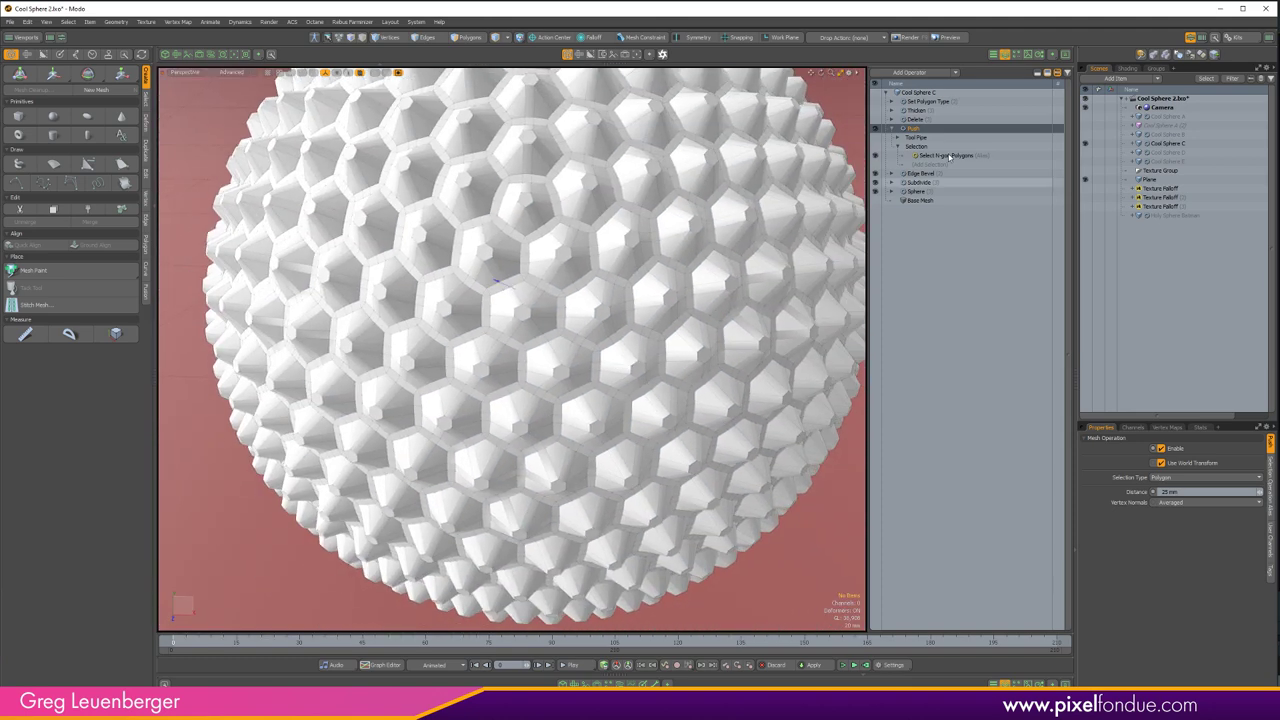
# - Re-enable the Delete and Thicken operations on Cool Sphere C, expanding both entries to show their selections
pyautogui.click(916, 119)
pyautogui.click(876, 120)
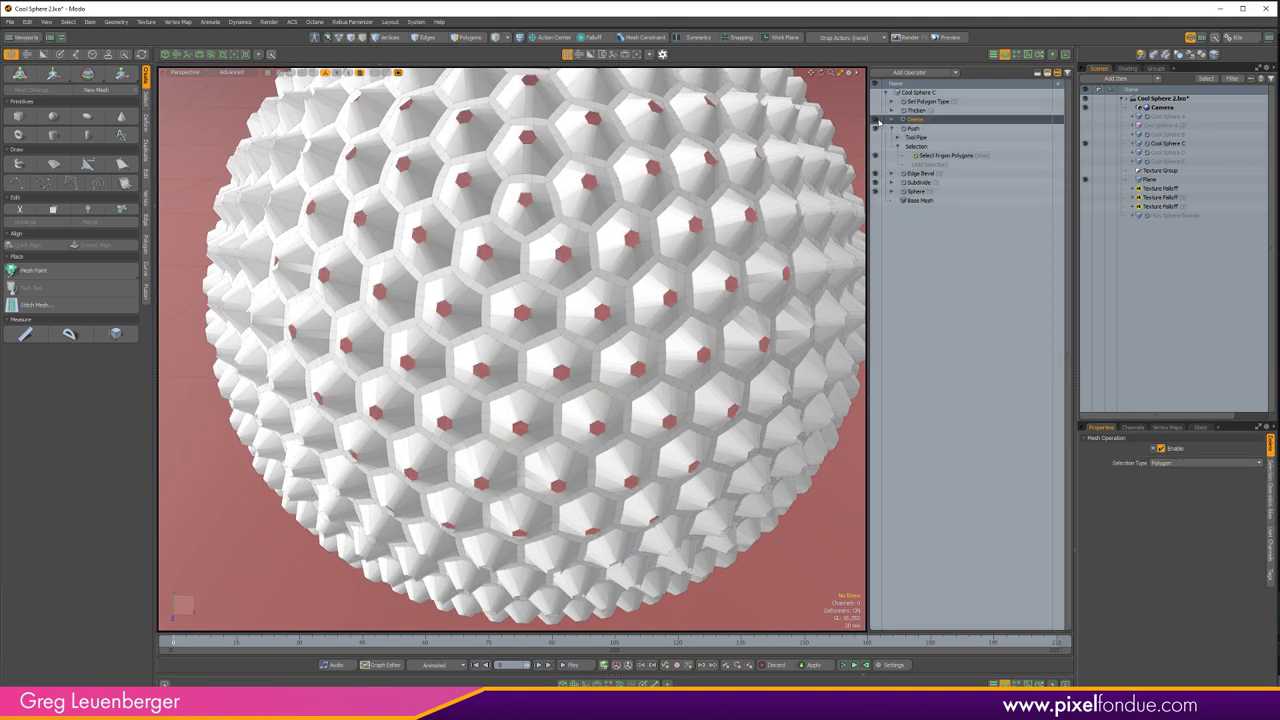
pyautogui.click(926, 111)
pyautogui.click(891, 119)
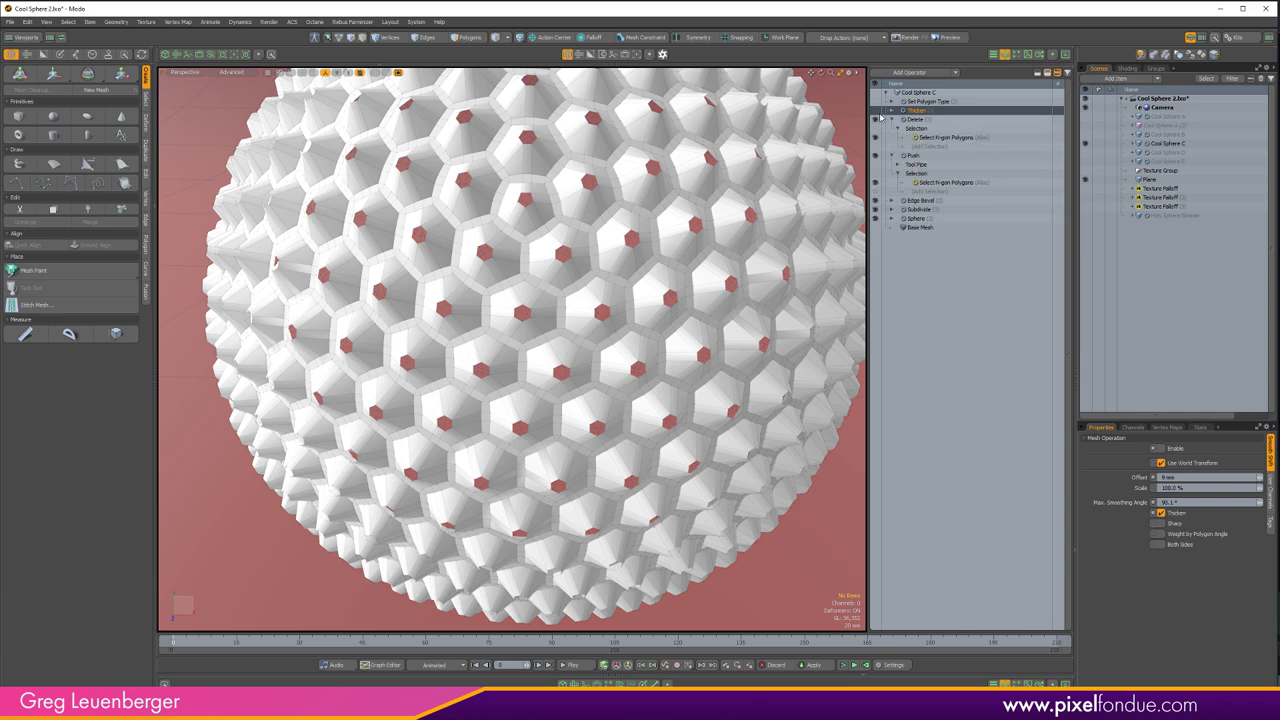
pyautogui.click(876, 110)
pyautogui.click(891, 110)
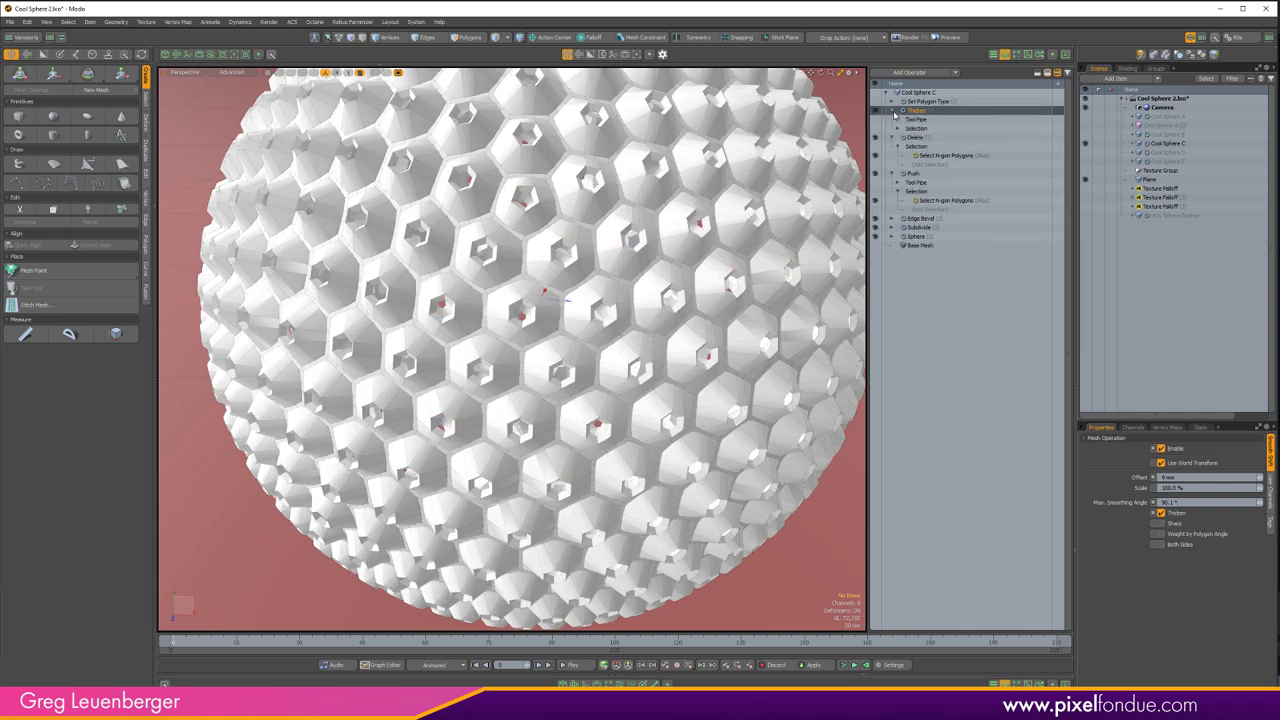
# - Re-enable the Catmull-Clark Set Polygon Type operation on Cool Sphere C and inspect the smoothed surface
pyautogui.click(920, 102)
pyautogui.click(876, 102)
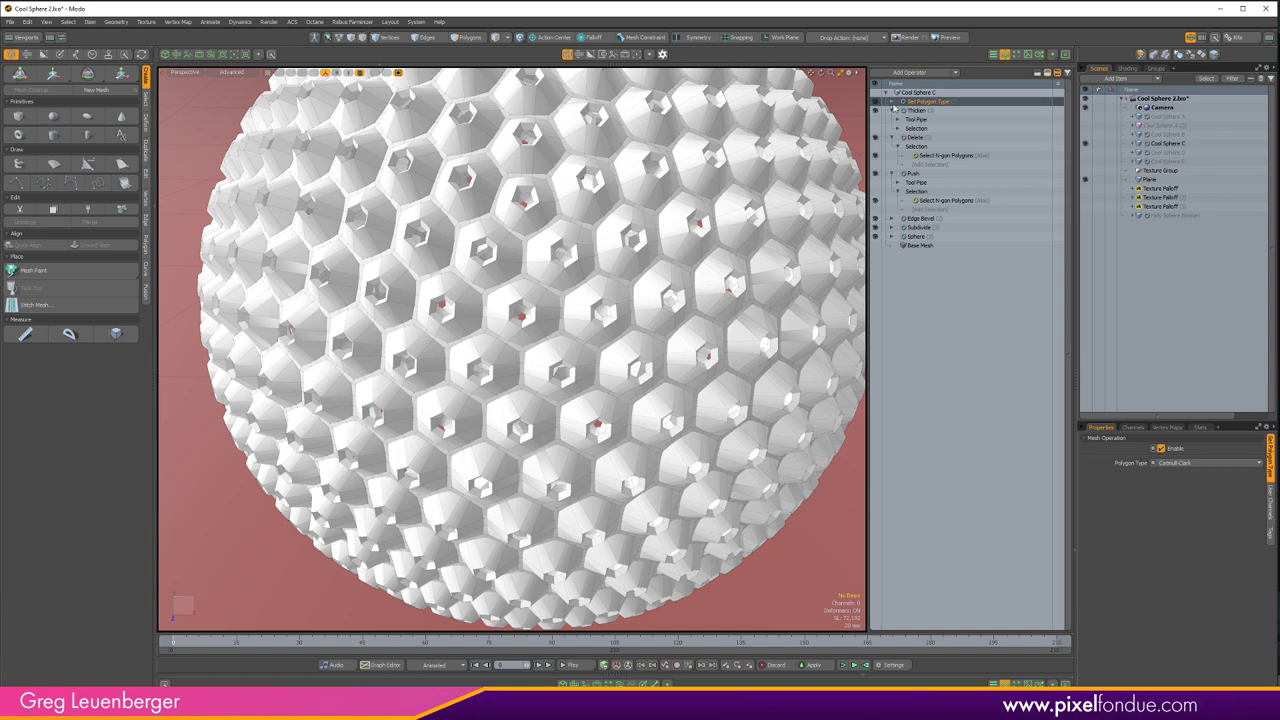
pyautogui.click(891, 102)
pyautogui.scroll(-2, 706, 251)
pyautogui.keyDown('alt'); pyautogui.moveTo(706, 255); pyautogui.dragTo(765, 362); pyautogui.keyUp('alt')
pyautogui.scroll(2, 765, 362)
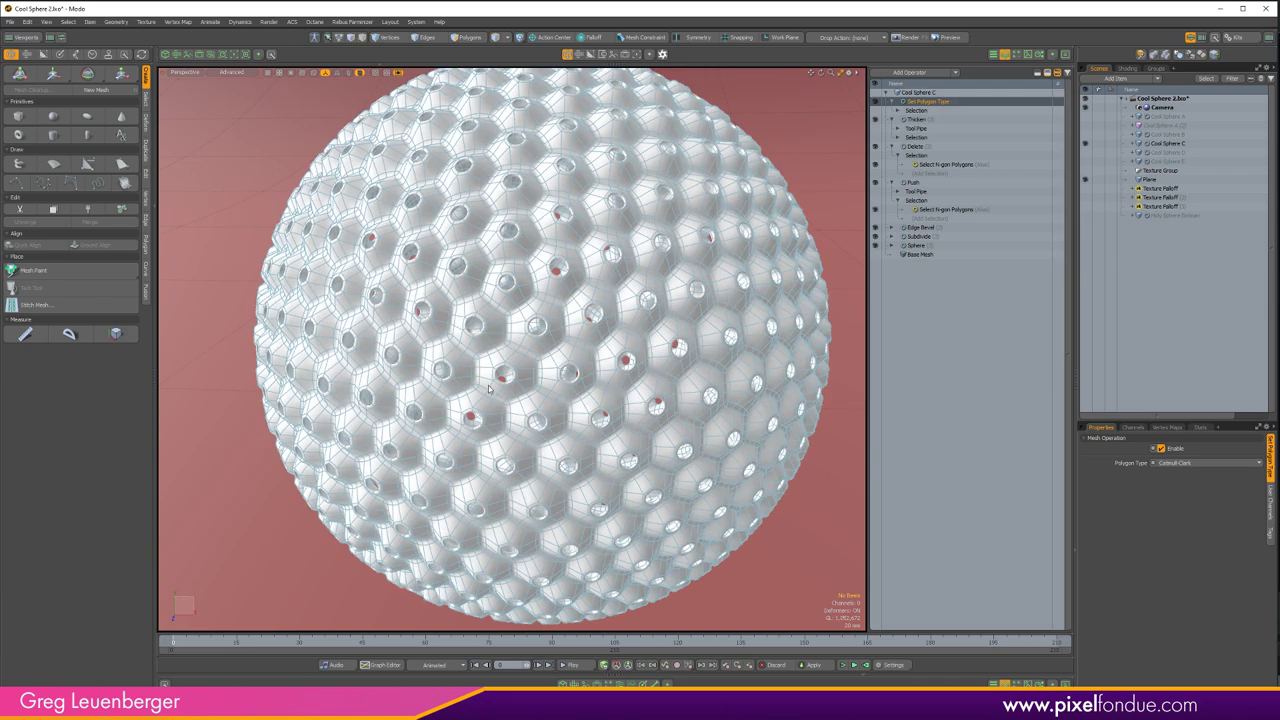
pyautogui.scroll(5, 421, 339)
pyautogui.scroll(-3, 424, 342)
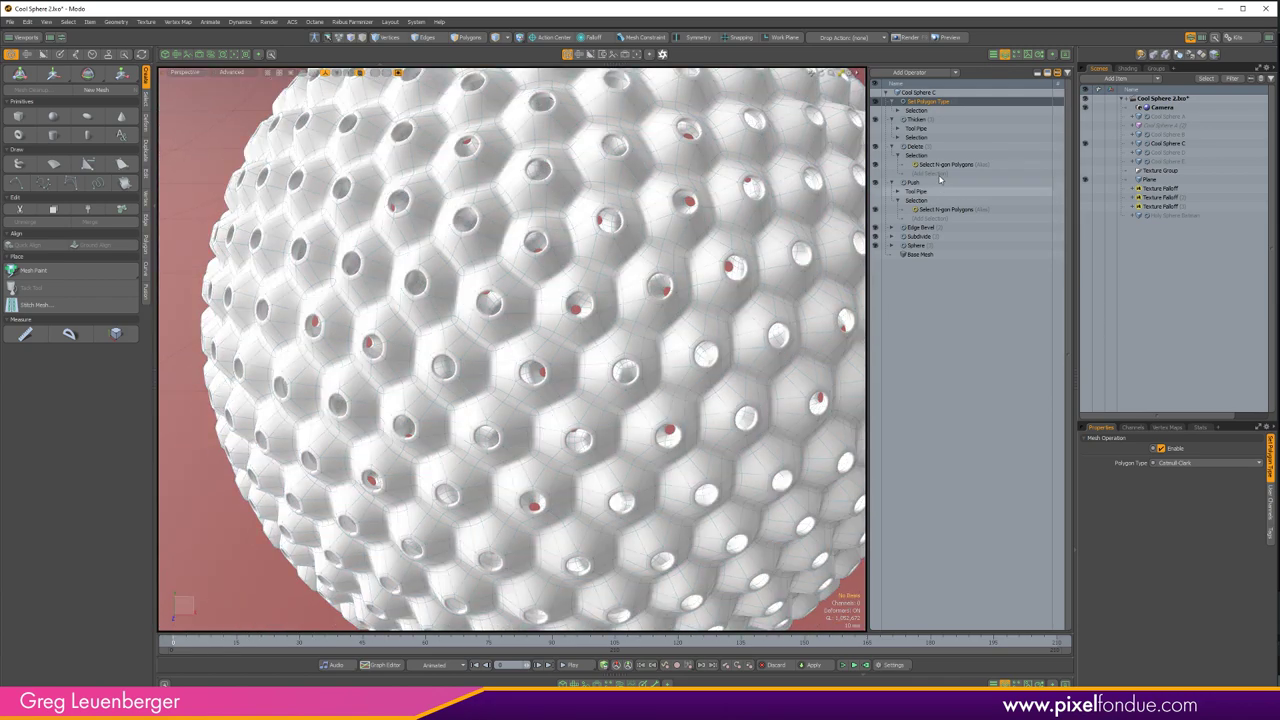
# - Review the Edge Bevel and Subdivide operations of Cool Sphere C and collapse all the expanded operation entries
pyautogui.click(919, 237)
pyautogui.click(921, 228)
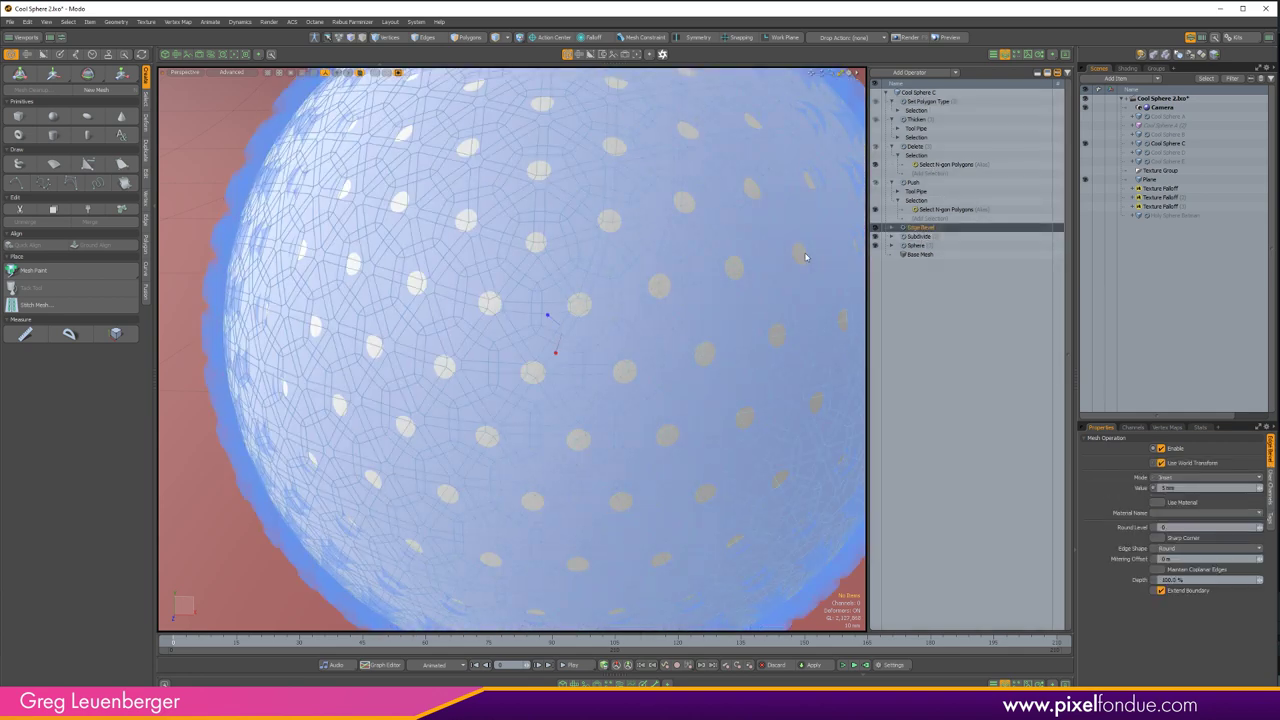
pyautogui.scroll(-3, 600, 325)
pyautogui.click(925, 237)
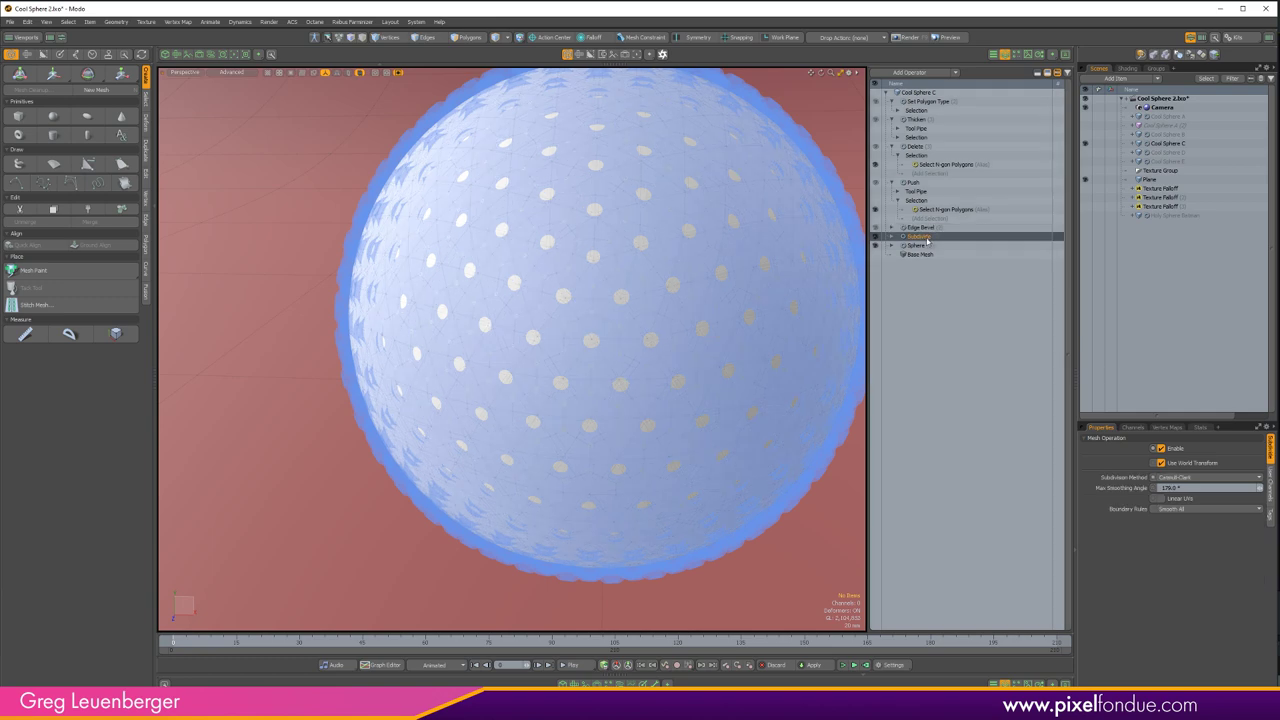
pyautogui.click(892, 182)
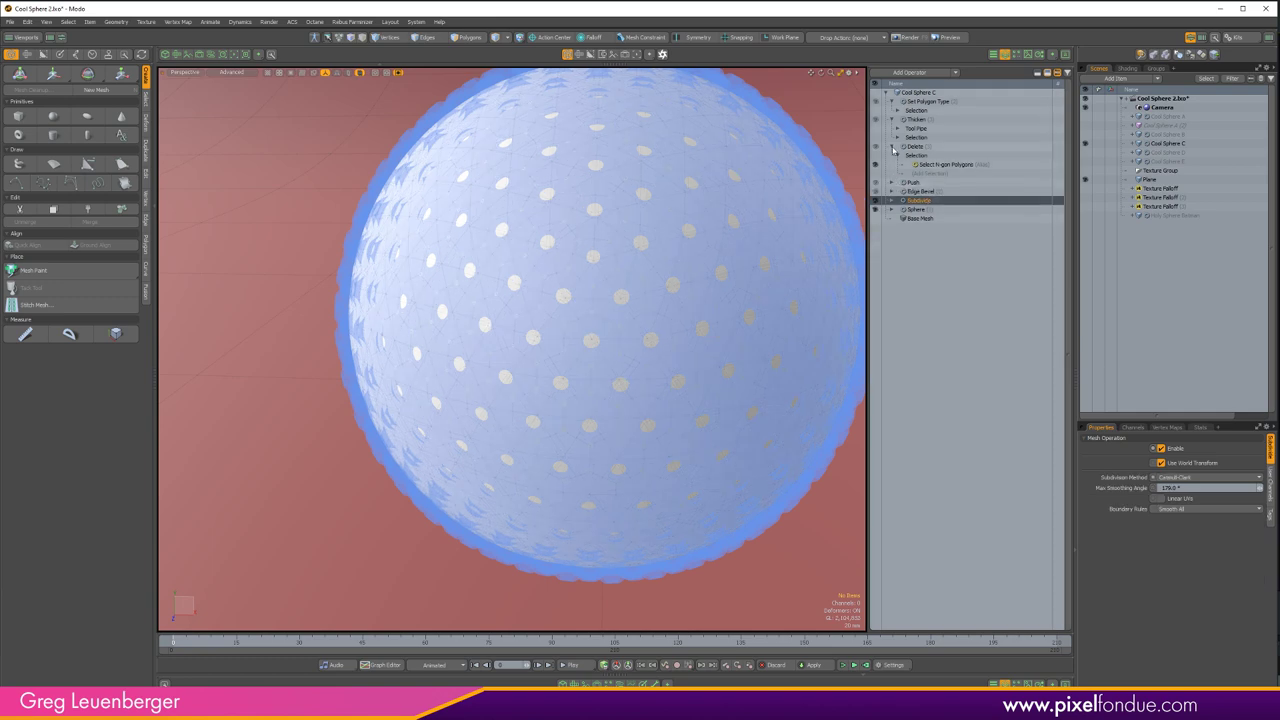
pyautogui.click(891, 146)
pyautogui.click(891, 119)
pyautogui.click(891, 101)
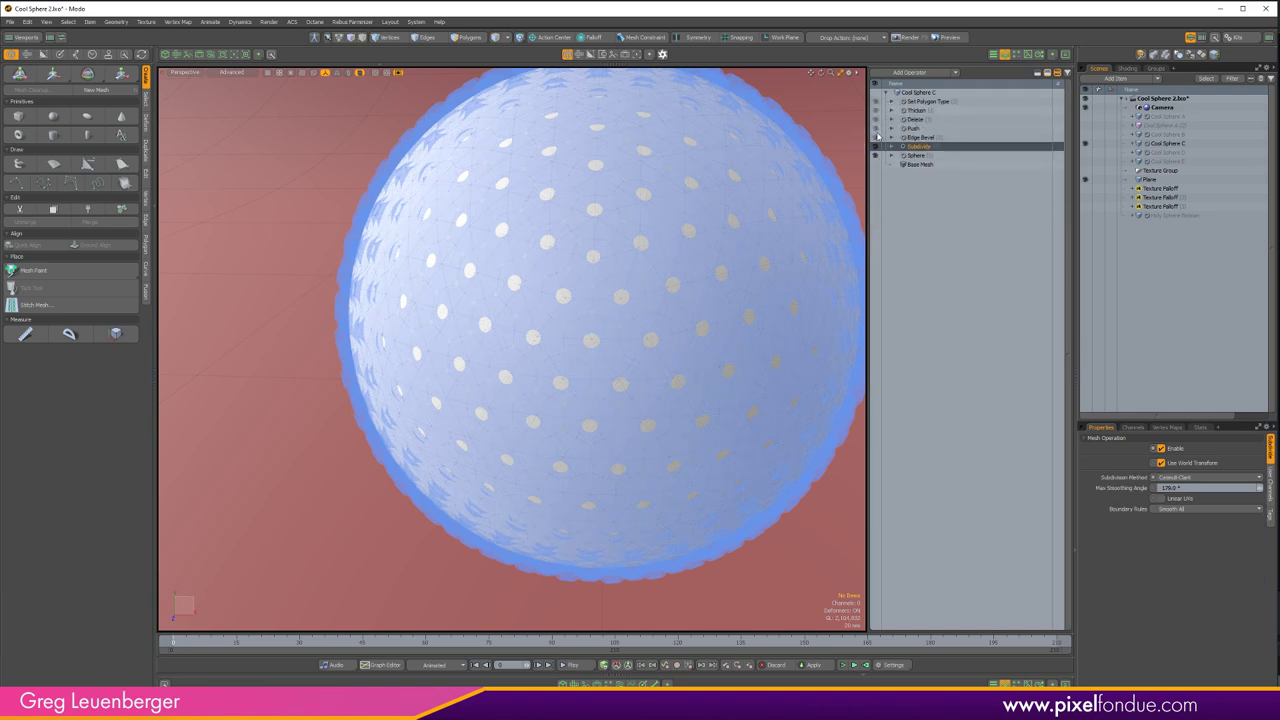
# - Disable Thicken, Delete, Push and Edge Bevel to examine the subdivided sphere, and restore the stack with Set Polygon Type selected
pyautogui.moveTo(877, 110); pyautogui.dragTo(876, 137)
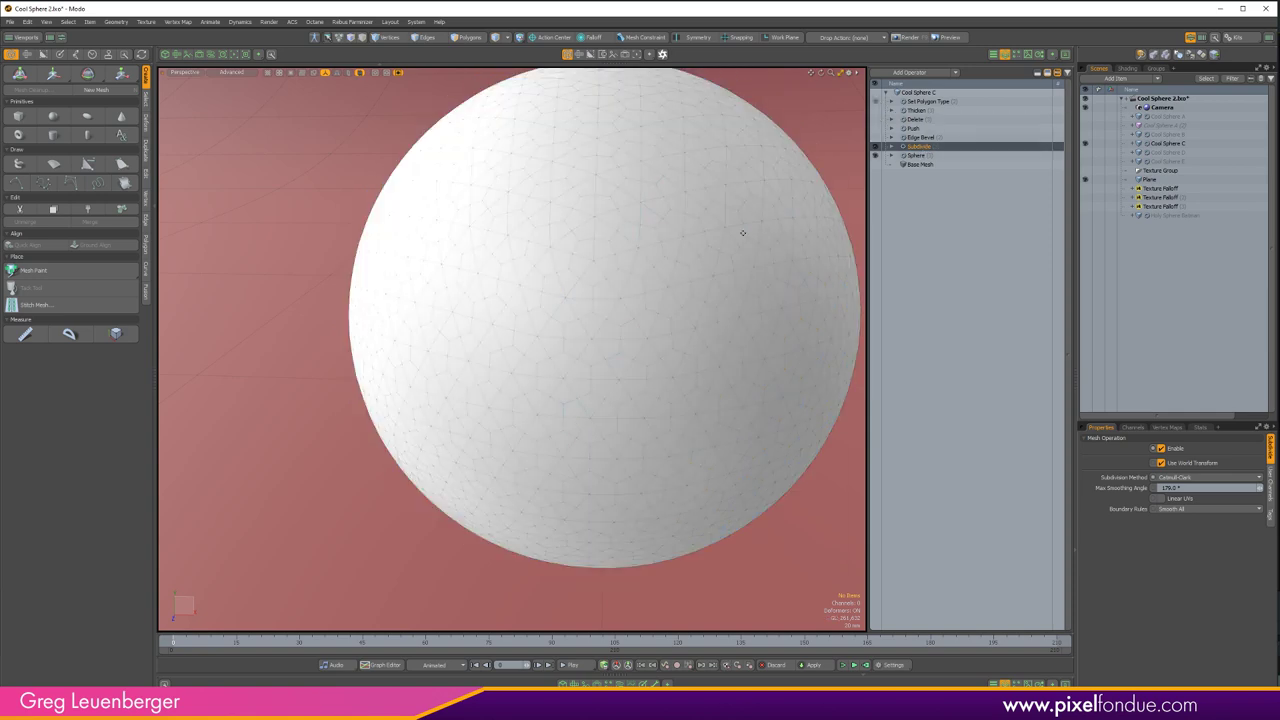
pyautogui.keyDown('alt'); pyautogui.moveTo(748, 231); pyautogui.dragTo(816, 215); pyautogui.keyUp('alt')
pyautogui.press('1')
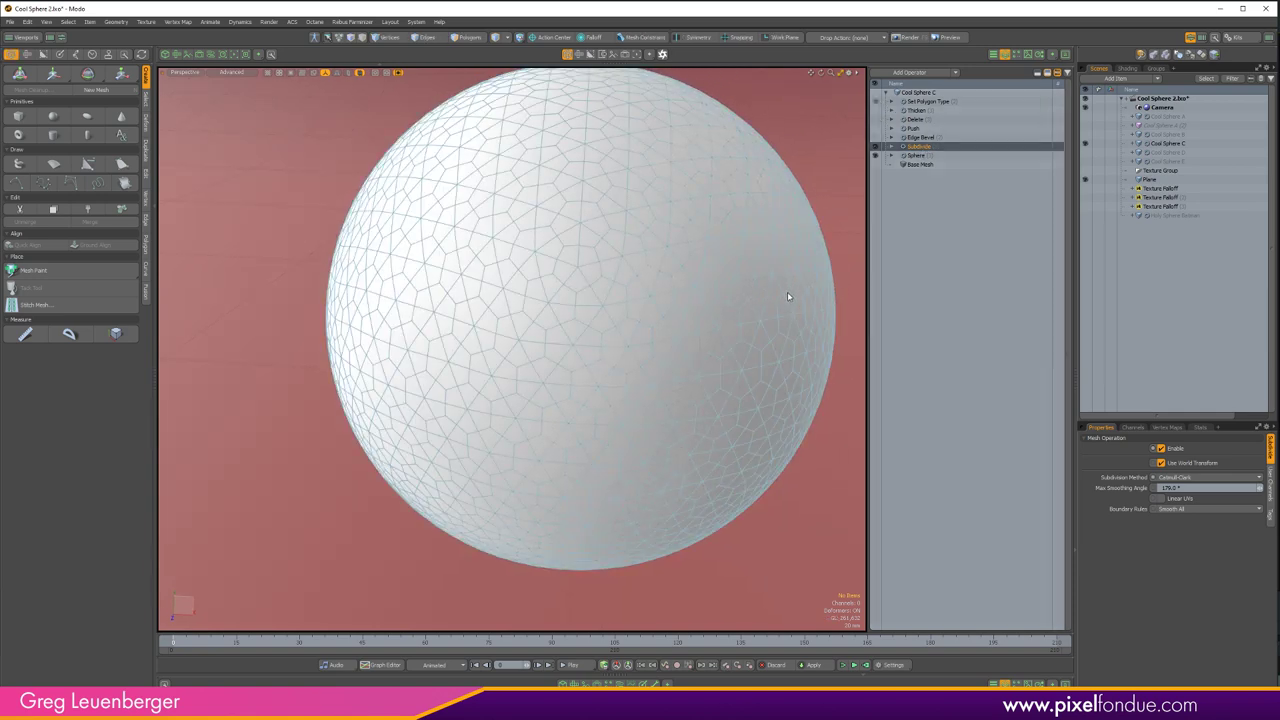
pyautogui.keyDown('alt'); pyautogui.moveTo(788, 294); pyautogui.dragTo(794, 268); pyautogui.keyUp('alt')
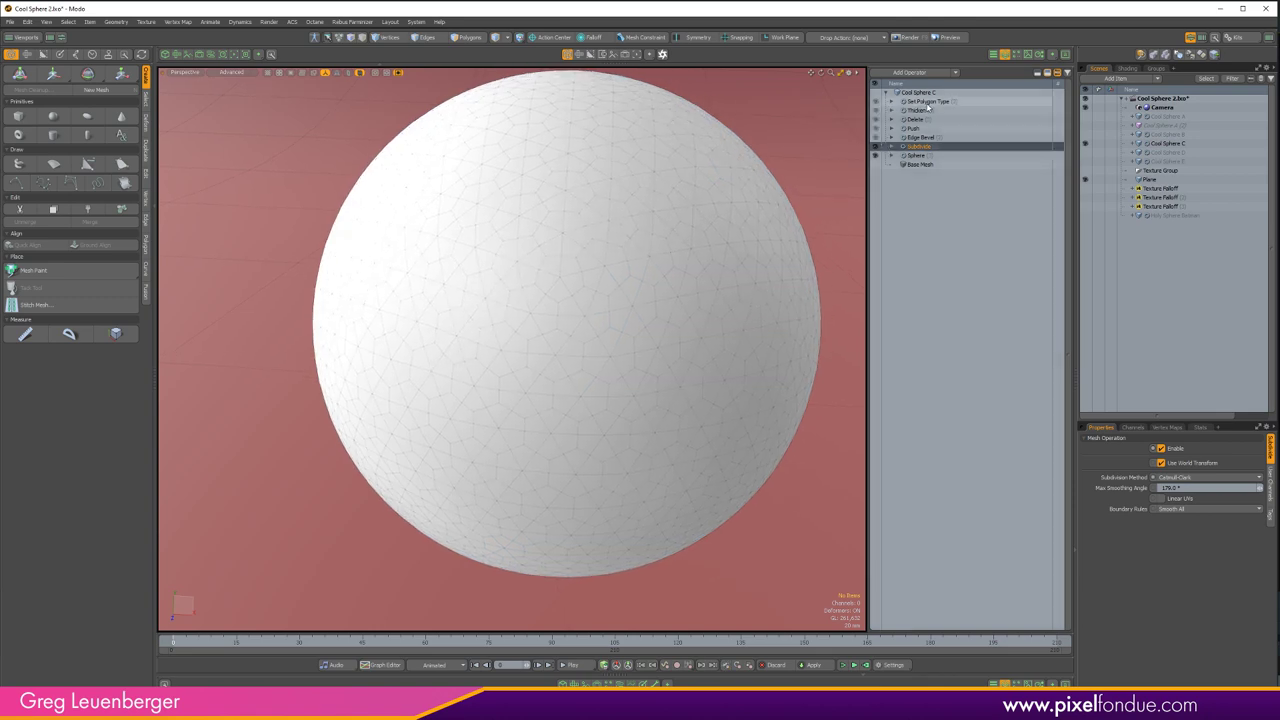
pyautogui.click(927, 104)
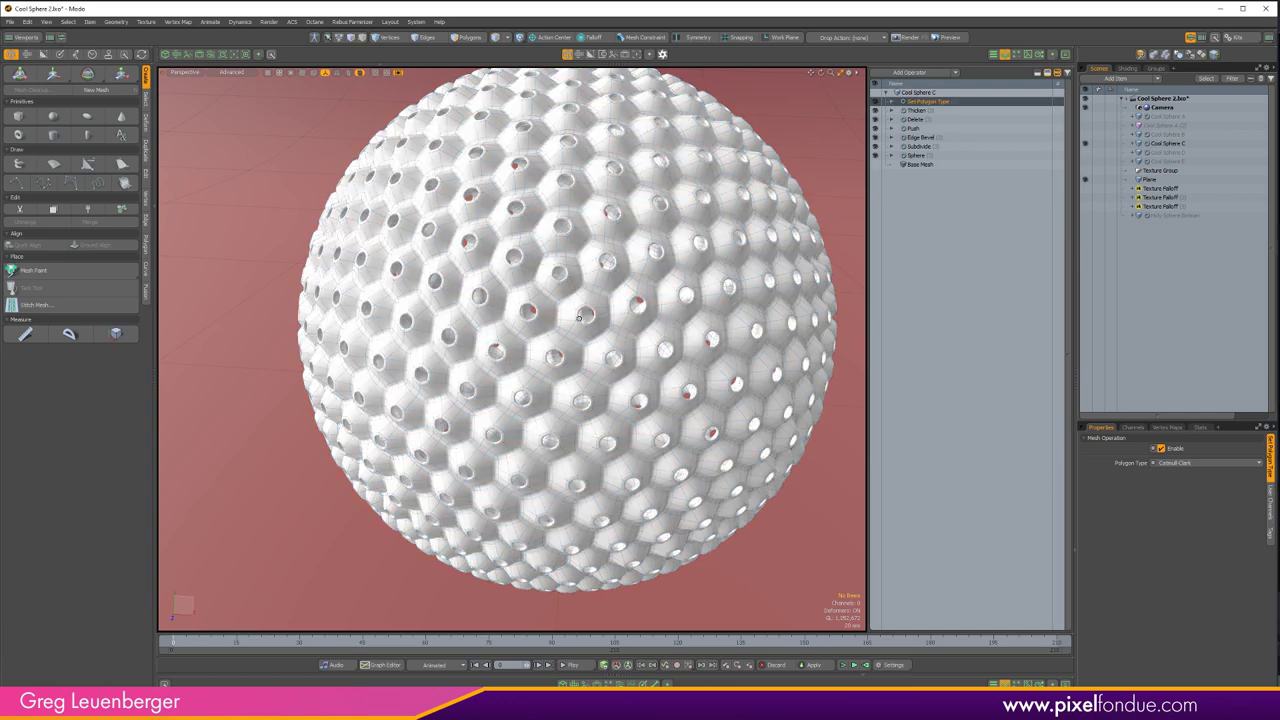
# - Inspect the finished Cool Sphere C up close, hide it, and show, select and frame Cool Sphere D instead
pyautogui.scroll(4, 612, 268)
pyautogui.keyDown('alt'); pyautogui.moveTo(612, 268); pyautogui.dragTo(617, 300); pyautogui.keyUp('alt')
pyautogui.scroll(-2, 551, 336)
pyautogui.scroll(-3, 617, 300)
pyautogui.click(1165, 152)
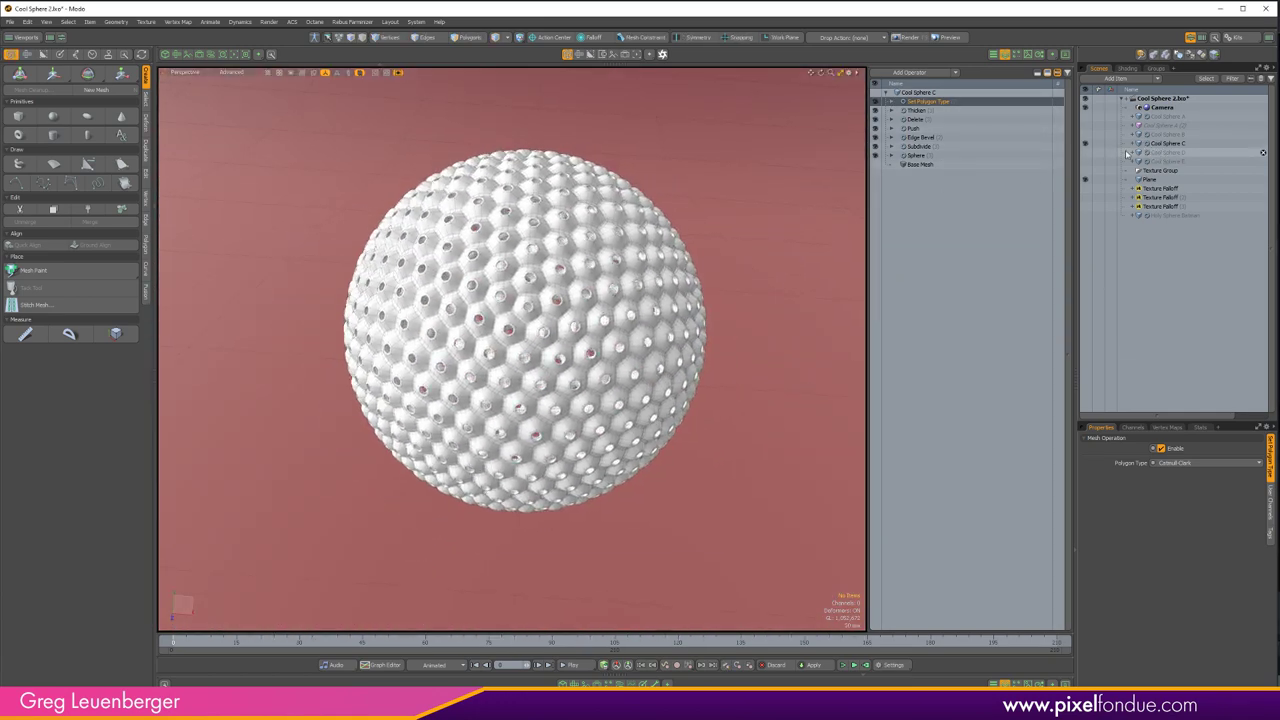
pyautogui.press('f')
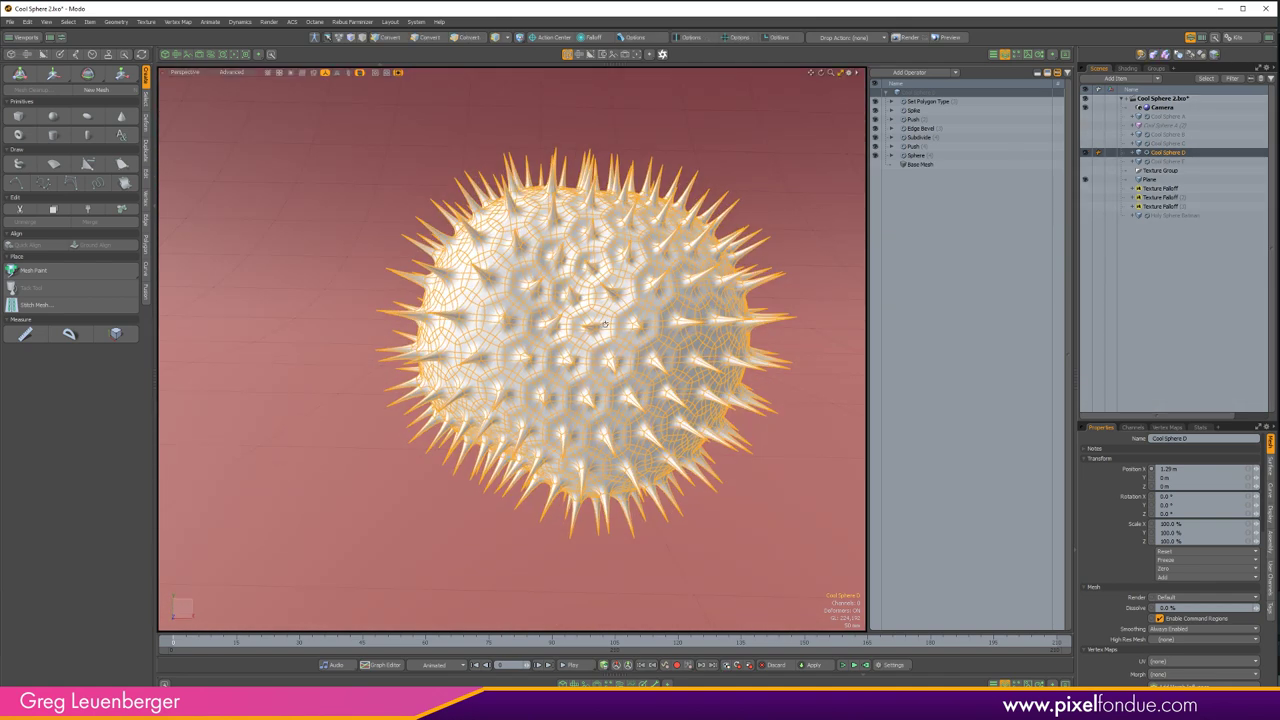
# - Disable every operation above Sphere in the Cool Sphere D stack and select the base Sphere operation
pyautogui.click(876, 110)
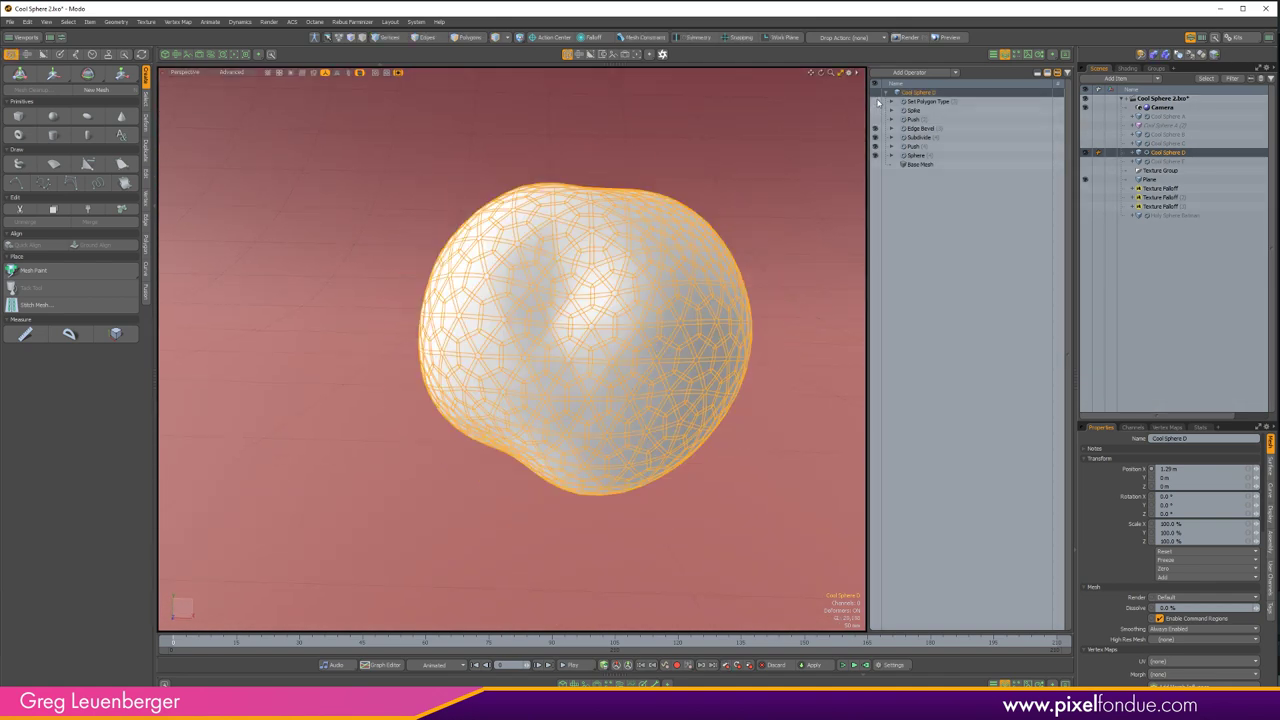
pyautogui.moveTo(874, 133); pyautogui.dragTo(877, 150)
pyautogui.click(916, 157)
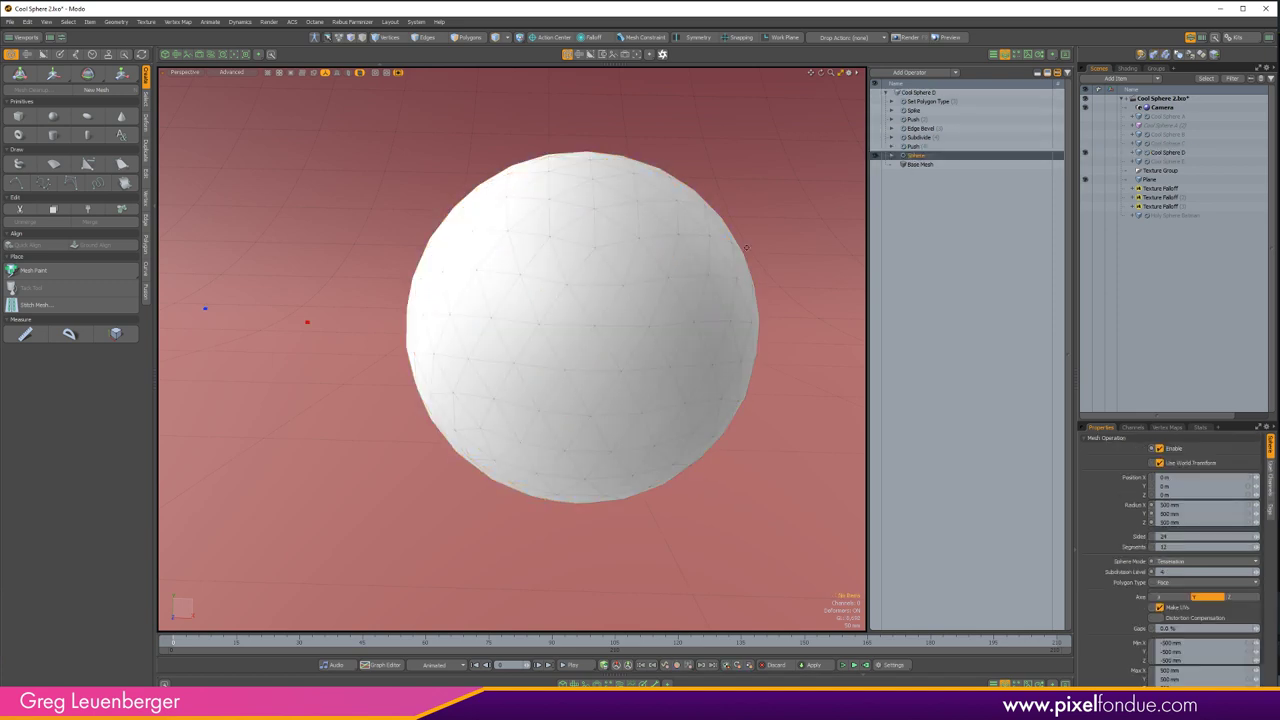
# - Re-enable the lower Push operation of Cool Sphere D and expand its Tool Pipe down to the falloff's Noise texture
pyautogui.click(928, 146)
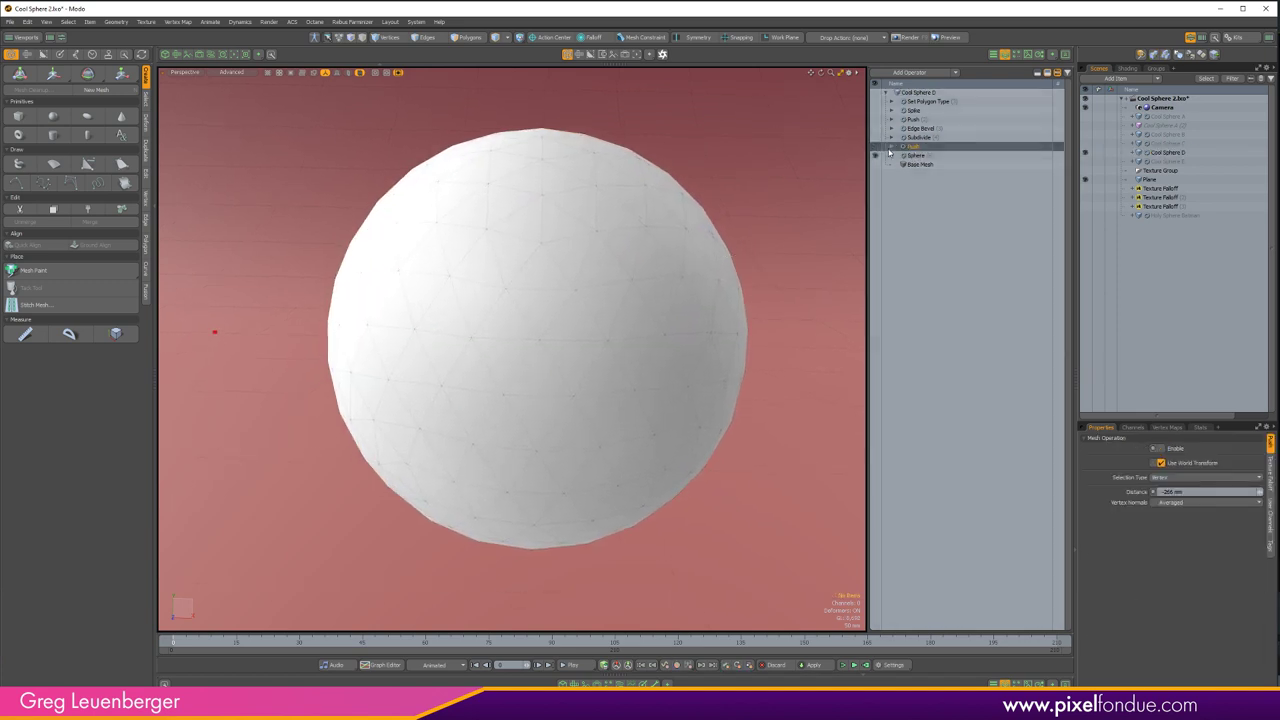
pyautogui.click(876, 147)
pyautogui.click(891, 147)
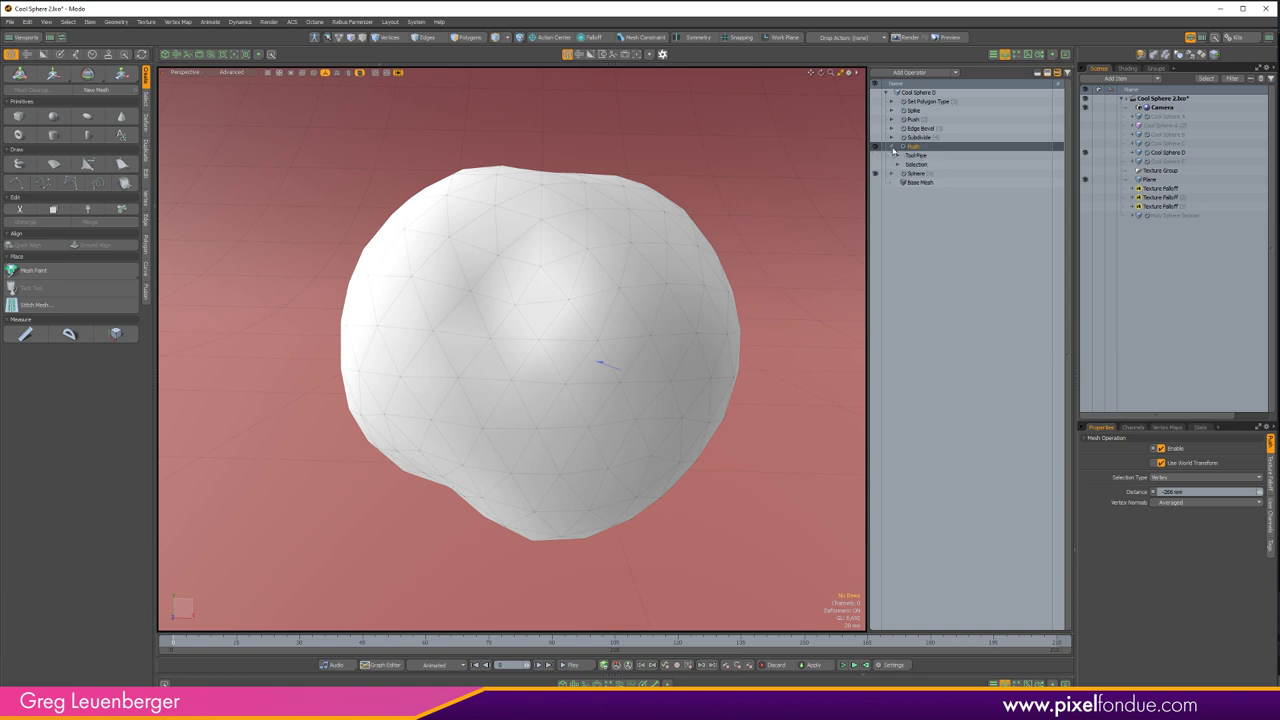
pyautogui.click(898, 164)
pyautogui.click(897, 156)
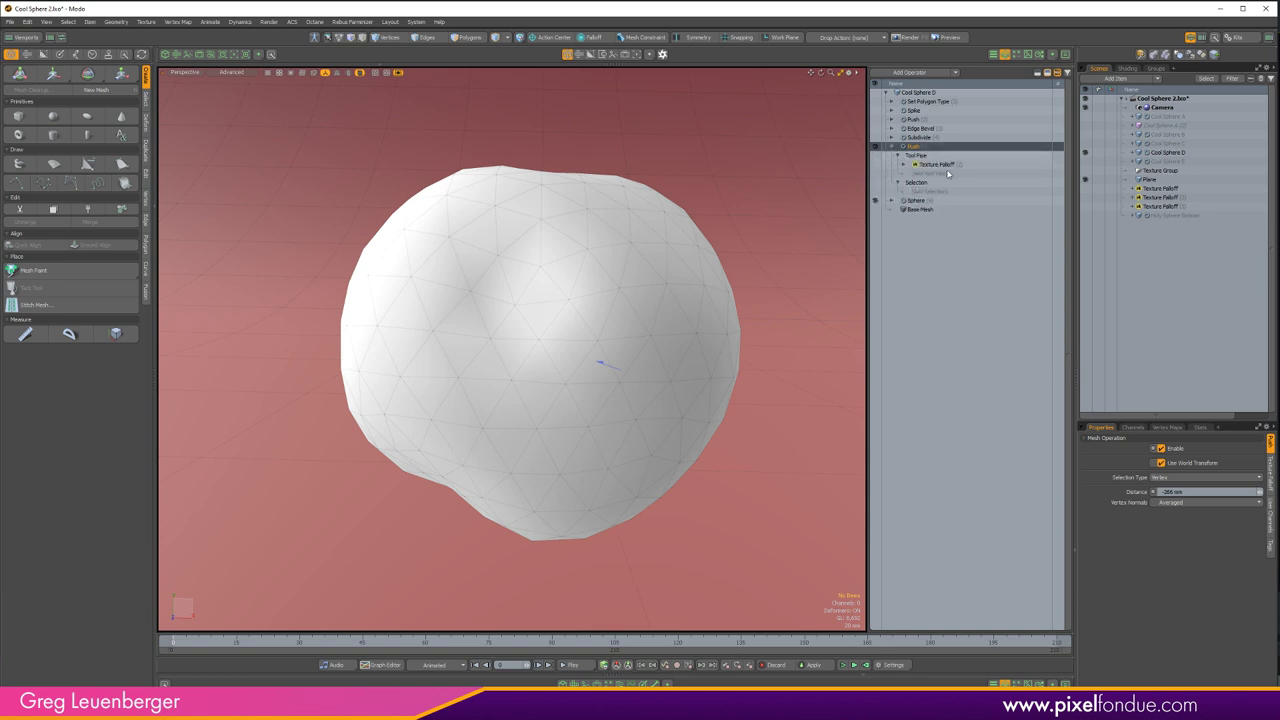
pyautogui.click(904, 165)
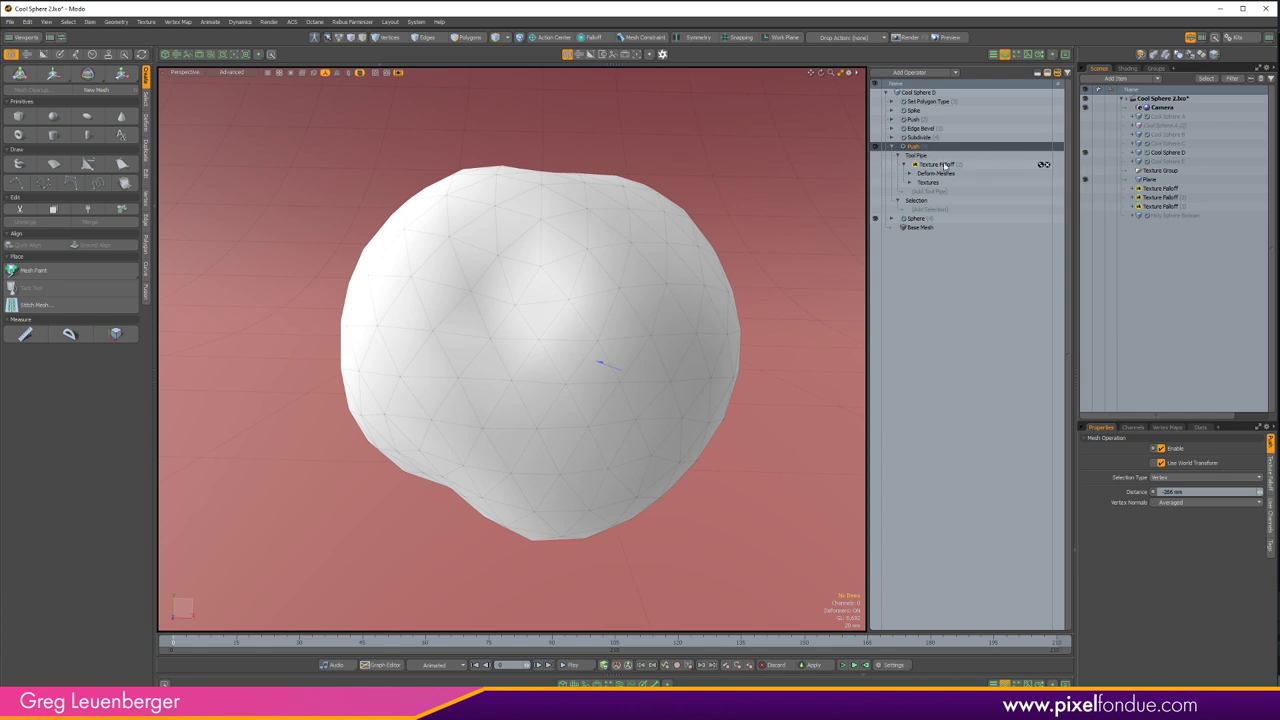
pyautogui.click(910, 174)
pyautogui.click(909, 174)
pyautogui.click(909, 183)
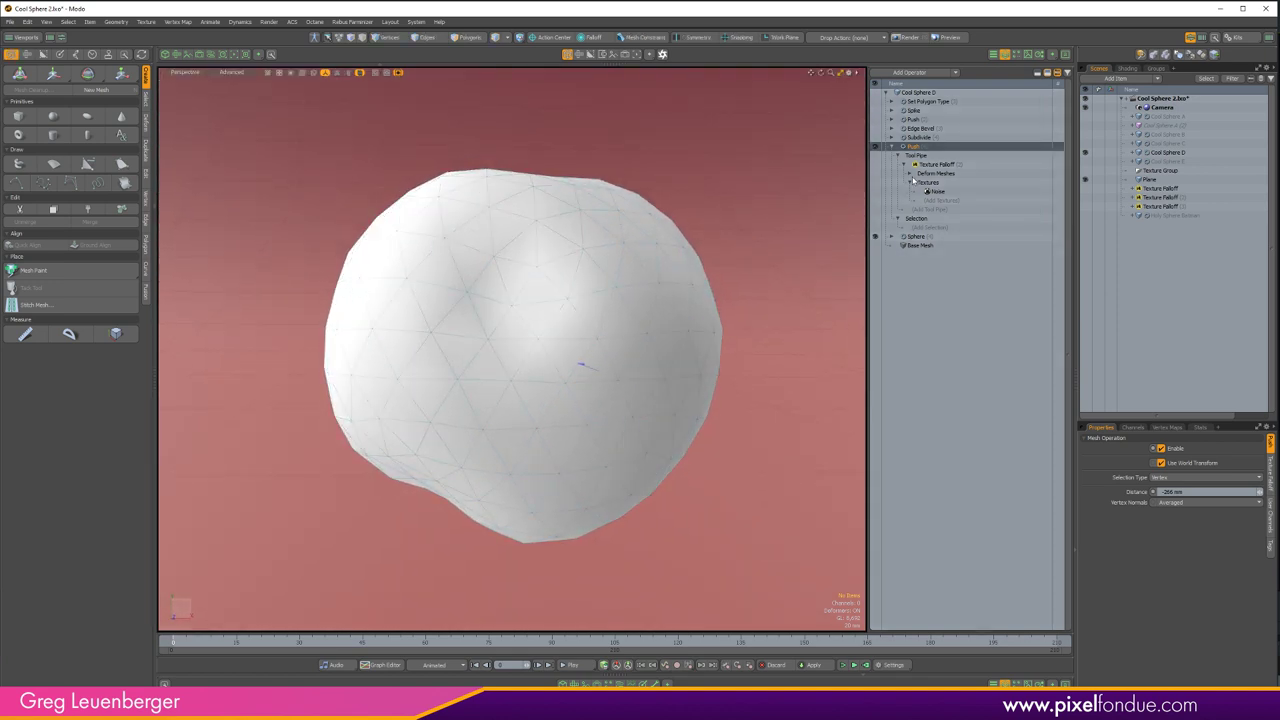
# - Select the Texture Falloff under the lower Push operation and display its falloff properties
pyautogui.click(934, 164)
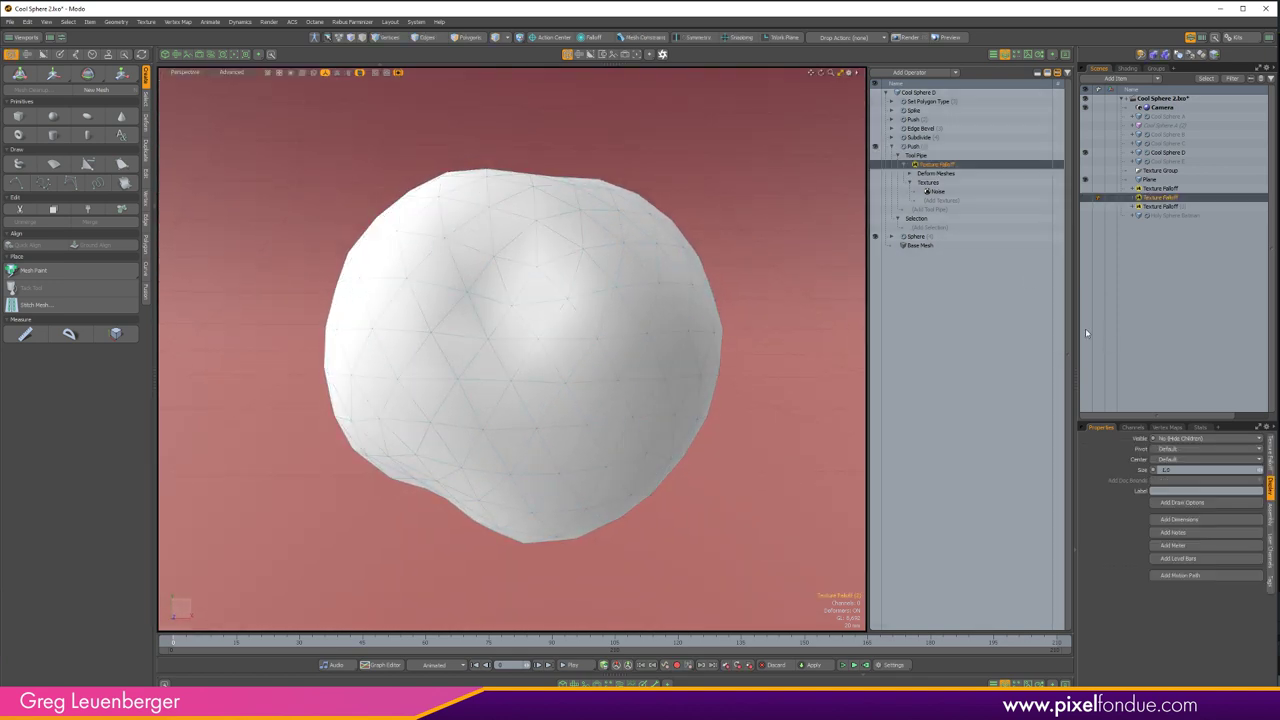
pyautogui.click(926, 147)
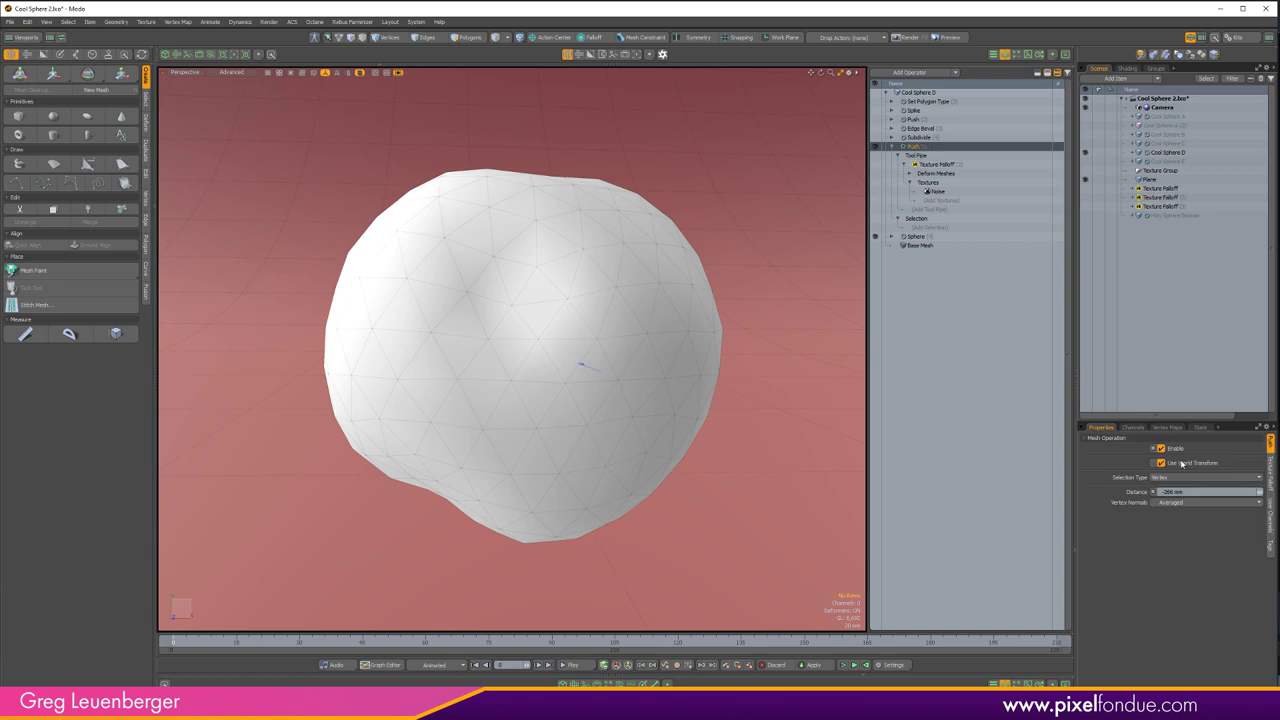
pyautogui.click(1268, 462)
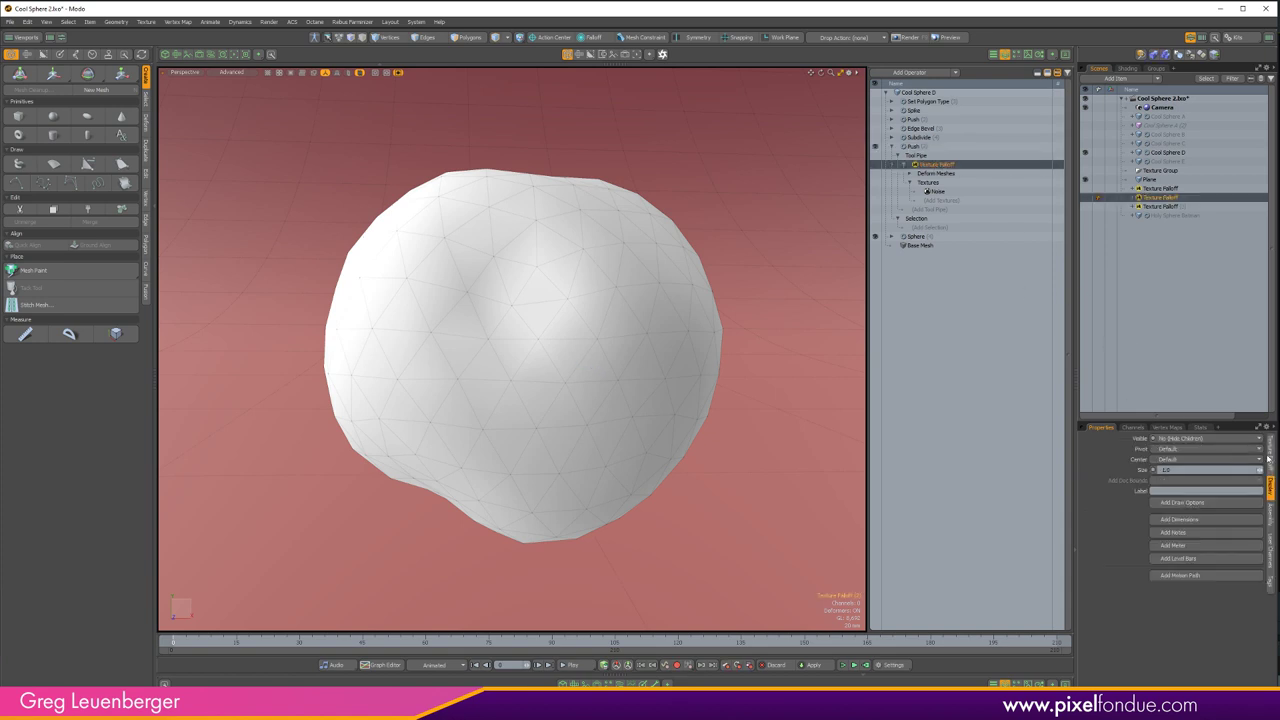
pyautogui.click(1264, 457)
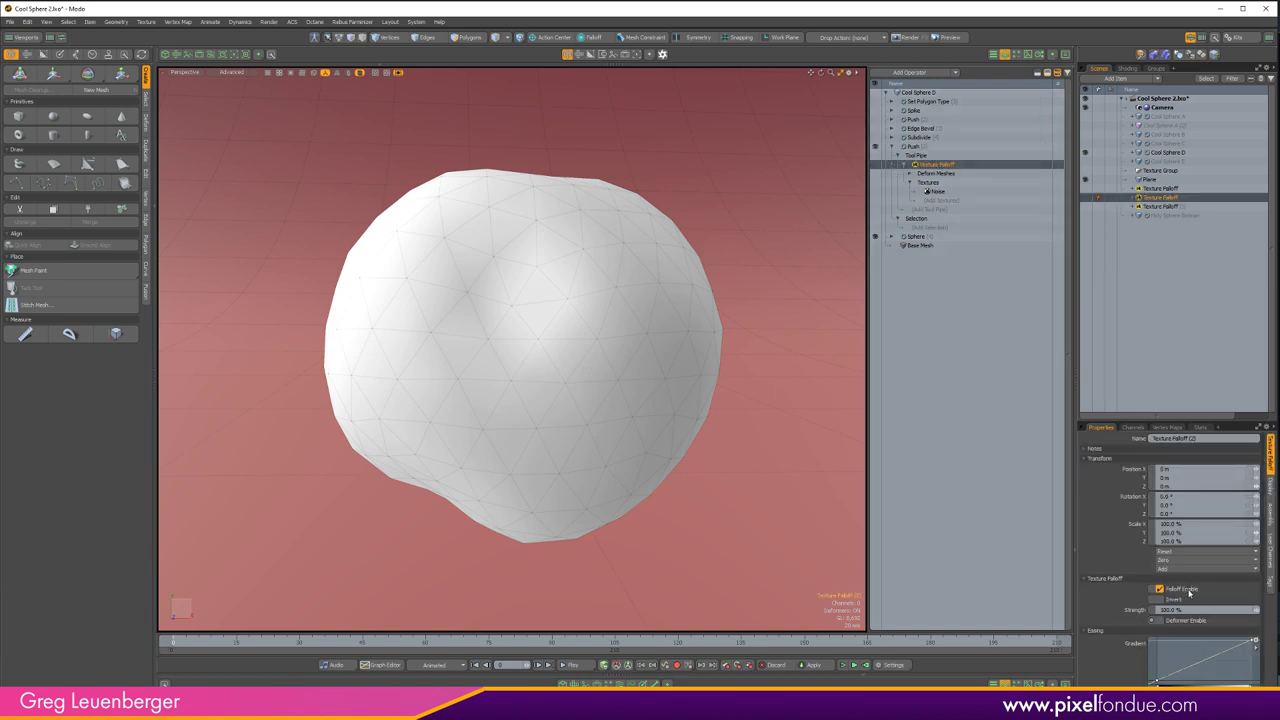
# - Try the lower Push operation with its Texture Falloff disabled and a different push distance, undo the distance change and restore the falloff
pyautogui.click(1187, 591)
pyautogui.click(927, 147)
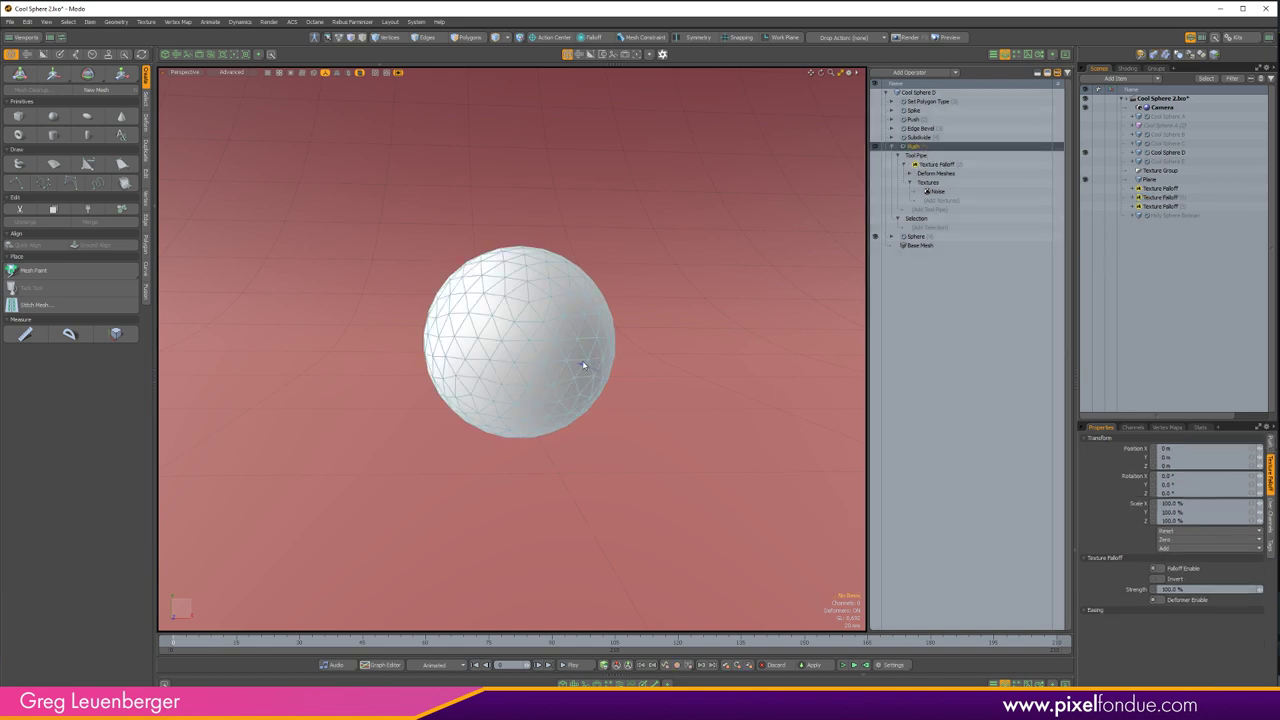
pyautogui.moveTo(583, 364); pyautogui.dragTo(640, 363)
pyautogui.hotkey('ctrl', 'z')
pyautogui.hotkey('ctrl', 'z')
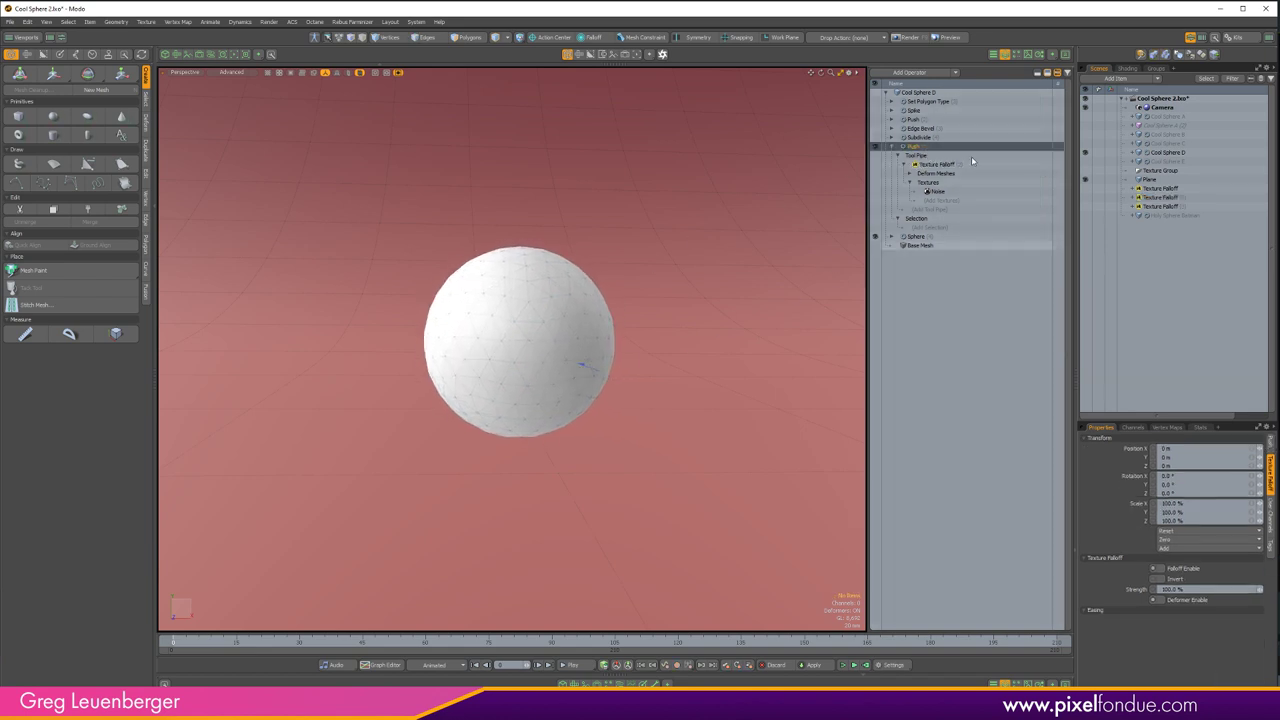
pyautogui.click(1186, 590)
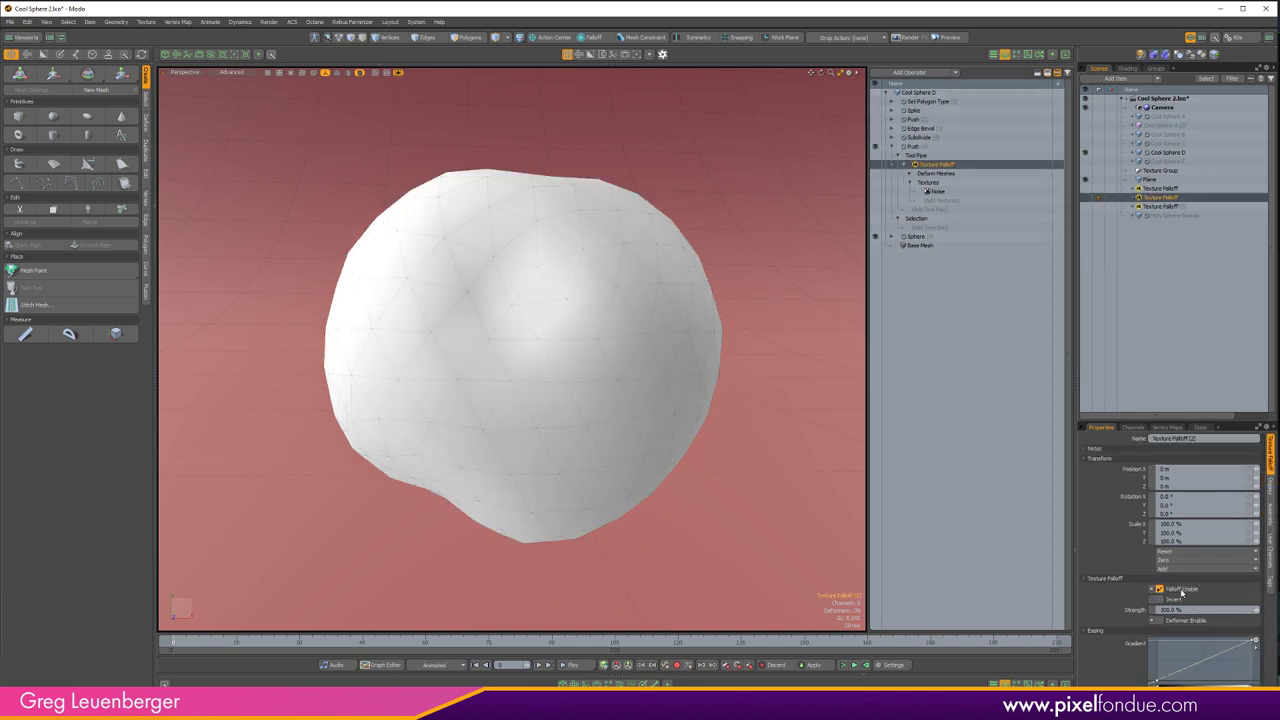
pyautogui.keyDown('alt'); pyautogui.moveTo(651, 389); pyautogui.dragTo(660, 398); pyautogui.keyUp('alt')
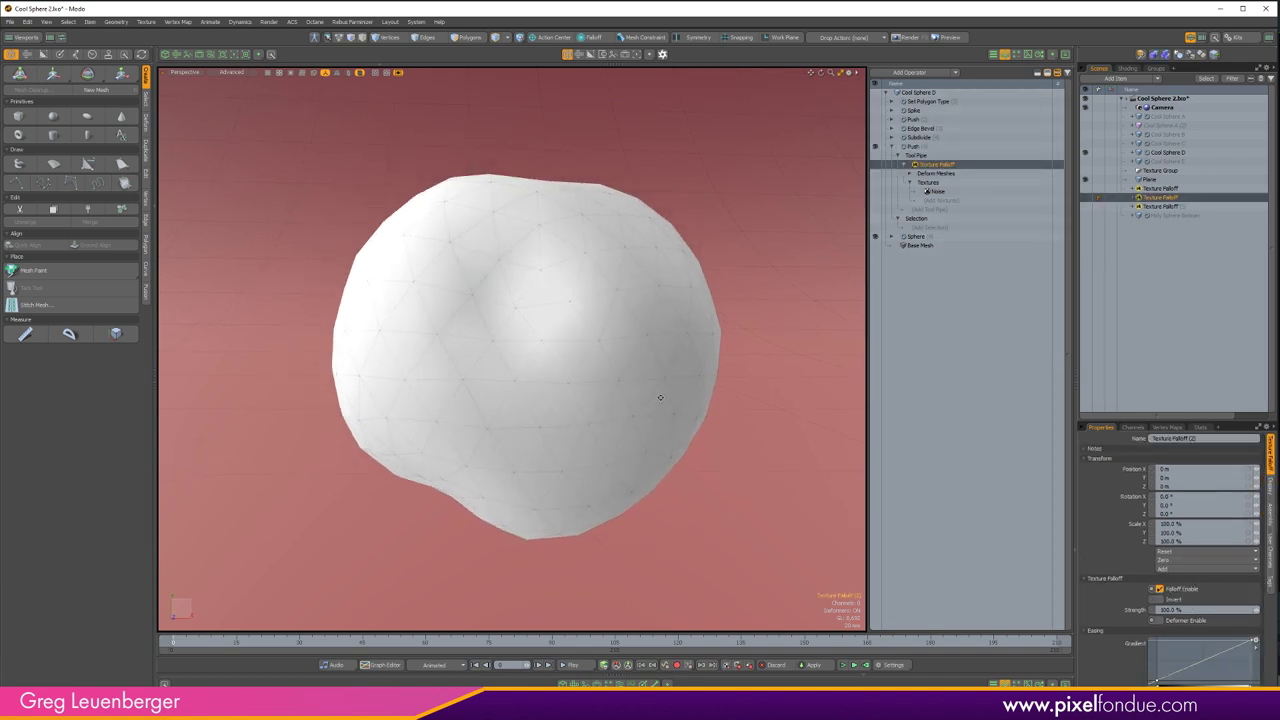
# - Re-enable the Subdivide and Edge Bevel operations of Cool Sphere D
pyautogui.click(925, 138)
pyautogui.click(876, 139)
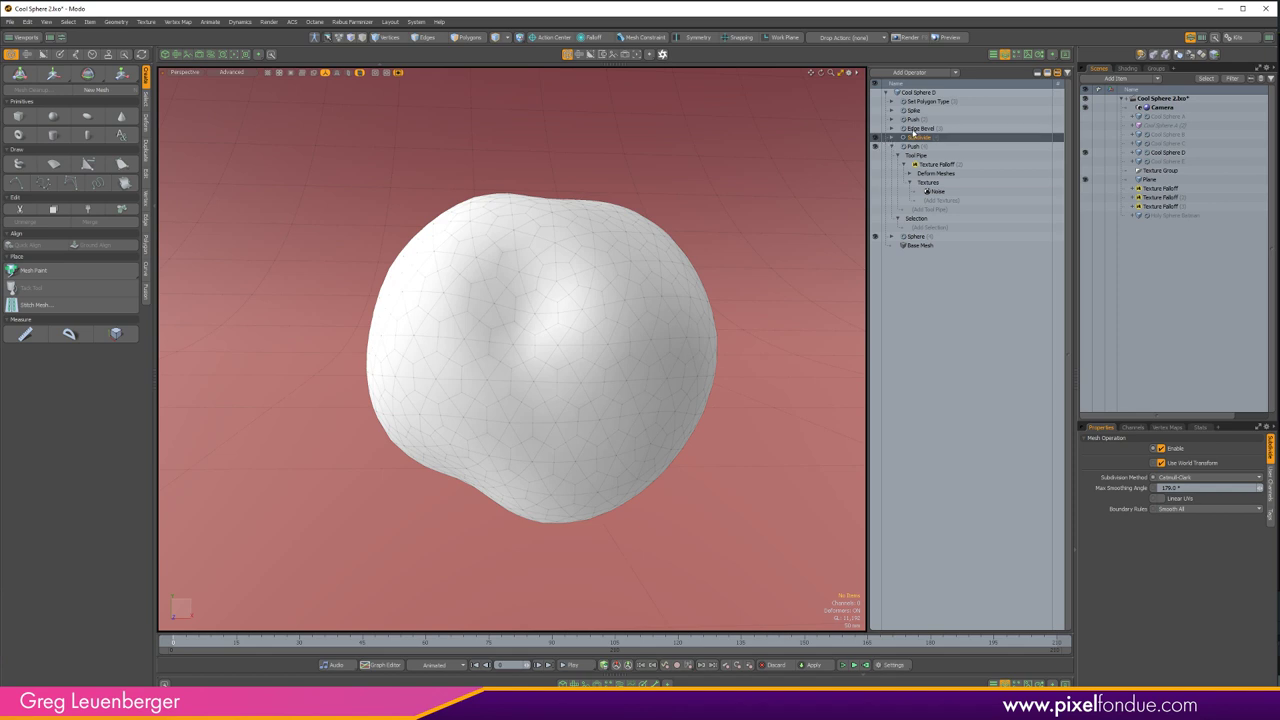
pyautogui.click(896, 129)
pyautogui.click(876, 130)
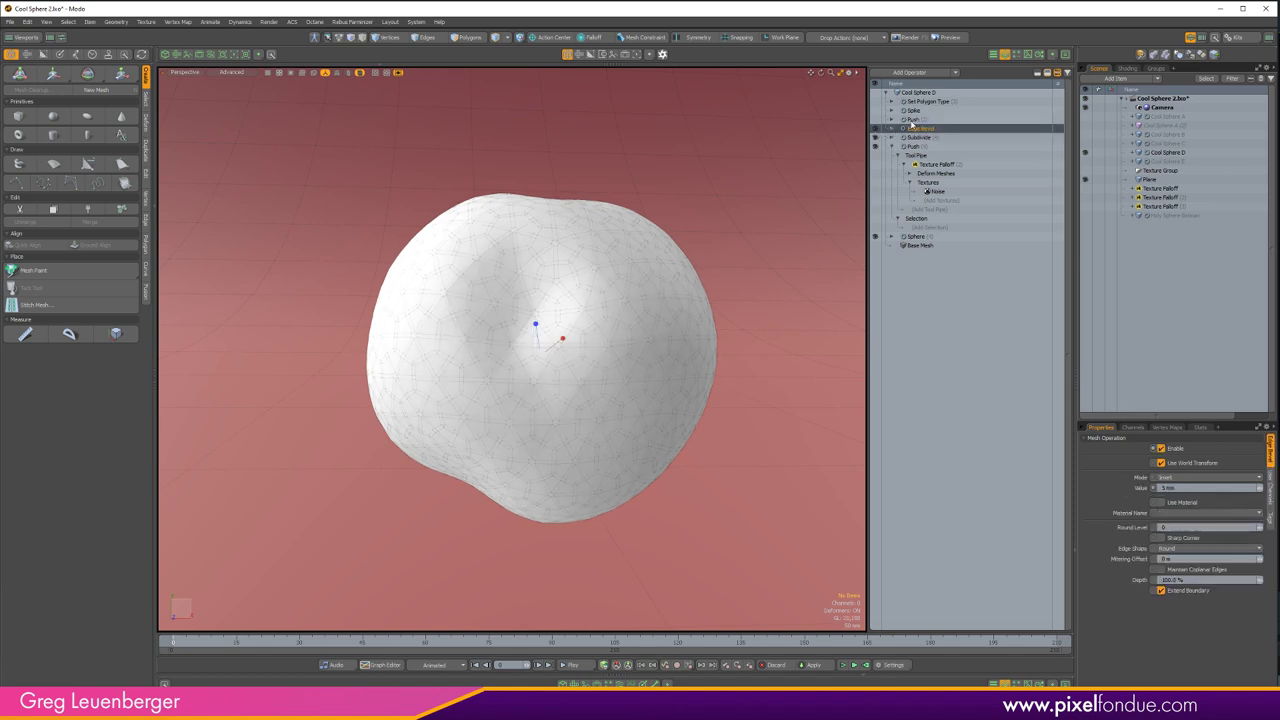
# - Re-enable the upper Push operation of Cool Sphere D, expand its Select N-gon Polygons selection, and switch to polygon selection mode
pyautogui.click(910, 120)
pyautogui.click(876, 120)
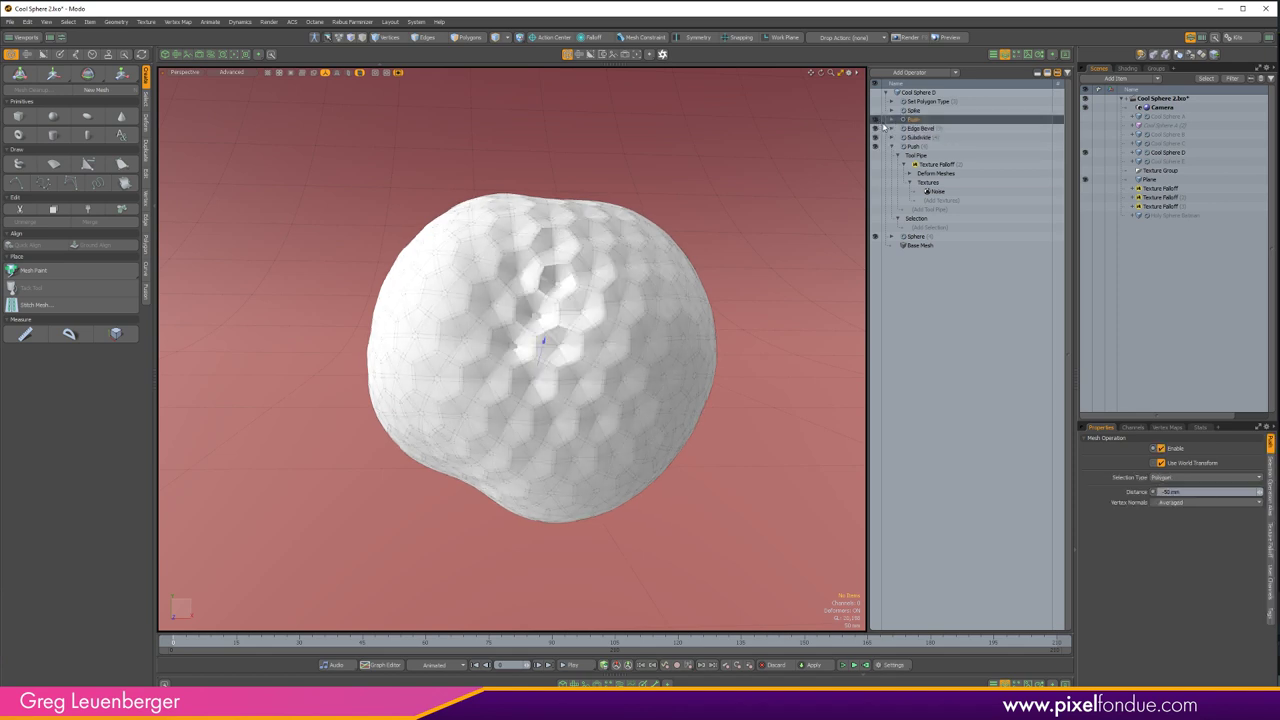
pyautogui.scroll(6, 631, 364)
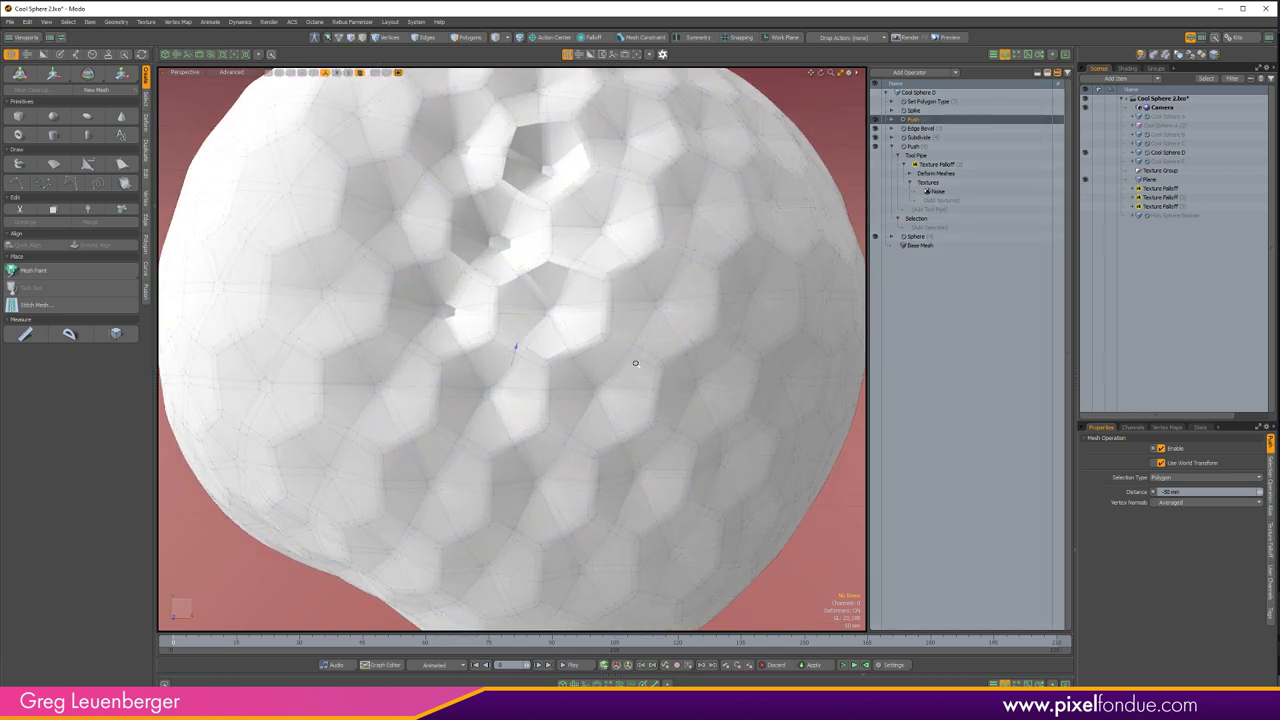
pyautogui.click(891, 120)
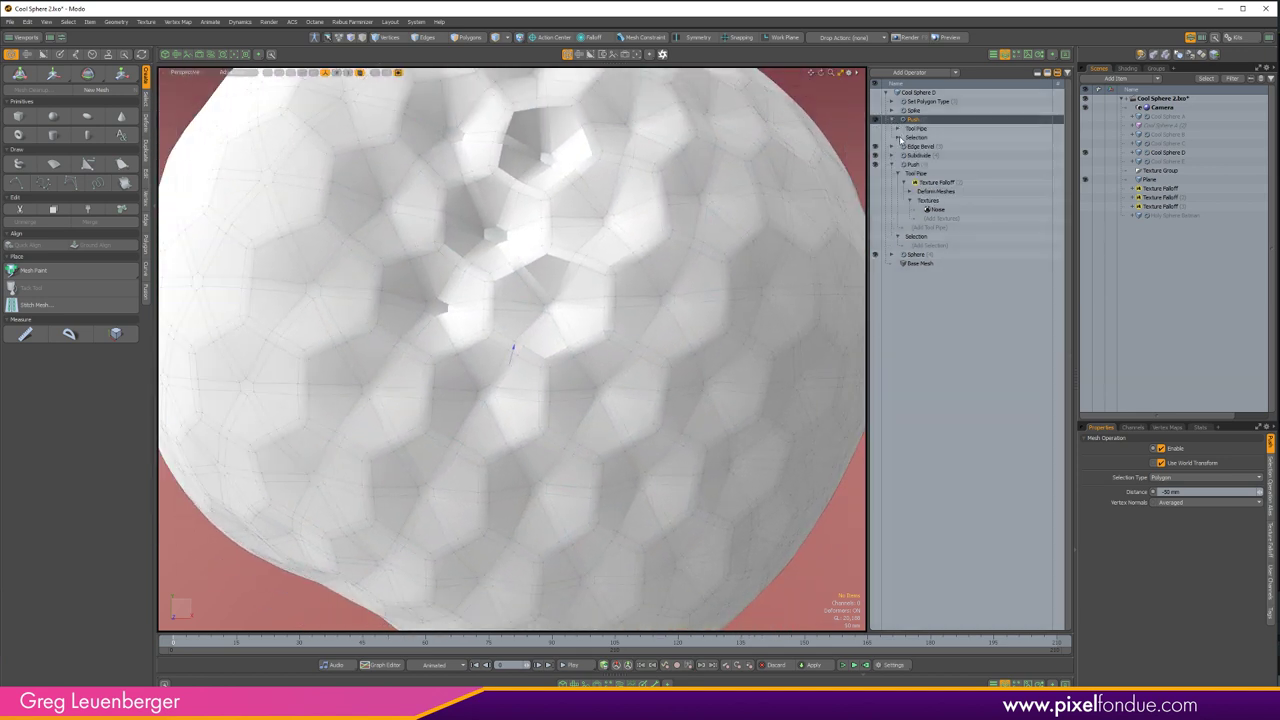
pyautogui.click(934, 148)
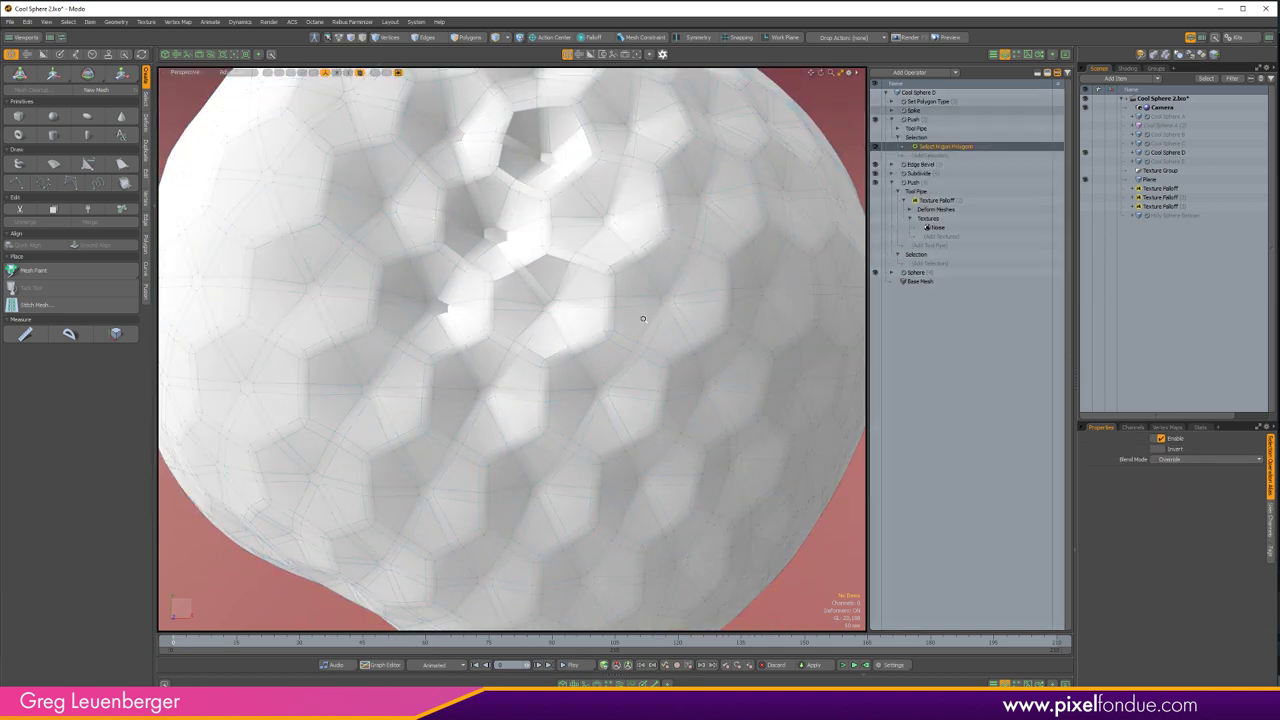
pyautogui.scroll(-2, 645, 315)
pyautogui.click(918, 119)
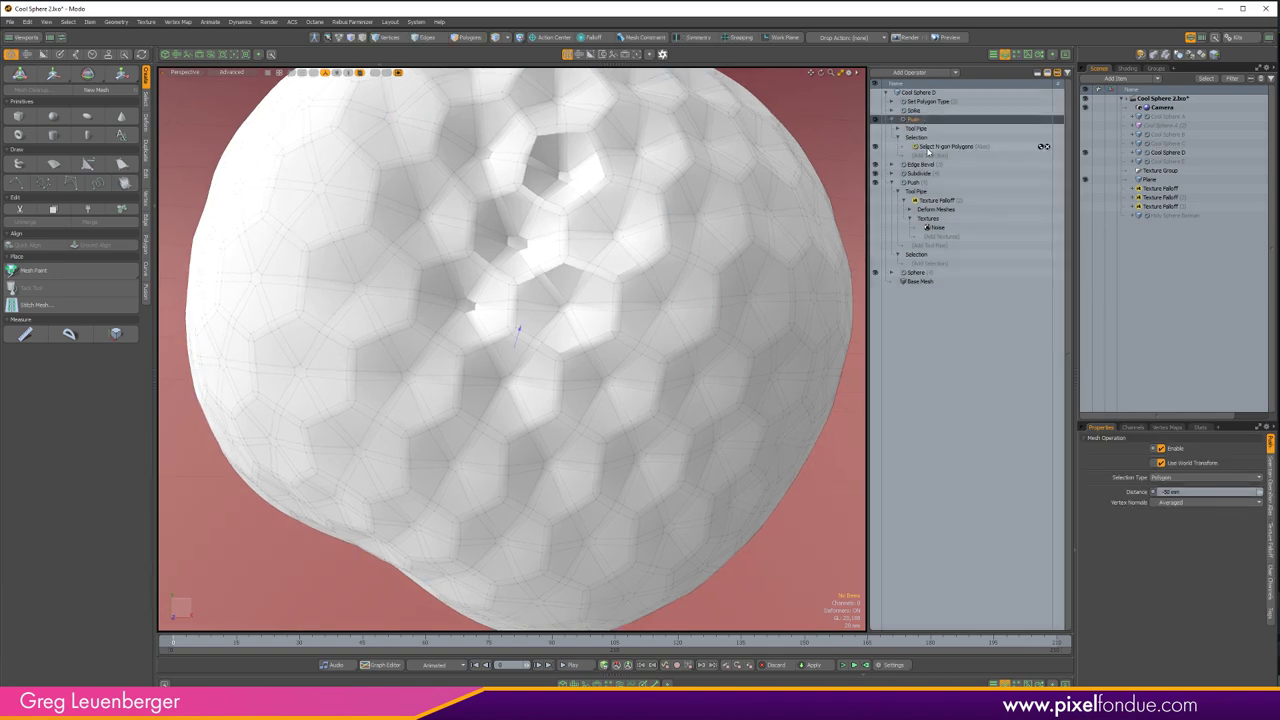
pyautogui.press('3')
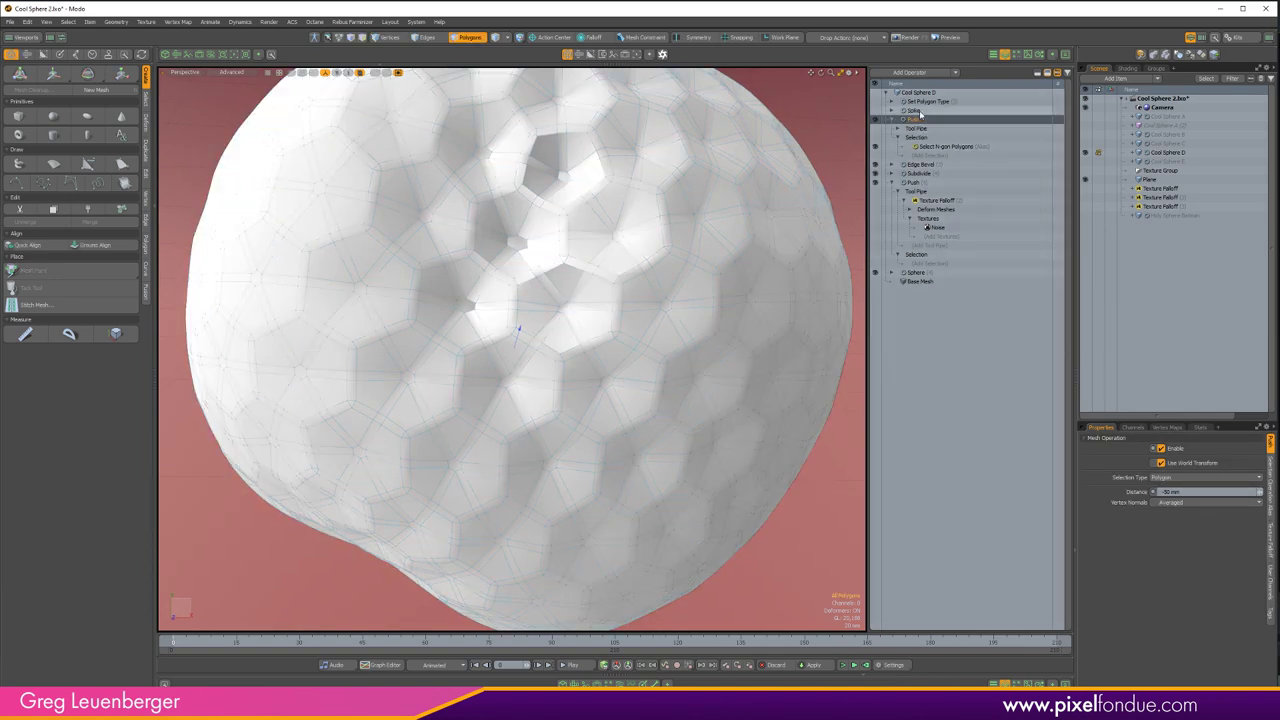
# - Re-enable the Spike operation of Cool Sphere D and bring the full length of the spikes into view
pyautogui.click(884, 111)
pyautogui.click(876, 111)
pyautogui.scroll(-3, 712, 248)
pyautogui.keyDown('alt'); pyautogui.keyDown('shift'); pyautogui.moveTo(693, 259); pyautogui.dragTo(638, 312); pyautogui.keyUp('shift'); pyautogui.keyUp('alt')
# - Re-enable the Catmull-Clark Set Polygon Type operation on Cool Sphere D and inspect the smoothed spikes
pyautogui.click(912, 102)
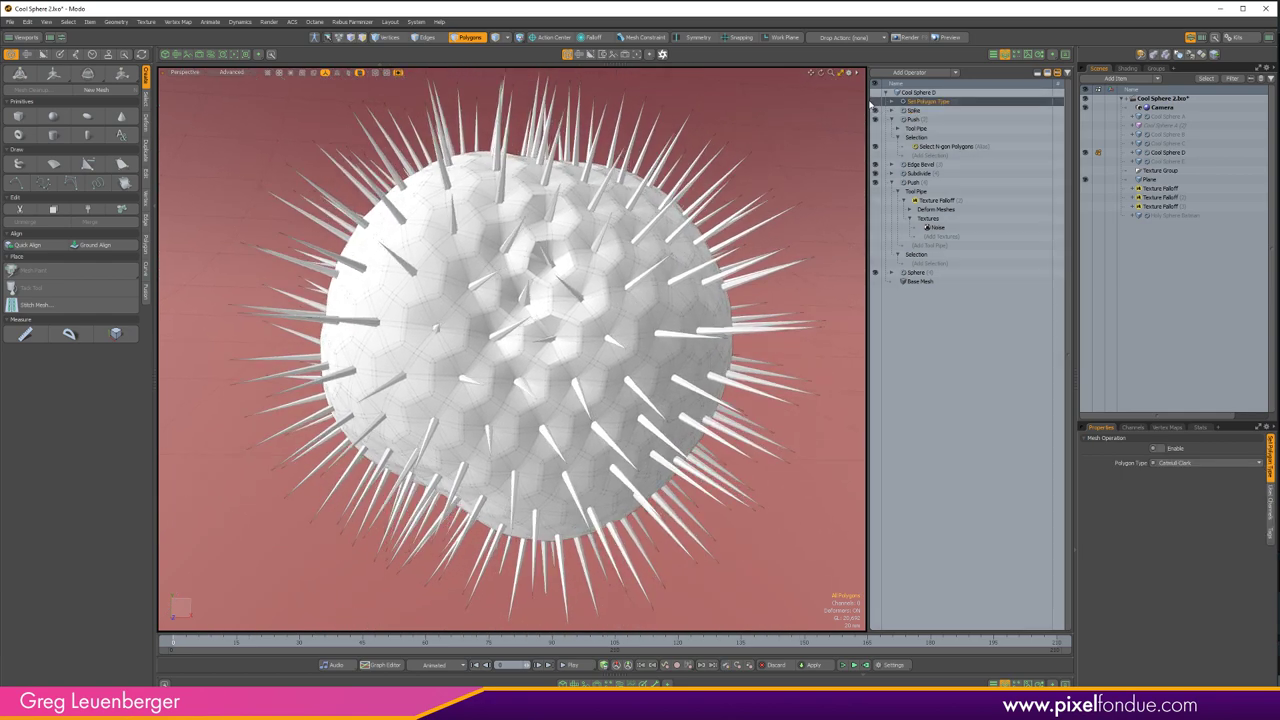
pyautogui.click(876, 102)
pyautogui.scroll(-2, 760, 245)
pyautogui.keyDown('alt'); pyautogui.moveTo(757, 255); pyautogui.dragTo(731, 320); pyautogui.keyUp('alt')
pyautogui.scroll(-2, 765, 298)
pyautogui.scroll(3, 765, 298)
pyautogui.scroll(-1, 768, 300)
pyautogui.scroll(-3, 770, 320)
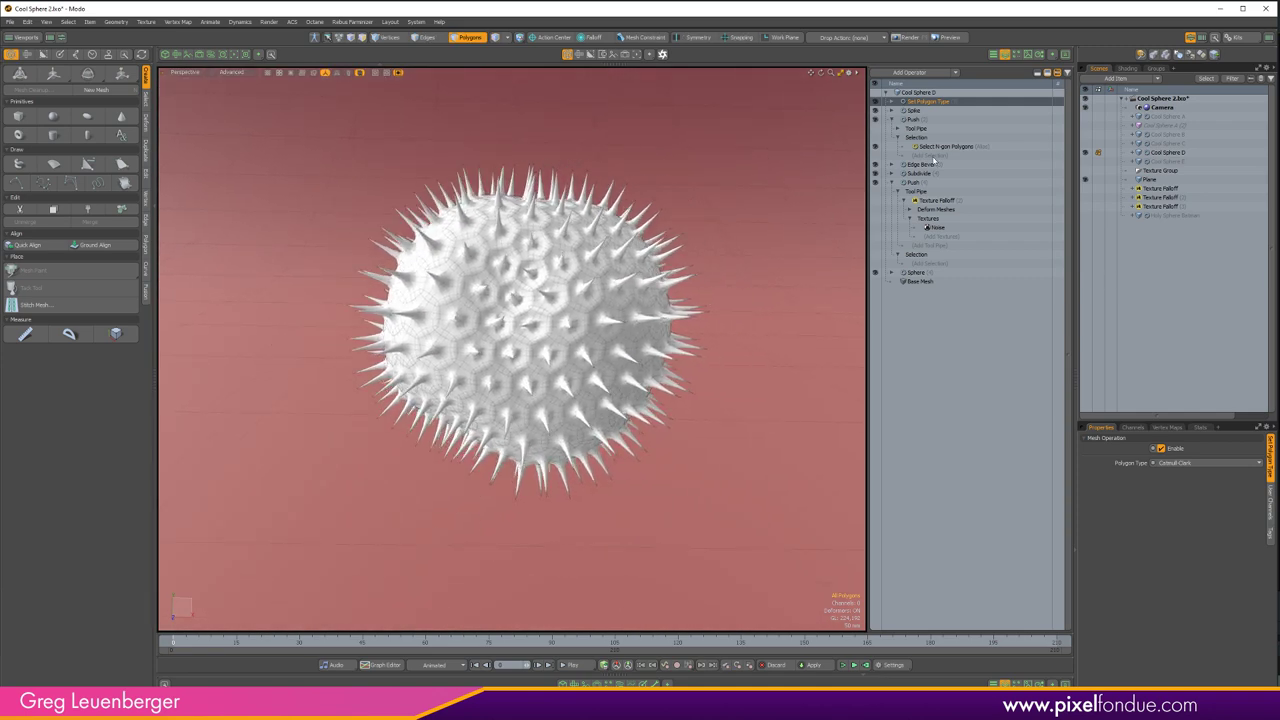
# - Show Cool Sphere E, hide Cool Sphere D and center the view on the newly shown mesh
pyautogui.click(1086, 161)
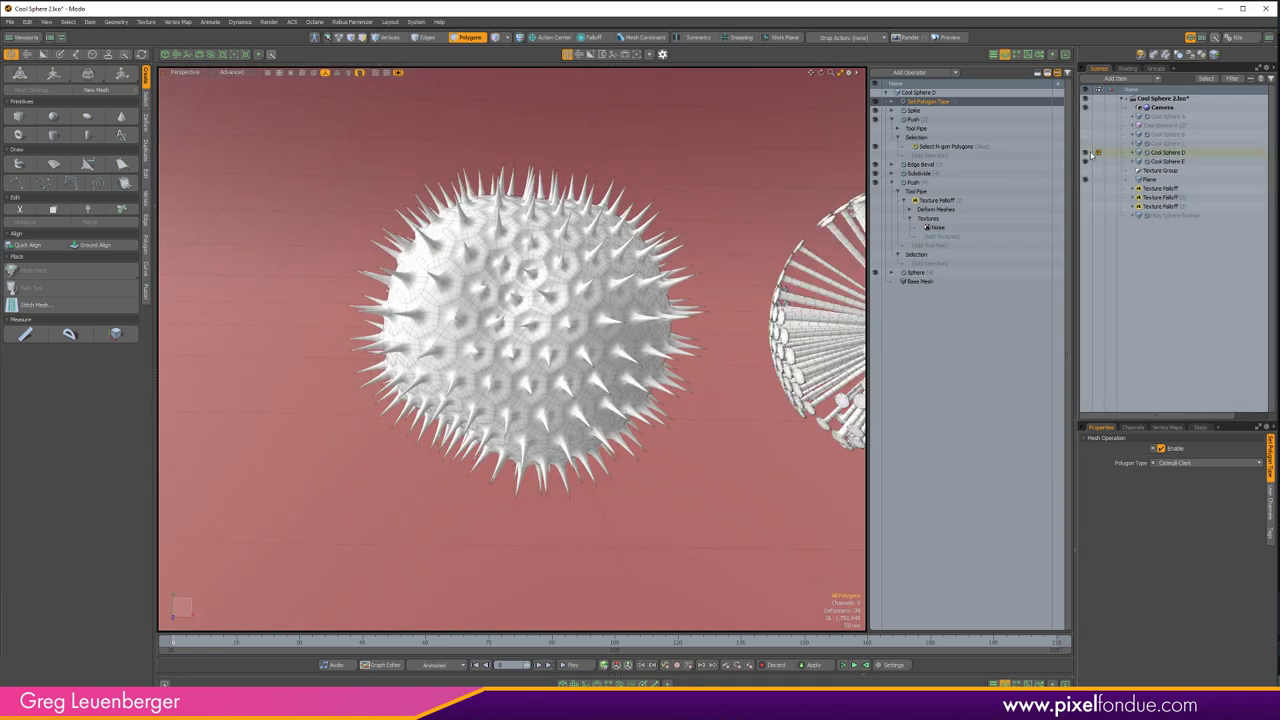
pyautogui.click(1086, 153)
pyautogui.keyDown('alt'); pyautogui.keyDown('shift'); pyautogui.moveTo(797, 312); pyautogui.dragTo(472, 327); pyautogui.keyUp('shift'); pyautogui.keyUp('alt')
pyautogui.scroll(2, 593, 382)
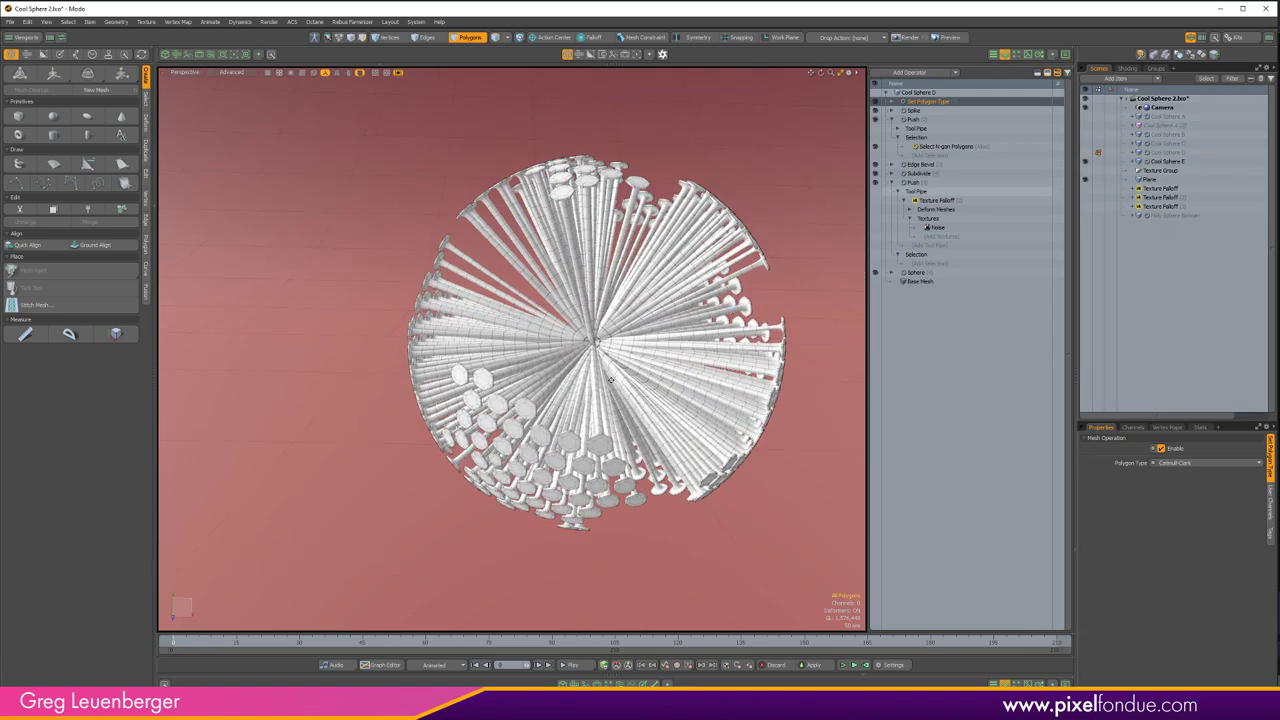
pyautogui.keyDown('alt'); pyautogui.keyDown('shift'); pyautogui.moveTo(593, 382); pyautogui.dragTo(541, 376); pyautogui.keyUp('shift'); pyautogui.keyUp('alt')
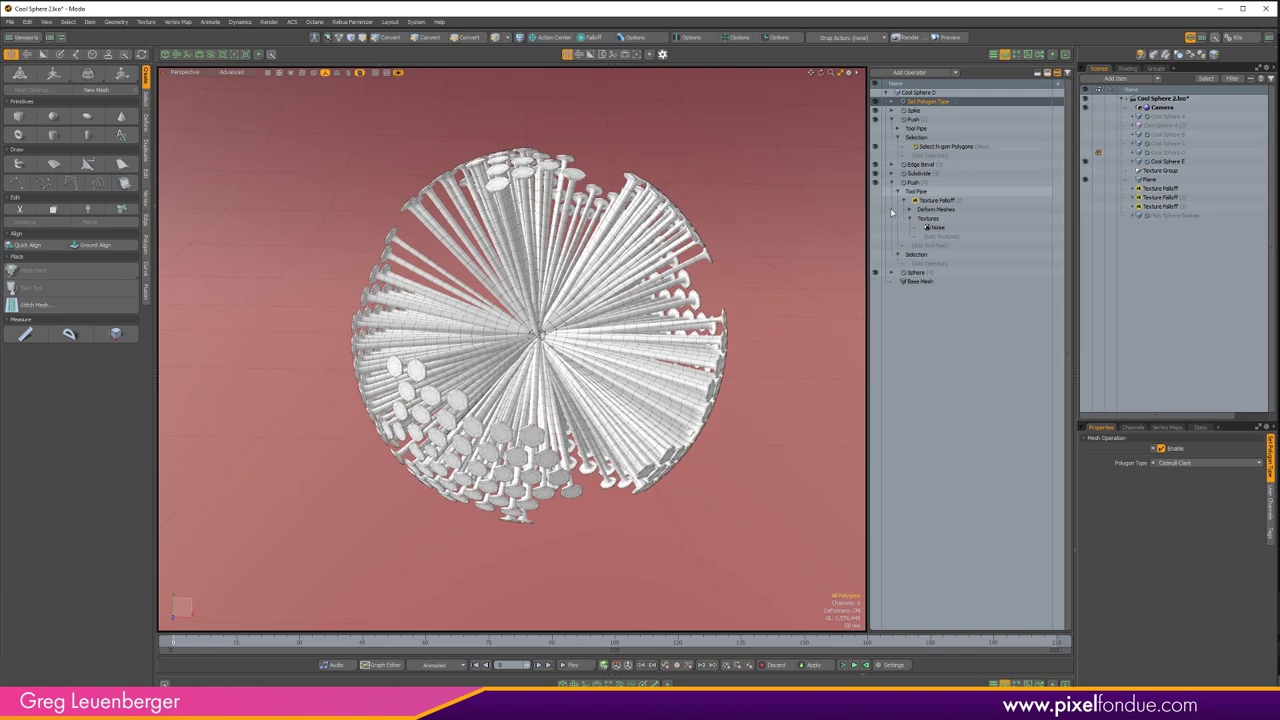
# - Select Cool Sphere E, disable every operation above Sphere, and select the base Sphere operation
pyautogui.click(1165, 162)
pyautogui.moveTo(874, 105); pyautogui.dragTo(877, 183)
pyautogui.click(903, 192)
pyautogui.scroll(4, 684, 305)
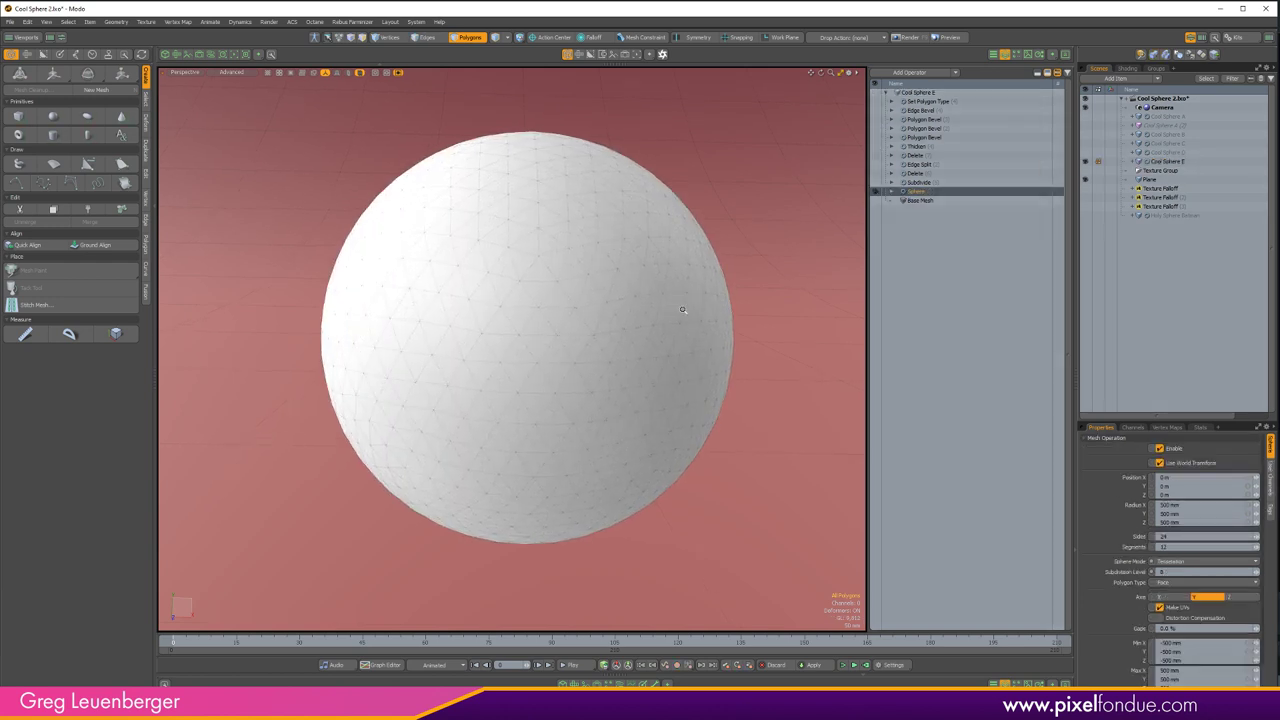
# - Re-enable the Subdivide operation of Cool Sphere E and the edge Delete operation directly above it
pyautogui.click(878, 184)
pyautogui.click(914, 183)
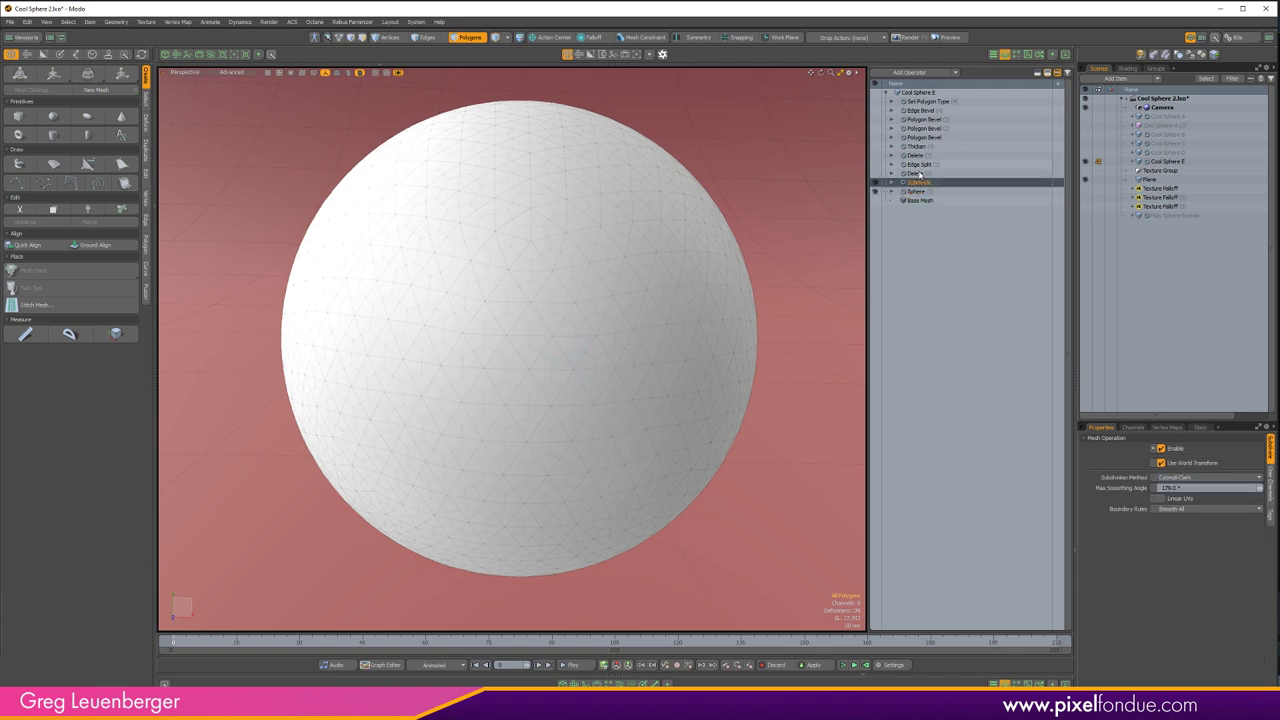
pyautogui.click(918, 173)
pyautogui.click(876, 173)
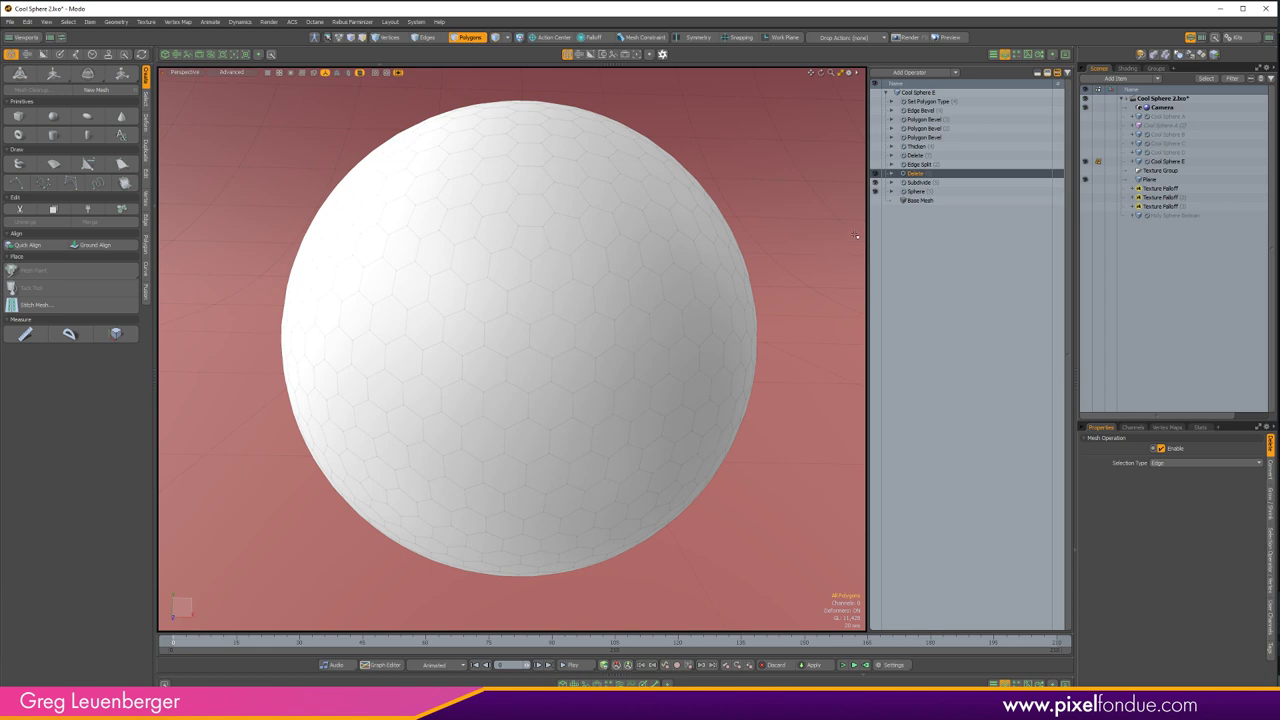
# - Re-enable the Edge Split operation of Cool Sphere E and the polygon Delete operation directly above it
pyautogui.click(918, 164)
pyautogui.click(876, 164)
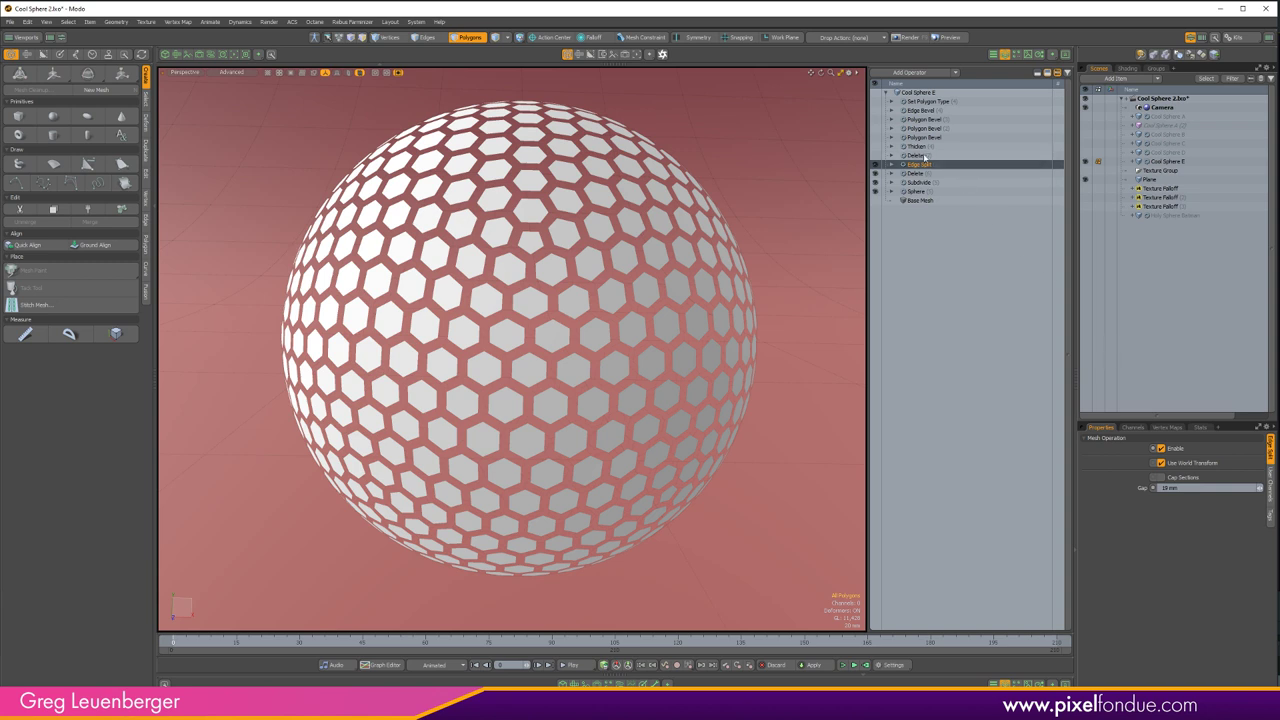
pyautogui.click(918, 155)
pyautogui.click(876, 155)
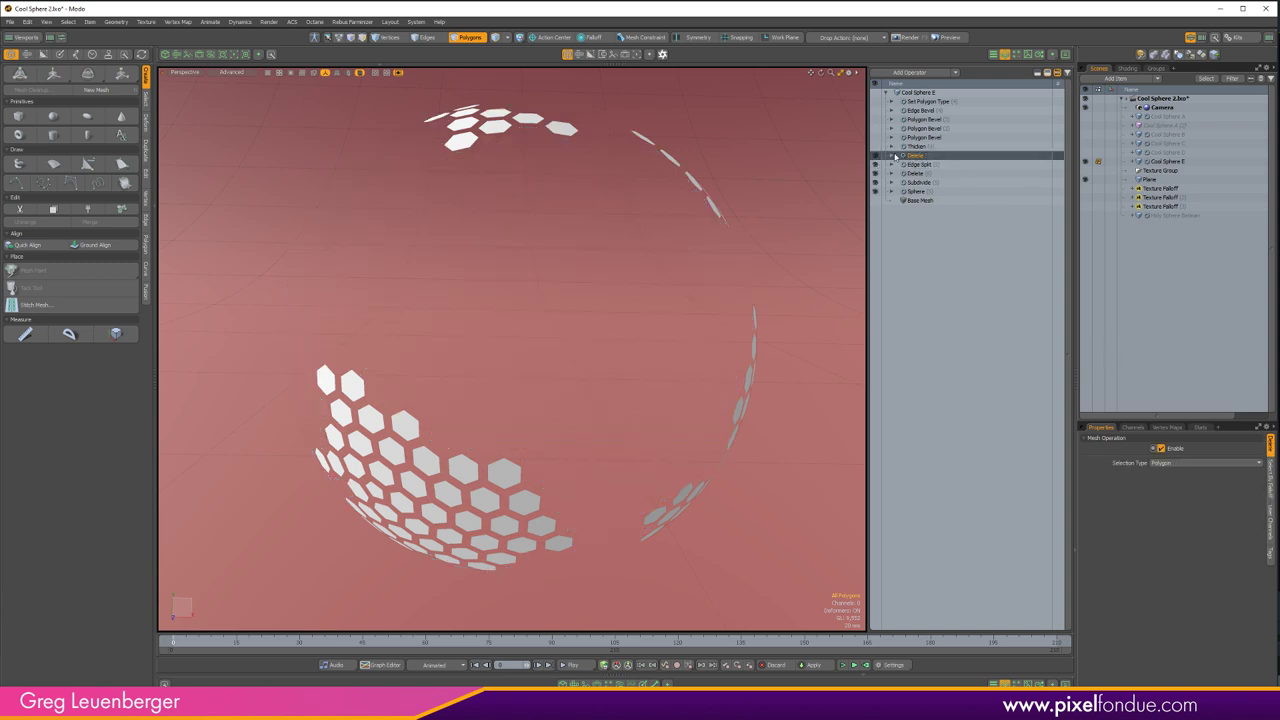
# - Expand the upper Delete operation's selection through Select By Falloff and Texture Falloff, and select the Noise texture that drives it
pyautogui.click(894, 156)
pyautogui.click(898, 164)
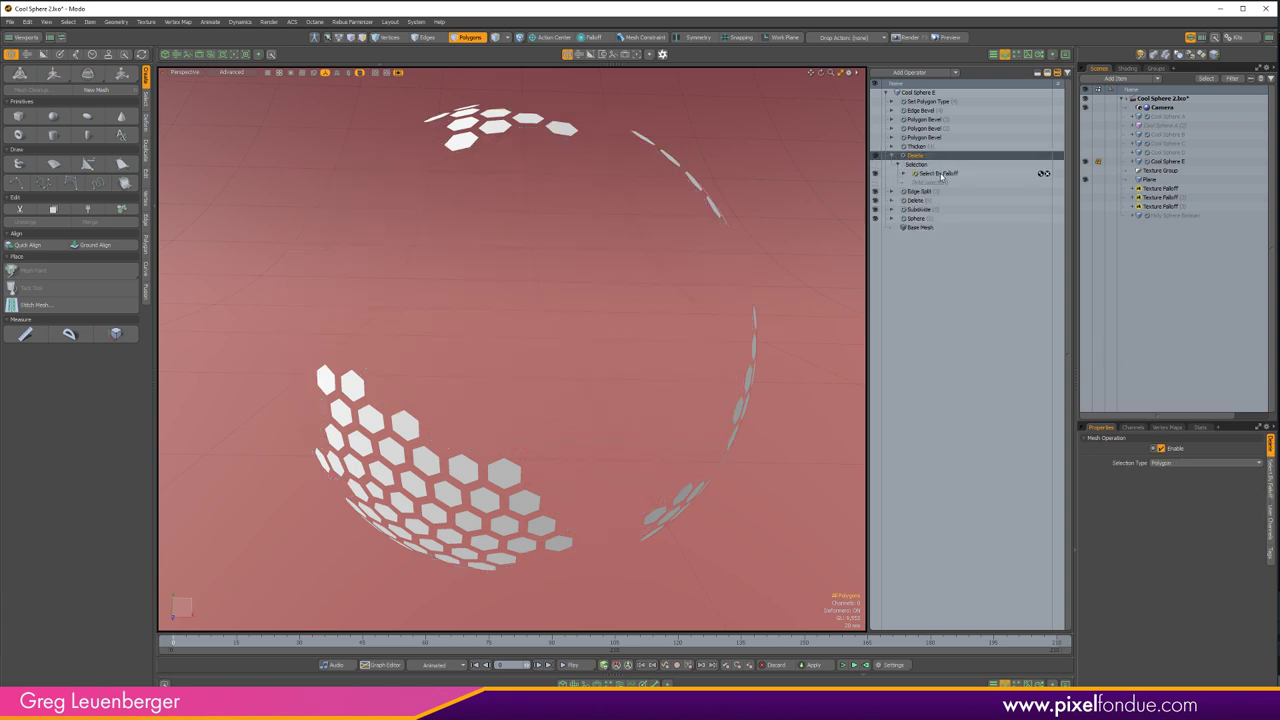
pyautogui.click(950, 175)
pyautogui.click(903, 173)
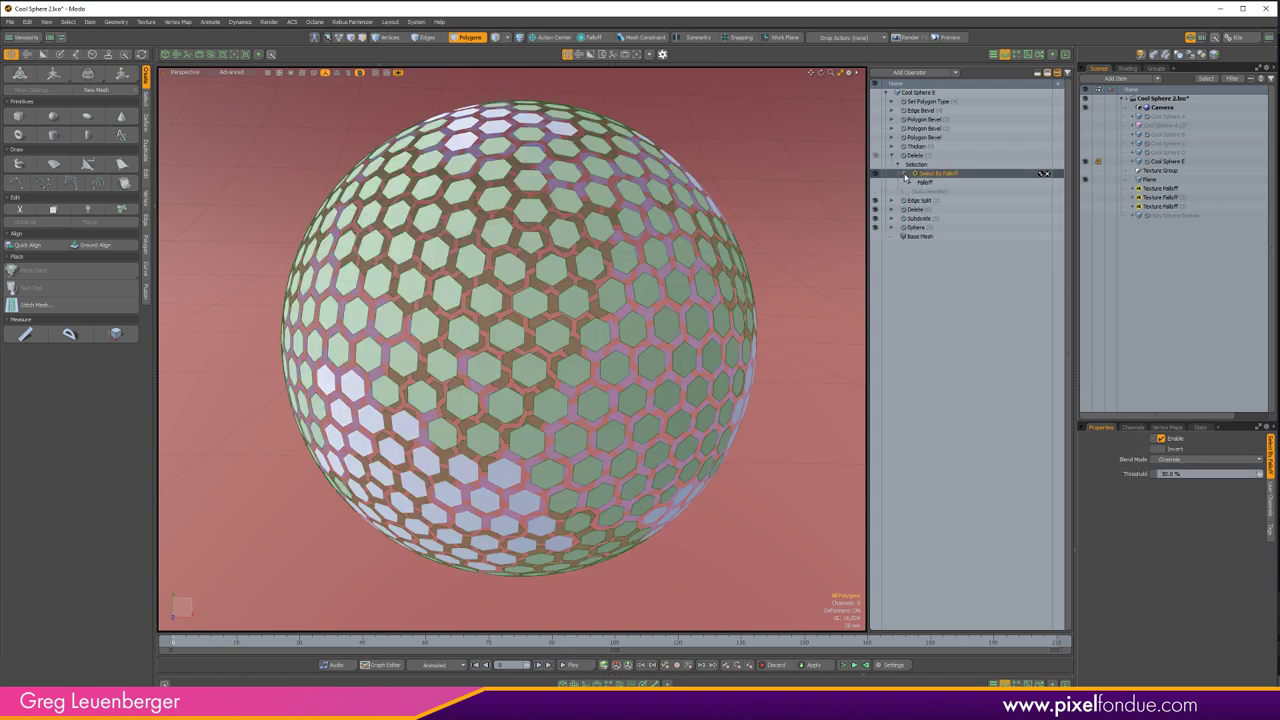
pyautogui.click(910, 182)
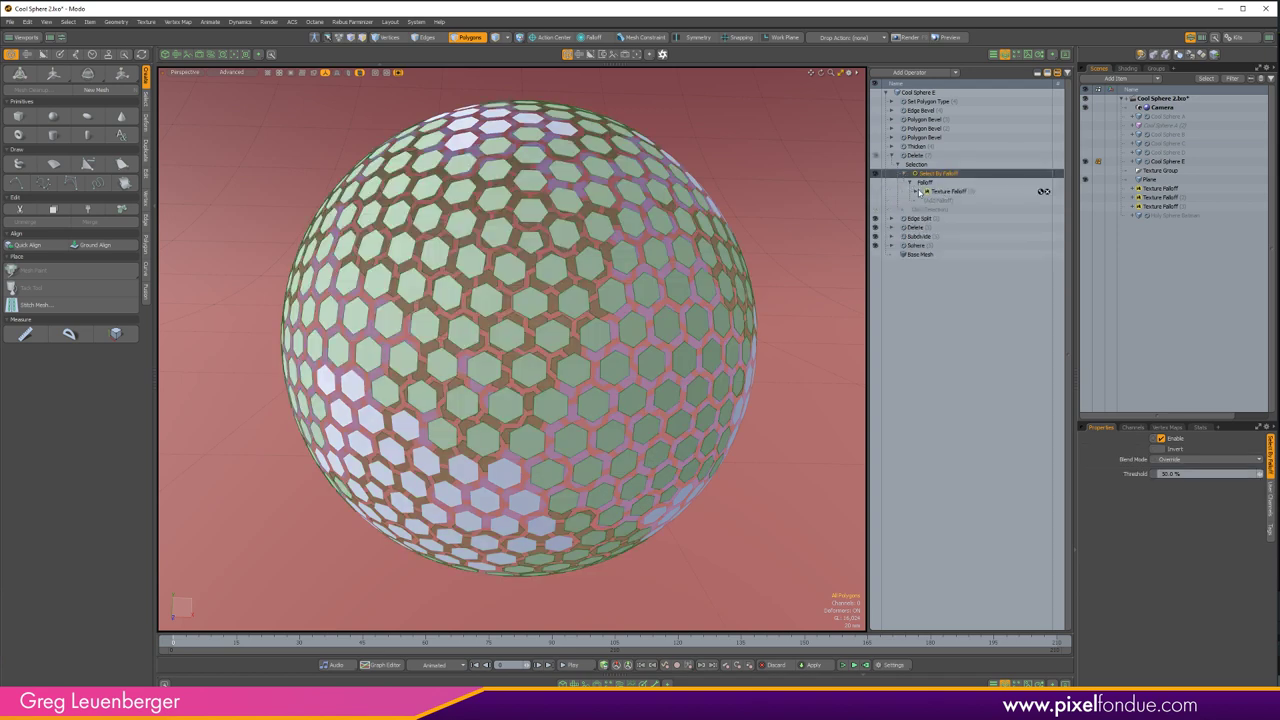
pyautogui.click(916, 192)
pyautogui.click(921, 209)
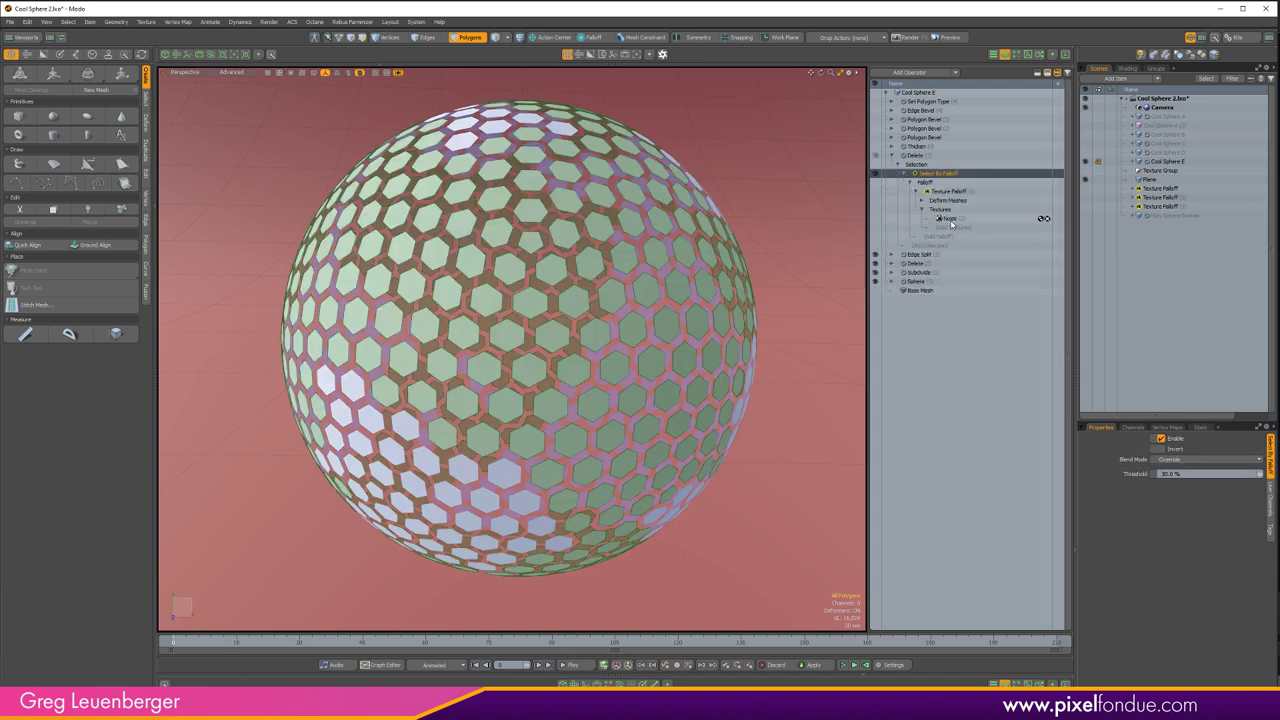
pyautogui.scroll(-1, 750, 345)
pyautogui.keyDown('alt'); pyautogui.moveTo(750, 345); pyautogui.dragTo(690, 327); pyautogui.keyUp('alt')
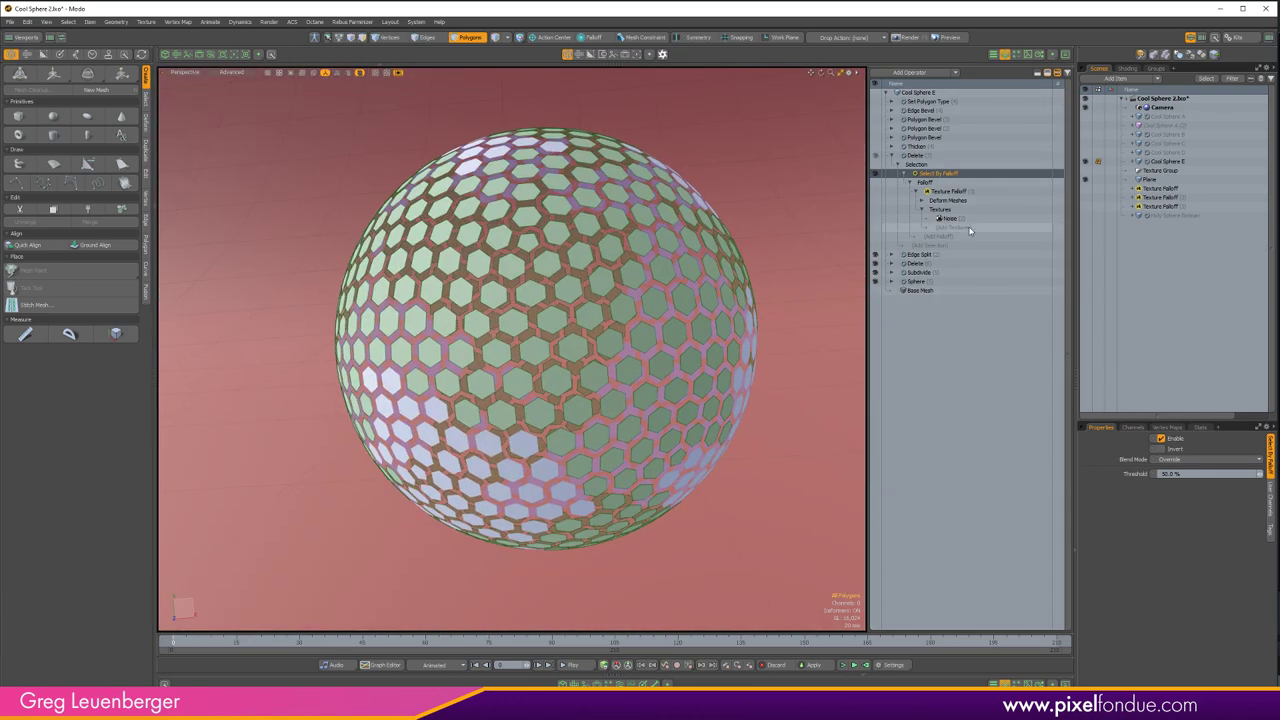
pyautogui.click(948, 218)
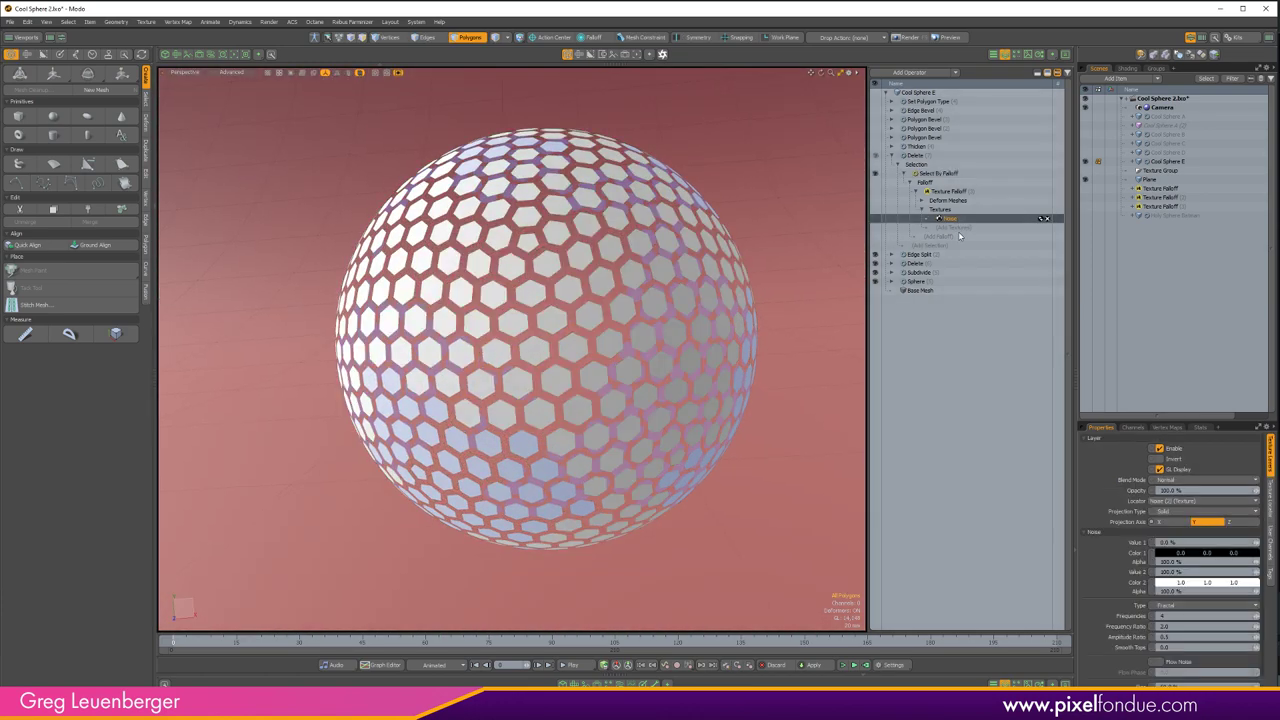
# - Vary the Y rotation of the Noise texture's locator interactively with Channel Haul, ending at 0°
pyautogui.click(1269, 498)
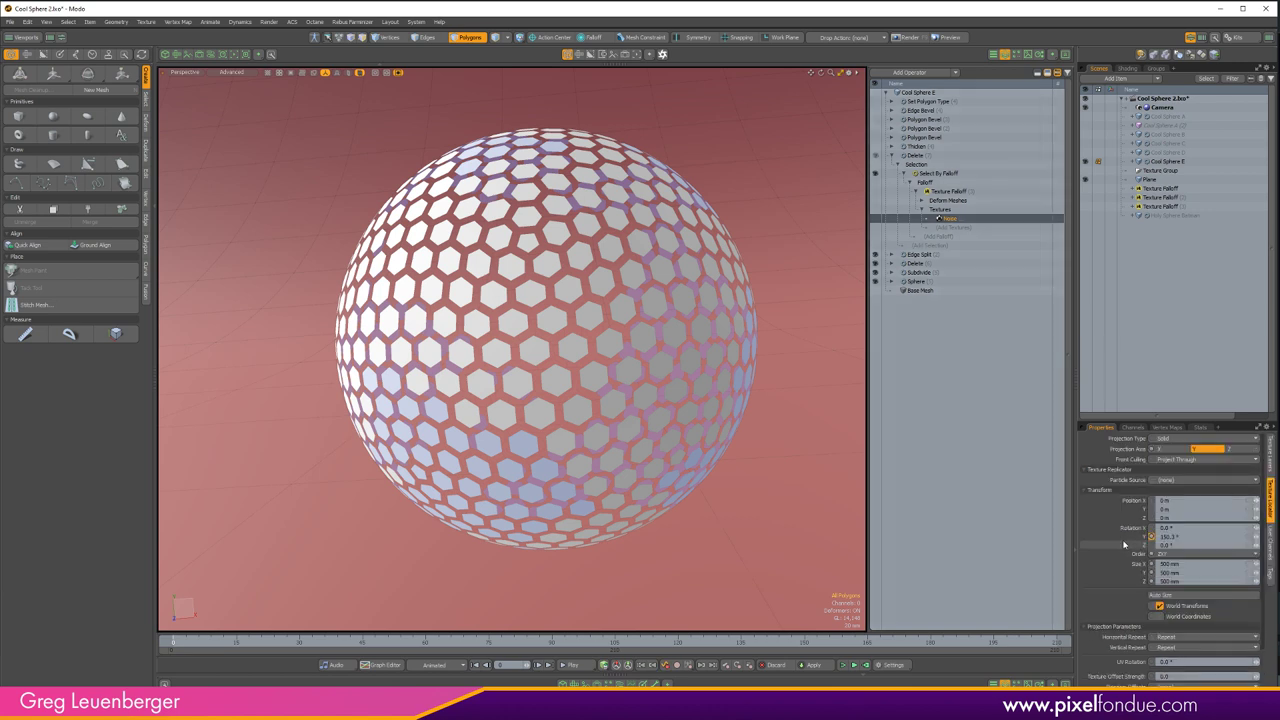
pyautogui.press('c')
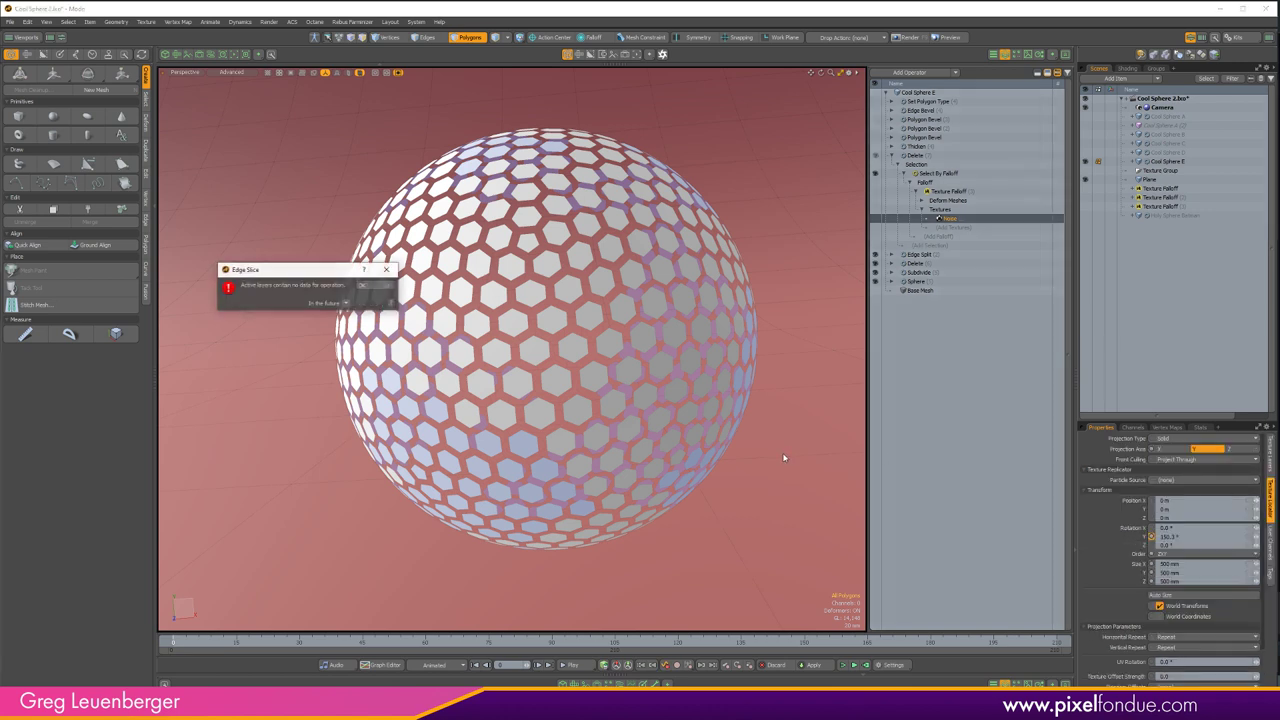
pyautogui.click(381, 288)
pyautogui.press('5')
pyautogui.press('c')
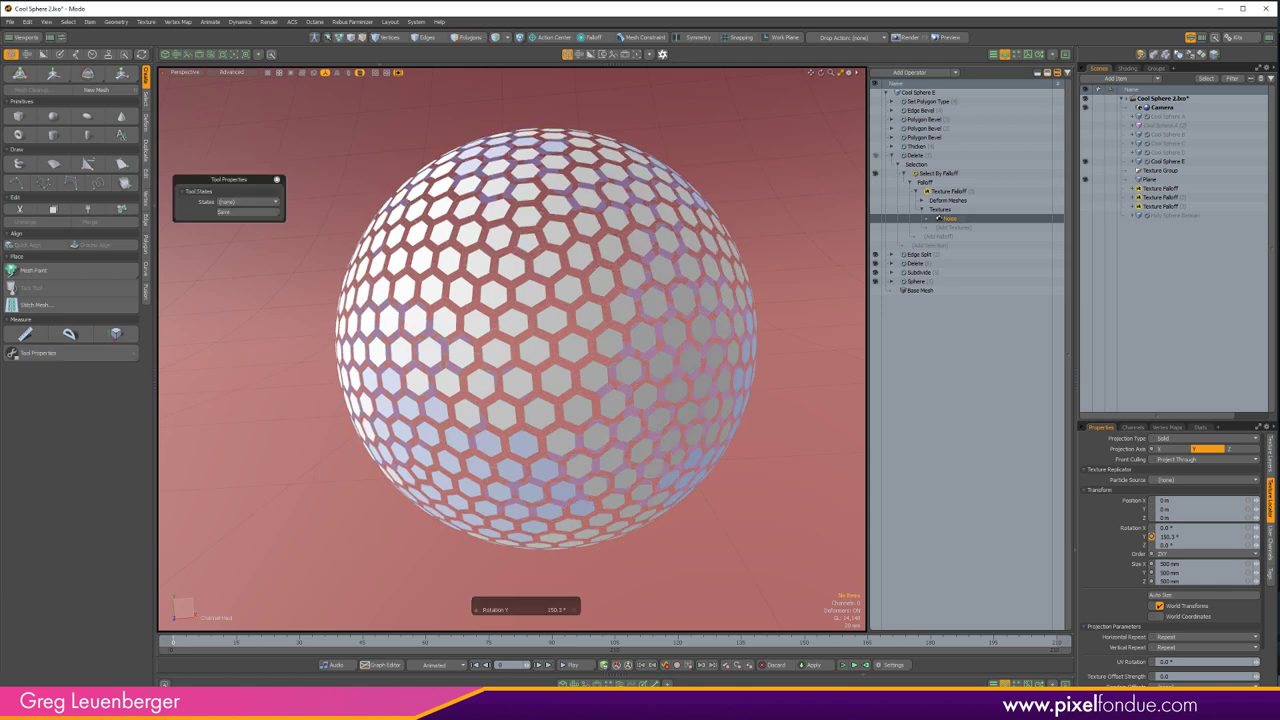
pyautogui.moveTo(690, 531); pyautogui.dragTo(756, 531)
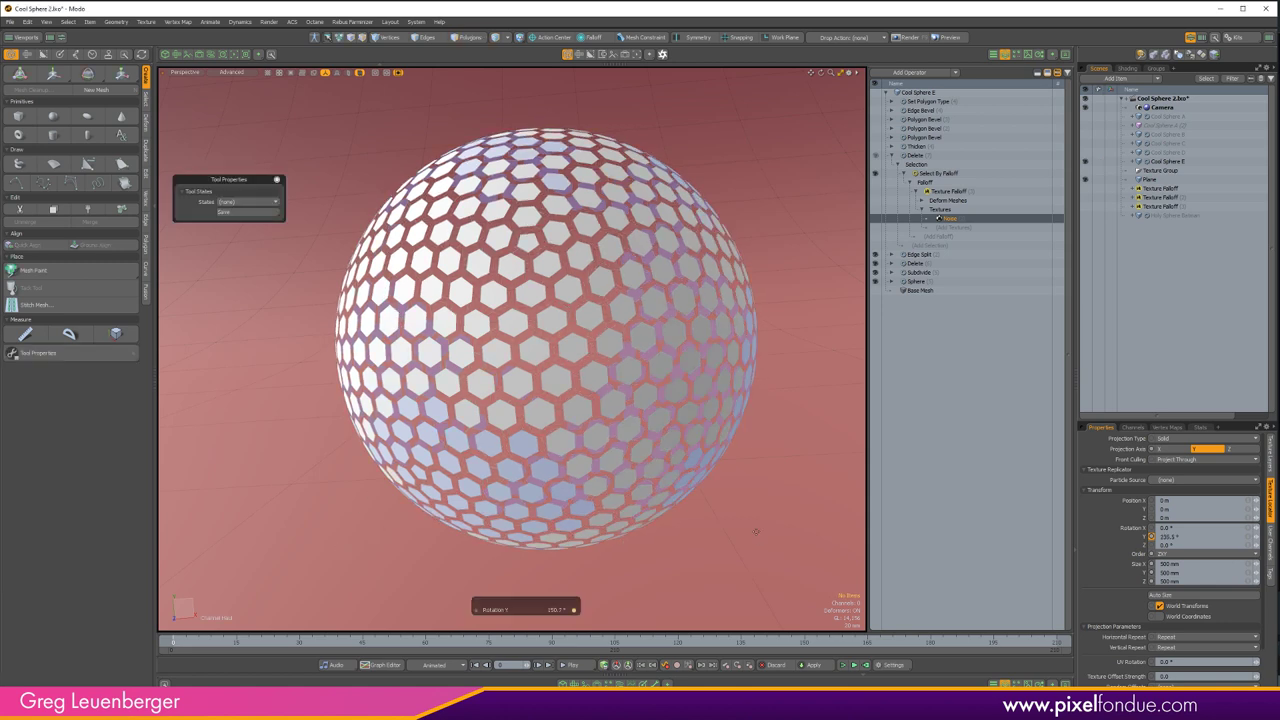
pyautogui.press('Return')
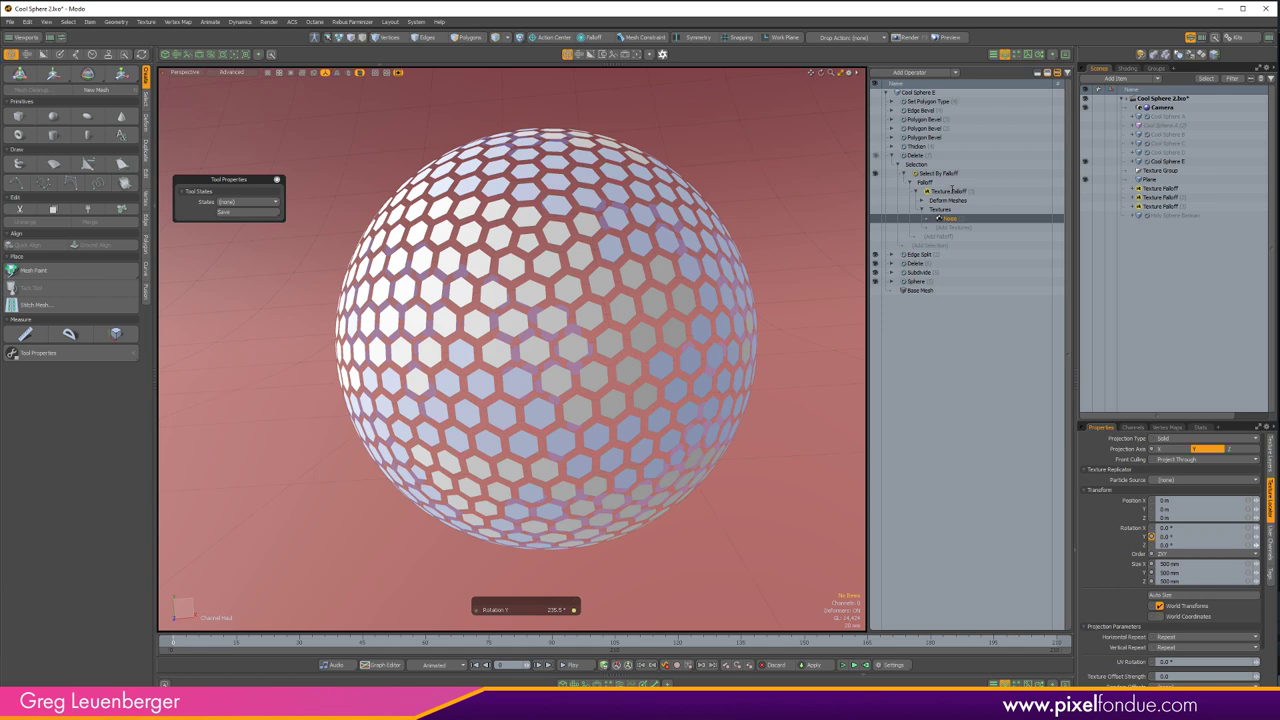
pyautogui.hotkey('ctrl', 'z')
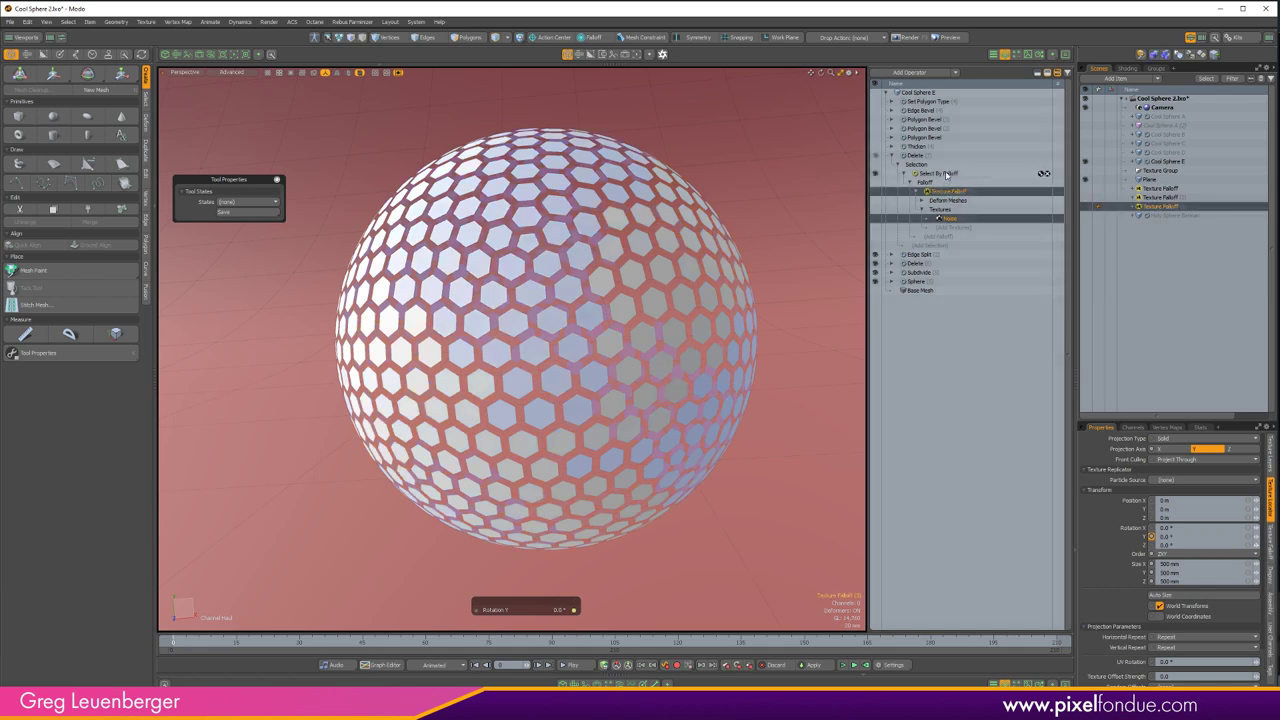
# - Review the Select By Falloff, Texture Falloff and Noise items in turn, and examine the Delete operation's effect on the hexagons
pyautogui.click(942, 174)
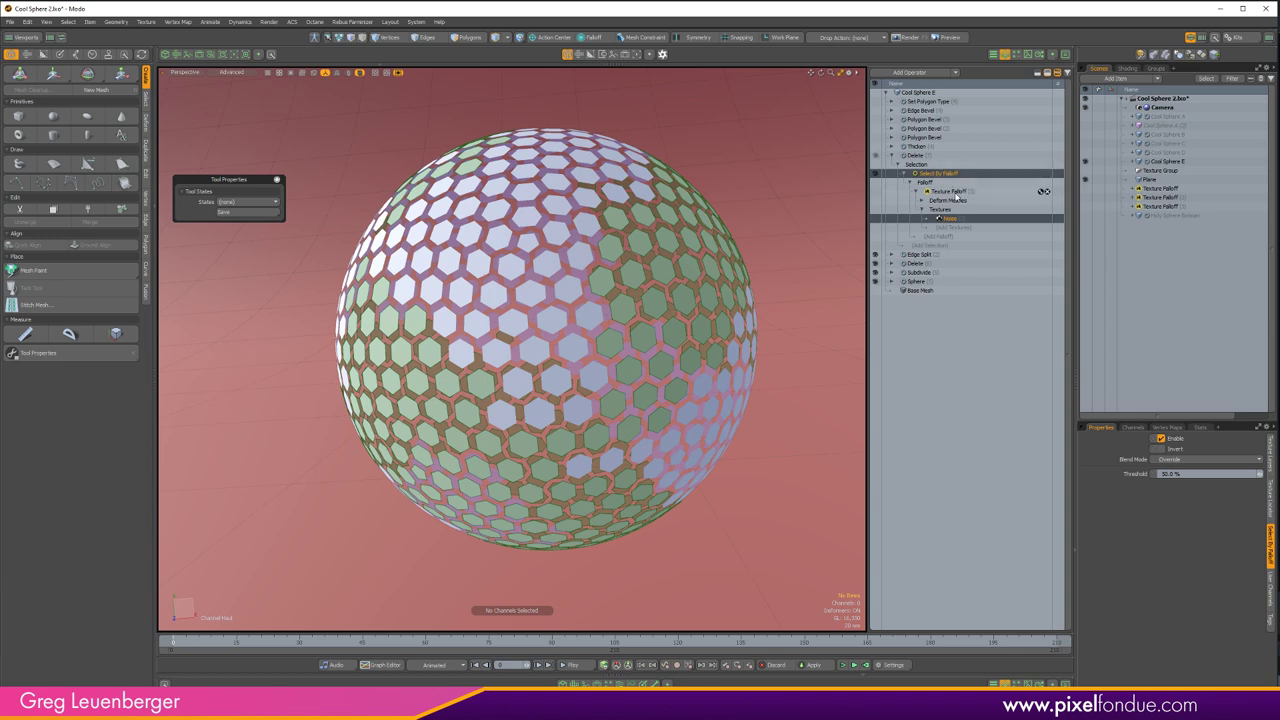
pyautogui.click(958, 192)
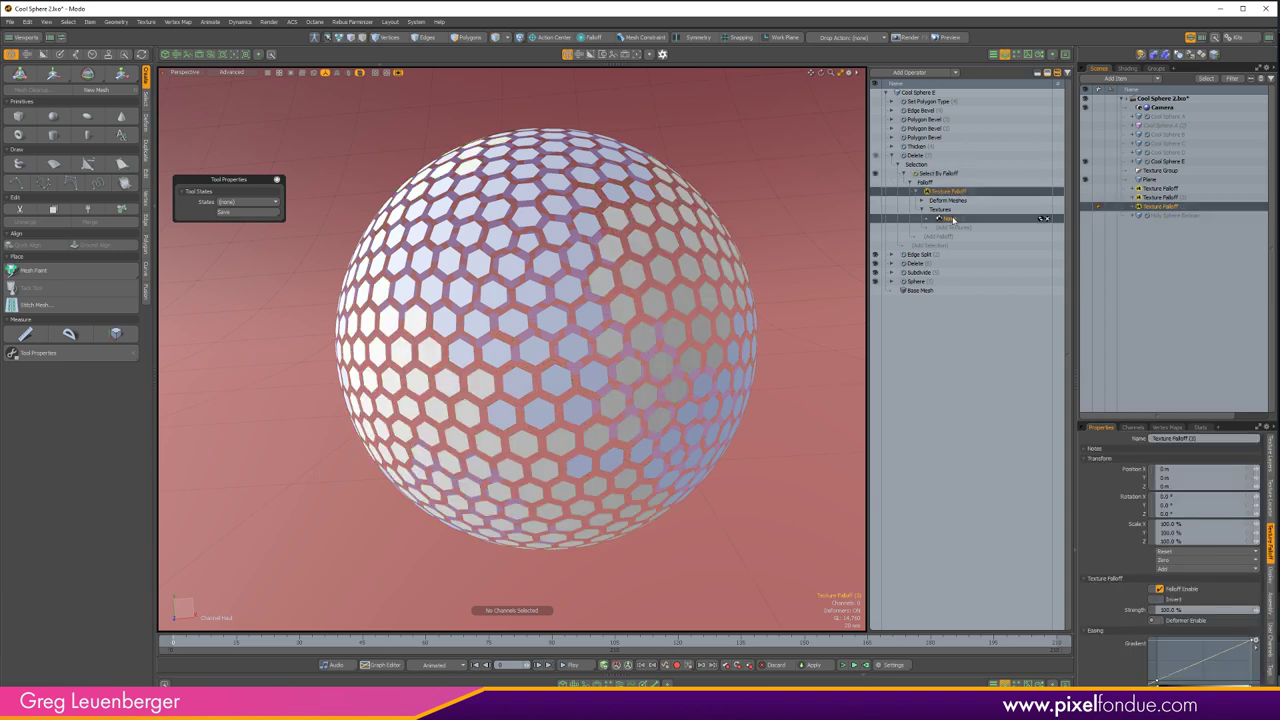
pyautogui.click(953, 218)
pyautogui.click(945, 174)
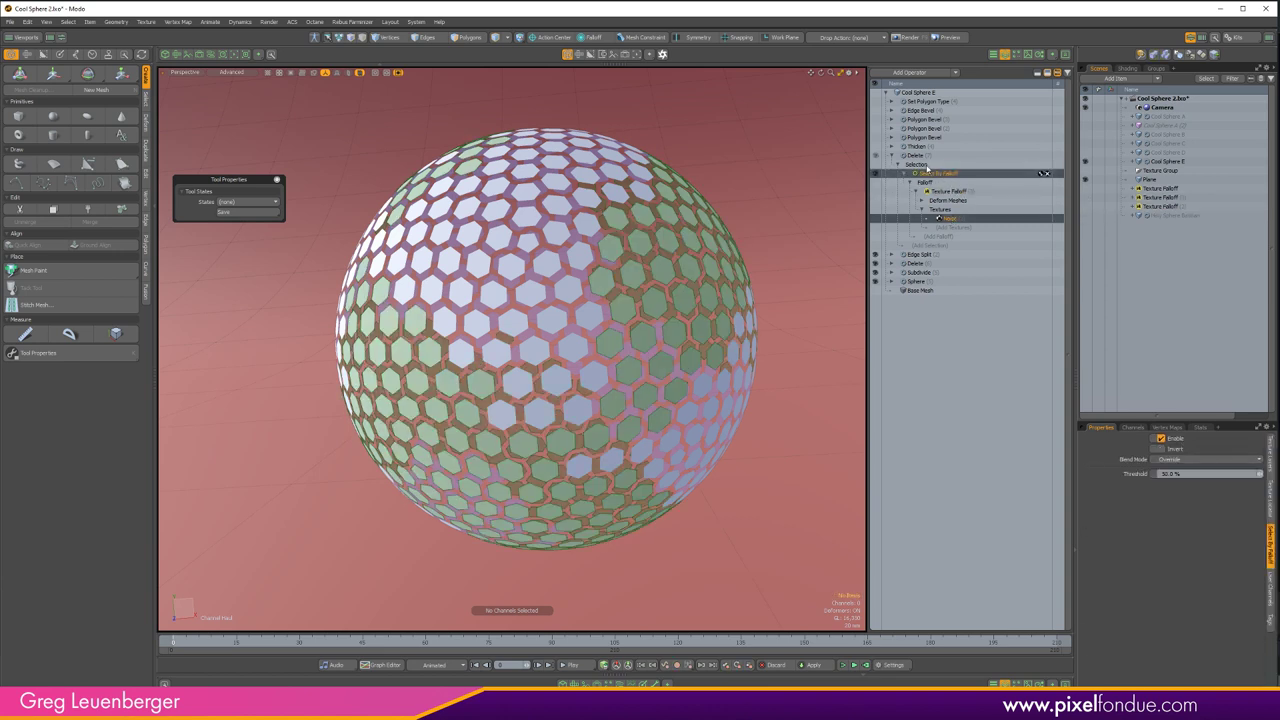
pyautogui.click(920, 156)
pyautogui.keyDown('alt'); pyautogui.moveTo(590, 245); pyautogui.dragTo(614, 424); pyautogui.keyUp('alt')
pyautogui.scroll(5, 575, 384)
pyautogui.scroll(-5, 641, 382)
pyautogui.keyDown('alt'); pyautogui.moveTo(641, 381); pyautogui.dragTo(670, 355); pyautogui.keyUp('alt')
# - Re-enable the Thicken operation of Cool Sphere E and the Polygon Bevel directly above it
pyautogui.click(878, 147)
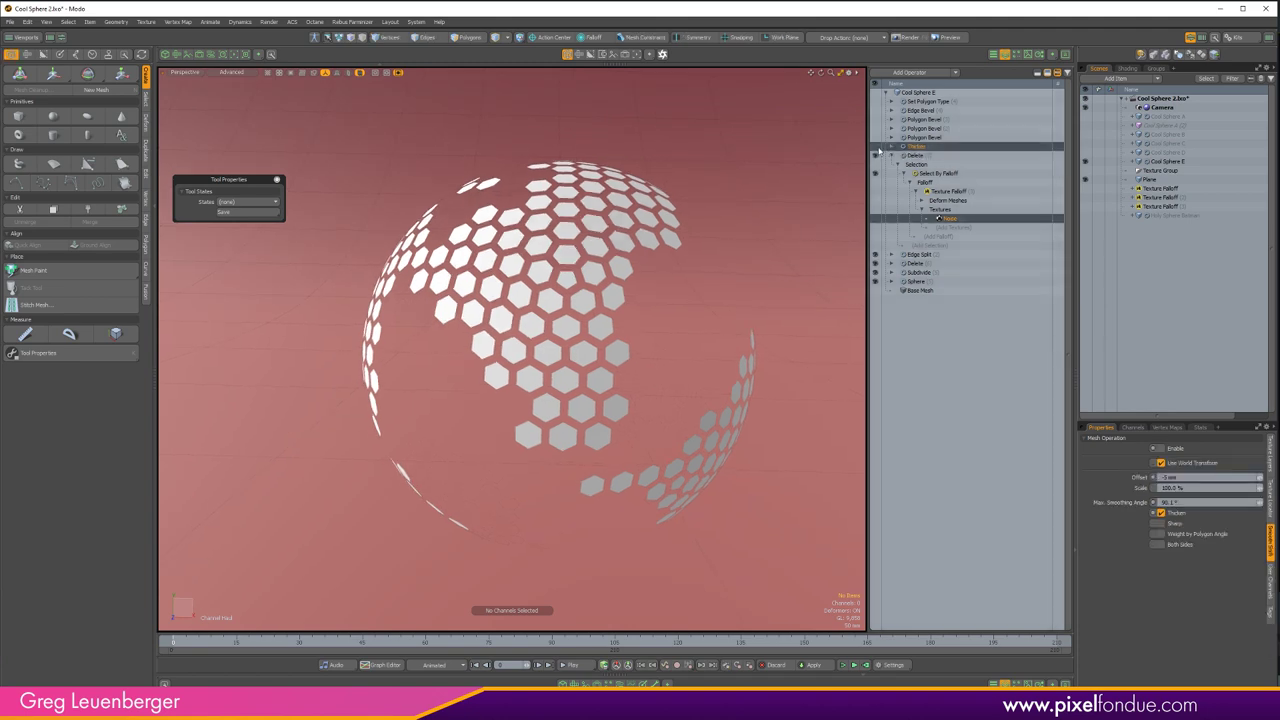
pyautogui.click(876, 147)
pyautogui.scroll(5, 575, 270)
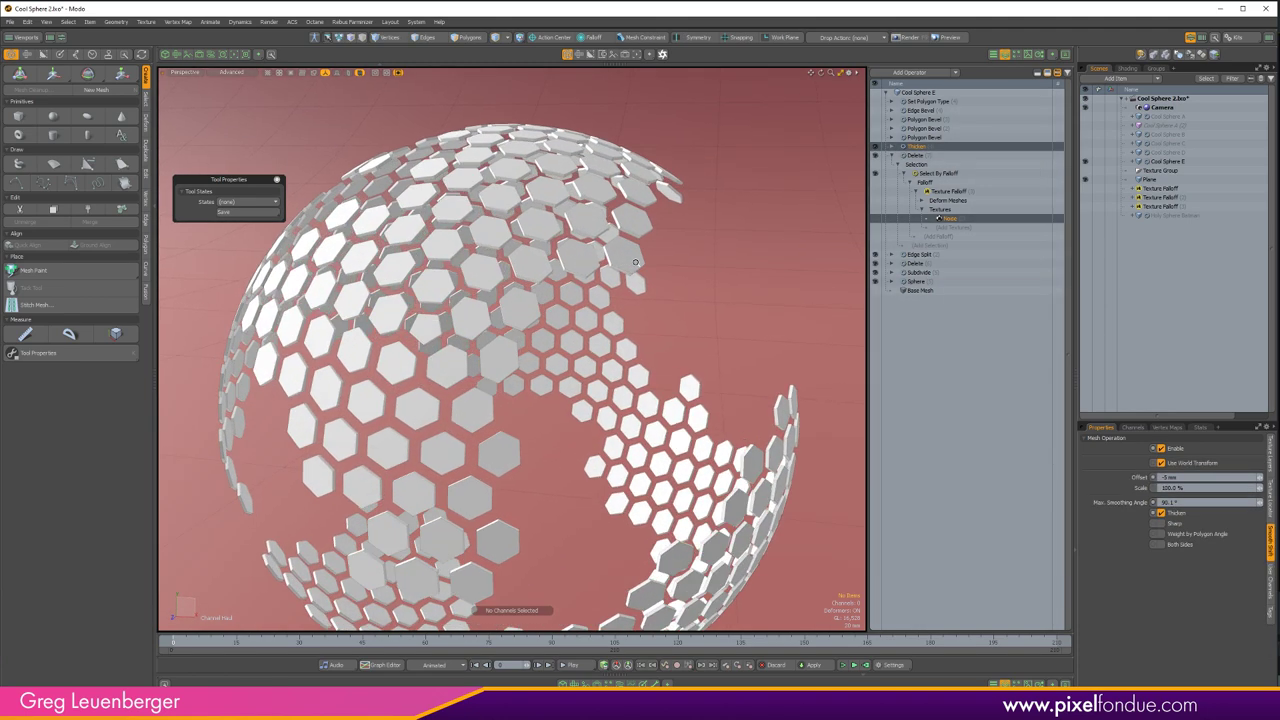
pyautogui.click(891, 138)
pyautogui.click(875, 138)
pyautogui.keyDown('alt'); pyautogui.moveTo(622, 275); pyautogui.dragTo(591, 262); pyautogui.keyUp('alt')
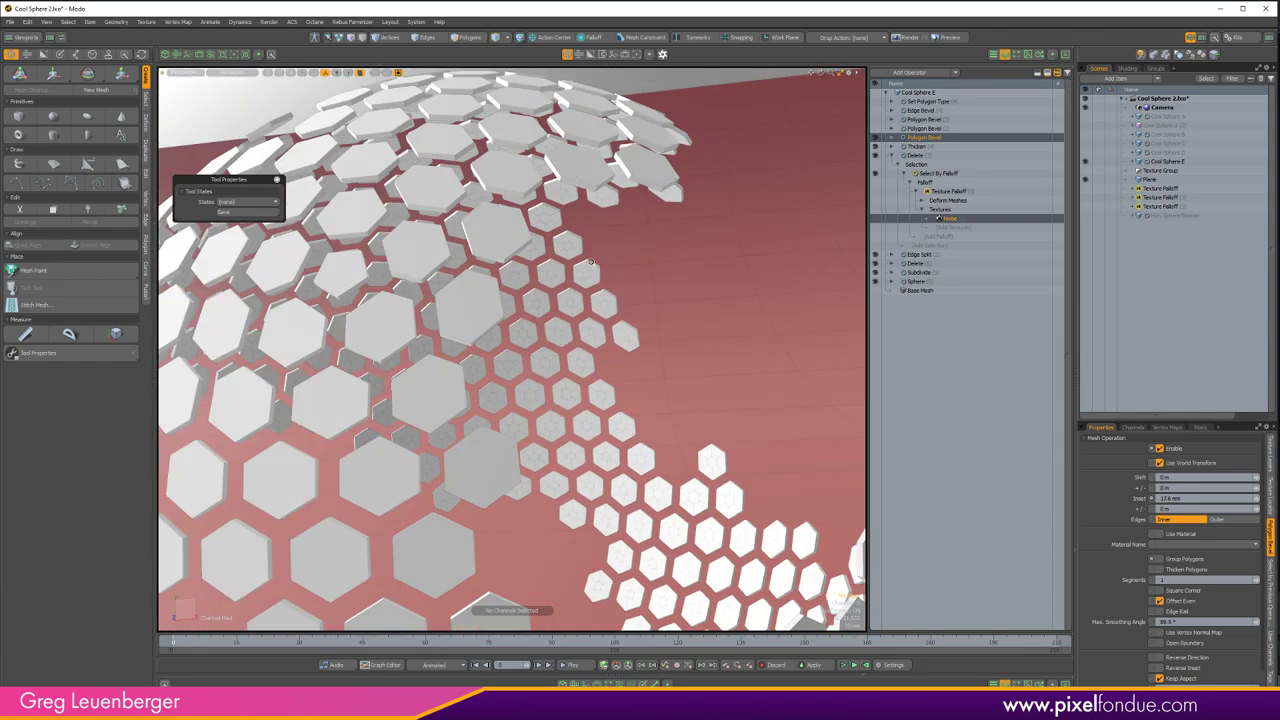
# - Open the lowest Polygon Bevel's selection and inspect the source item and name of its Select By Previous Operation
pyautogui.click(891, 137)
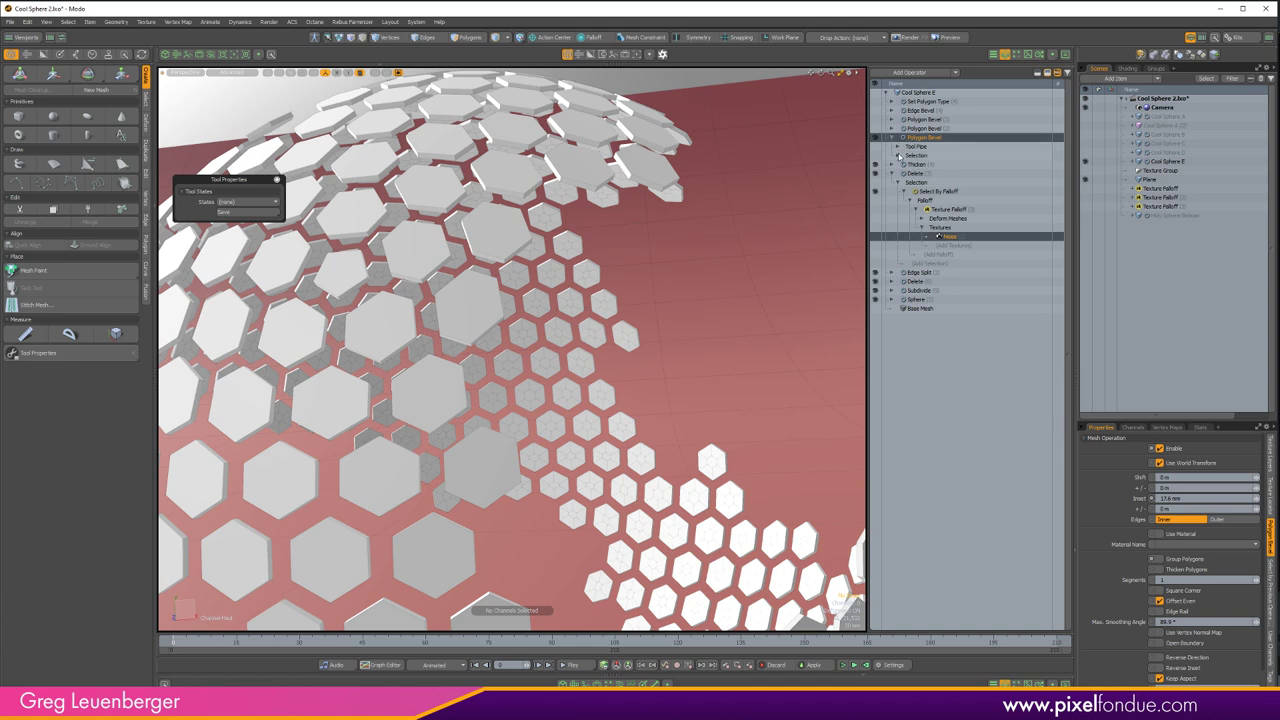
pyautogui.click(897, 155)
pyautogui.click(938, 165)
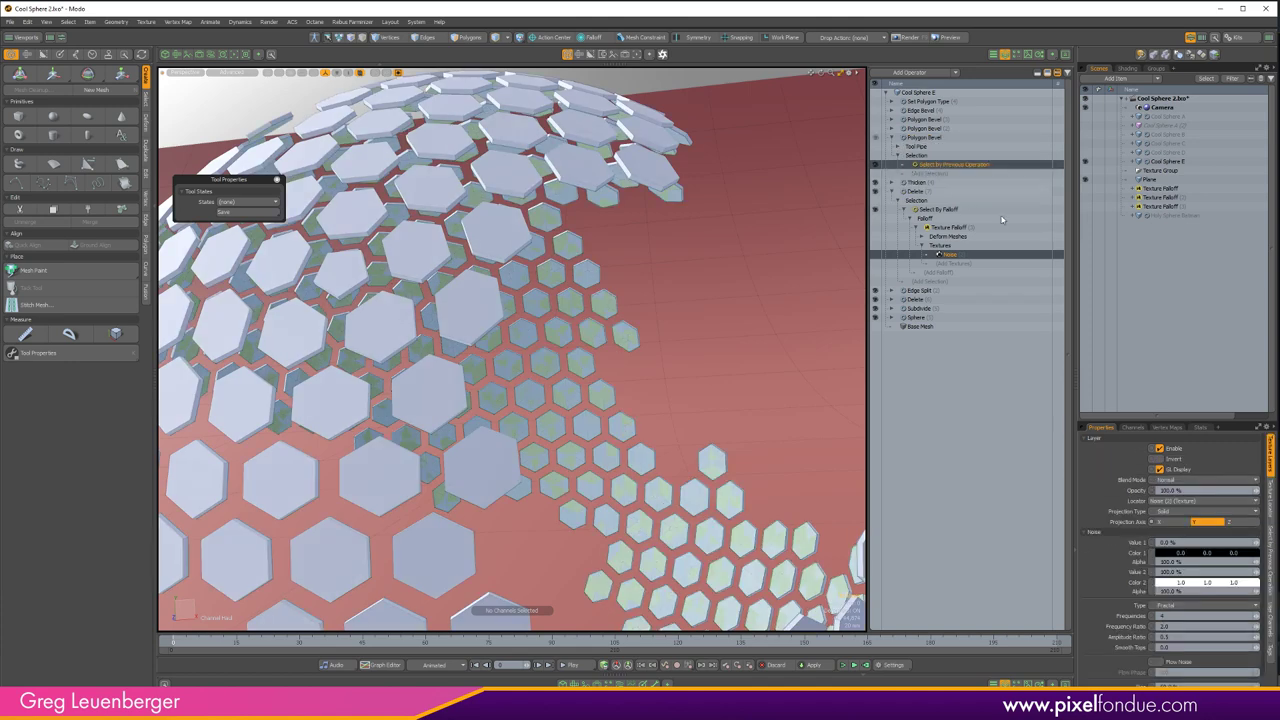
pyautogui.click(1269, 506)
pyautogui.press('Escape')
pyautogui.press('Escape')
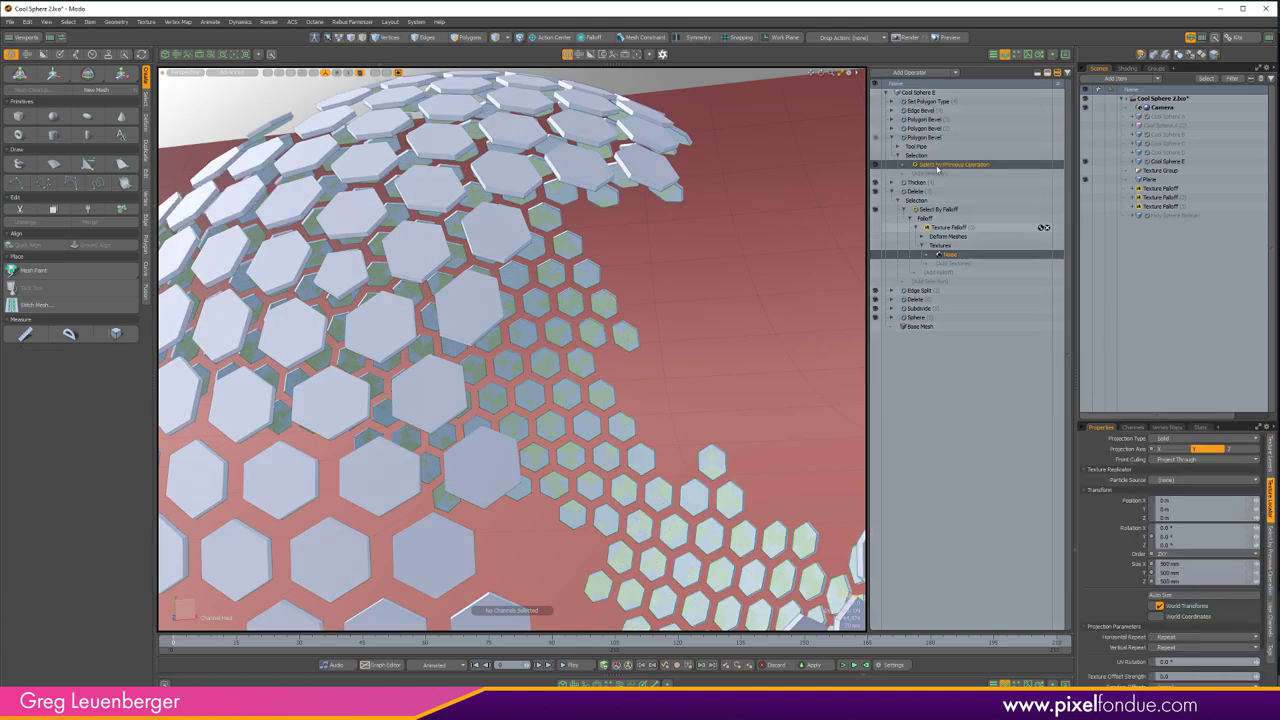
pyautogui.click(944, 166)
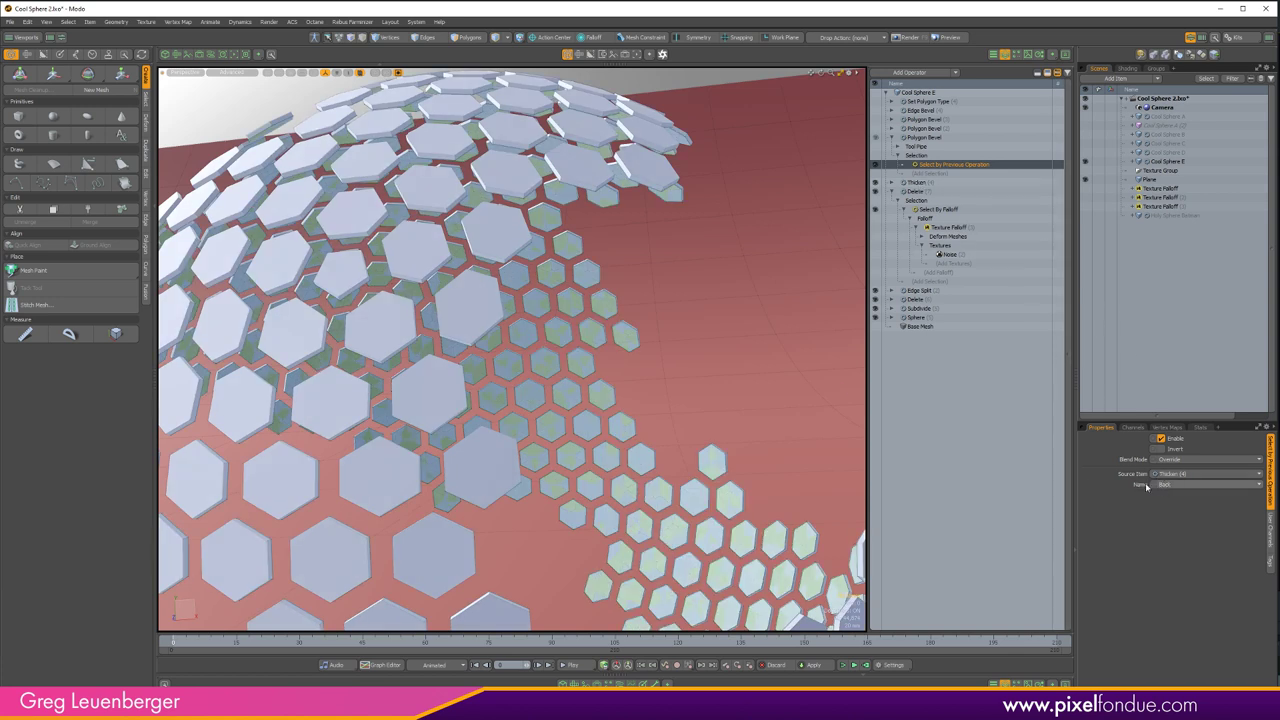
pyautogui.scroll(5, 597, 336)
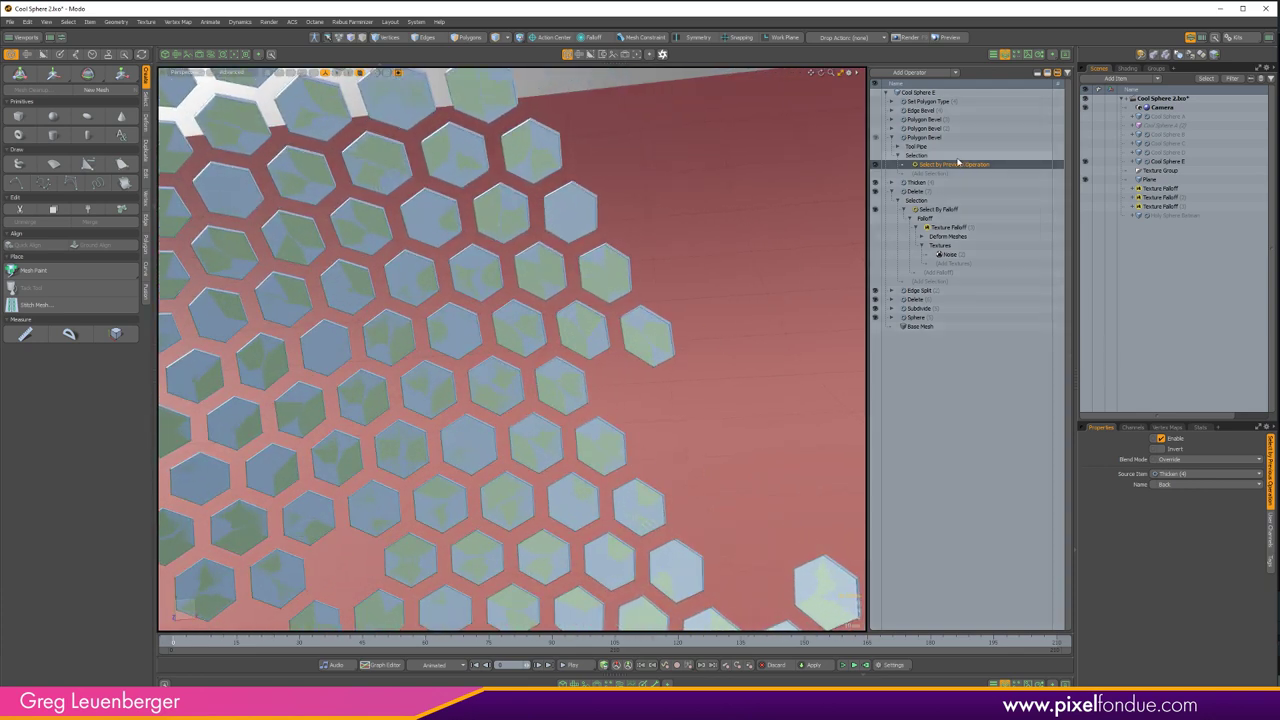
pyautogui.click(928, 138)
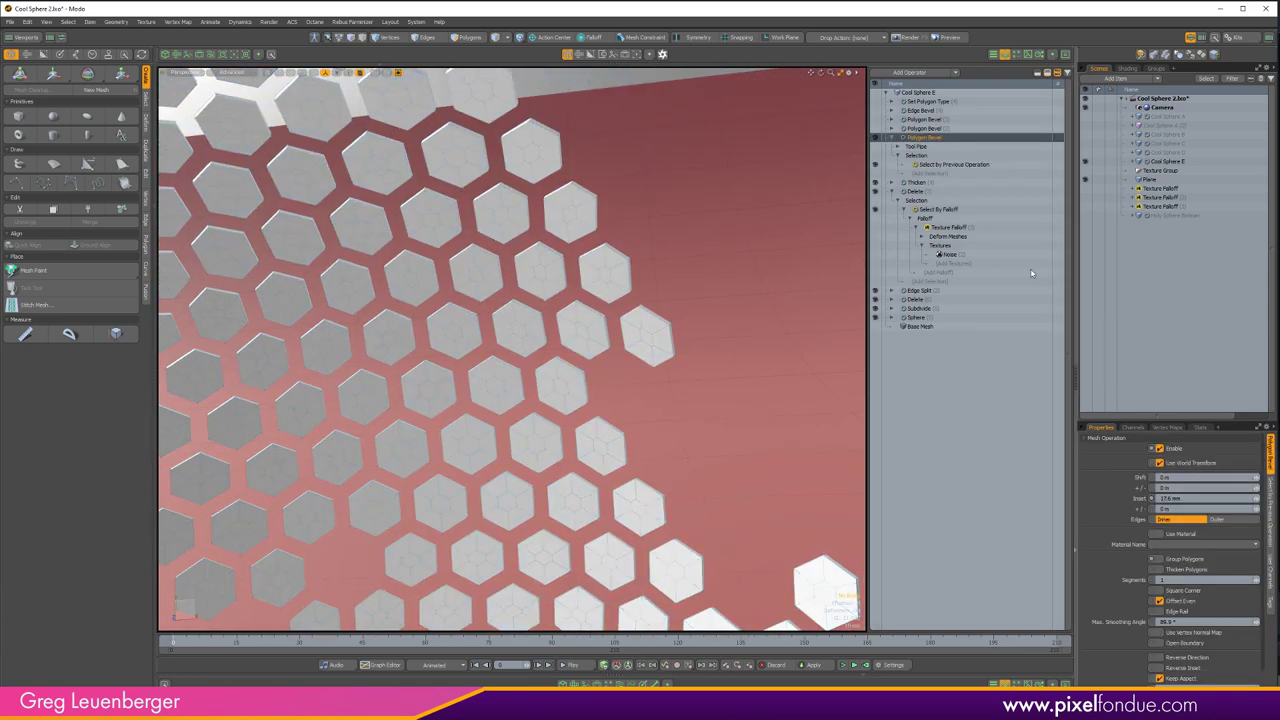
# - Switch the name in the lowest bevel's Select By Previous Operation to Front and examine the beveled outer faces
pyautogui.click(938, 165)
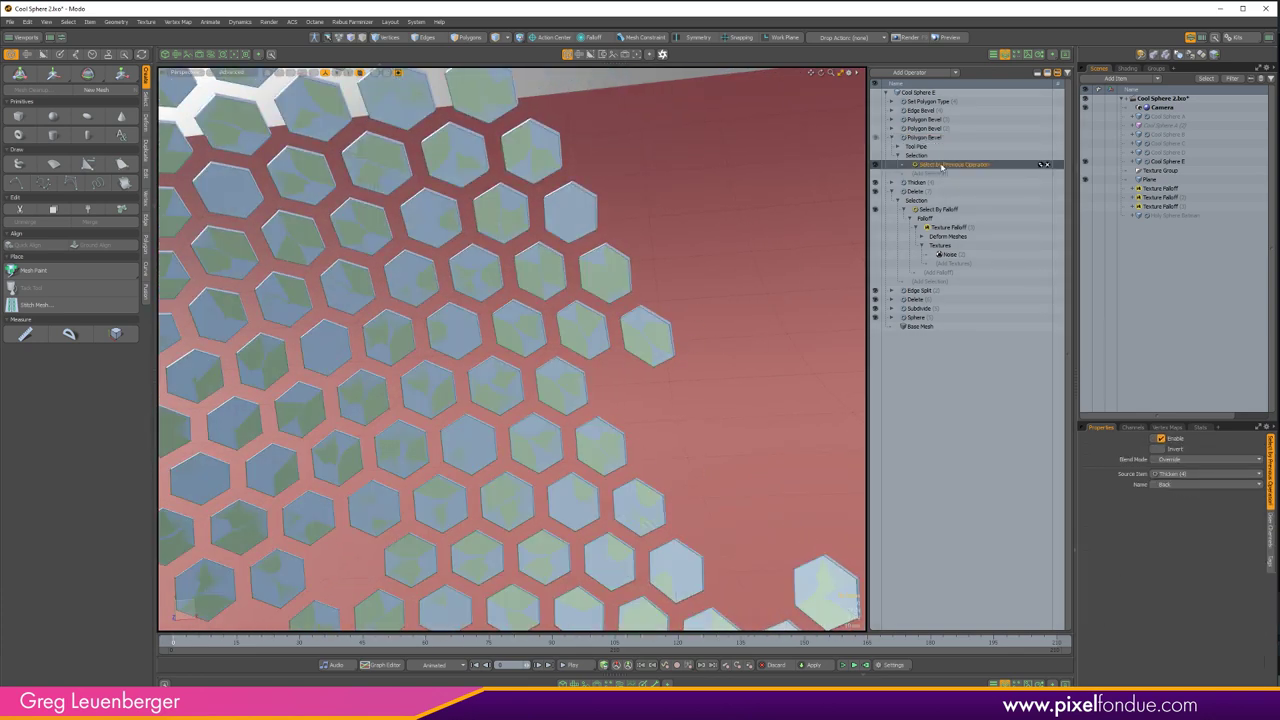
pyautogui.click(1170, 474)
pyautogui.click(1171, 475)
pyautogui.keyDown('alt'); pyautogui.moveTo(520, 335); pyautogui.dragTo(592, 433); pyautogui.keyUp('alt')
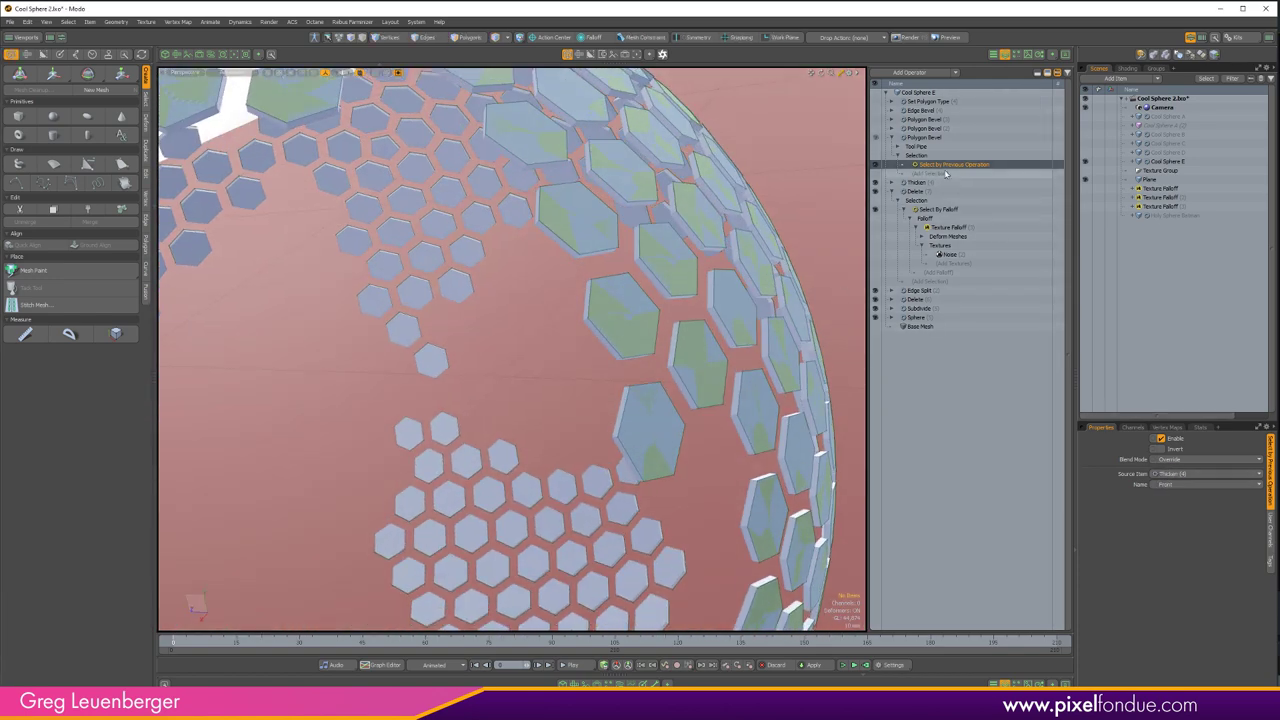
pyautogui.click(922, 139)
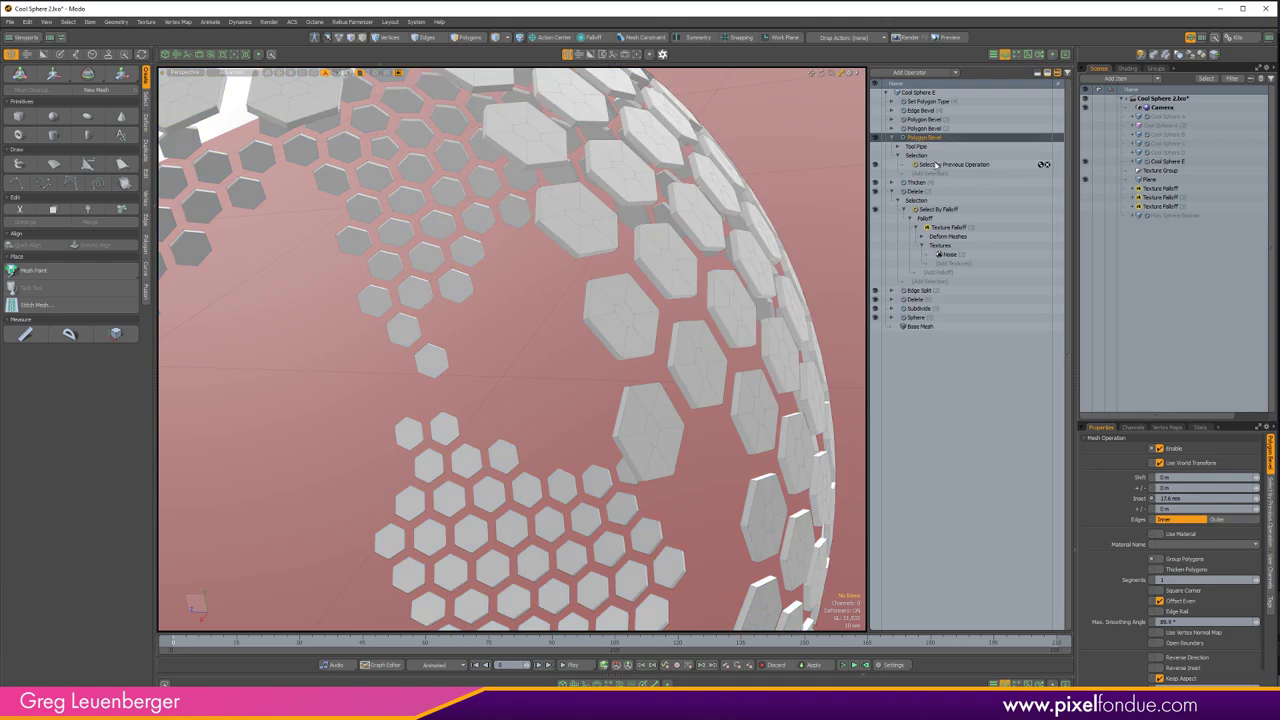
# - Set the name in the lowest bevel's Select By Previous Operation to Back again
pyautogui.click(950, 164)
pyautogui.click(1172, 487)
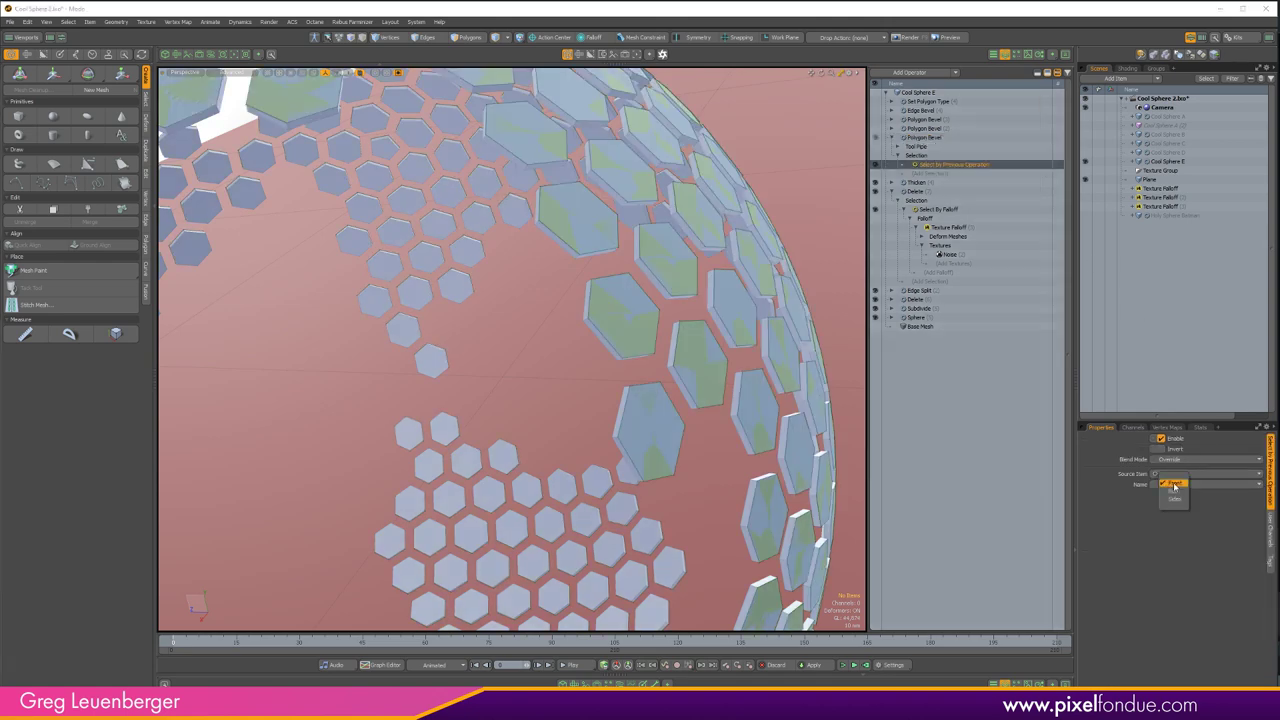
pyautogui.click(1174, 492)
pyautogui.click(1171, 487)
pyautogui.click(1167, 479)
pyautogui.keyDown('ctrl'); pyautogui.keyDown('alt'); pyautogui.moveTo(814, 412); pyautogui.dragTo(783, 412); pyautogui.keyUp('alt'); pyautogui.keyUp('ctrl')
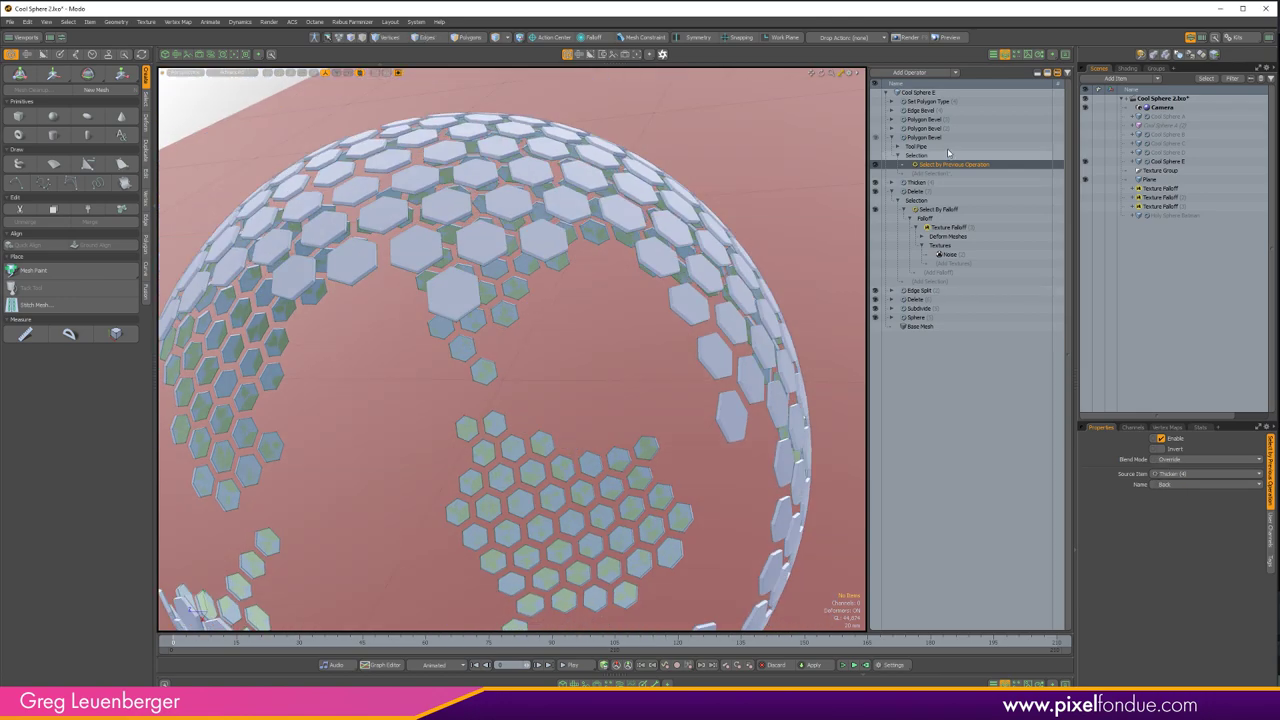
# - Select and collapse the lowest Polygon Bevel and examine its inset on the hexagons' inner faces
pyautogui.click(938, 138)
pyautogui.click(892, 138)
pyautogui.keyDown('alt'); pyautogui.moveTo(688, 264); pyautogui.dragTo(684, 327); pyautogui.keyUp('alt')
pyautogui.keyDown('alt'); pyautogui.moveTo(836, 193); pyautogui.dragTo(794, 224); pyautogui.keyUp('alt')
# - Inspect the Select By Previous Operation inside the second Polygon Bevel from the base and re-enable that bevel
pyautogui.click(926, 129)
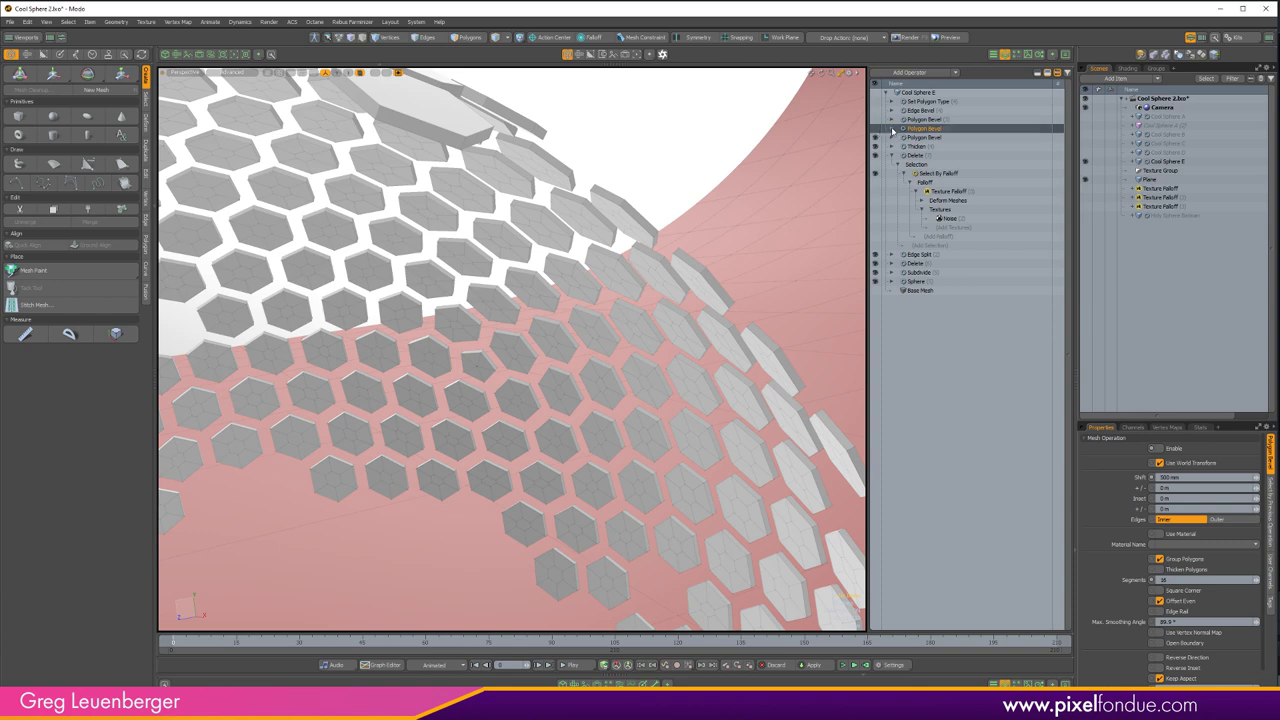
pyautogui.click(891, 129)
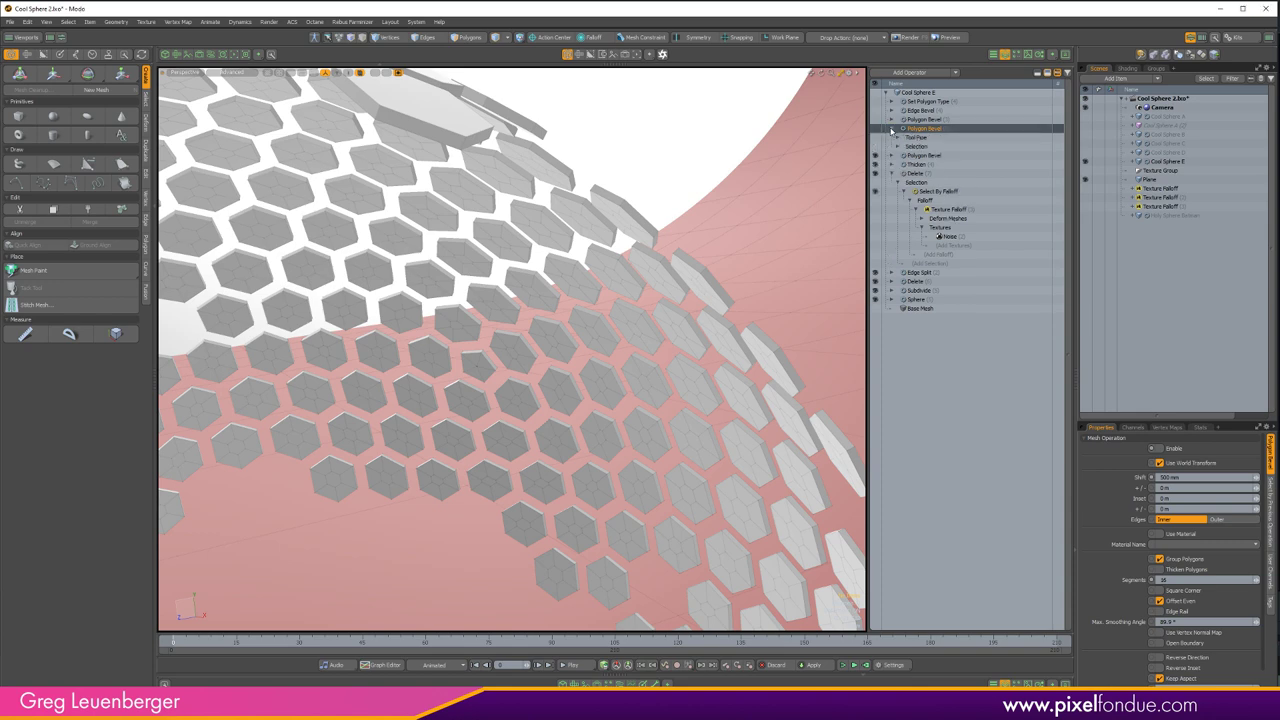
pyautogui.click(897, 146)
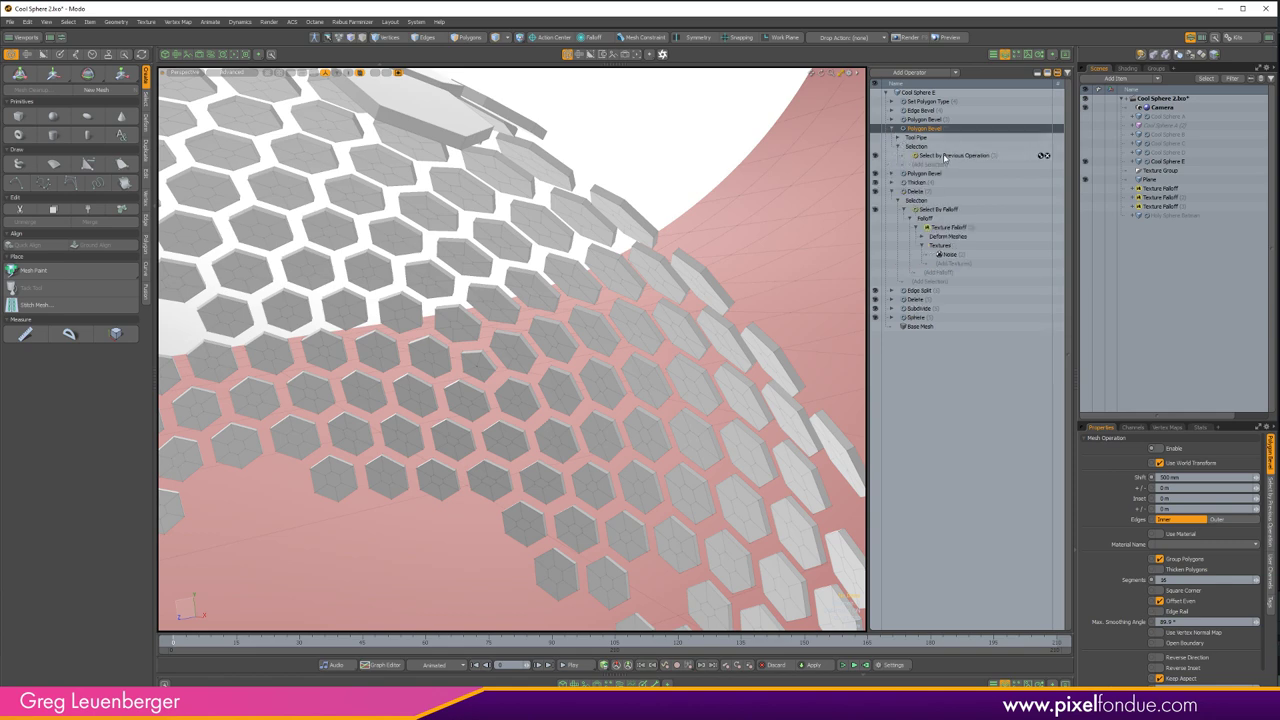
pyautogui.click(944, 157)
pyautogui.keyDown('alt'); pyautogui.moveTo(840, 177); pyautogui.dragTo(692, 222); pyautogui.keyUp('alt')
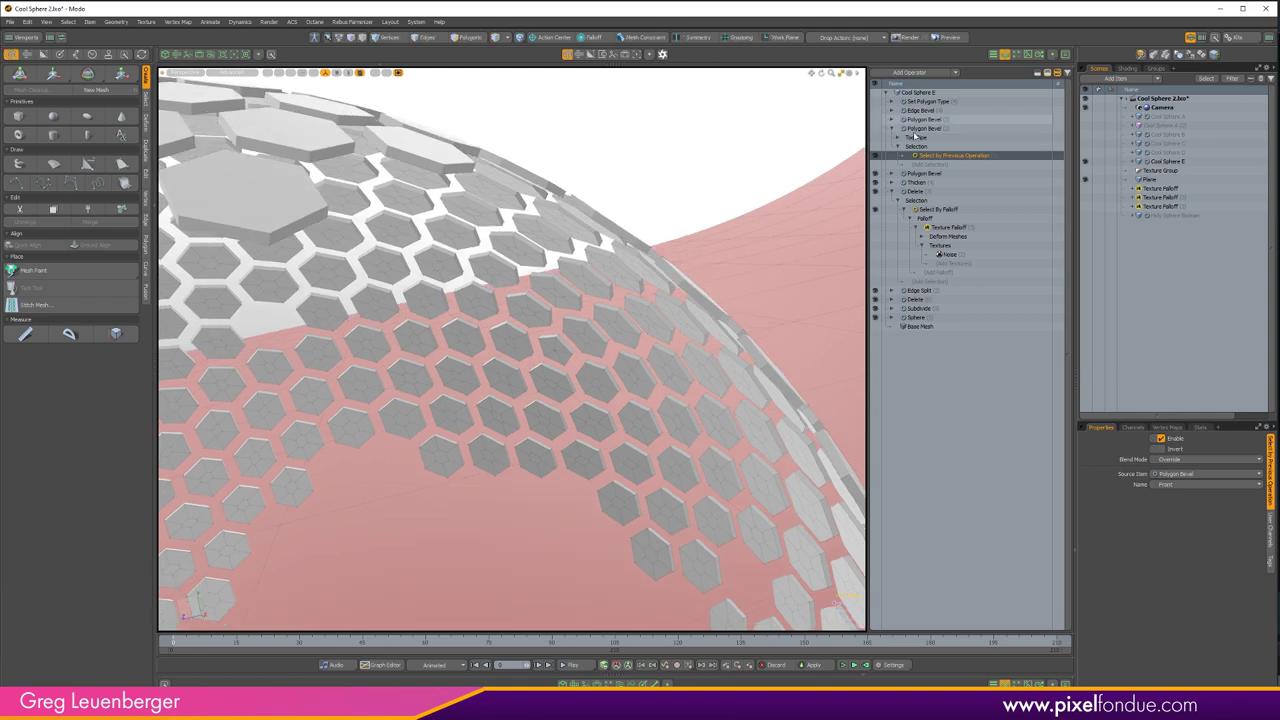
pyautogui.click(877, 156)
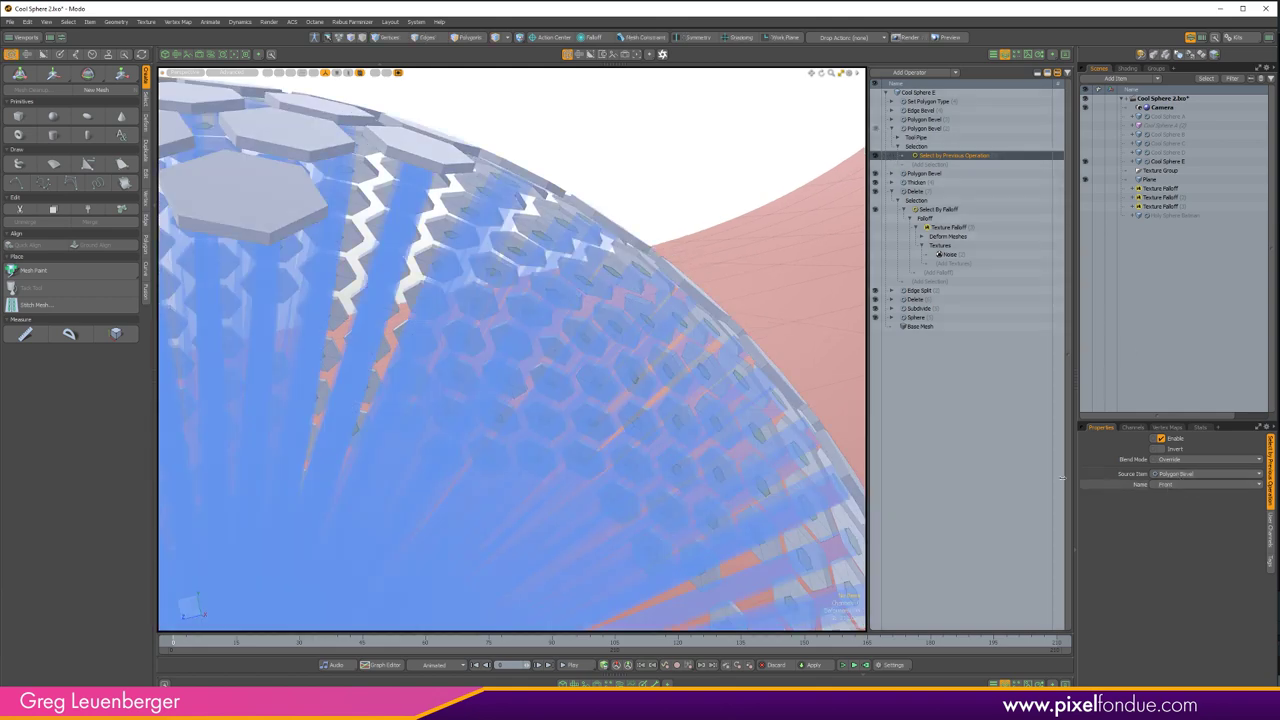
pyautogui.moveTo(625, 337)
pyautogui.keyDown('ctrl'); pyautogui.keyDown('alt'); pyautogui.mouseDown()
pyautogui.moveTo(798, 319)
pyautogui.moveTo(618, 335)
pyautogui.mouseUp(); pyautogui.keyUp('alt'); pyautogui.keyUp('ctrl')
pyautogui.scroll(-4, 618, 335)
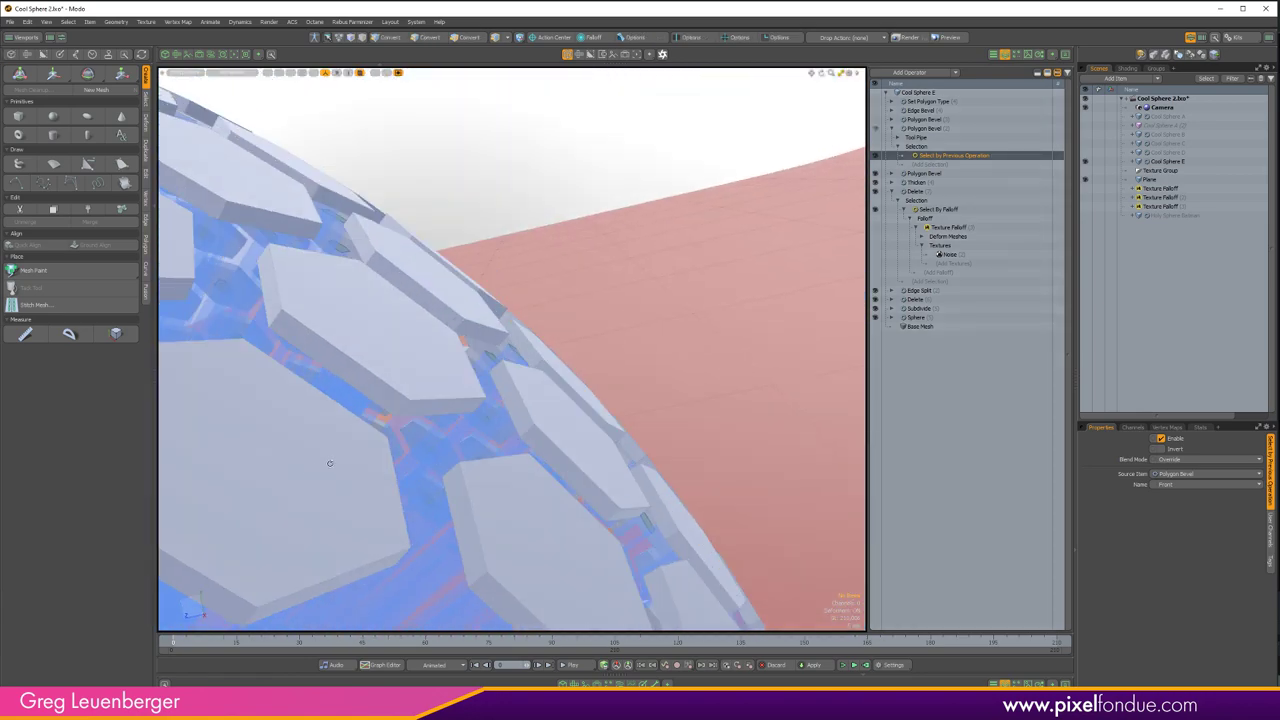
# - Select the second Polygon Bevel from the base and examine how its 500 mm shift extrudes the hexagons into inward columns
pyautogui.keyDown('alt'); pyautogui.moveTo(327, 464); pyautogui.dragTo(590, 390); pyautogui.keyUp('alt')
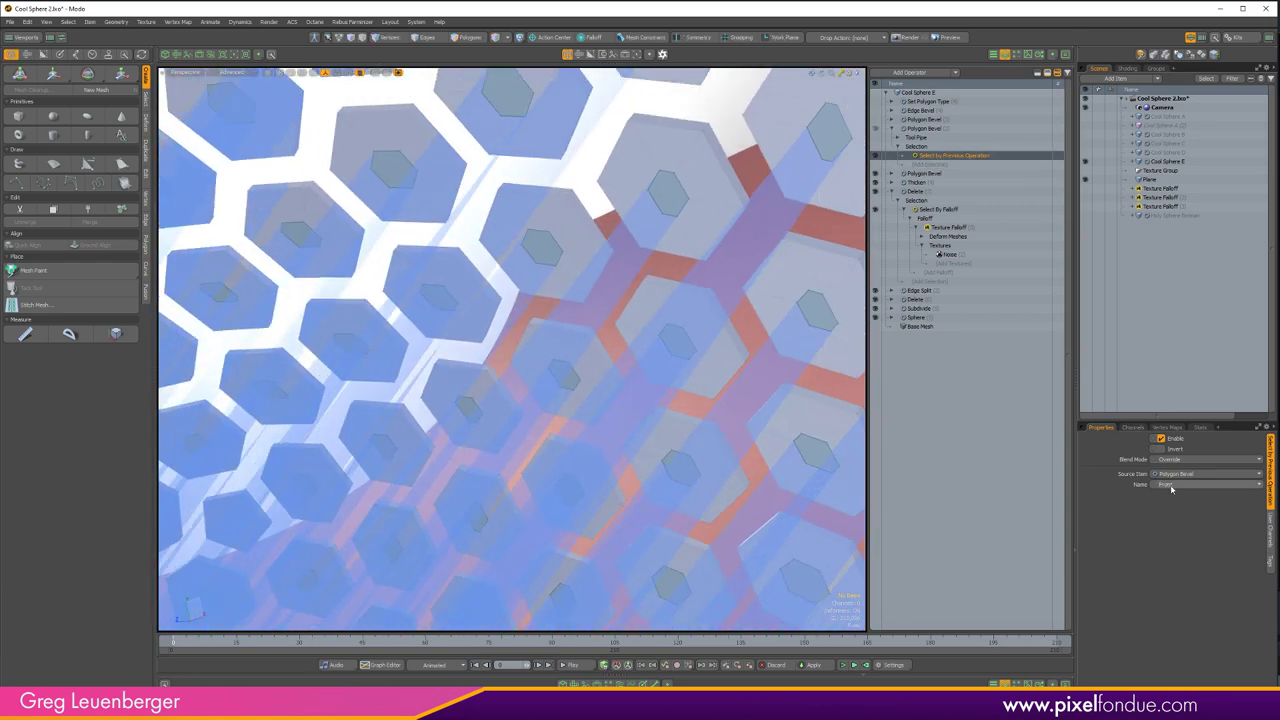
pyautogui.click(928, 129)
pyautogui.keyDown('alt'); pyautogui.moveTo(700, 250); pyautogui.dragTo(623, 246); pyautogui.keyUp('alt')
pyautogui.scroll(3, 623, 246)
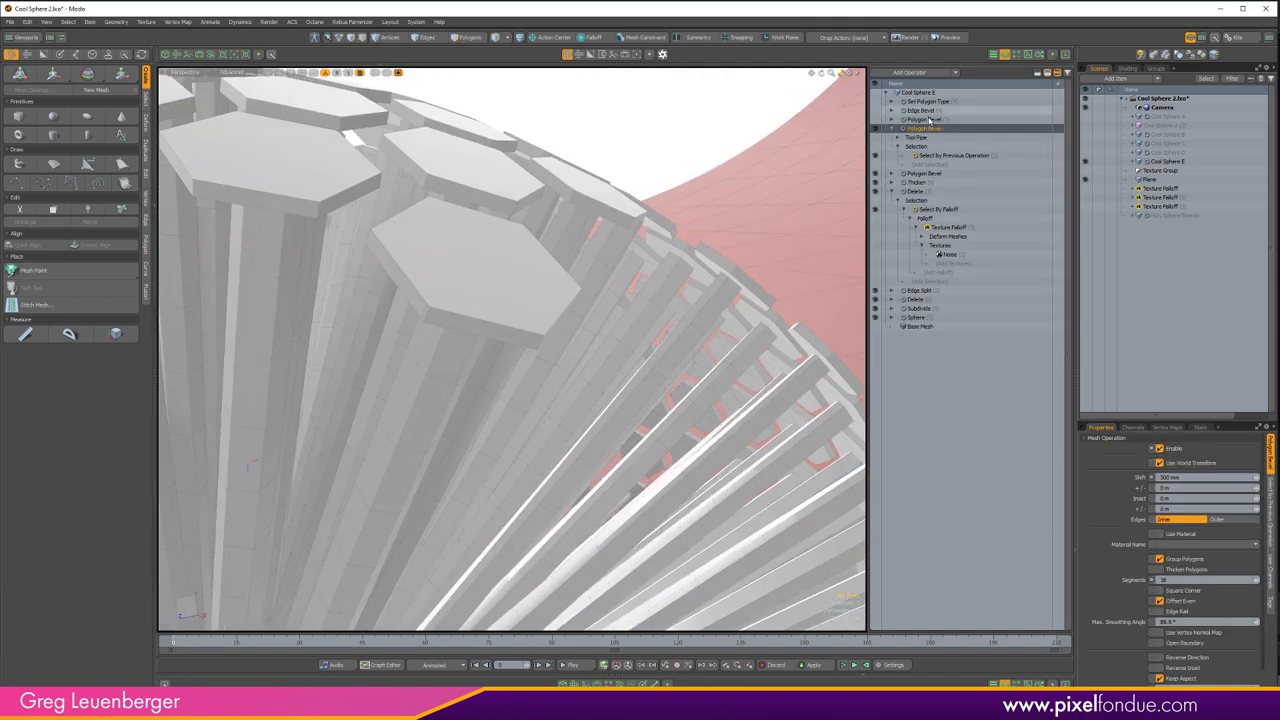
# - Enable the third Polygon Bevel from the base, toggling it to compare its 4.2 mm inset on the outer hexagon faces
pyautogui.click(892, 121)
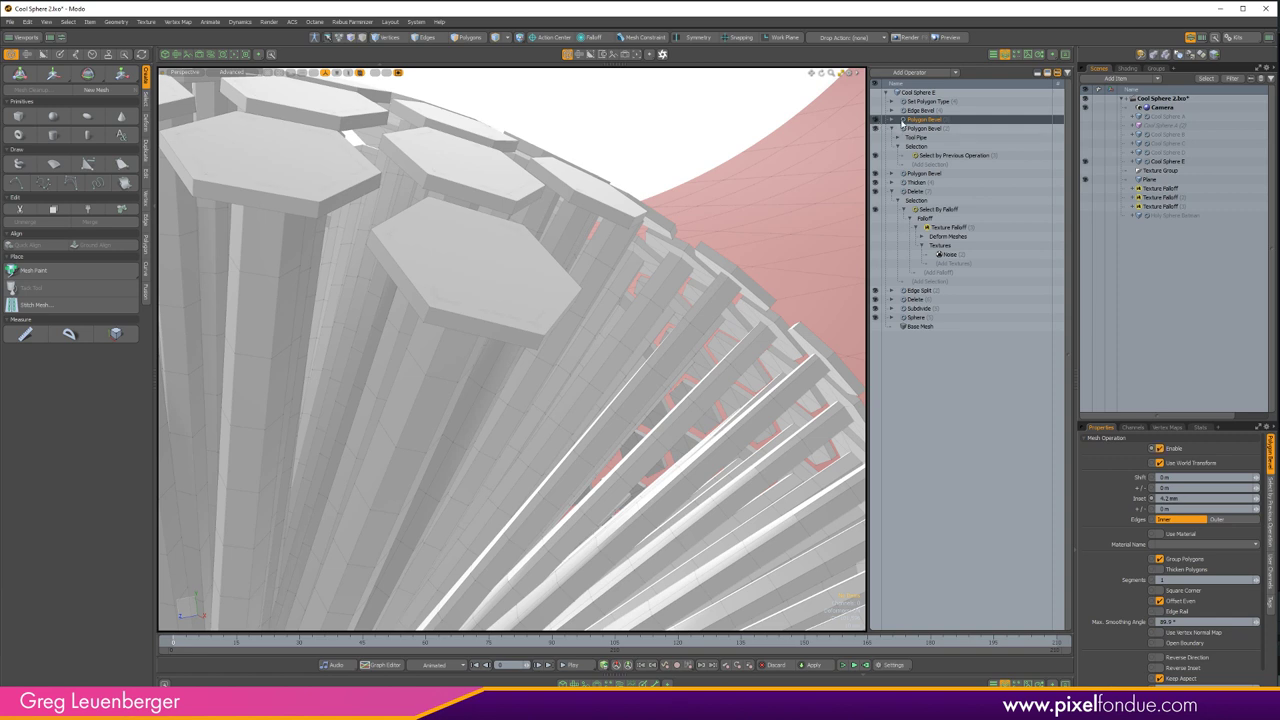
pyautogui.scroll(5, 466, 280)
pyautogui.click(876, 119)
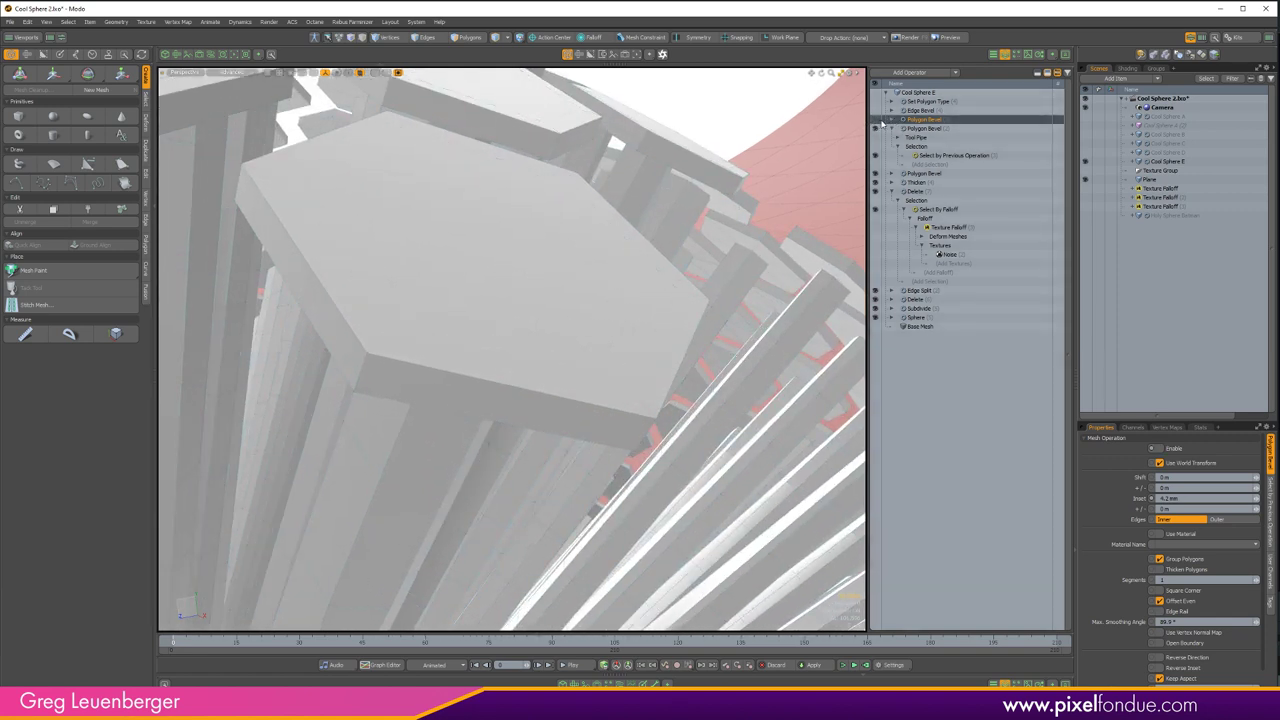
pyautogui.doubleClick(885, 121)
pyautogui.click(876, 121)
pyautogui.click(876, 120)
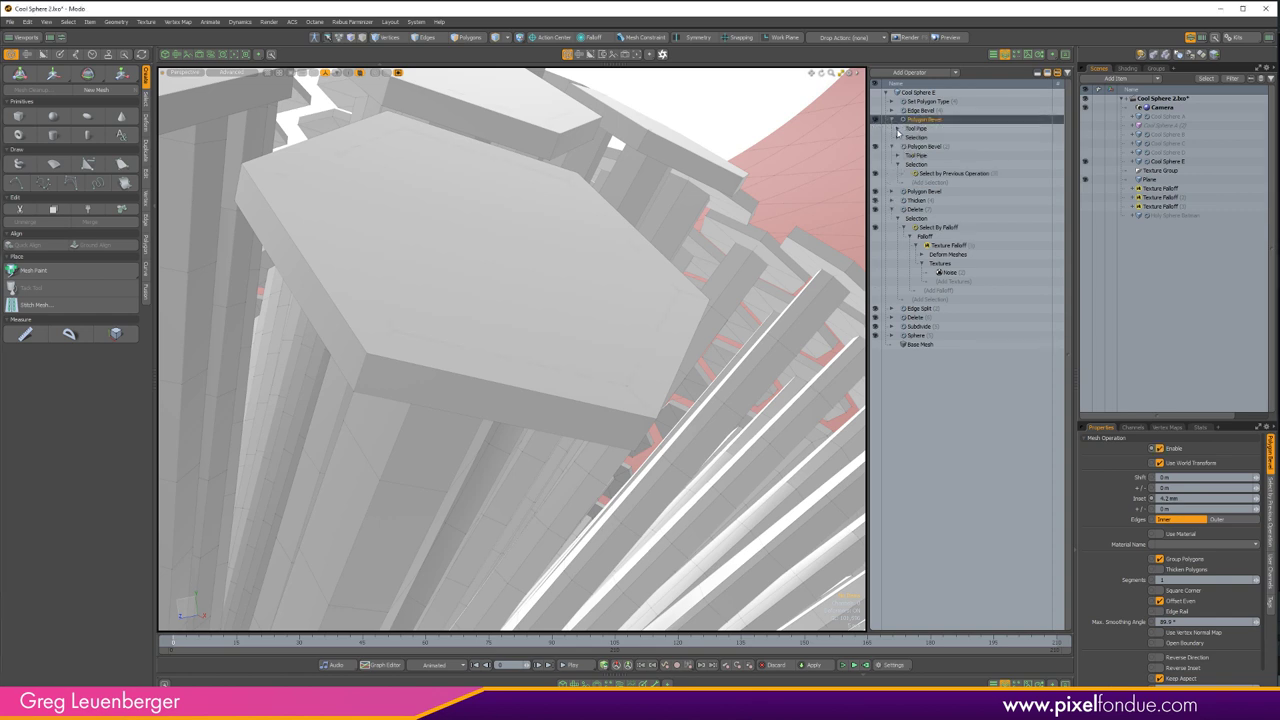
# - Inspect the third Polygon Bevel's Select By Previous Operation and its Thicken source, and reselect the bevel
pyautogui.click(892, 120)
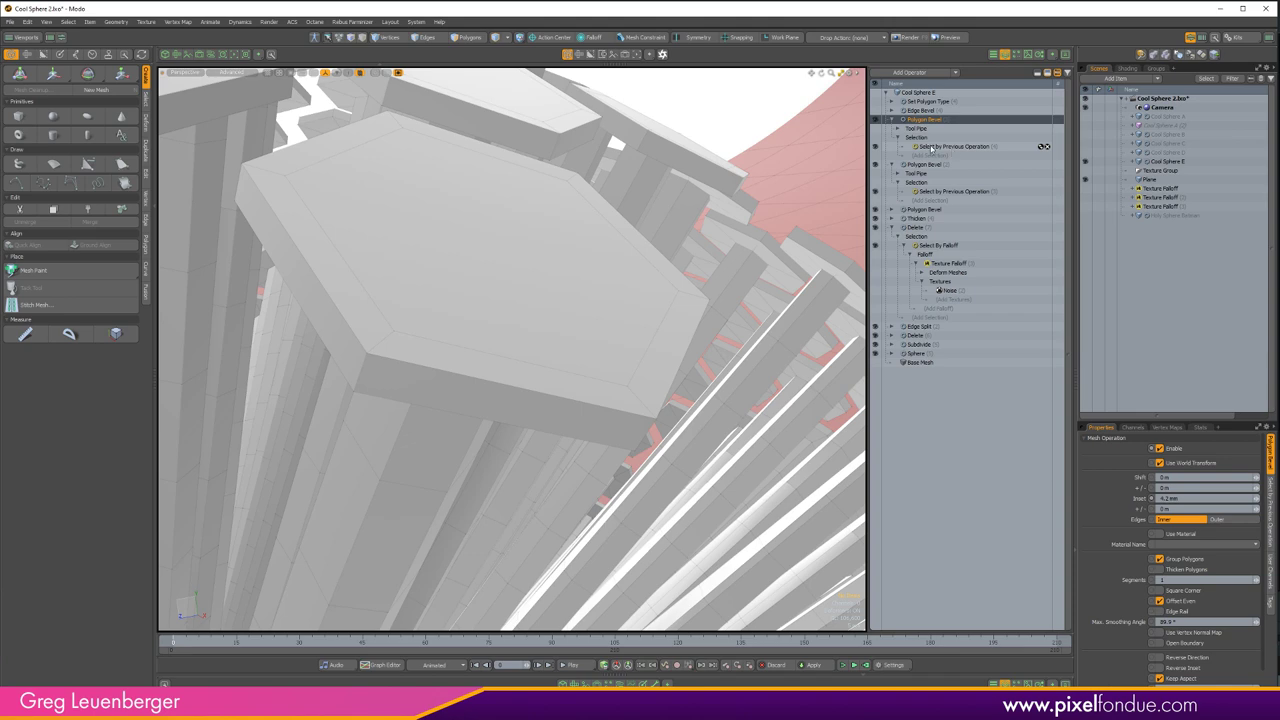
pyautogui.click(926, 148)
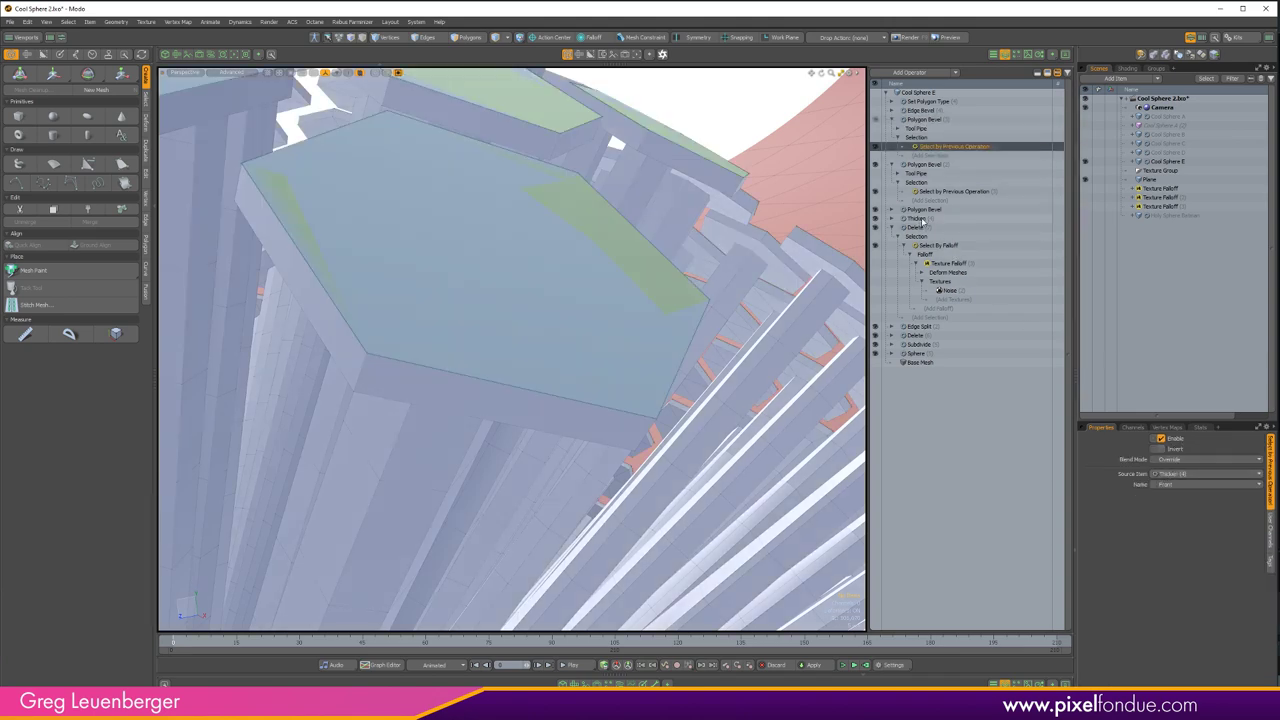
pyautogui.click(926, 219)
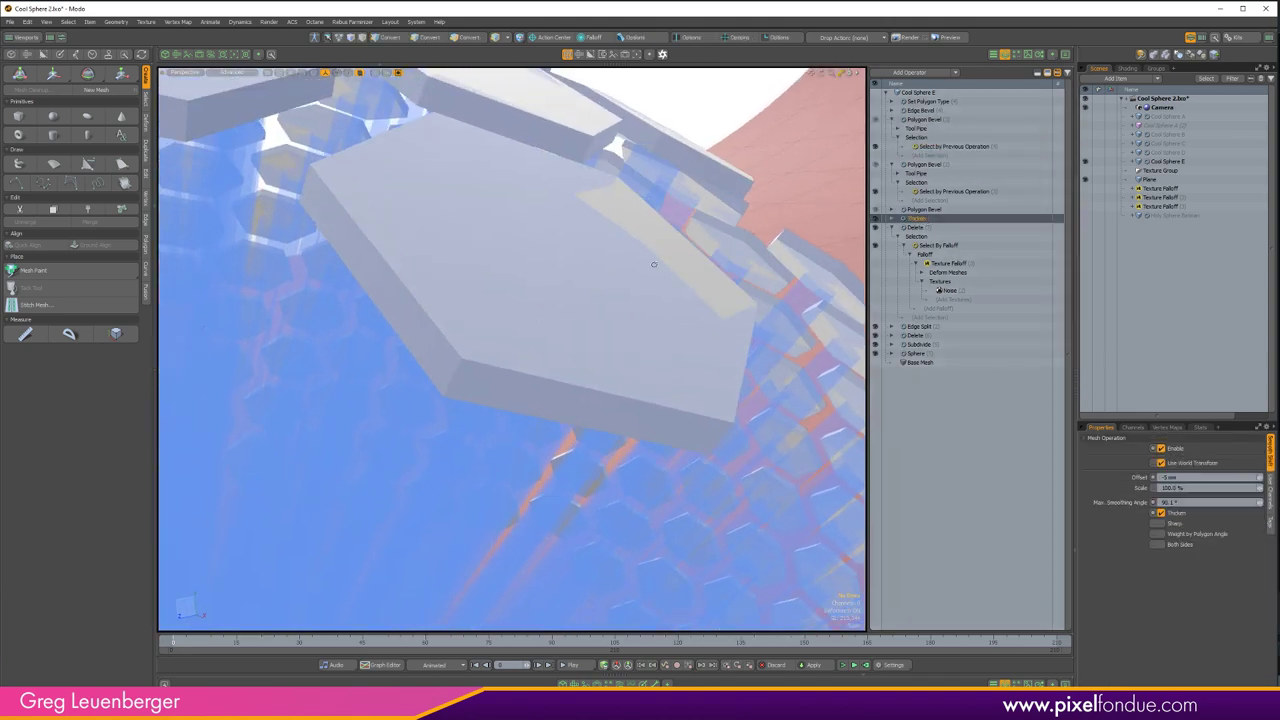
pyautogui.click(920, 119)
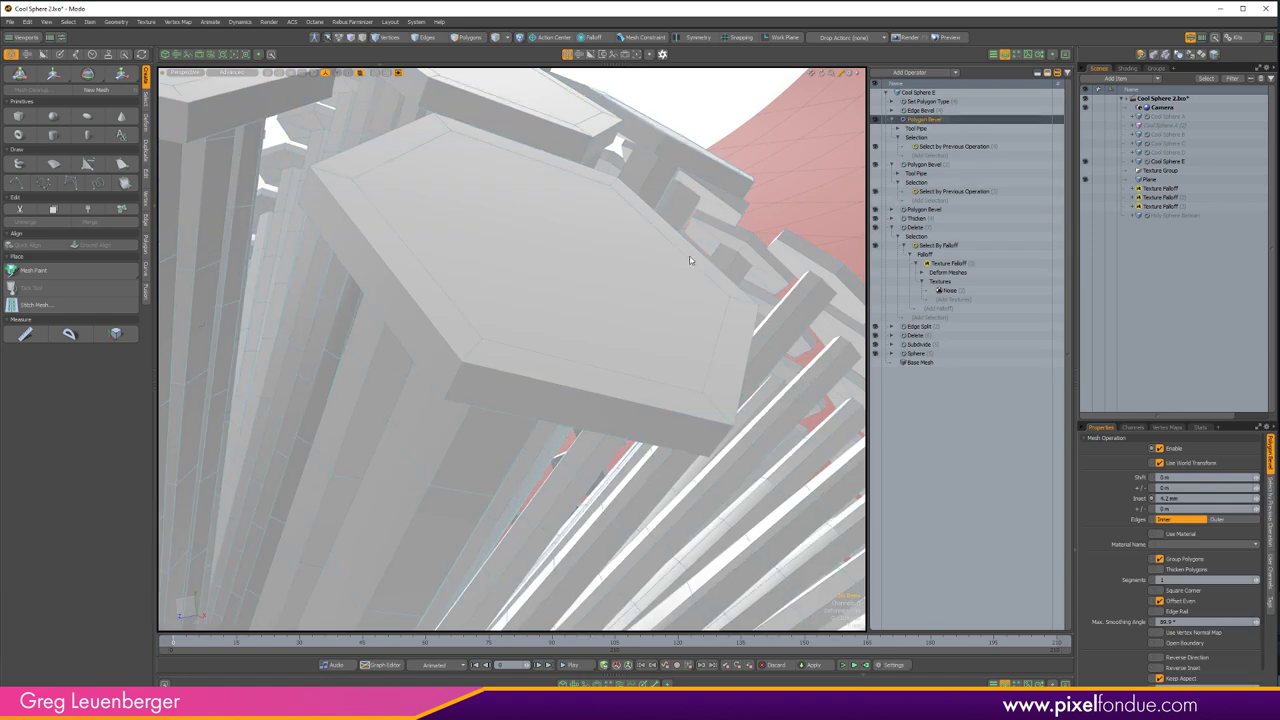
# - Enable the Edge Bevel operation and expand it to show its selection
pyautogui.click(891, 111)
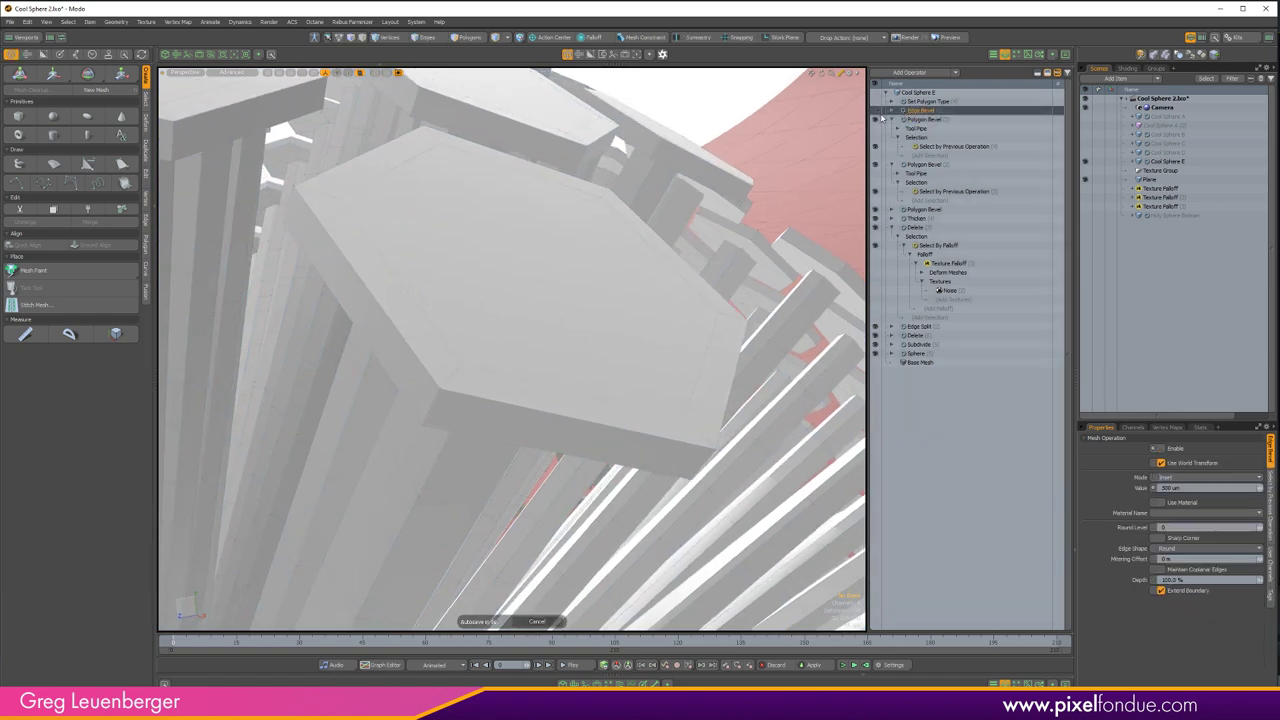
pyautogui.hotkey('ctrl', 'z')
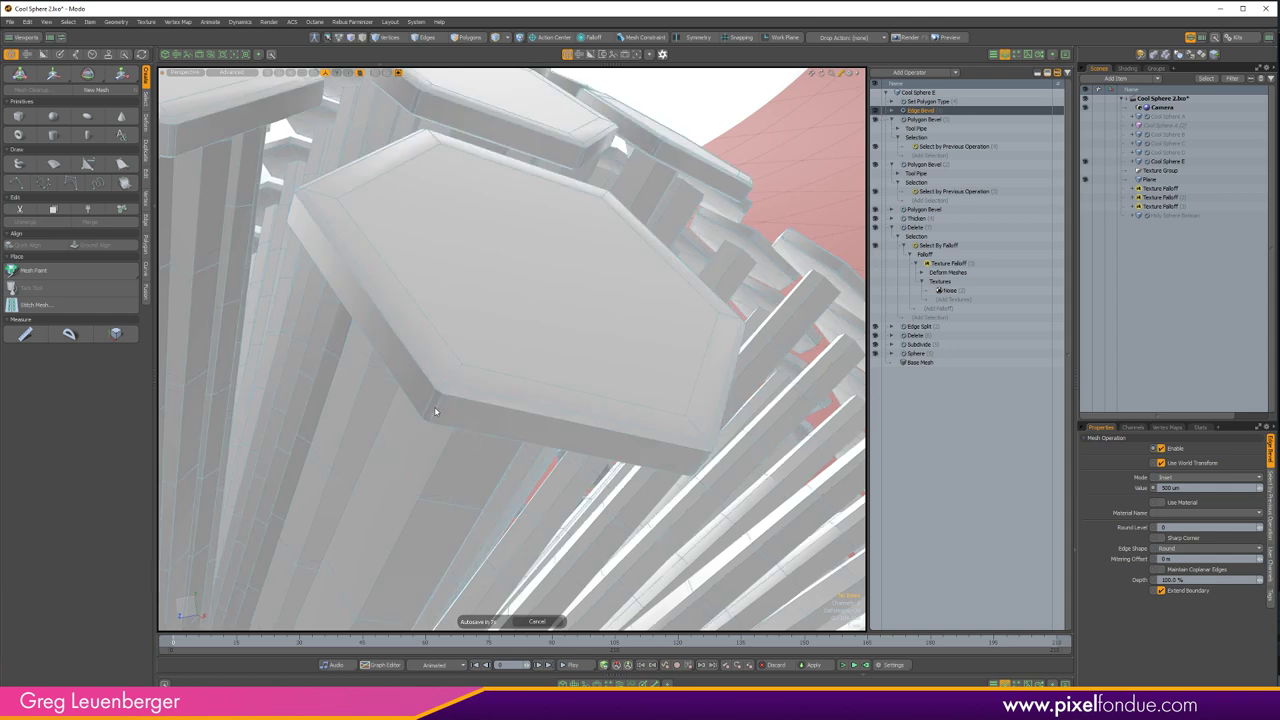
pyautogui.click(891, 110)
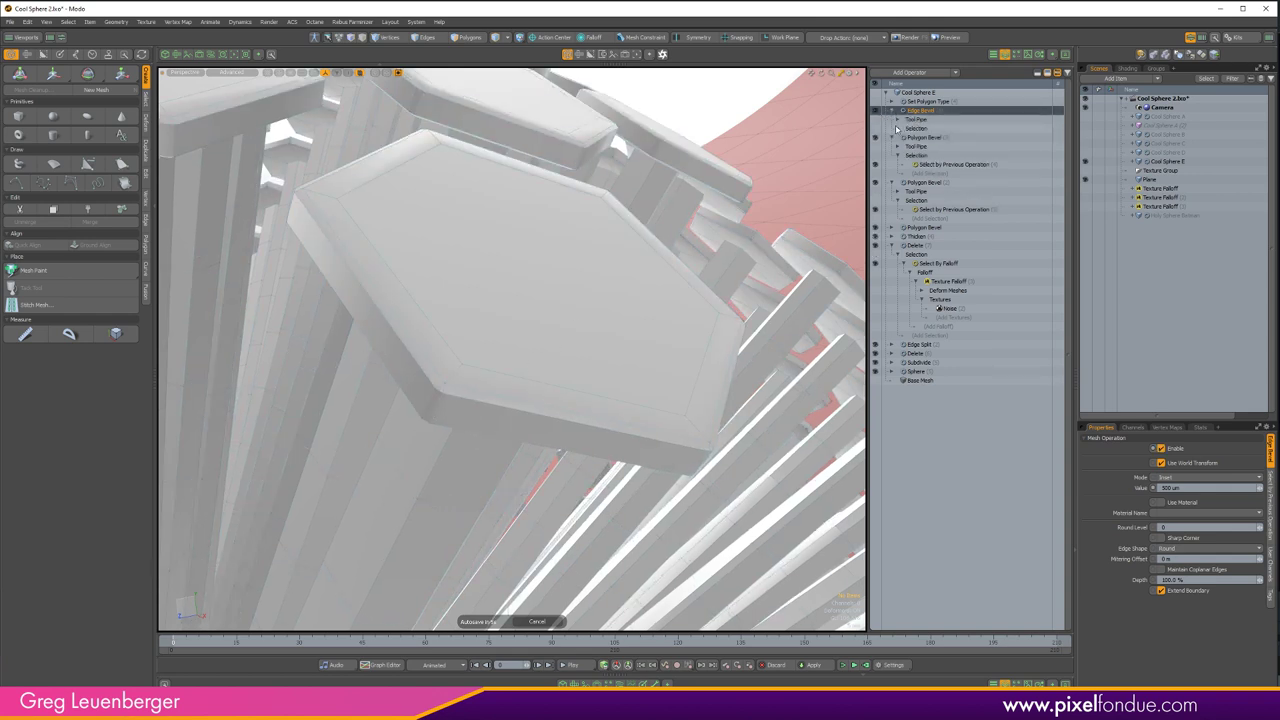
# - Inspect the Edge Bevel's Select By Previous Operation using the Thicken sides, and examine the beveled hexagon rims up close
pyautogui.click(958, 137)
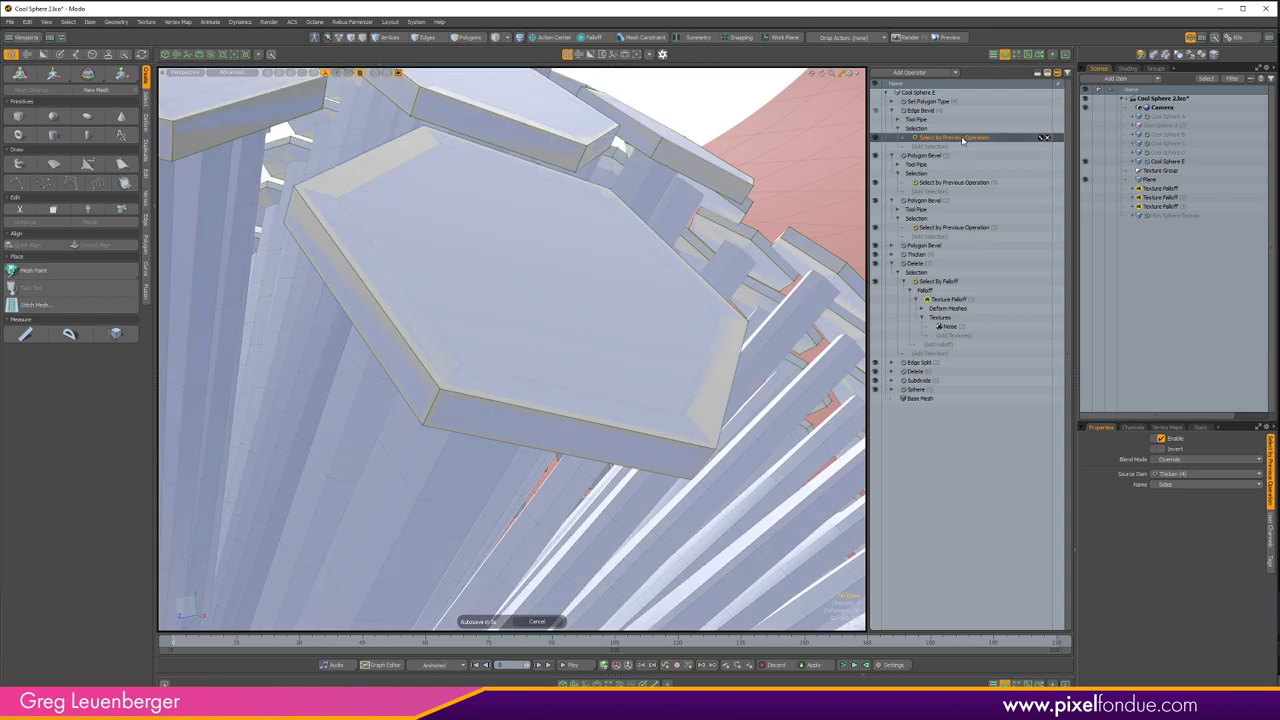
pyautogui.moveTo(635, 450); pyautogui.dragTo(697, 343, button='middle')
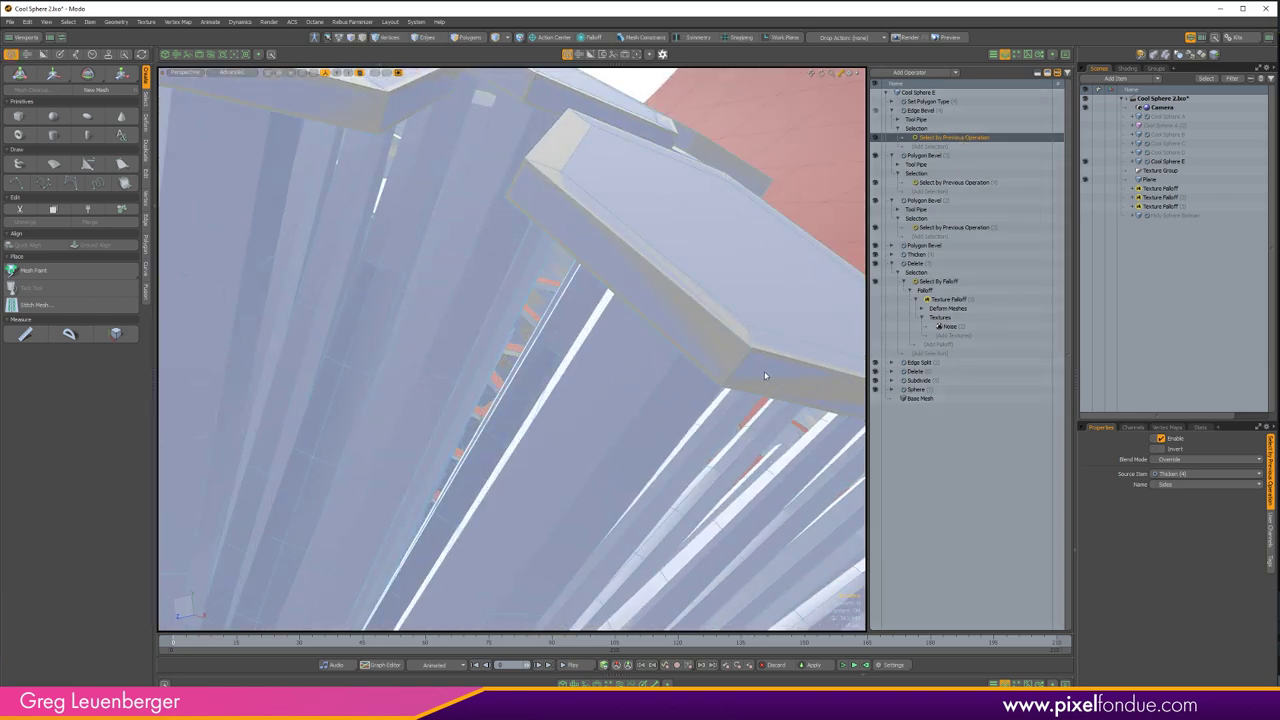
pyautogui.scroll(-4, 794, 309)
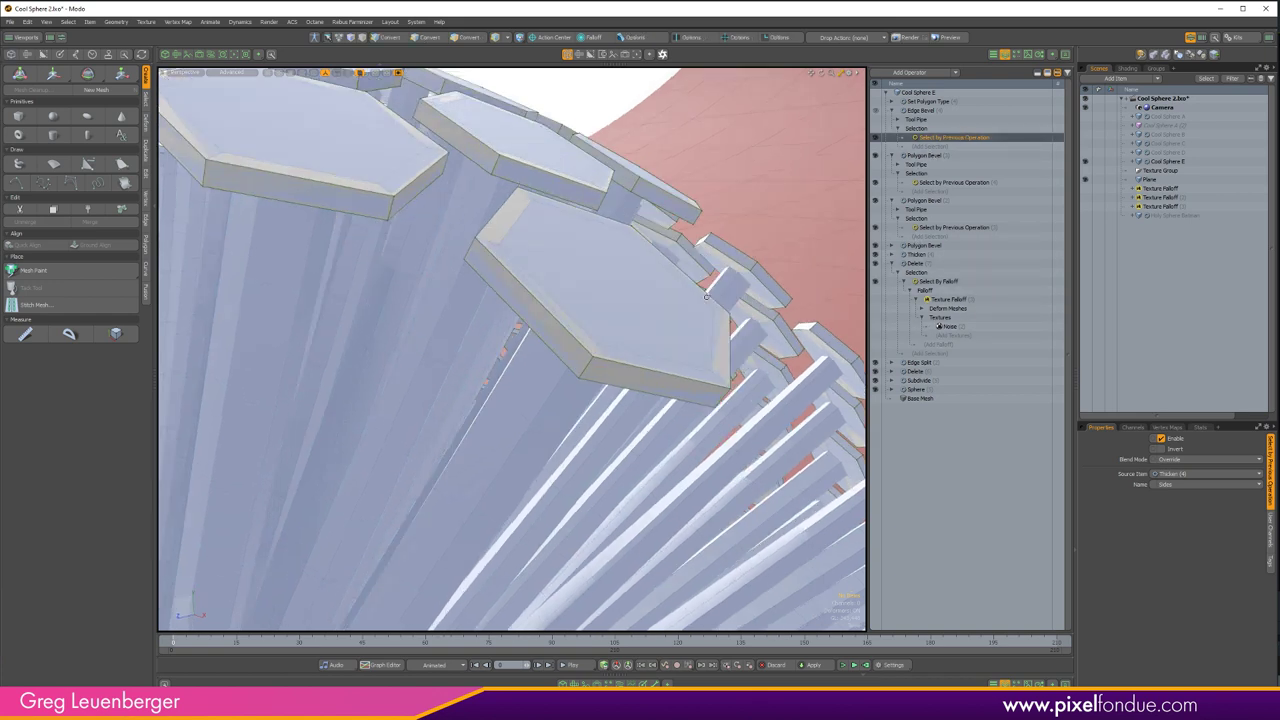
pyautogui.click(918, 111)
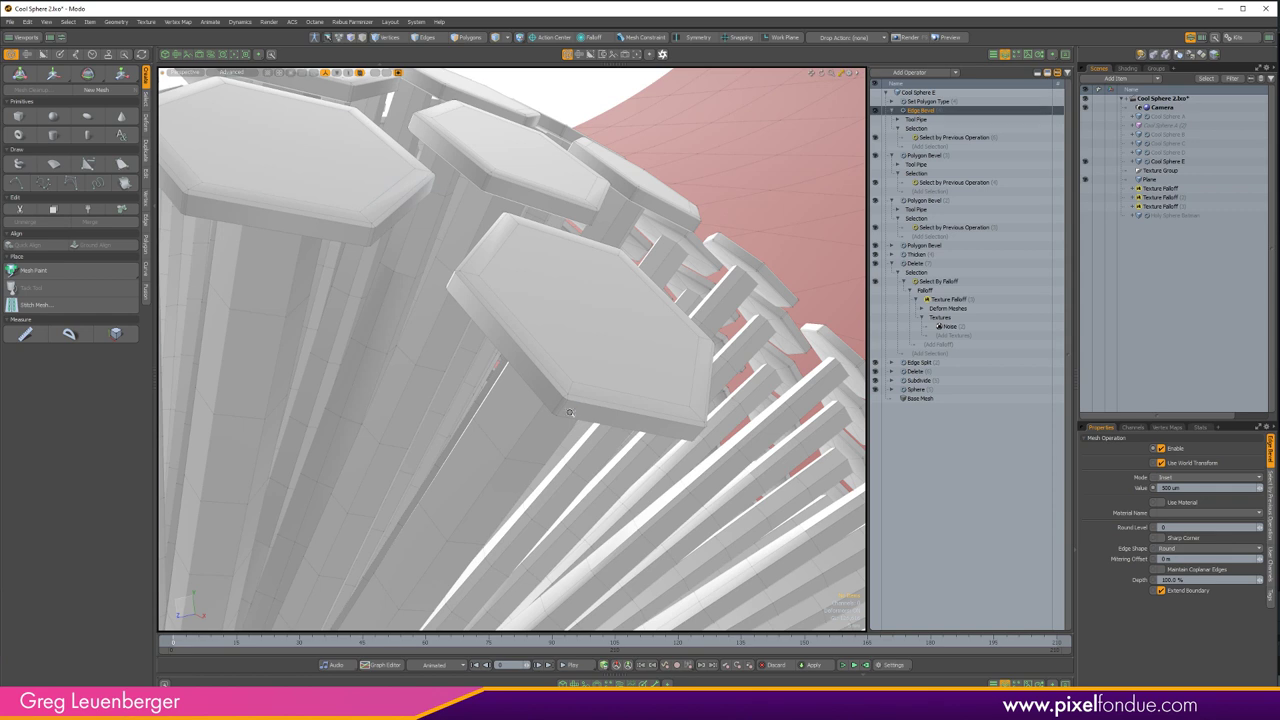
pyautogui.scroll(3, 598, 414)
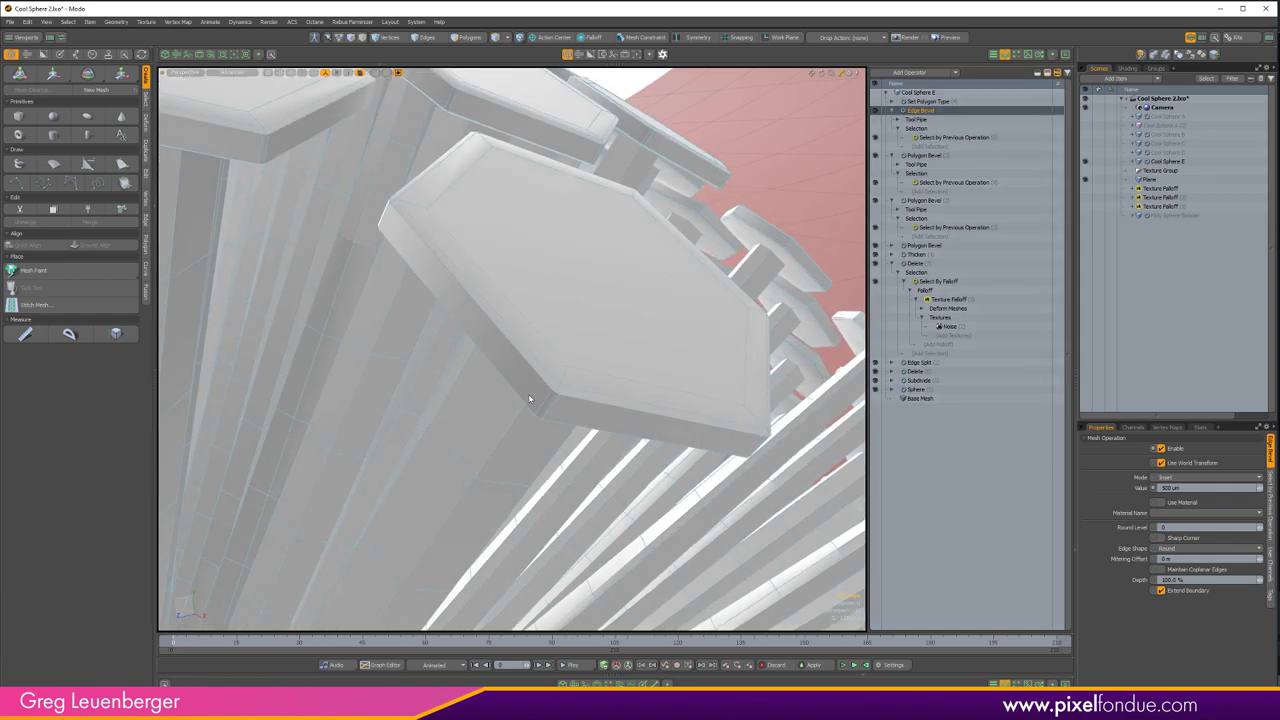
pyautogui.scroll(4, 527, 394)
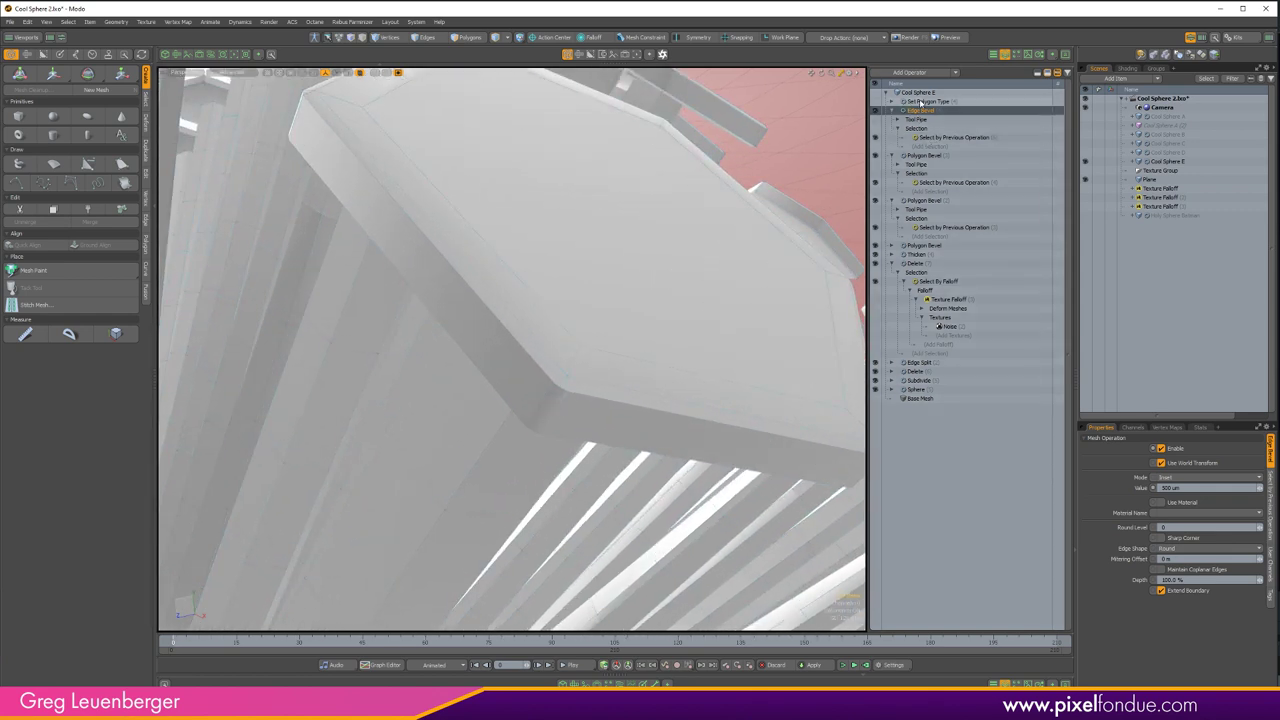
# - Enable the Set Polygon Type operation with Catmull-Clark and examine the smoothed sphere as a whole
pyautogui.click(878, 102)
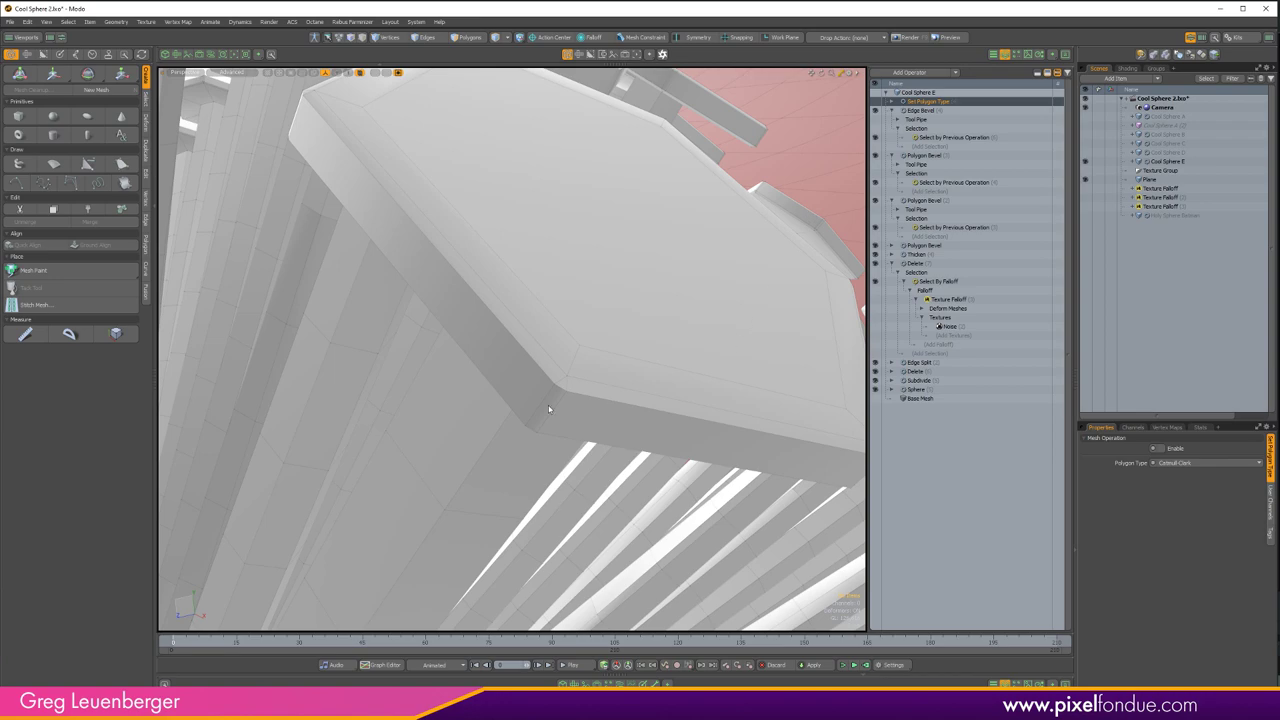
pyautogui.scroll(-10, 645, 365)
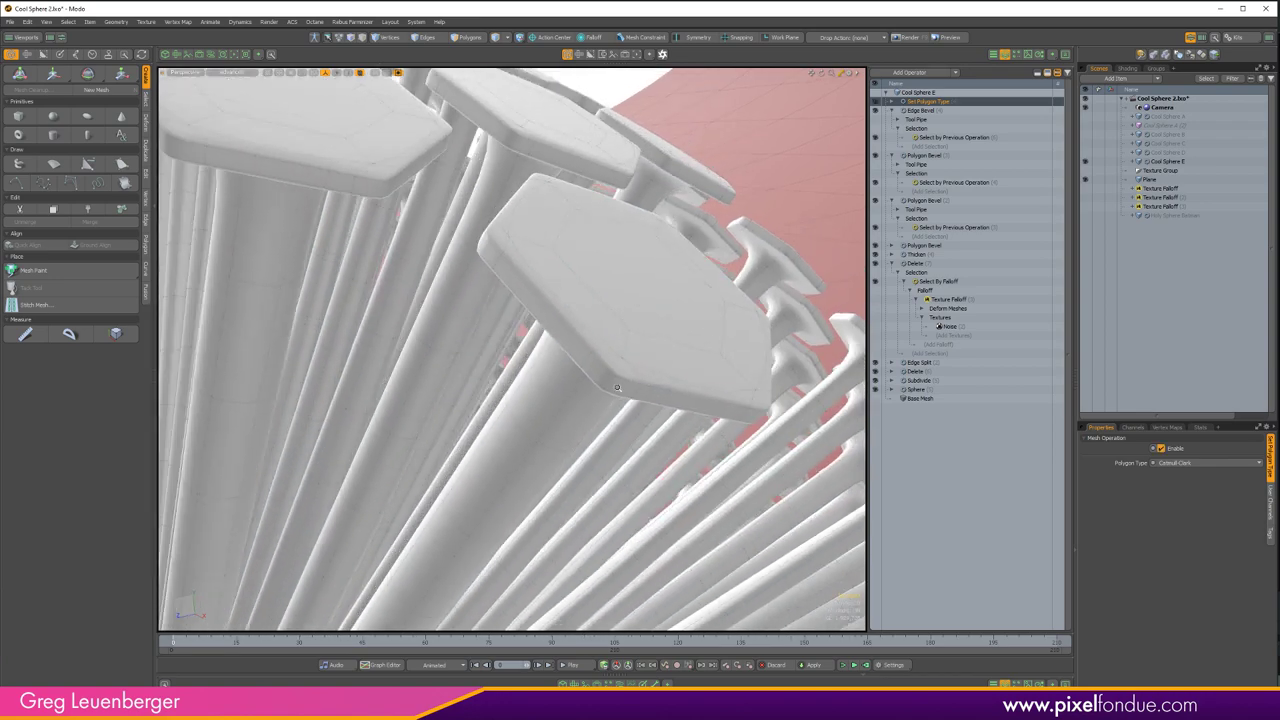
pyautogui.scroll(-5, 670, 282)
pyautogui.keyDown('alt'); pyautogui.moveTo(670, 282); pyautogui.dragTo(685, 432); pyautogui.keyUp('alt')
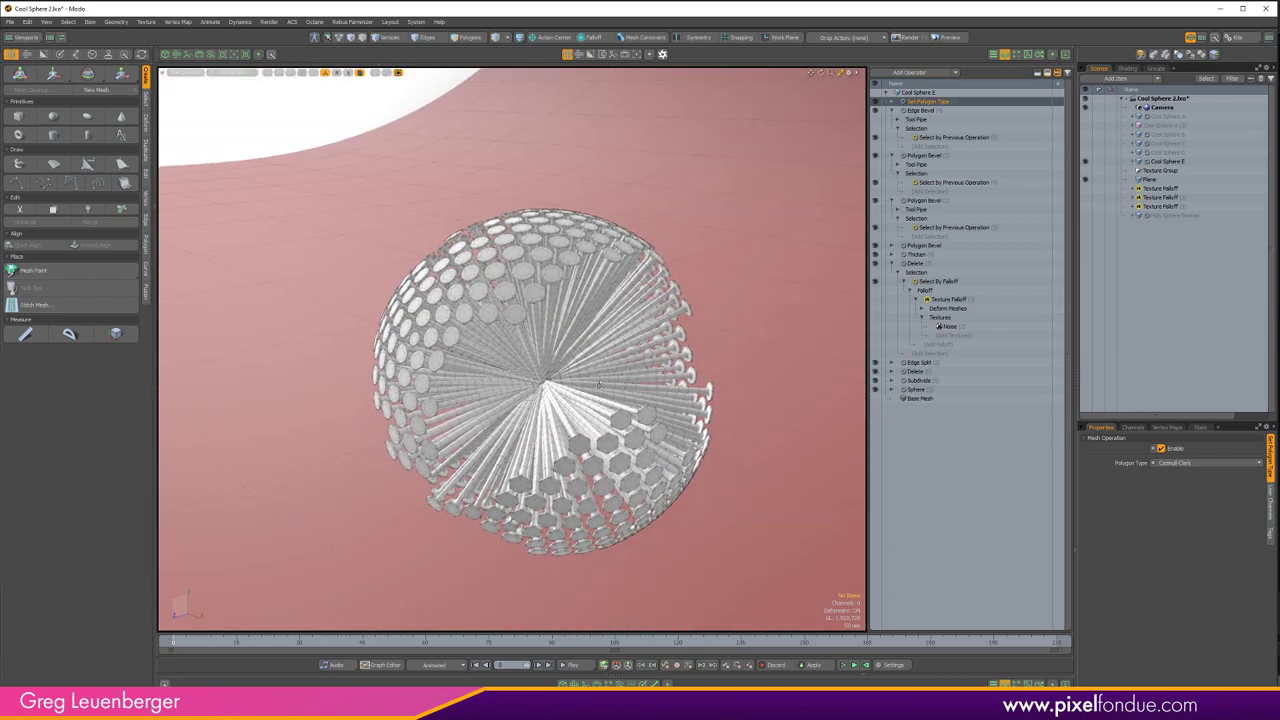
# - Set the Y position of the Noise texture in the Delete operation's falloff to 500 mm and select the Cool Sphere E mesh
pyautogui.click(958, 327)
pyautogui.click(1269, 510)
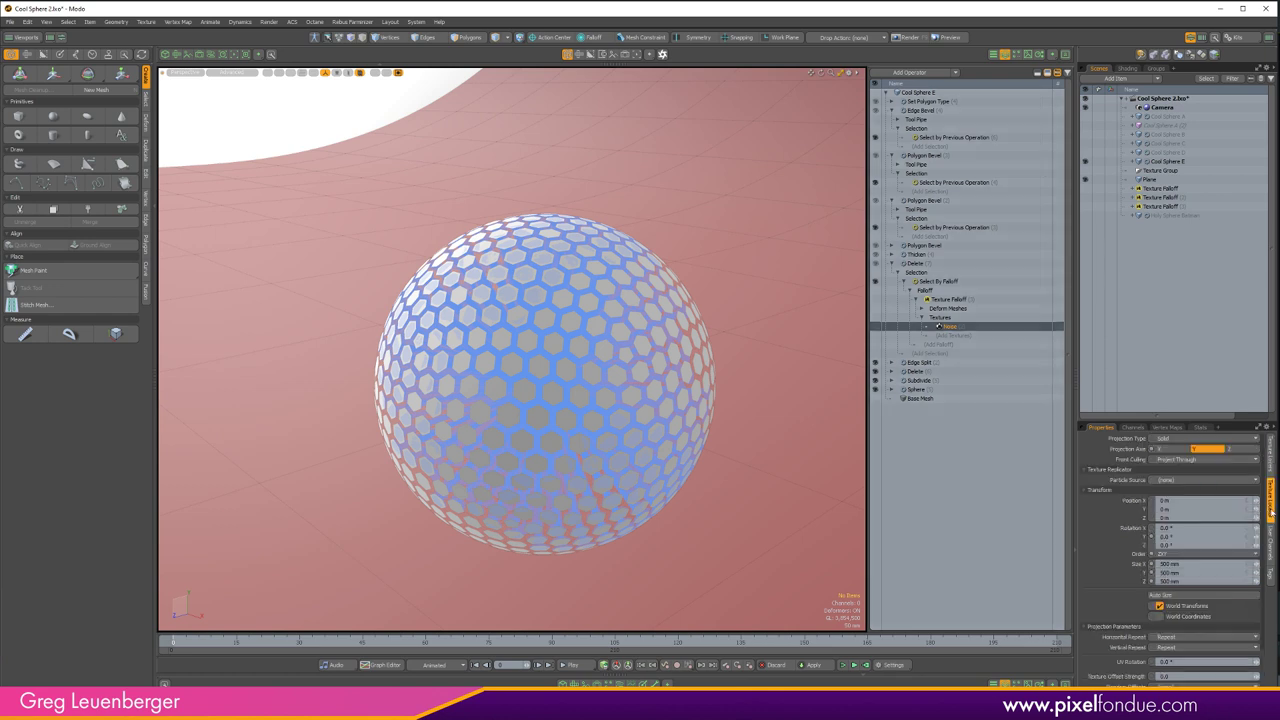
pyautogui.click(1173, 510)
pyautogui.click(933, 93)
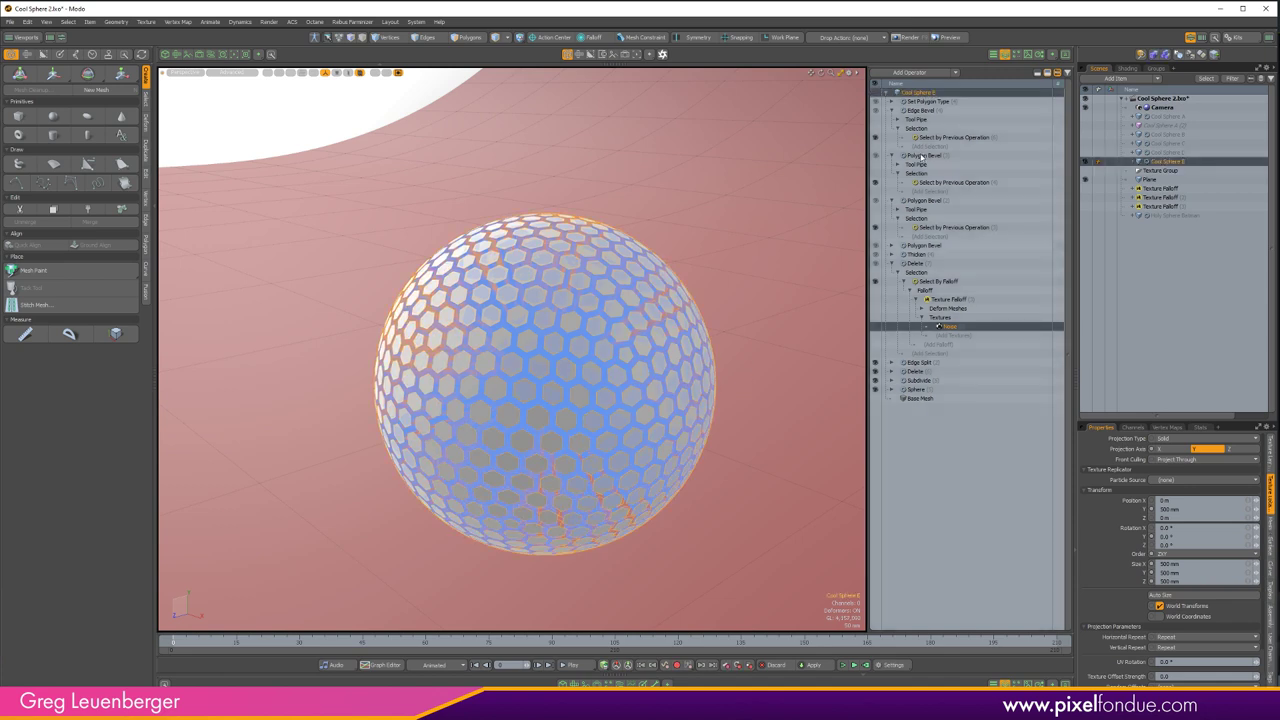
# - Collapse the Delete and second Polygon Bevel operations, select Set Polygon Type and examine the whole sphere with its new deletion pattern
pyautogui.click(913, 201)
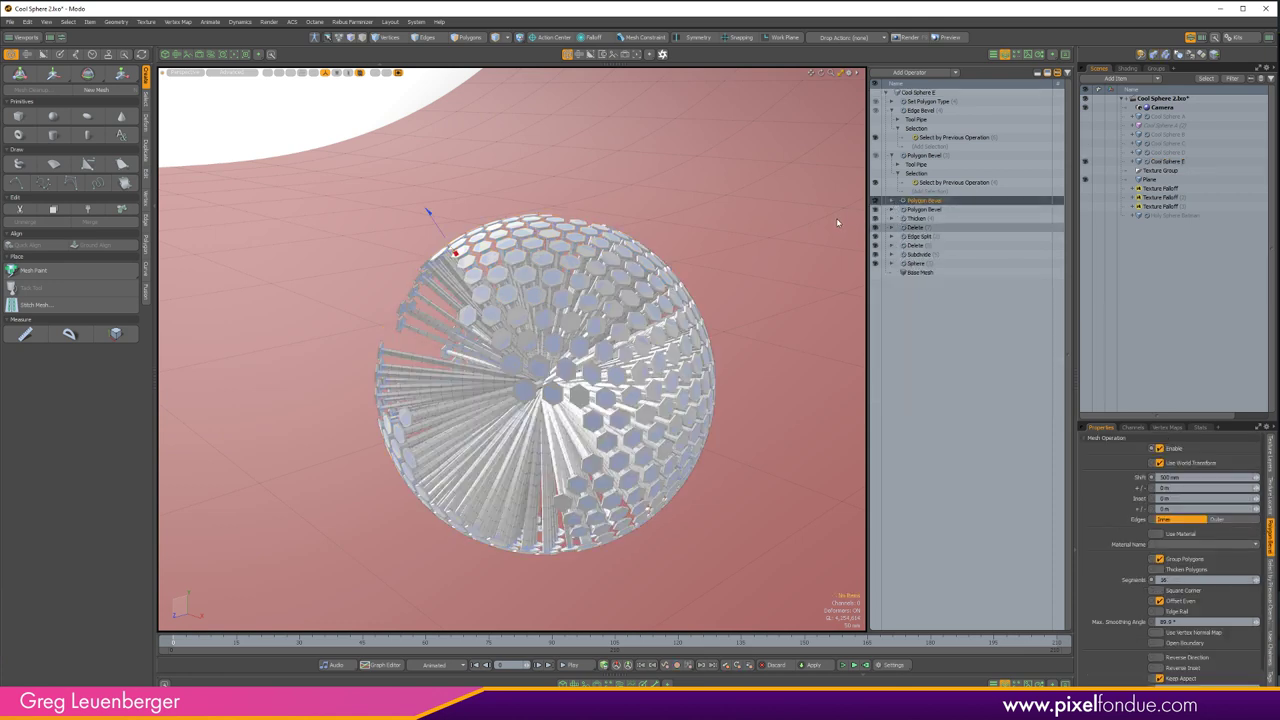
pyautogui.click(888, 148)
pyautogui.click(915, 103)
pyautogui.scroll(-2, 680, 140)
pyautogui.keyDown('alt'); pyautogui.moveTo(590, 300); pyautogui.dragTo(622, 412); pyautogui.keyUp('alt')
pyautogui.scroll(-3, 578, 418)
pyautogui.scroll(-2, 622, 412)
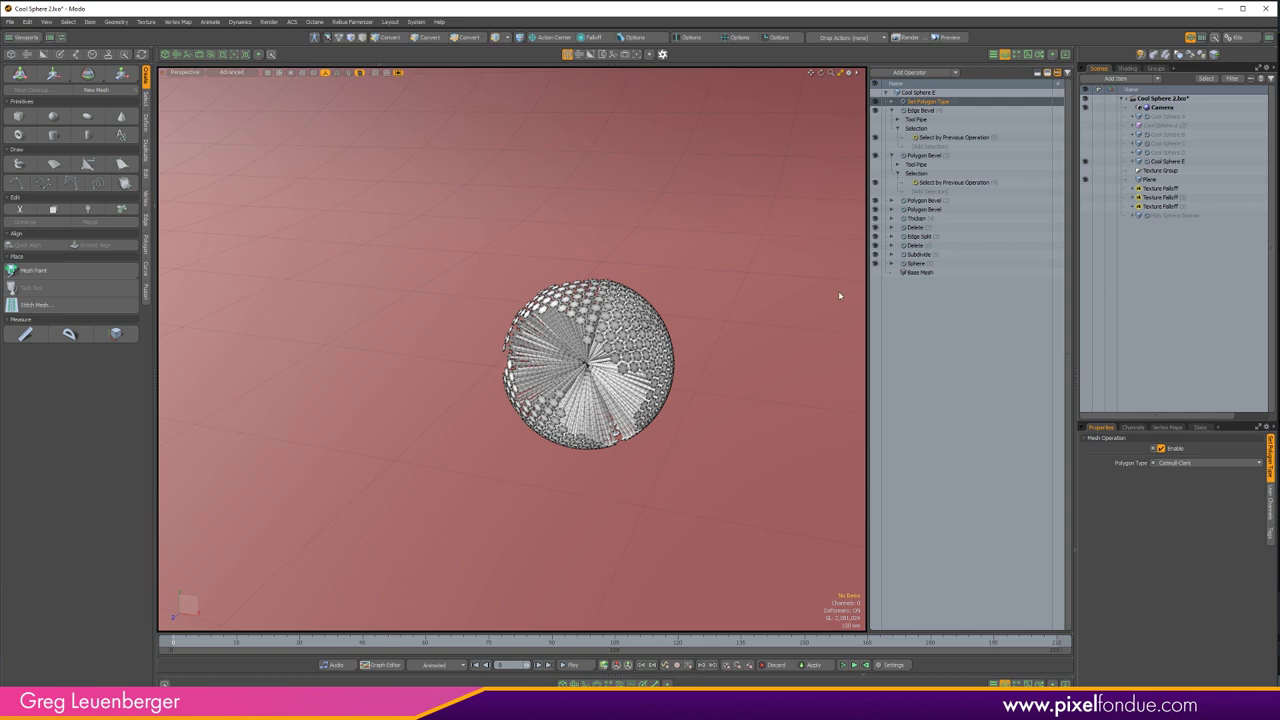
# - Collapse the Cool Sphere E operation stack and make Cool Spheres A, B, C and D visible
pyautogui.click(886, 93)
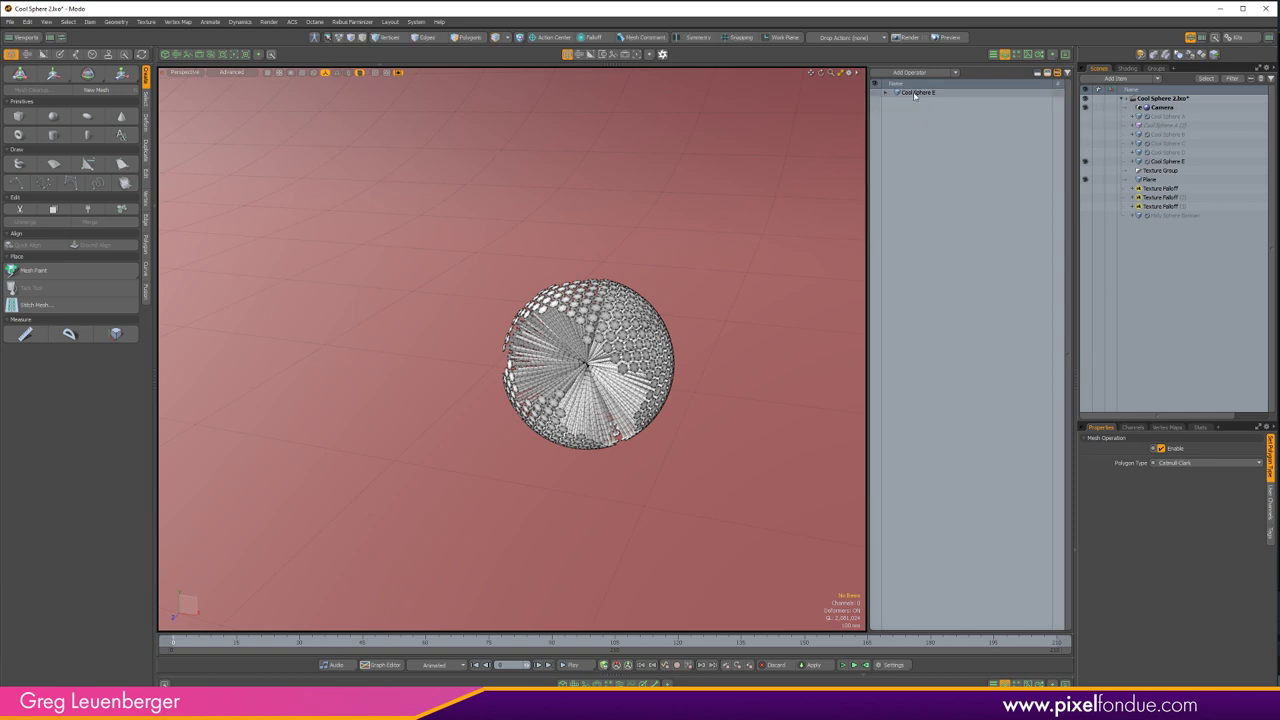
pyautogui.click(1086, 153)
pyautogui.click(1086, 144)
pyautogui.click(1086, 135)
pyautogui.click(1086, 117)
# - Bring the row of spheres into view and make the Holy Sphere Boolean mesh visible
pyautogui.scroll(-2, 707, 329)
pyautogui.keyDown('alt'); pyautogui.keyDown('shift'); pyautogui.moveTo(365, 350); pyautogui.dragTo(598, 347); pyautogui.keyUp('shift'); pyautogui.keyUp('alt')
pyautogui.scroll(-2, 590, 385)
pyautogui.moveTo(598, 347)
pyautogui.keyDown('ctrl'); pyautogui.keyDown('alt'); pyautogui.mouseDown()
pyautogui.moveTo(628, 347)
pyautogui.moveTo(578, 343)
pyautogui.mouseUp(); pyautogui.keyUp('alt'); pyautogui.keyUp('ctrl')
pyautogui.moveTo(578, 343)
pyautogui.keyDown('ctrl'); pyautogui.keyDown('alt'); pyautogui.mouseDown()
pyautogui.moveTo(704, 337)
pyautogui.moveTo(580, 342)
pyautogui.mouseUp(); pyautogui.keyUp('alt'); pyautogui.keyUp('ctrl')
pyautogui.click(1085, 215)
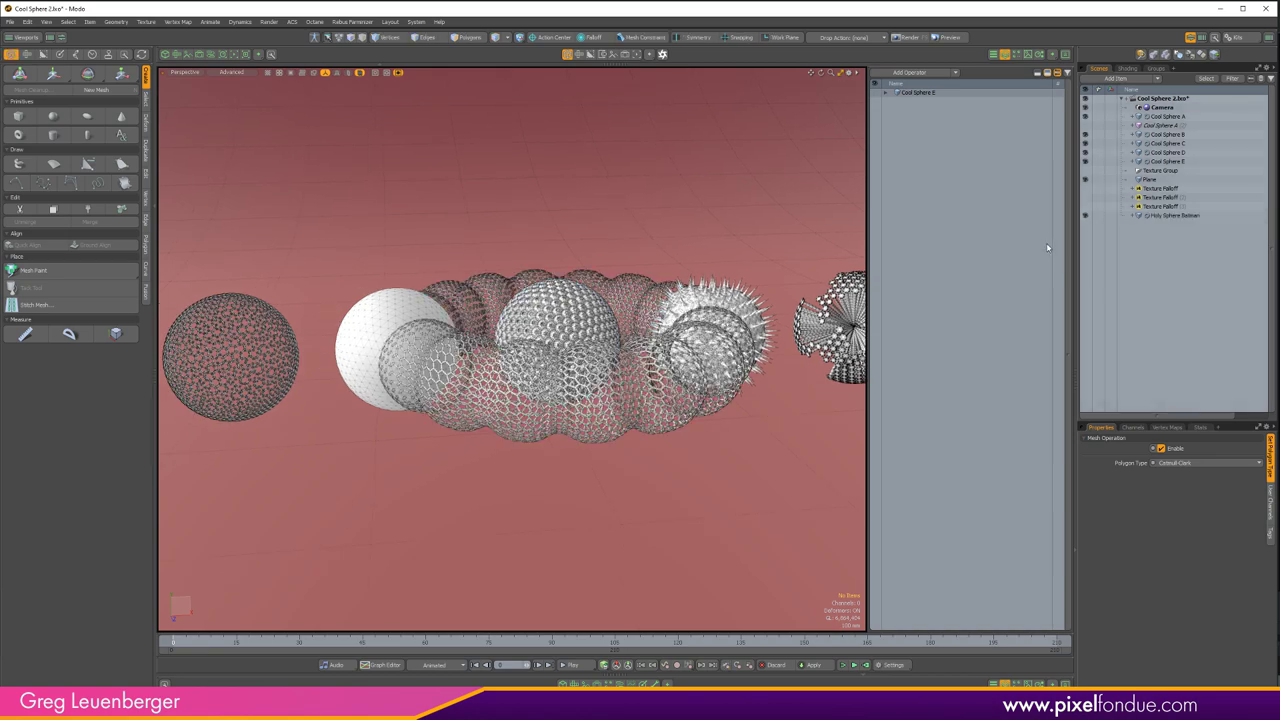
pyautogui.moveTo(620, 440)
pyautogui.keyDown('alt'); pyautogui.mouseDown()
pyautogui.moveTo(622, 501)
pyautogui.moveTo(622, 440)
pyautogui.mouseUp(); pyautogui.keyUp('alt')
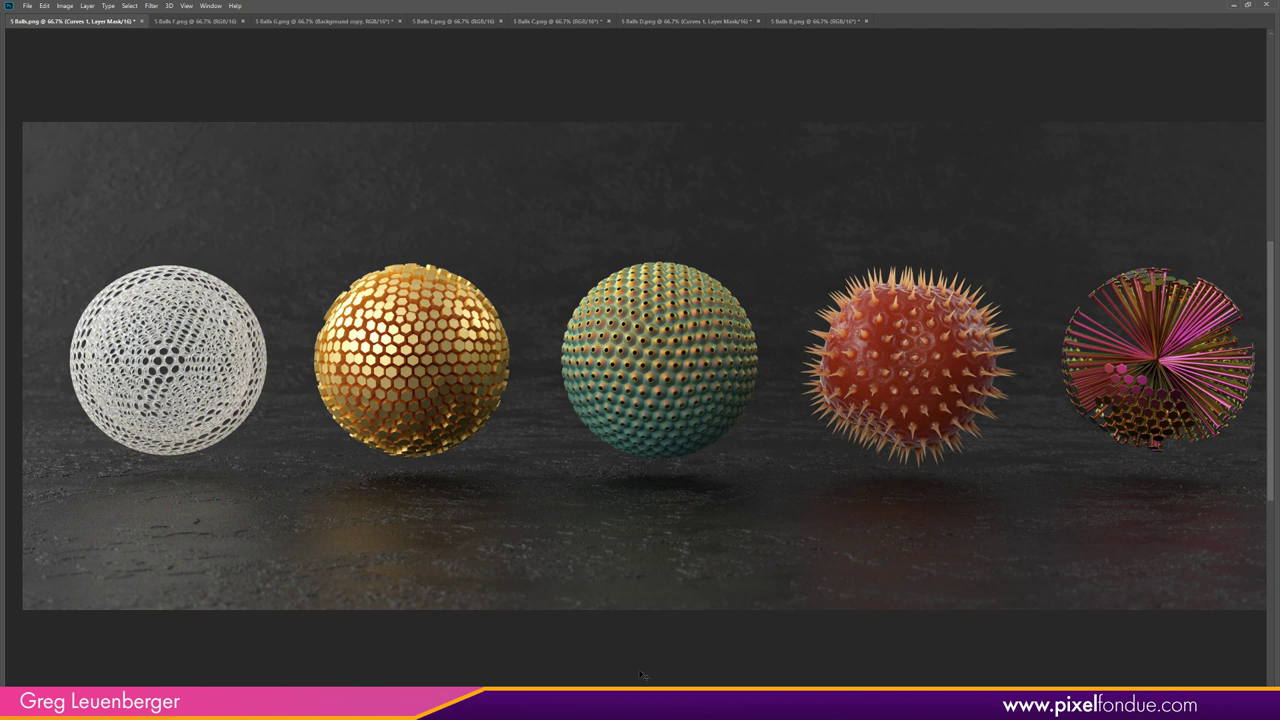